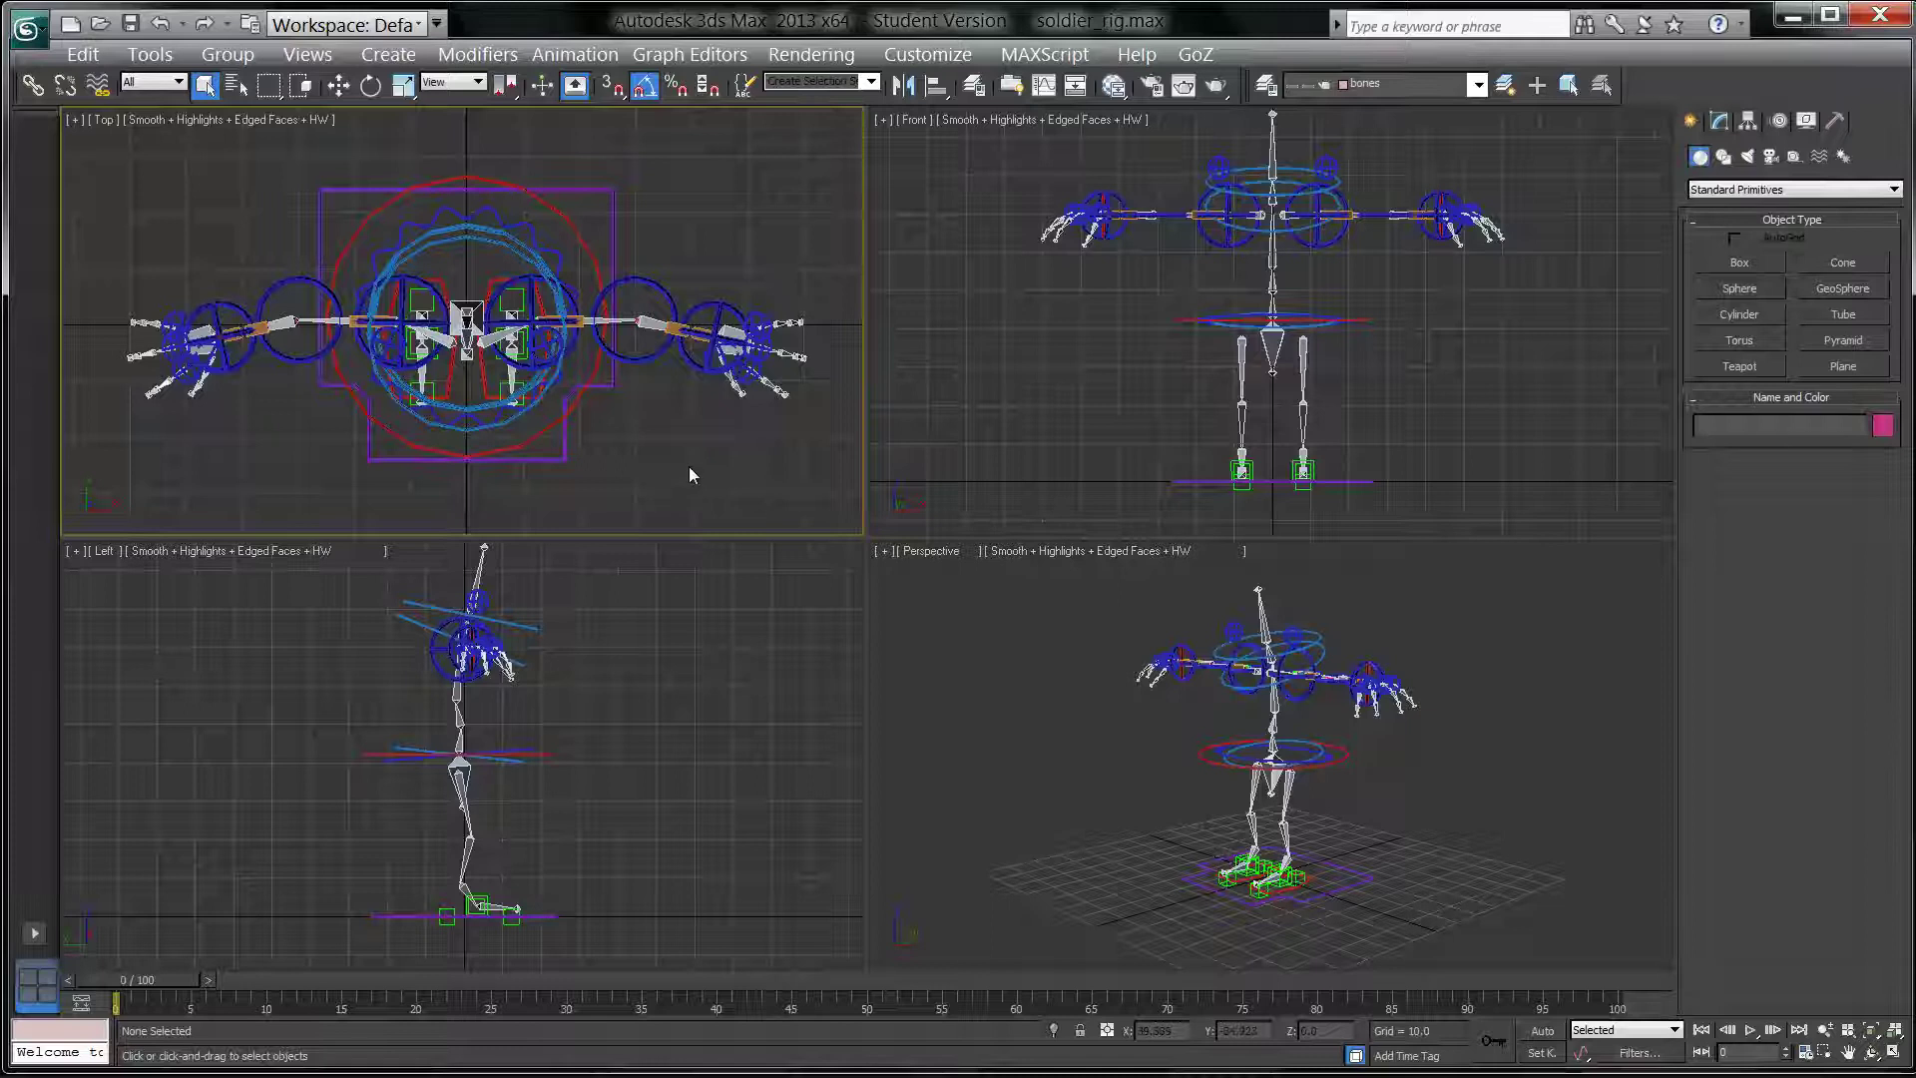
# Step: Zoom out the Top view and recentre it so the rig sits small in the middle
pyautogui.scroll(-5, 665, 431)
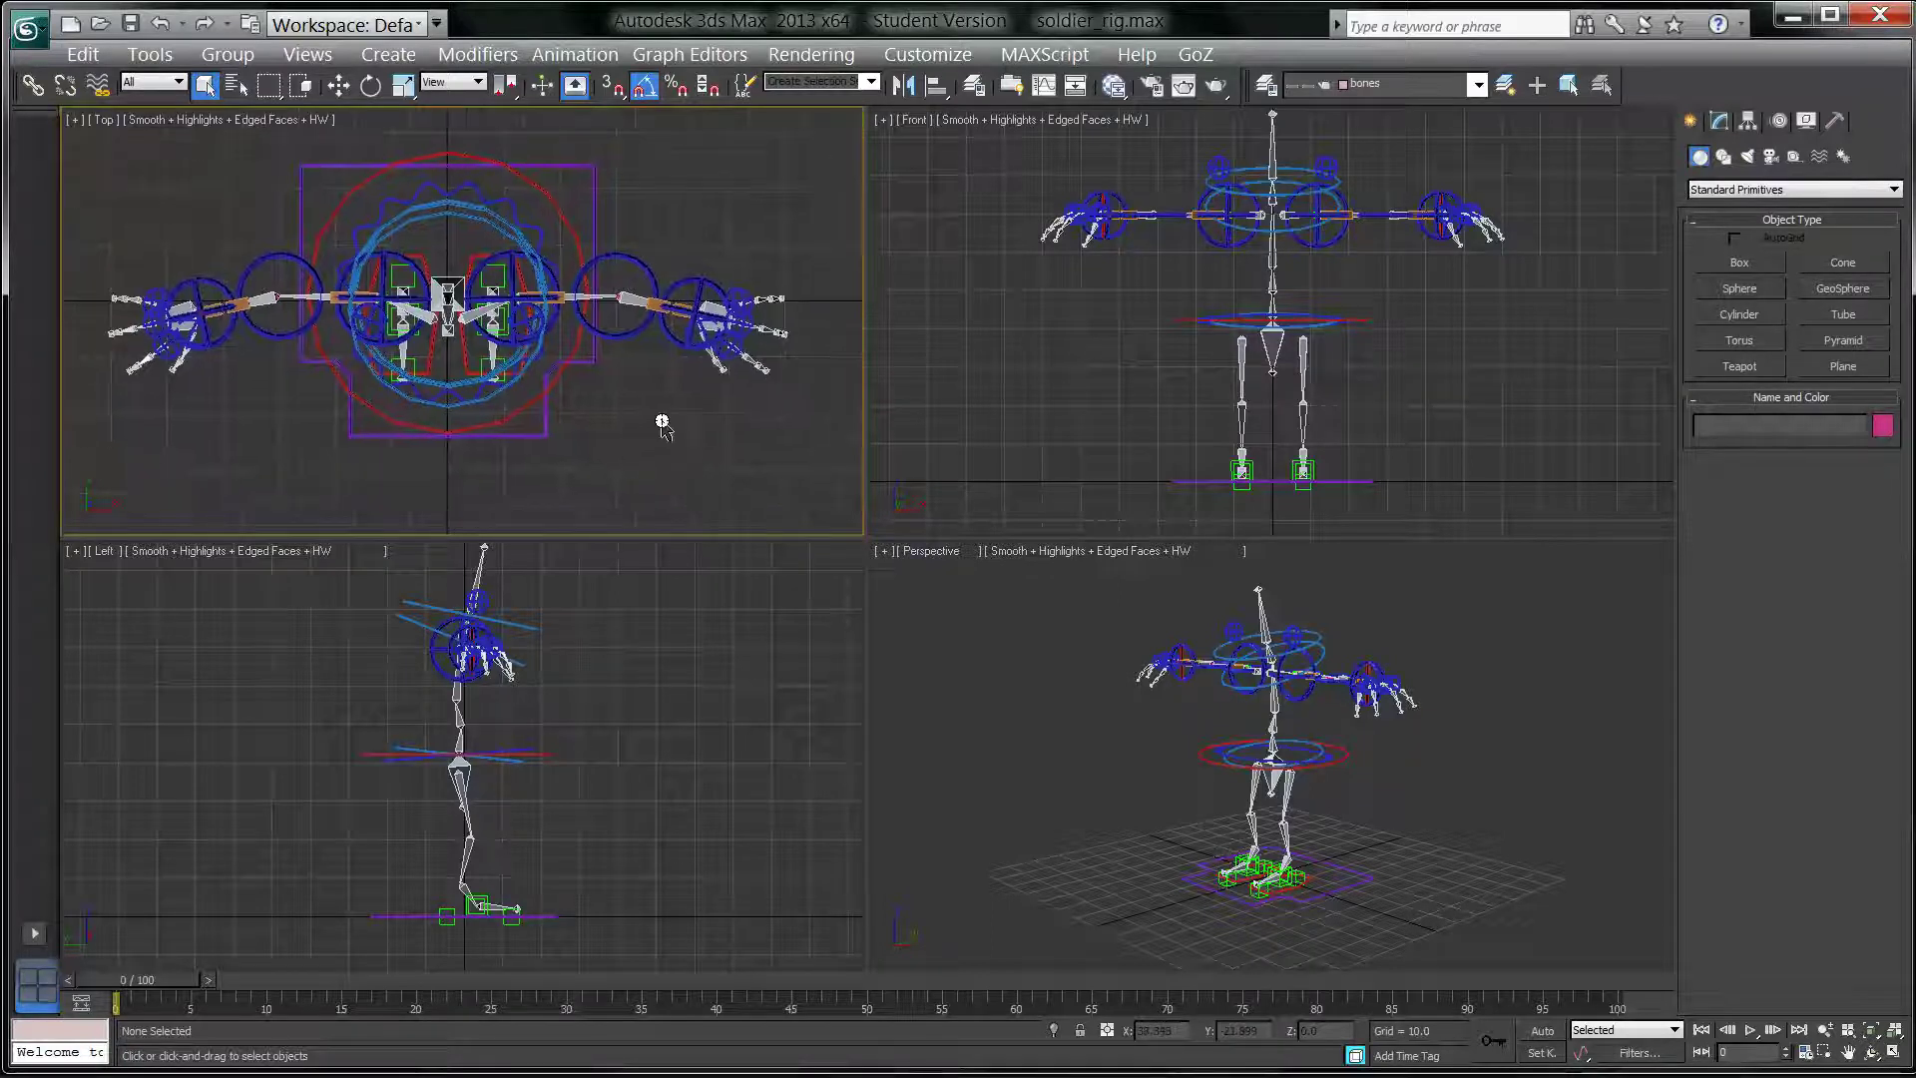
pyautogui.scroll(-2, 665, 432)
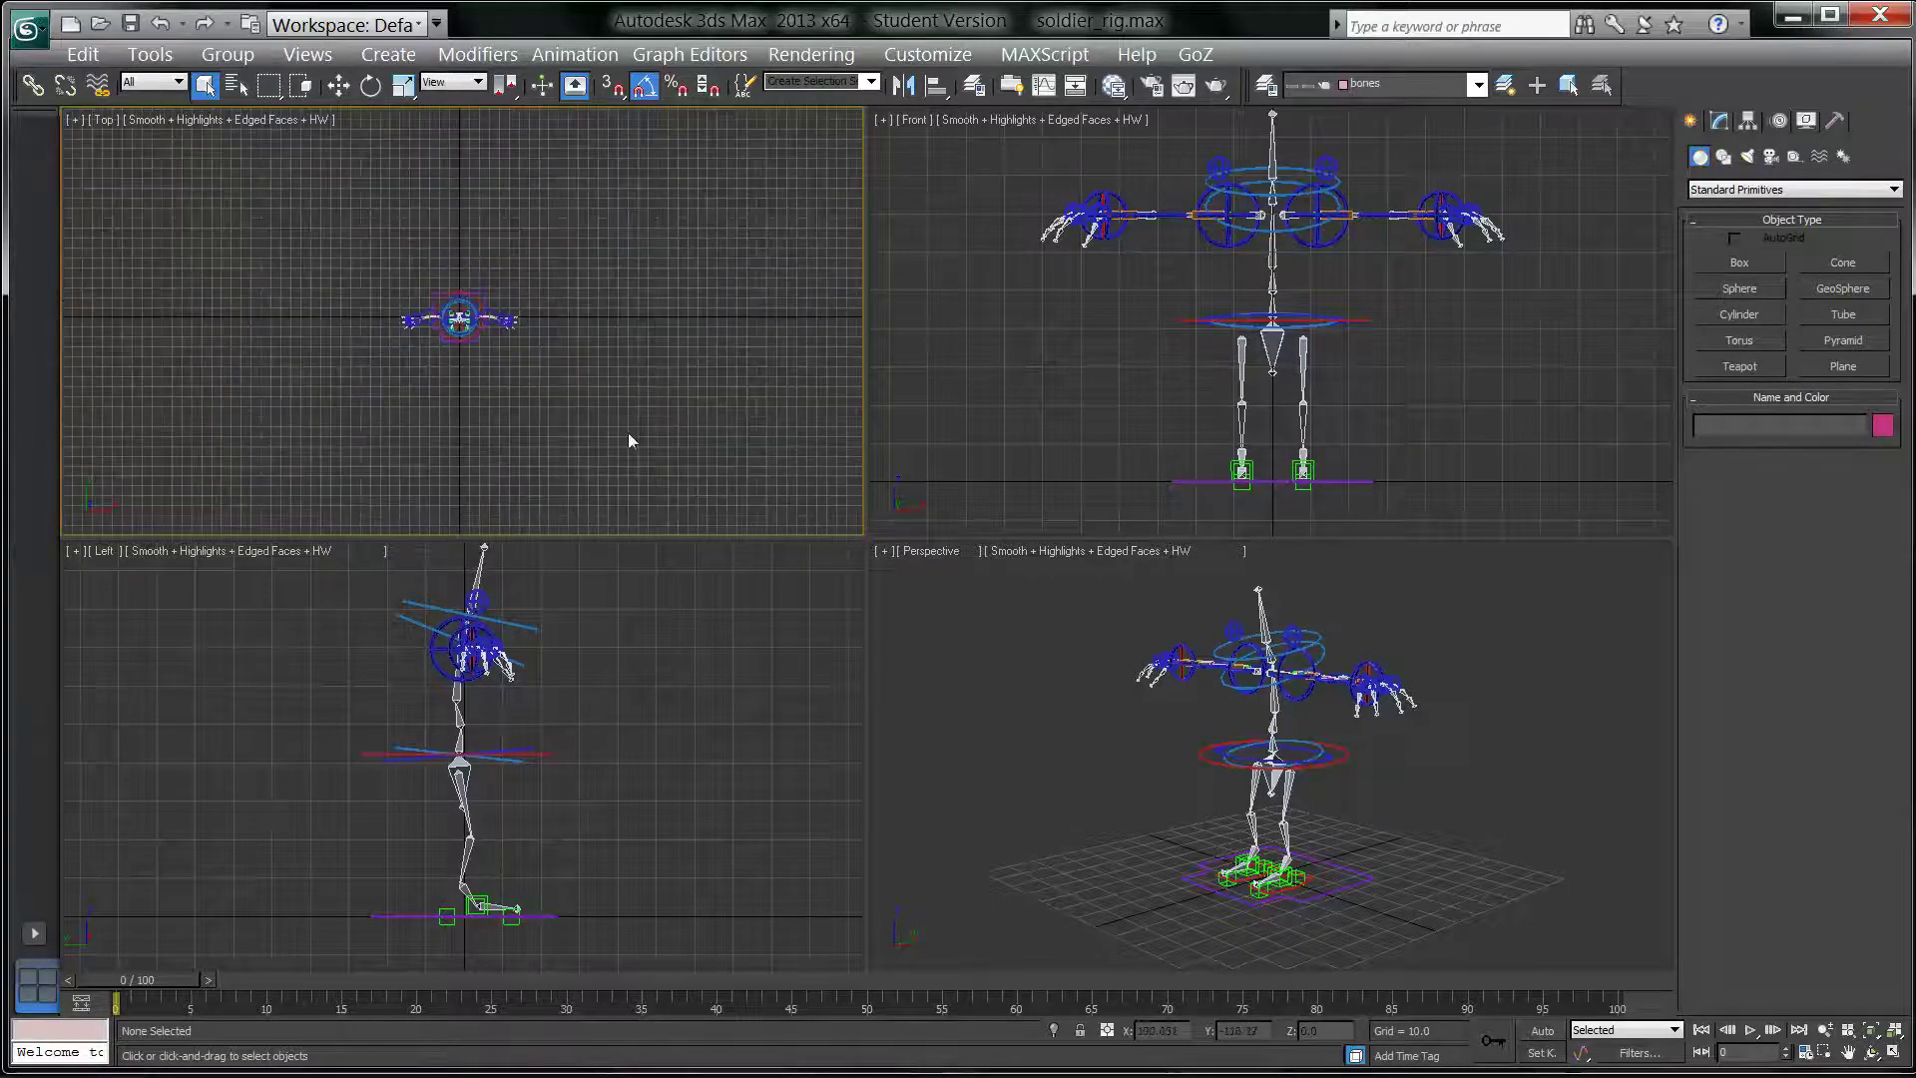
pyautogui.moveTo(629, 440)
pyautogui.mouseDown(button='middle')
pyautogui.moveTo(650, 389)
pyautogui.moveTo(642, 436)
pyautogui.mouseUp(button='middle')
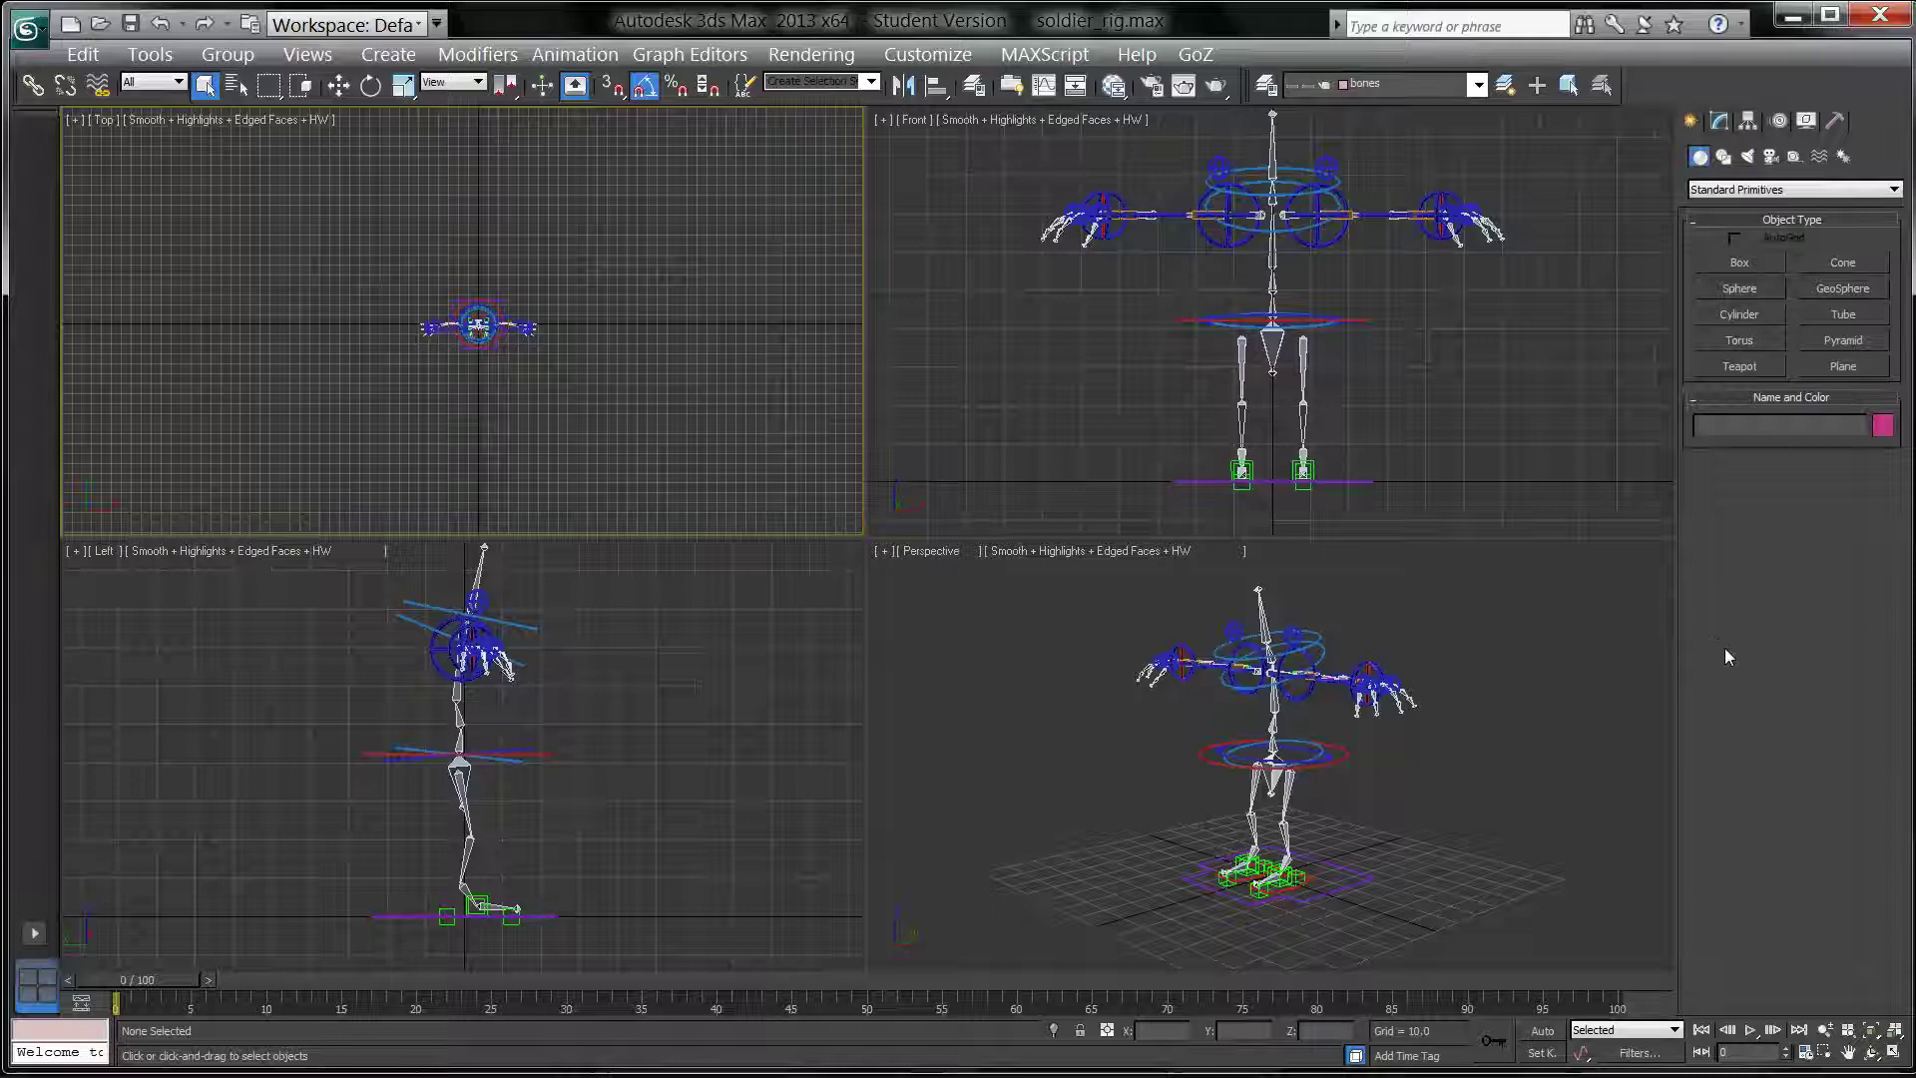
# Step: Drag a target camera (Camera004) in the Top view from below the rig up toward it
pyautogui.click(1764, 158)
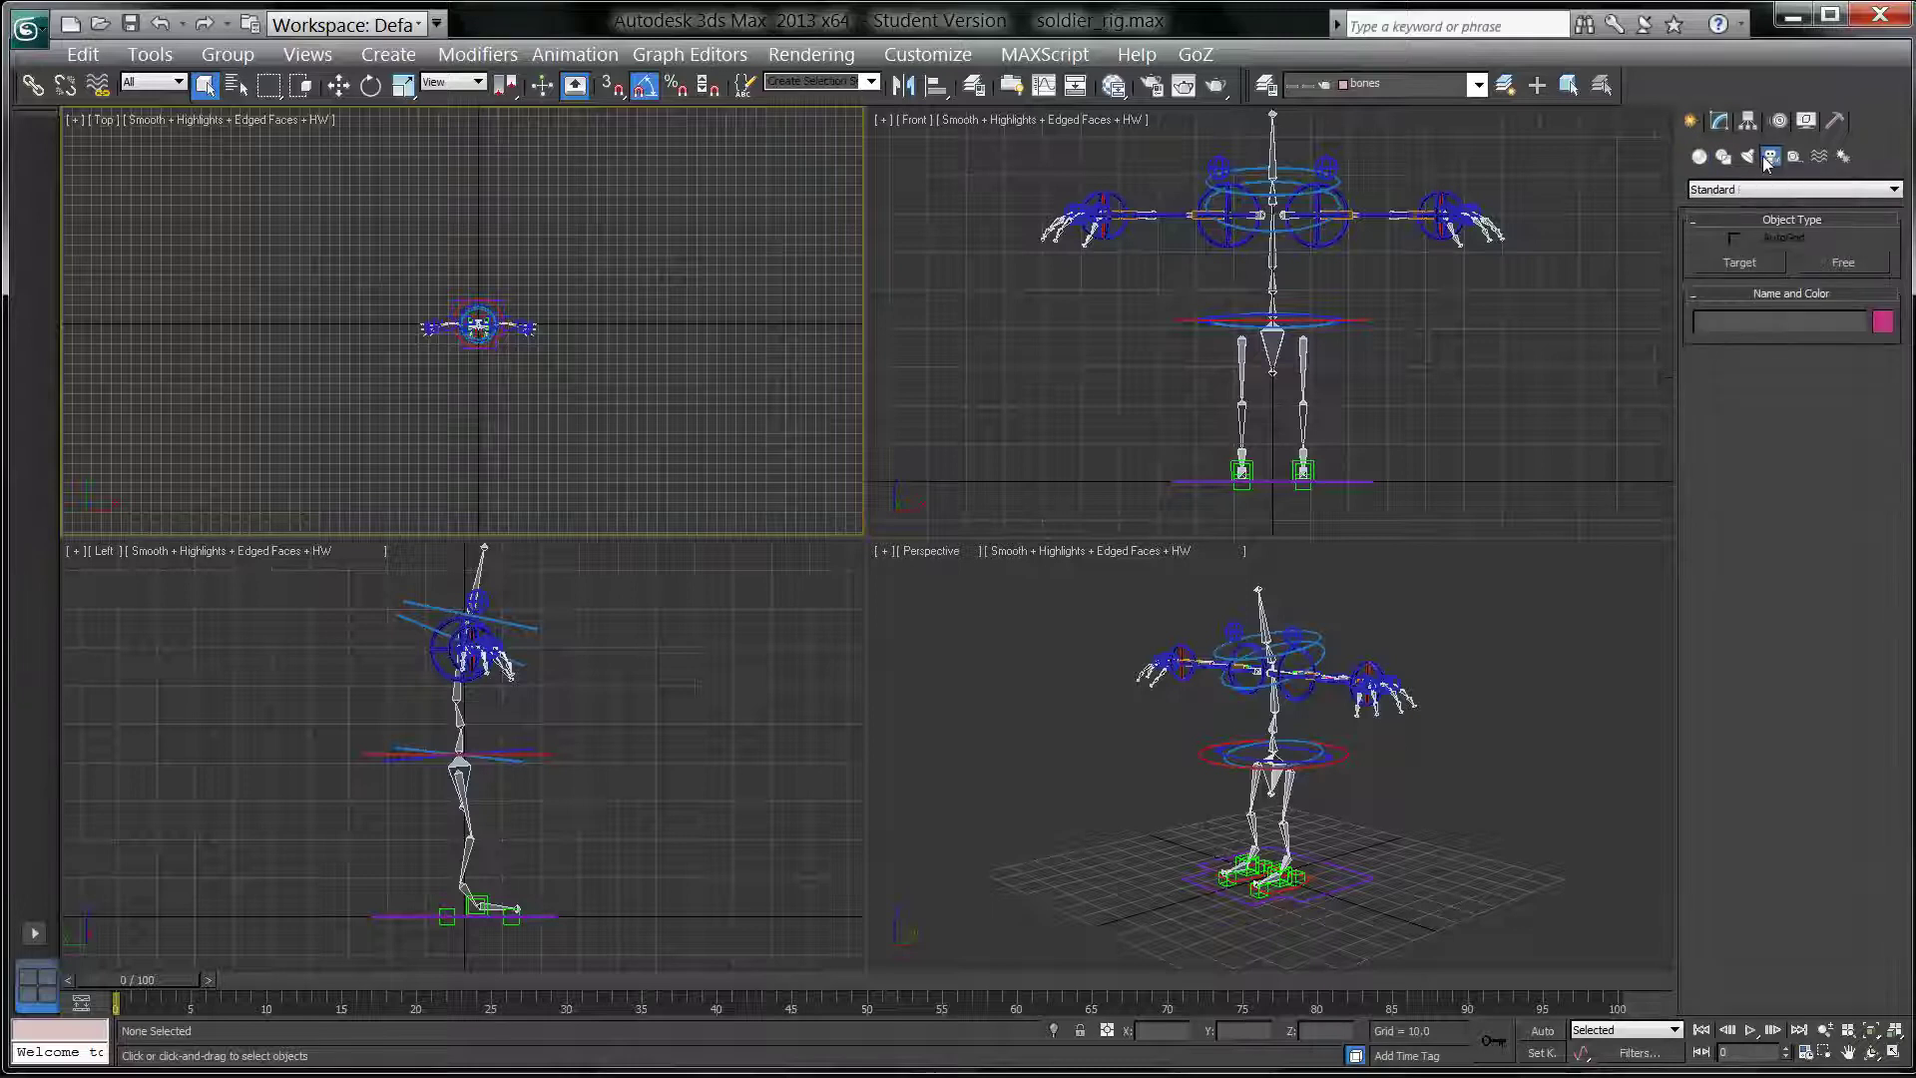
pyautogui.click(1755, 265)
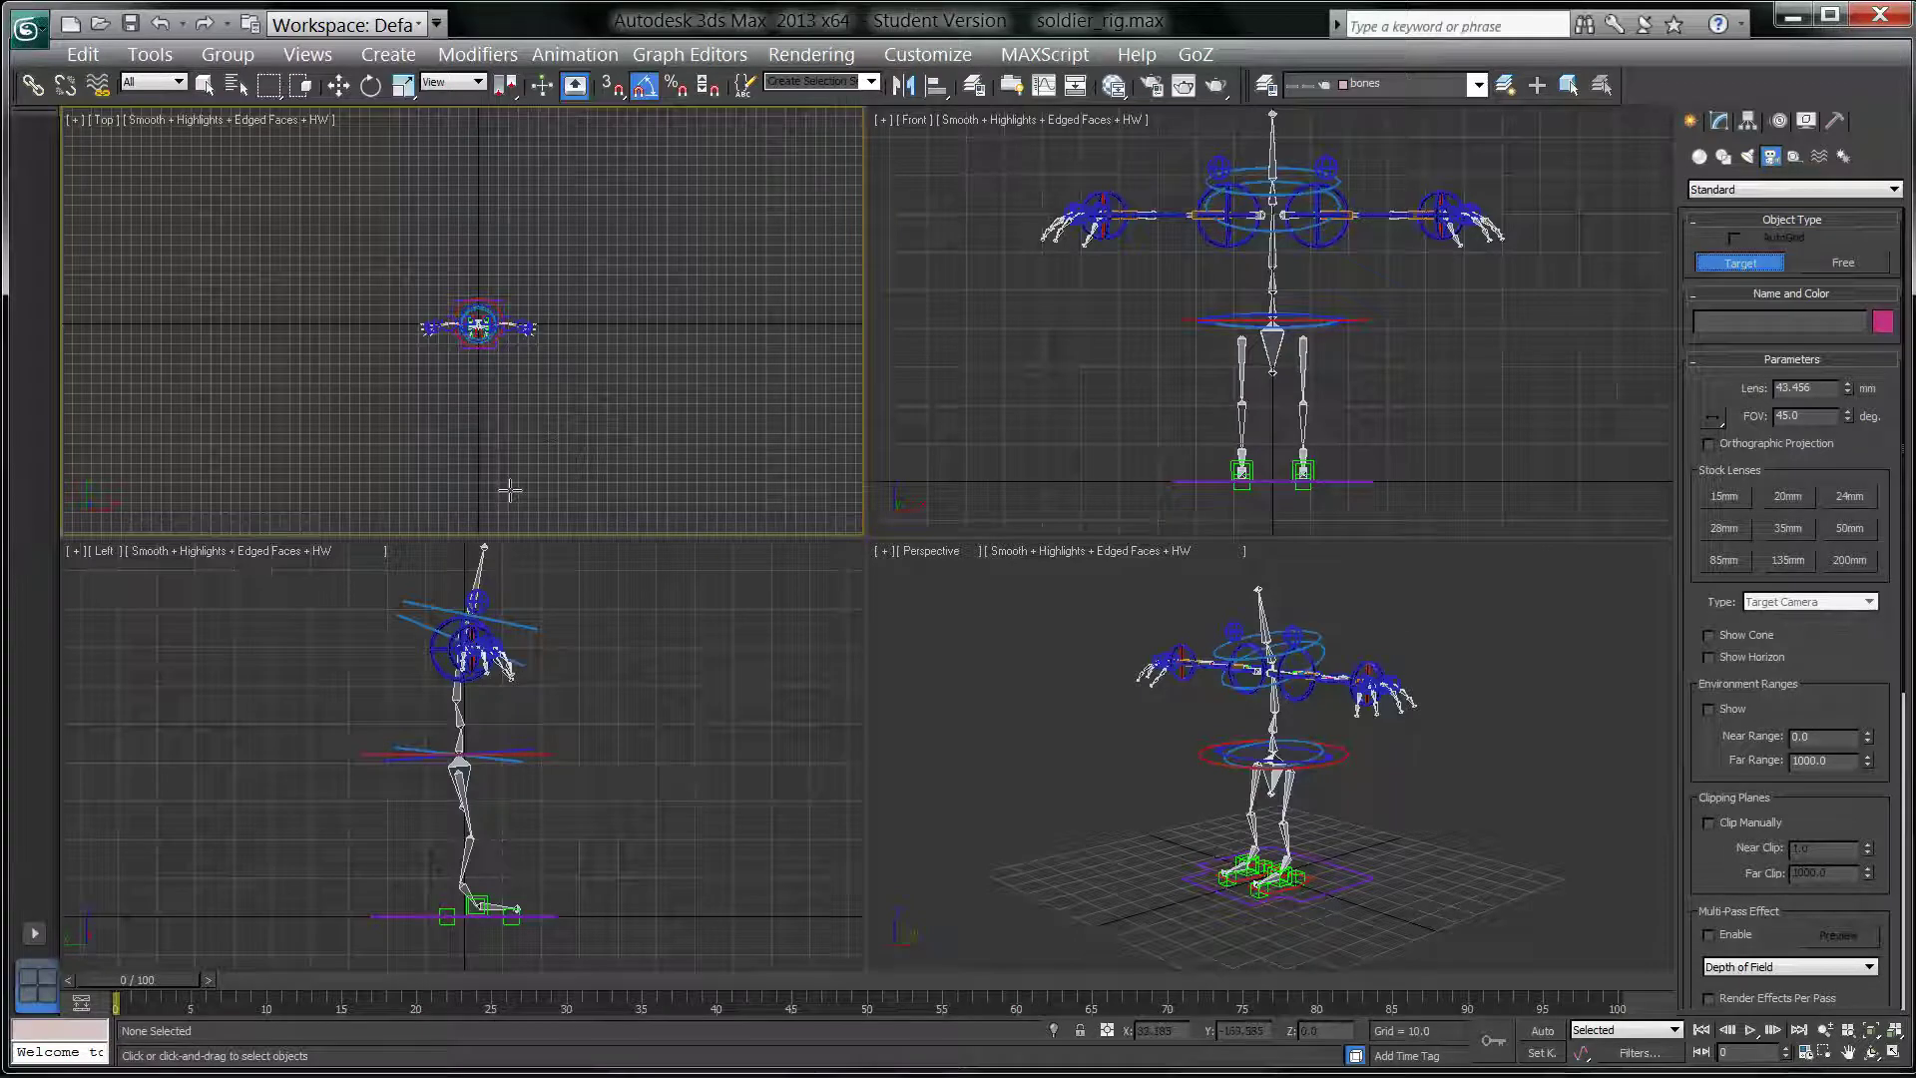
pyautogui.moveTo(510, 490); pyautogui.dragTo(531, 256)
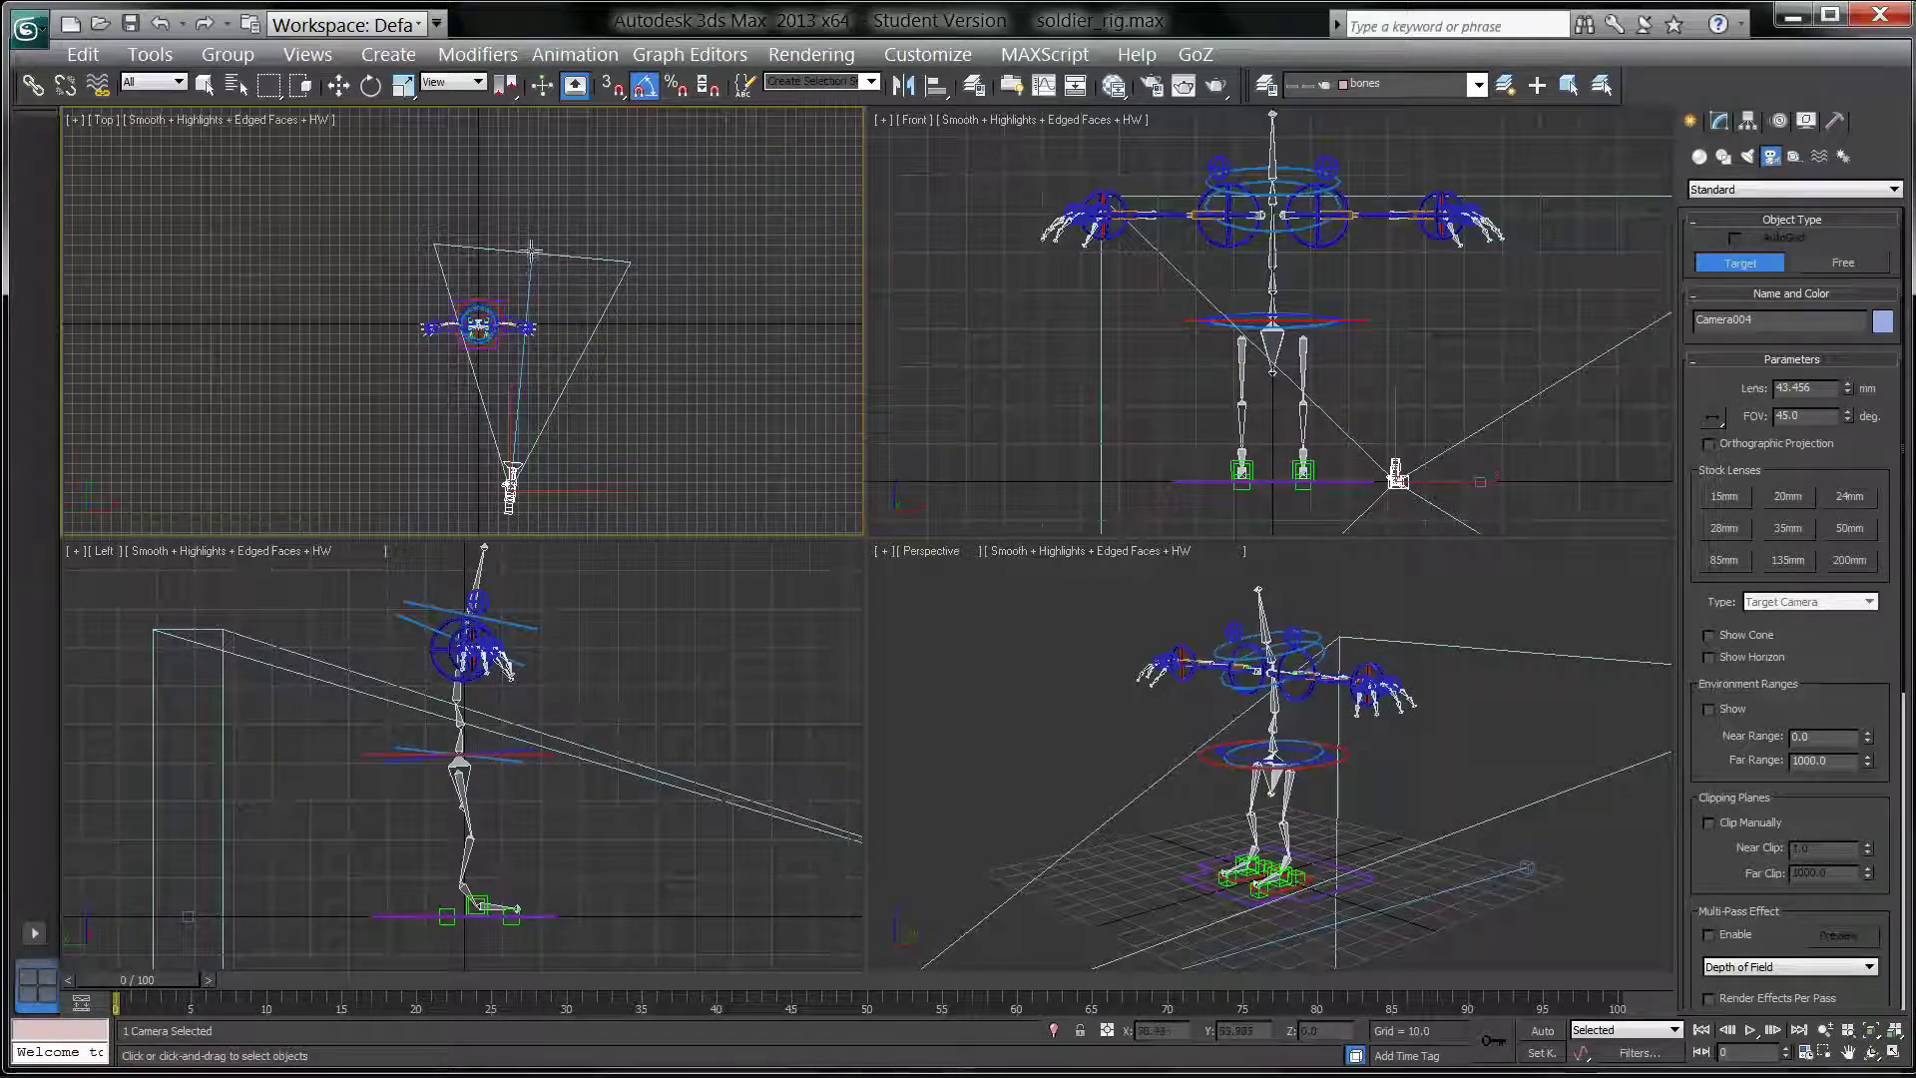
# Step: Maximize the Perspective view, orbit to reveal the camera, and display Camera004's parameters (43.456 mm lens)
pyautogui.rightClick(1038, 653)
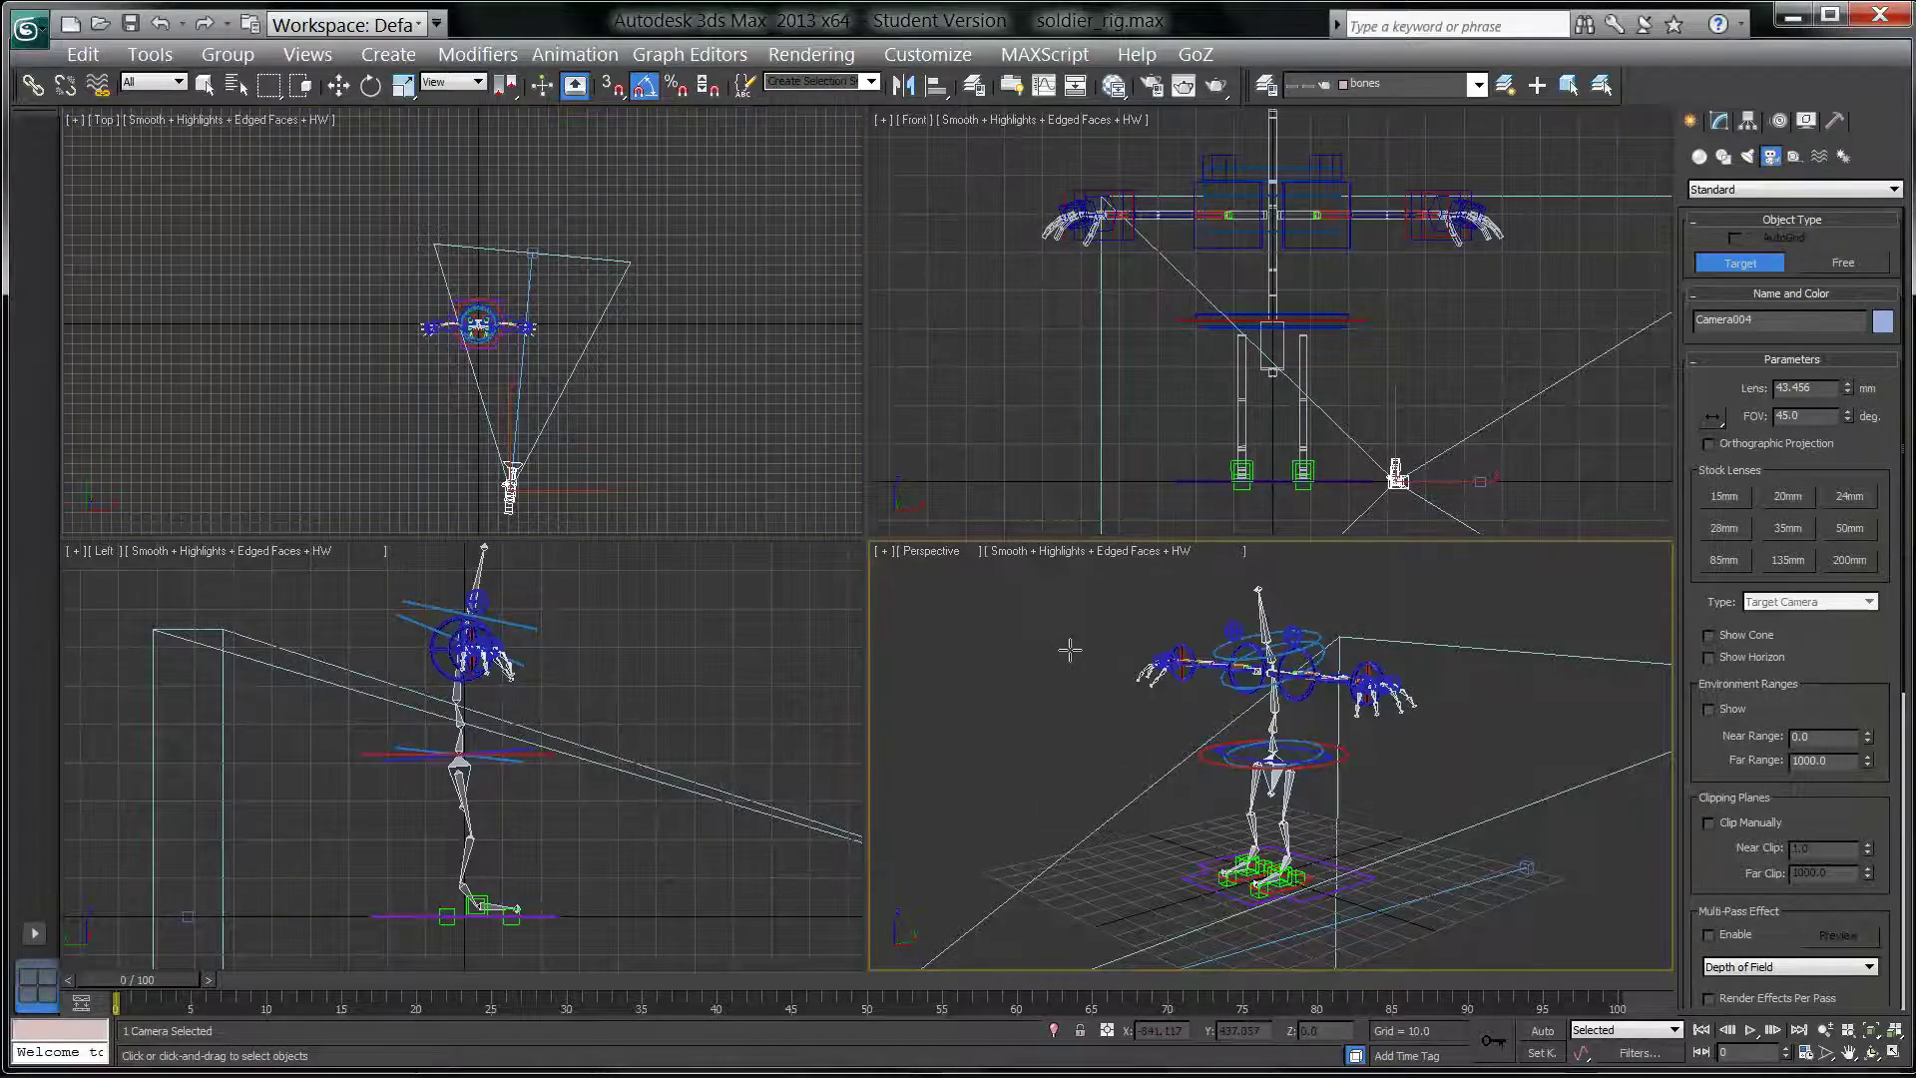
pyautogui.hotkey('alt', 'w')
pyautogui.moveTo(1090, 625); pyautogui.dragTo(1112, 559, button='middle')
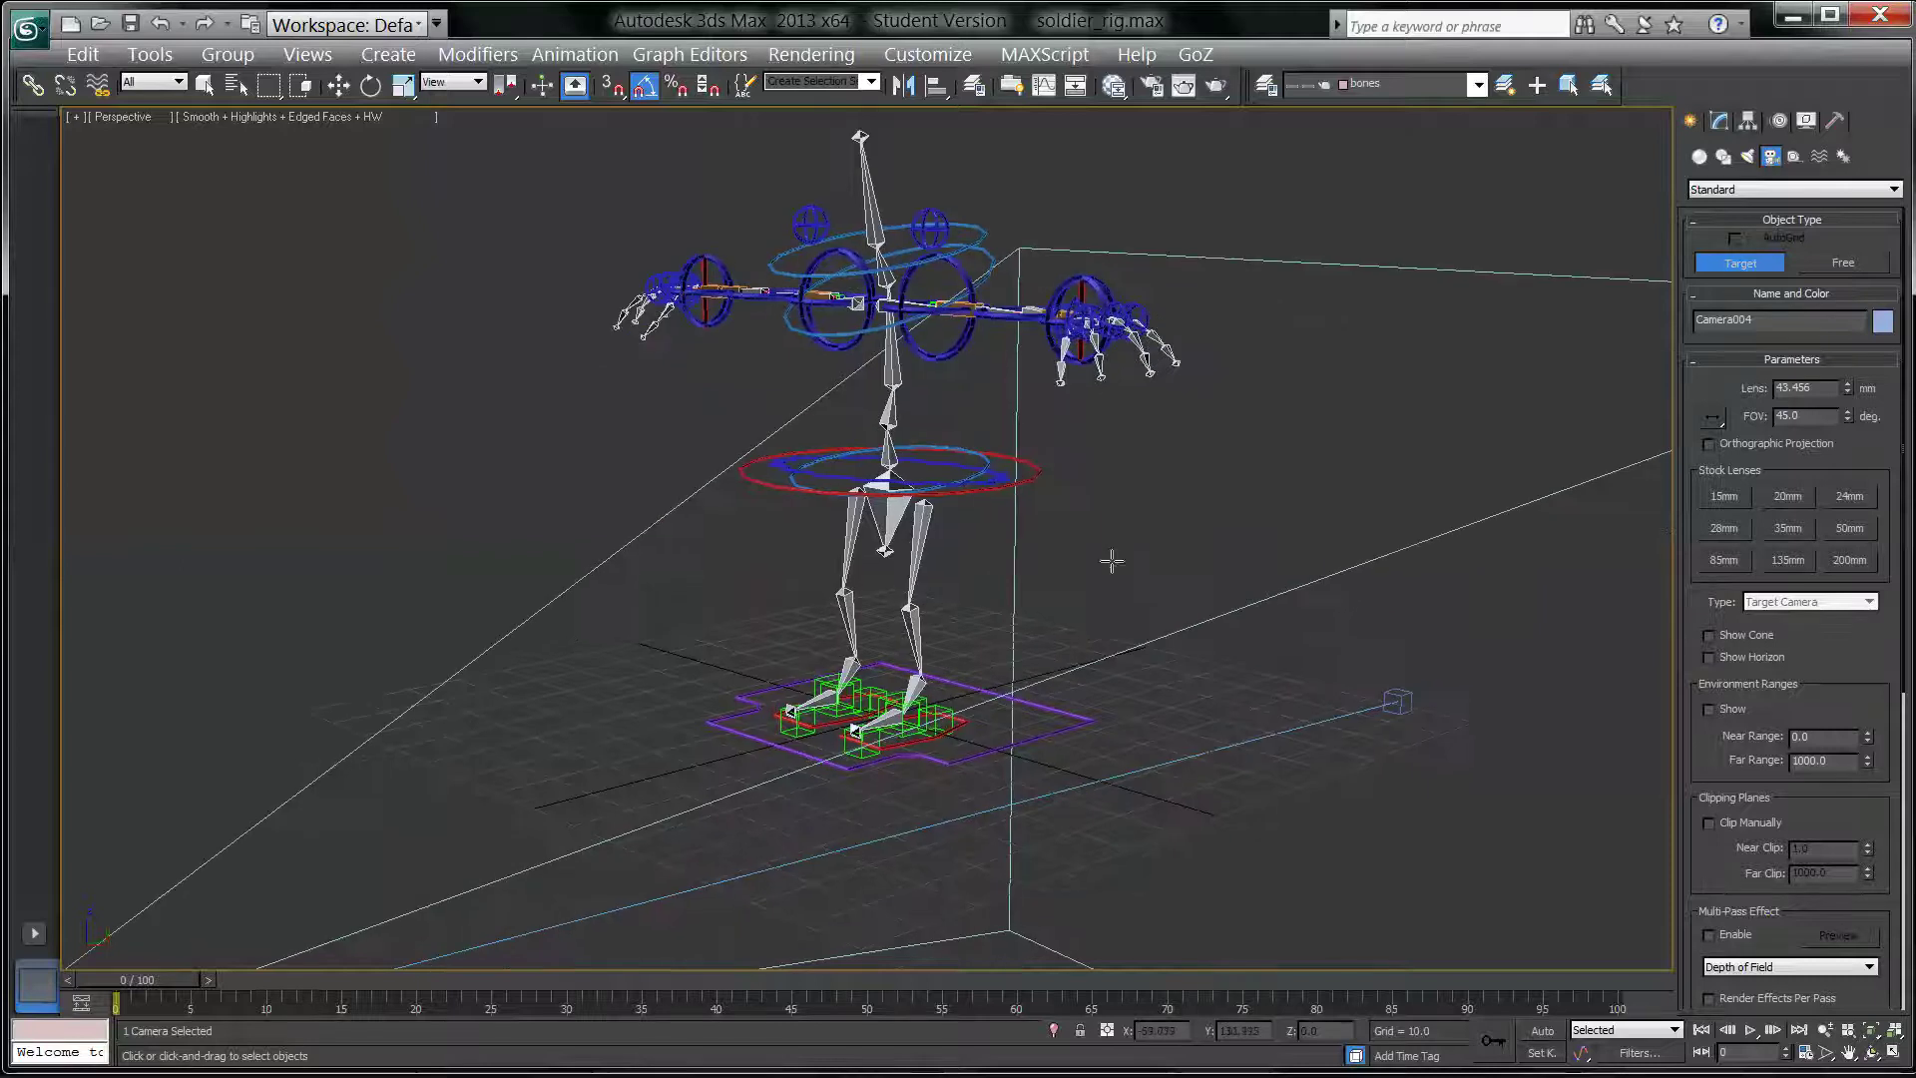
pyautogui.scroll(-3, 1104, 560)
pyautogui.scroll(-3, 1098, 598)
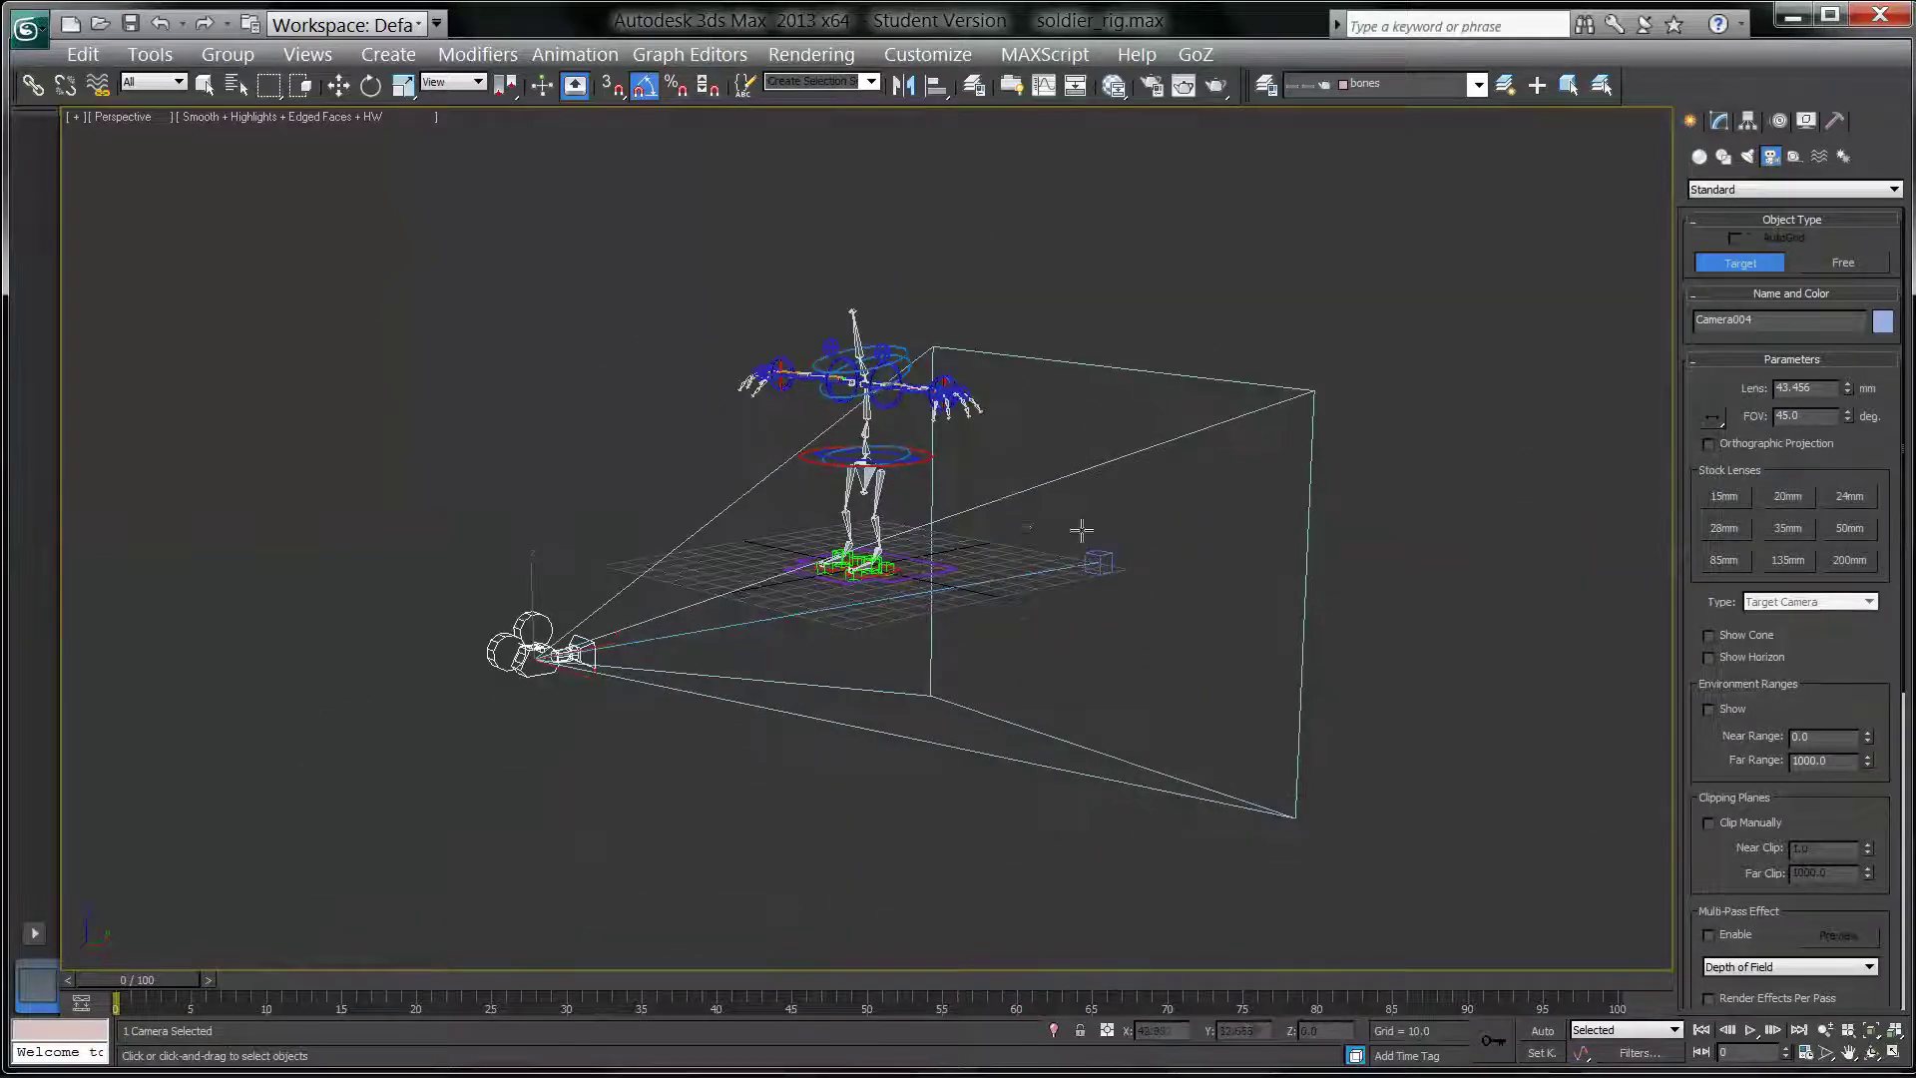
pyautogui.moveTo(1001, 513)
pyautogui.keyDown('alt'); pyautogui.mouseDown(button='middle')
pyautogui.moveTo(1177, 556)
pyautogui.moveTo(1073, 568)
pyautogui.moveTo(1001, 522)
pyautogui.mouseUp(button='middle'); pyautogui.keyUp('alt')
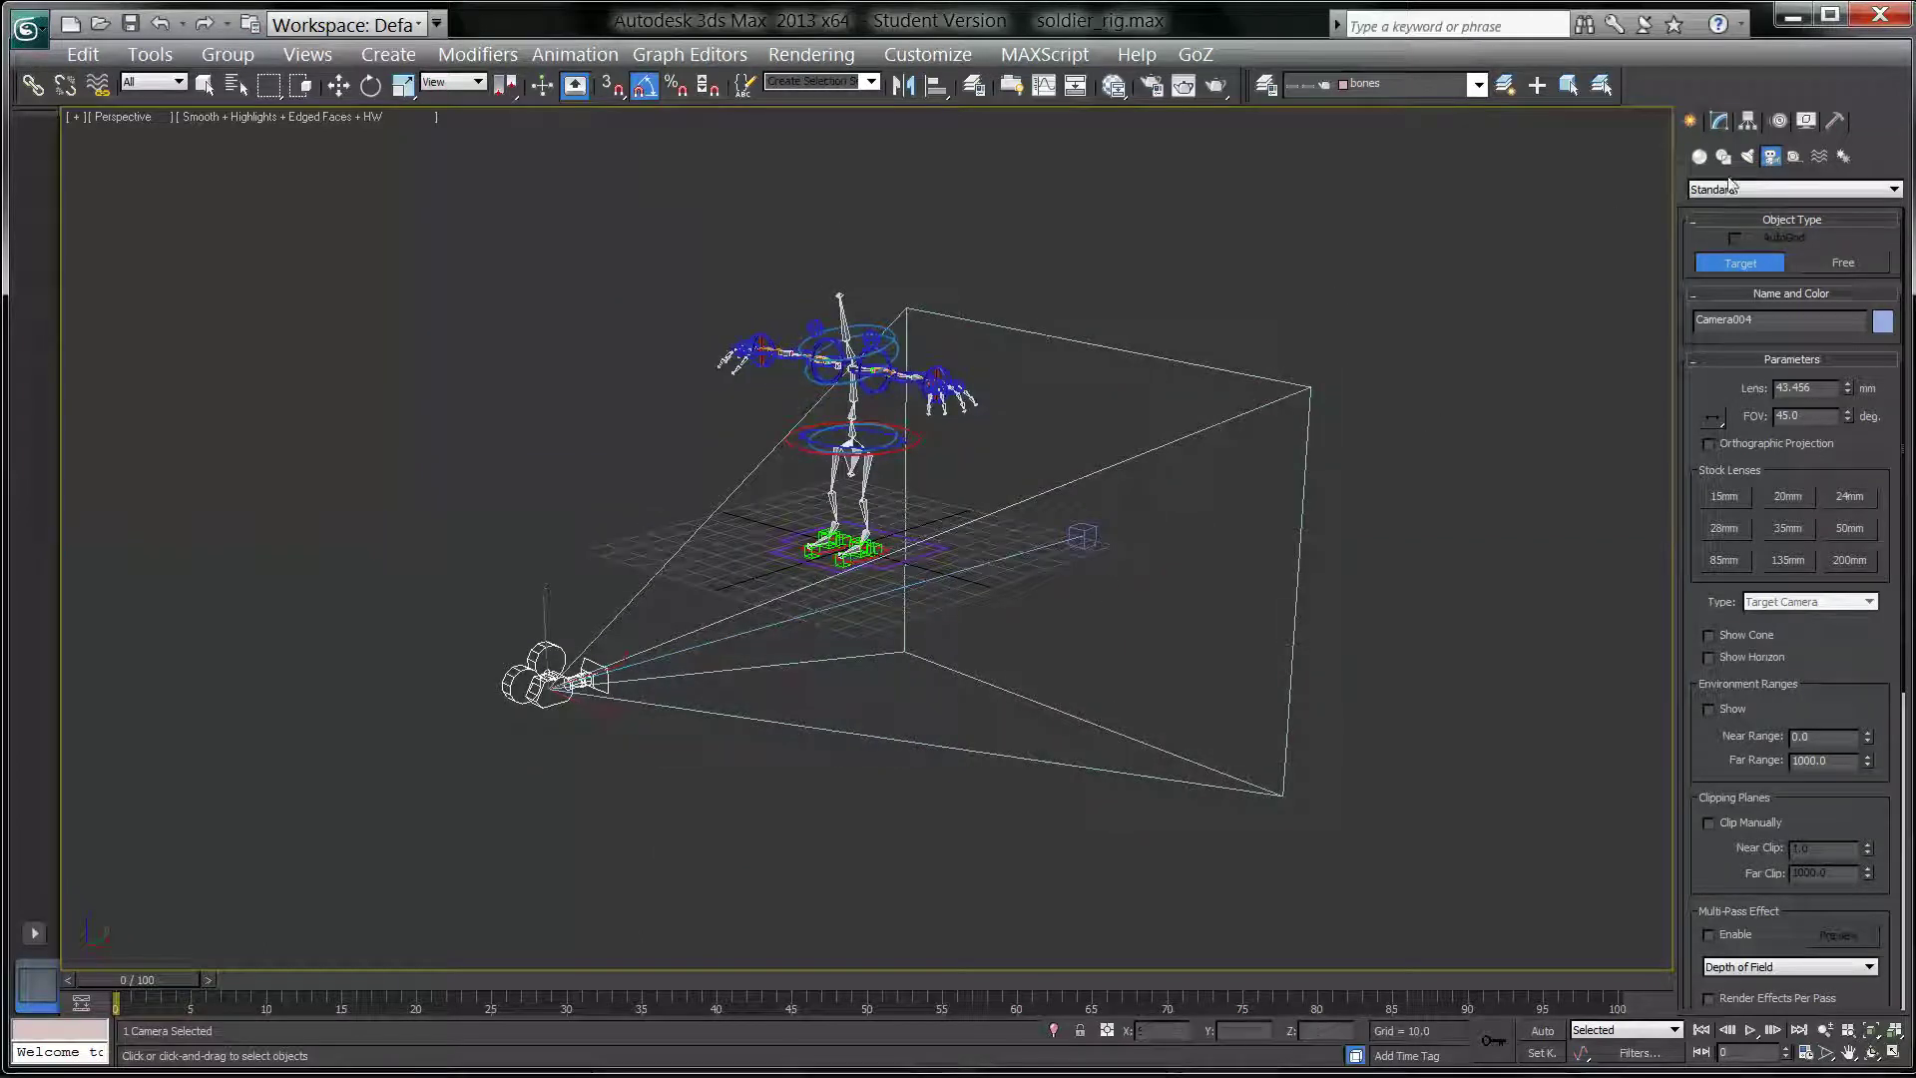
pyautogui.click(1720, 122)
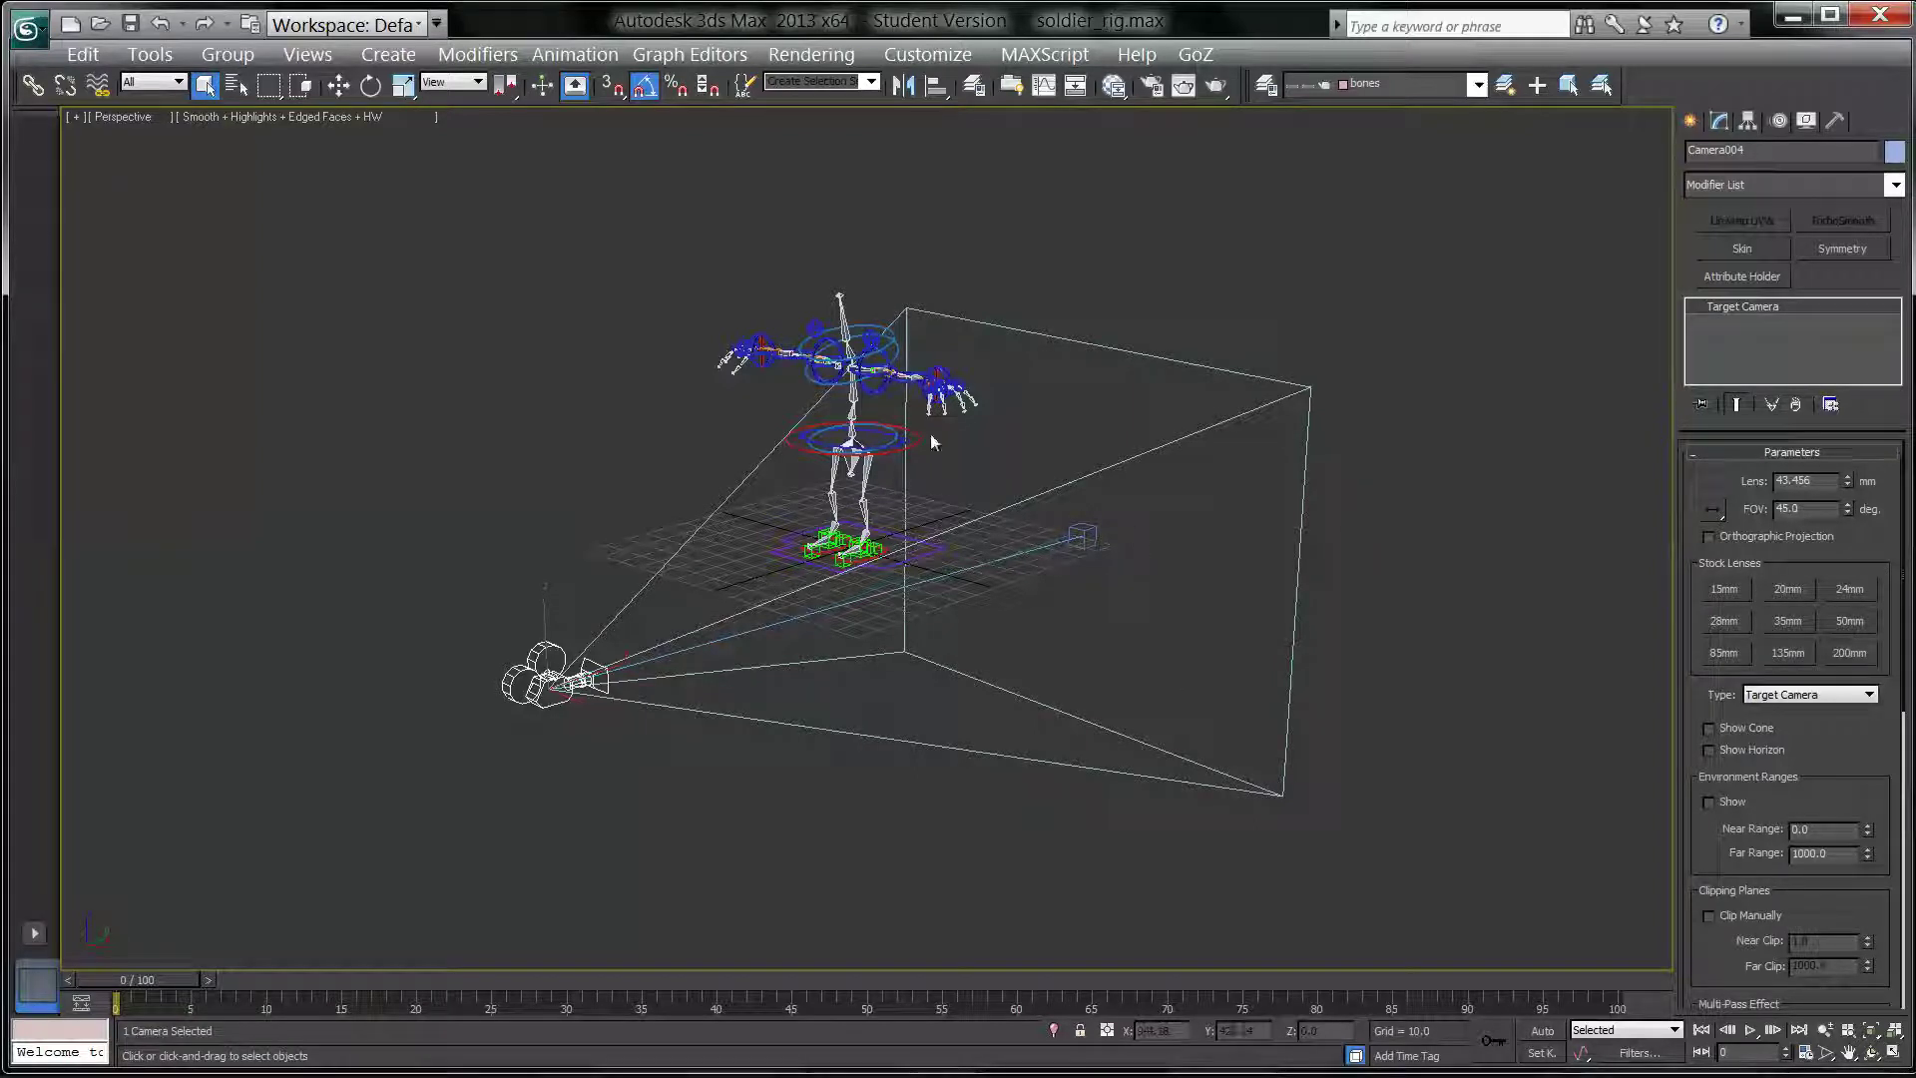
# Step: Select Camera004.Target and move it down and left toward the rig's feet
pyautogui.click(1086, 535)
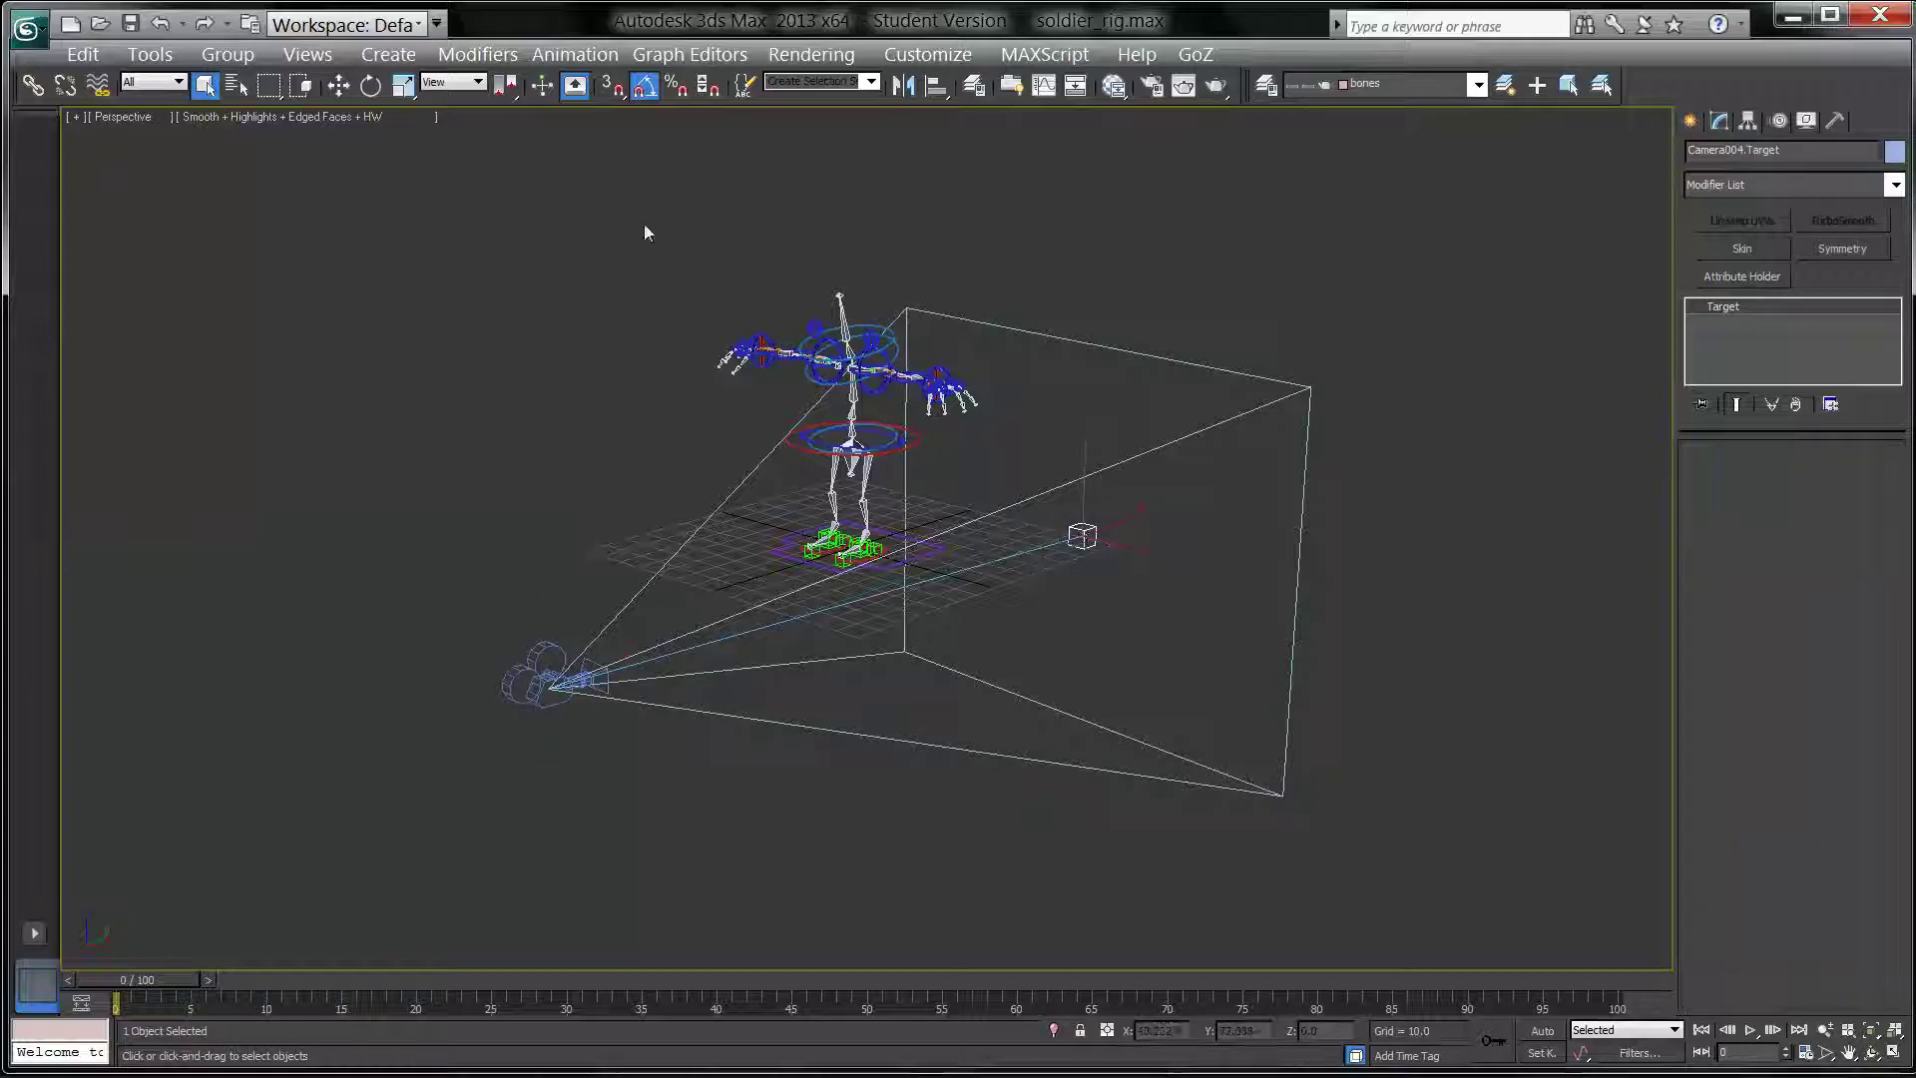
pyautogui.click(340, 93)
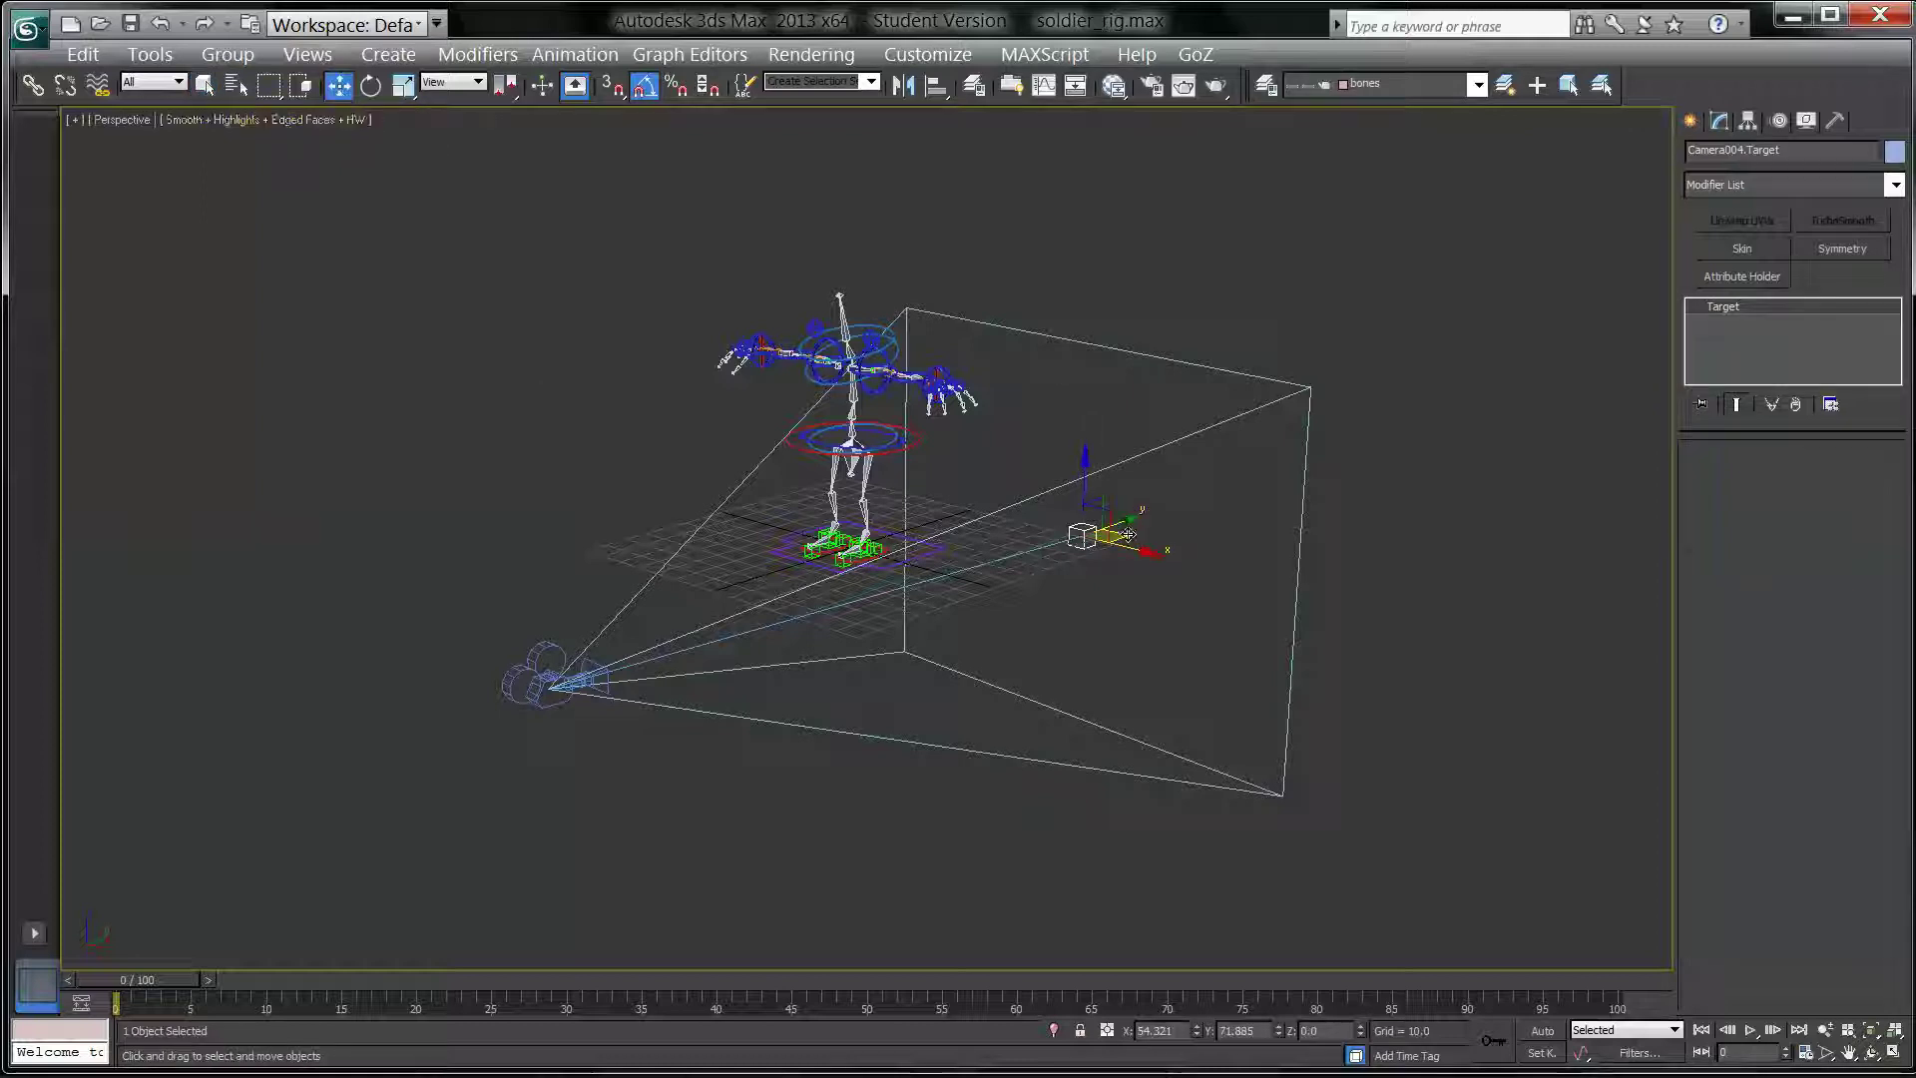
pyautogui.moveTo(1137, 539); pyautogui.dragTo(924, 512)
pyautogui.scroll(5, 924, 511)
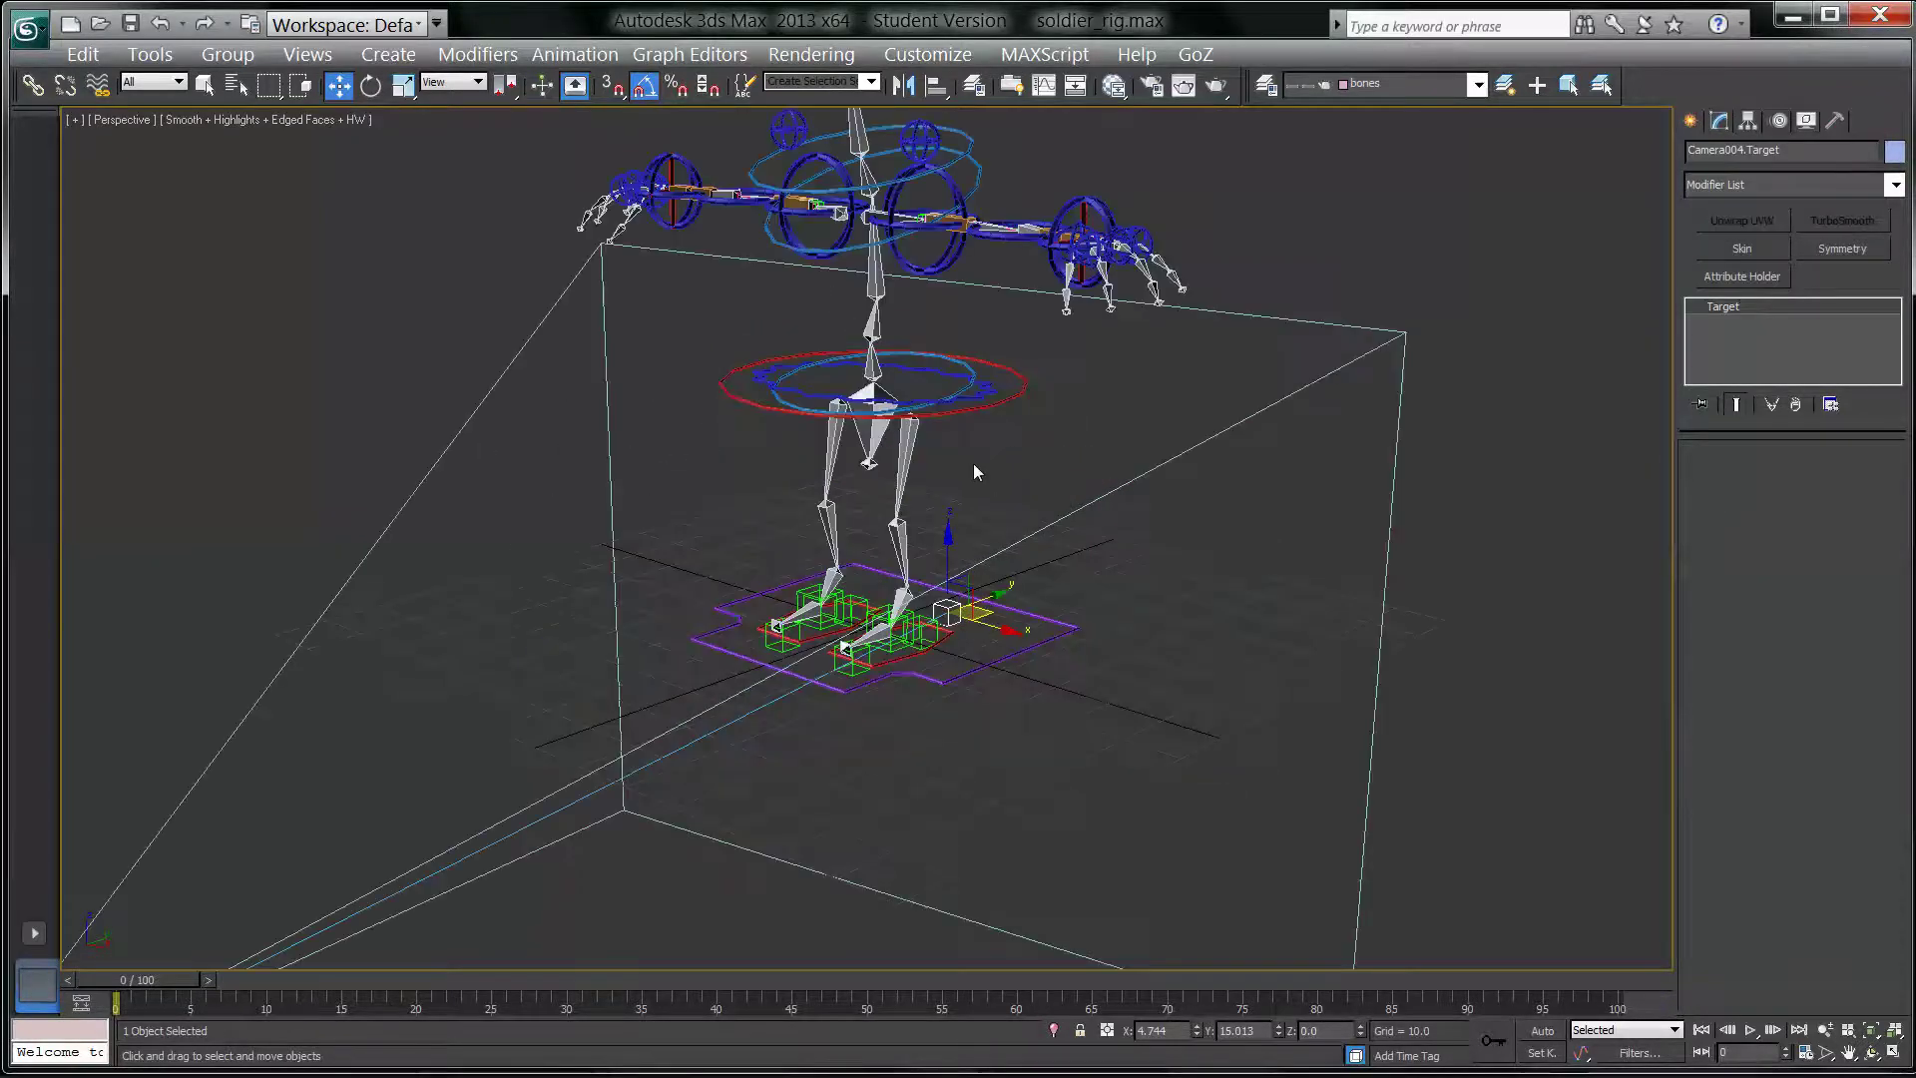
pyautogui.moveTo(1022, 404); pyautogui.dragTo(1031, 535, button='middle')
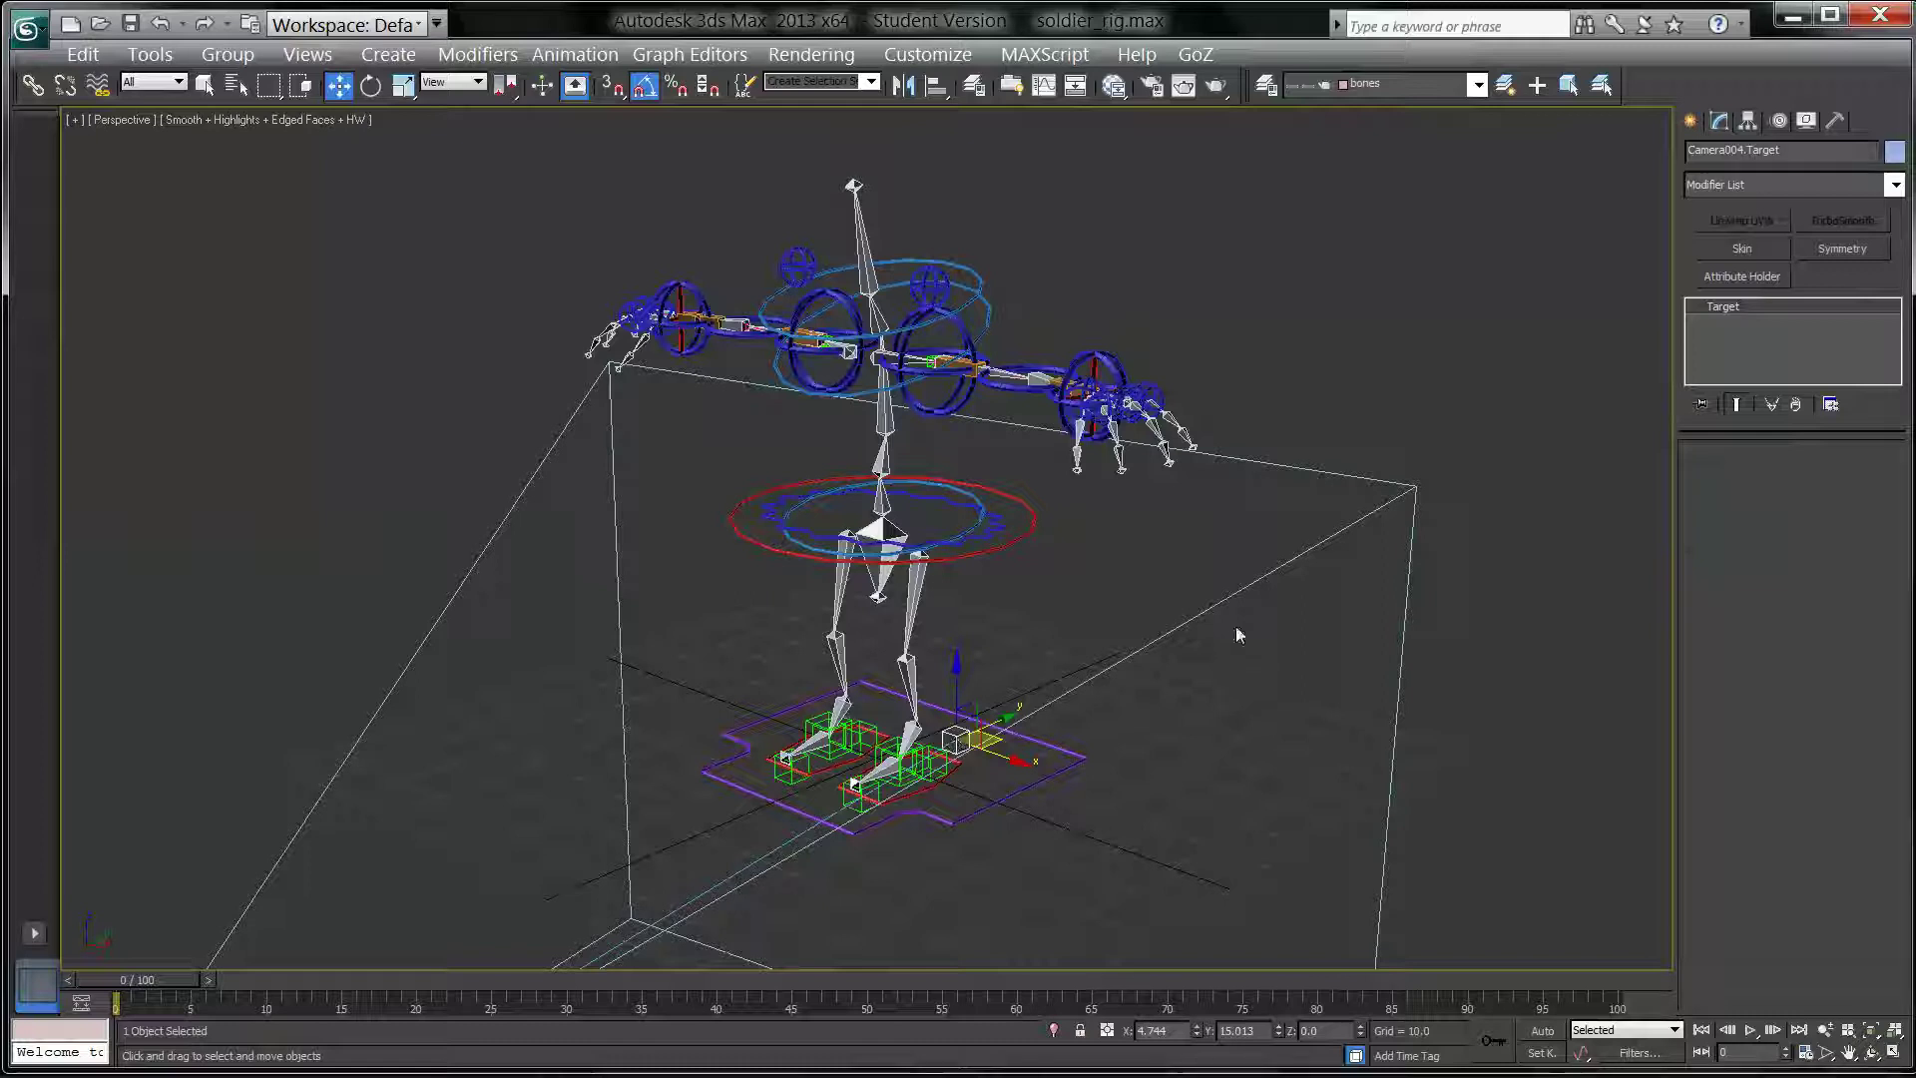
# Step: Zero the target's X and Y in the Move Transform Type-In, then orbit to face the rig
pyautogui.press('F12')
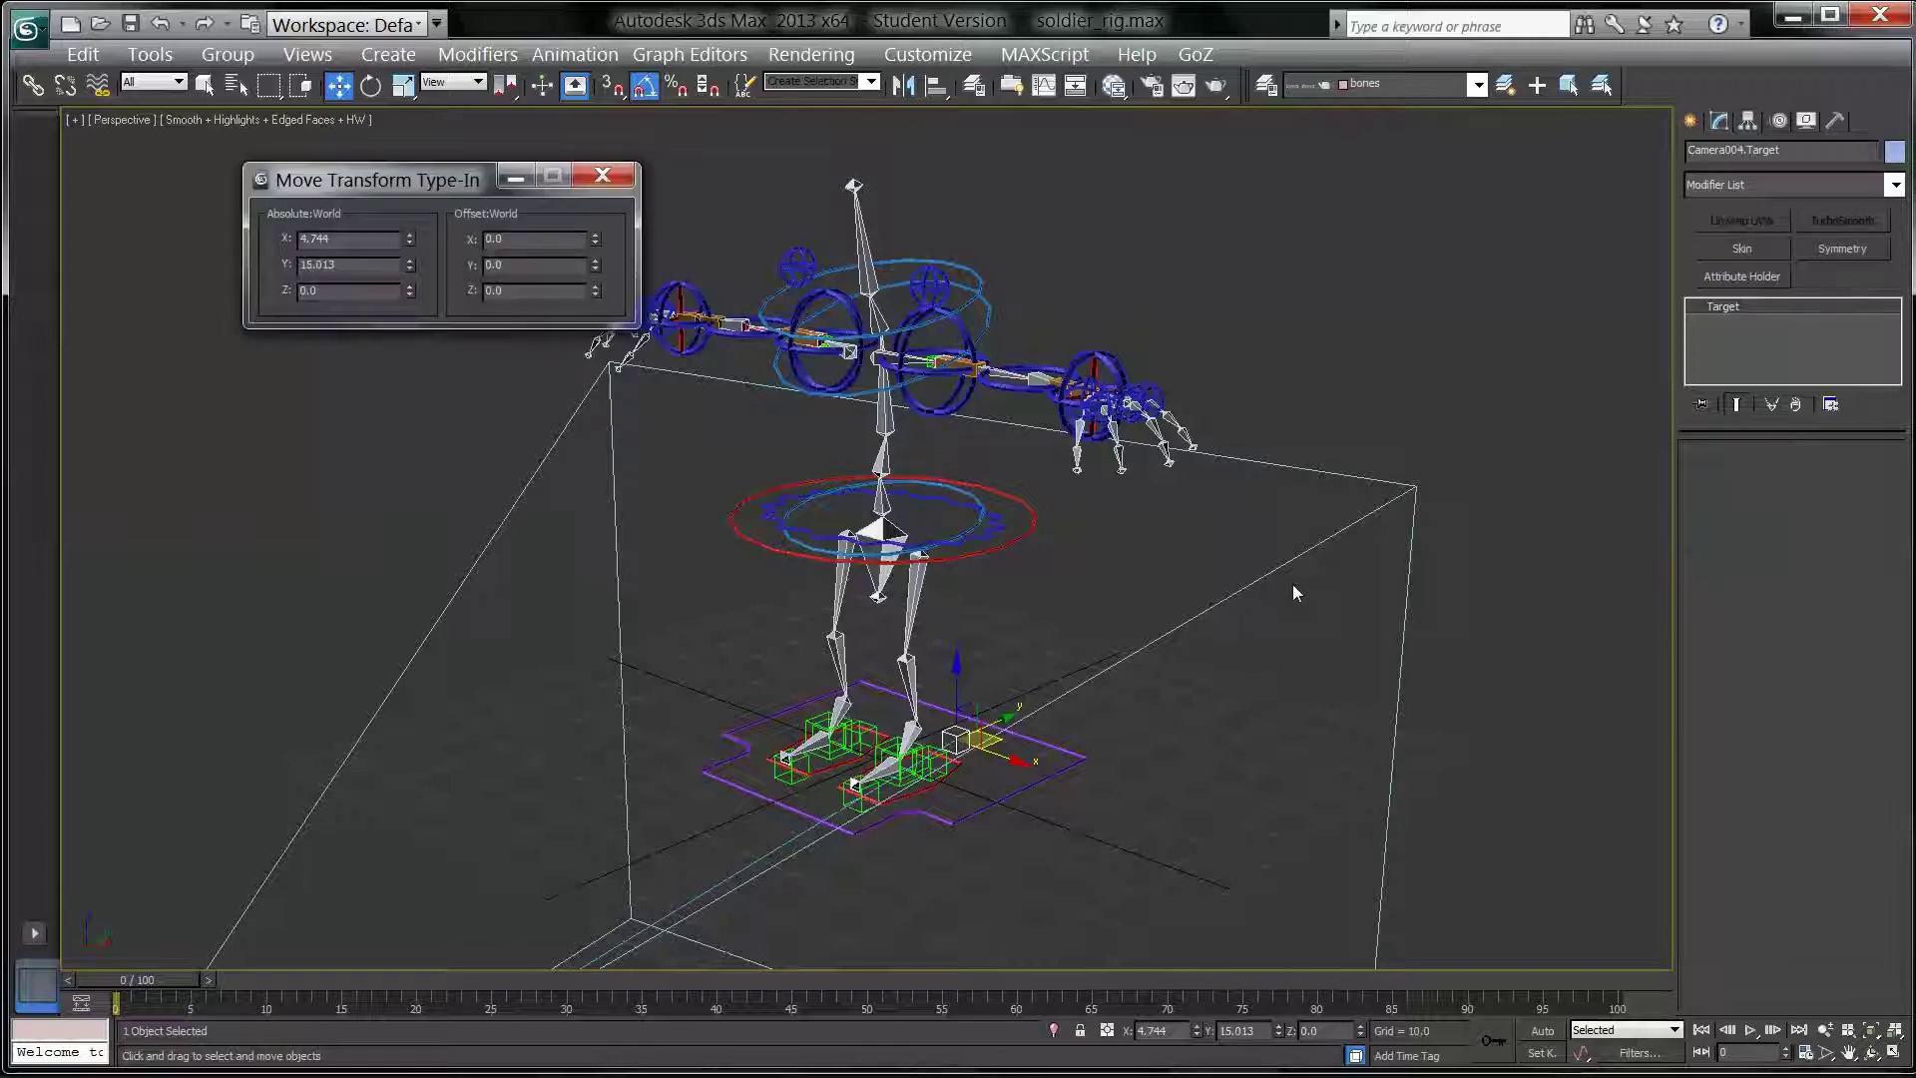
pyautogui.moveTo(392, 175); pyautogui.dragTo(1337, 171)
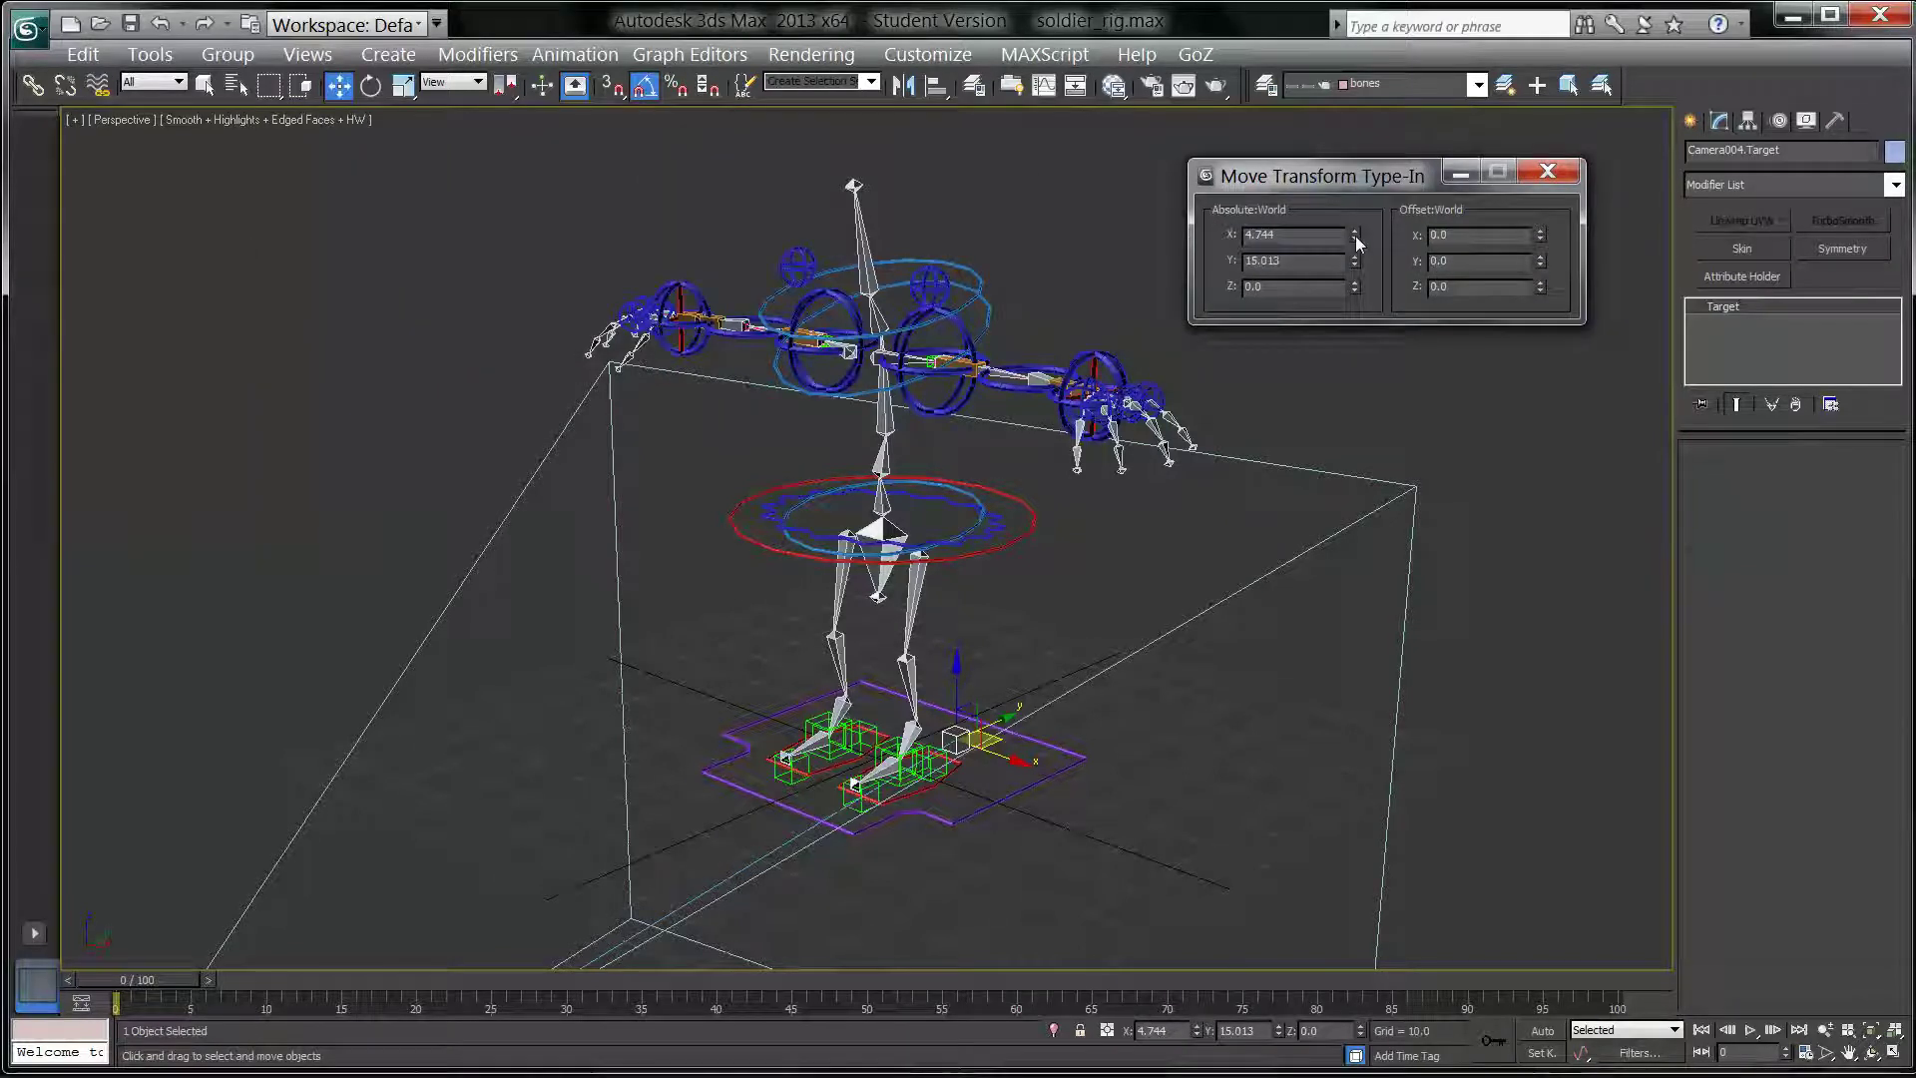
pyautogui.rightClick(1355, 235)
pyautogui.rightClick(1355, 261)
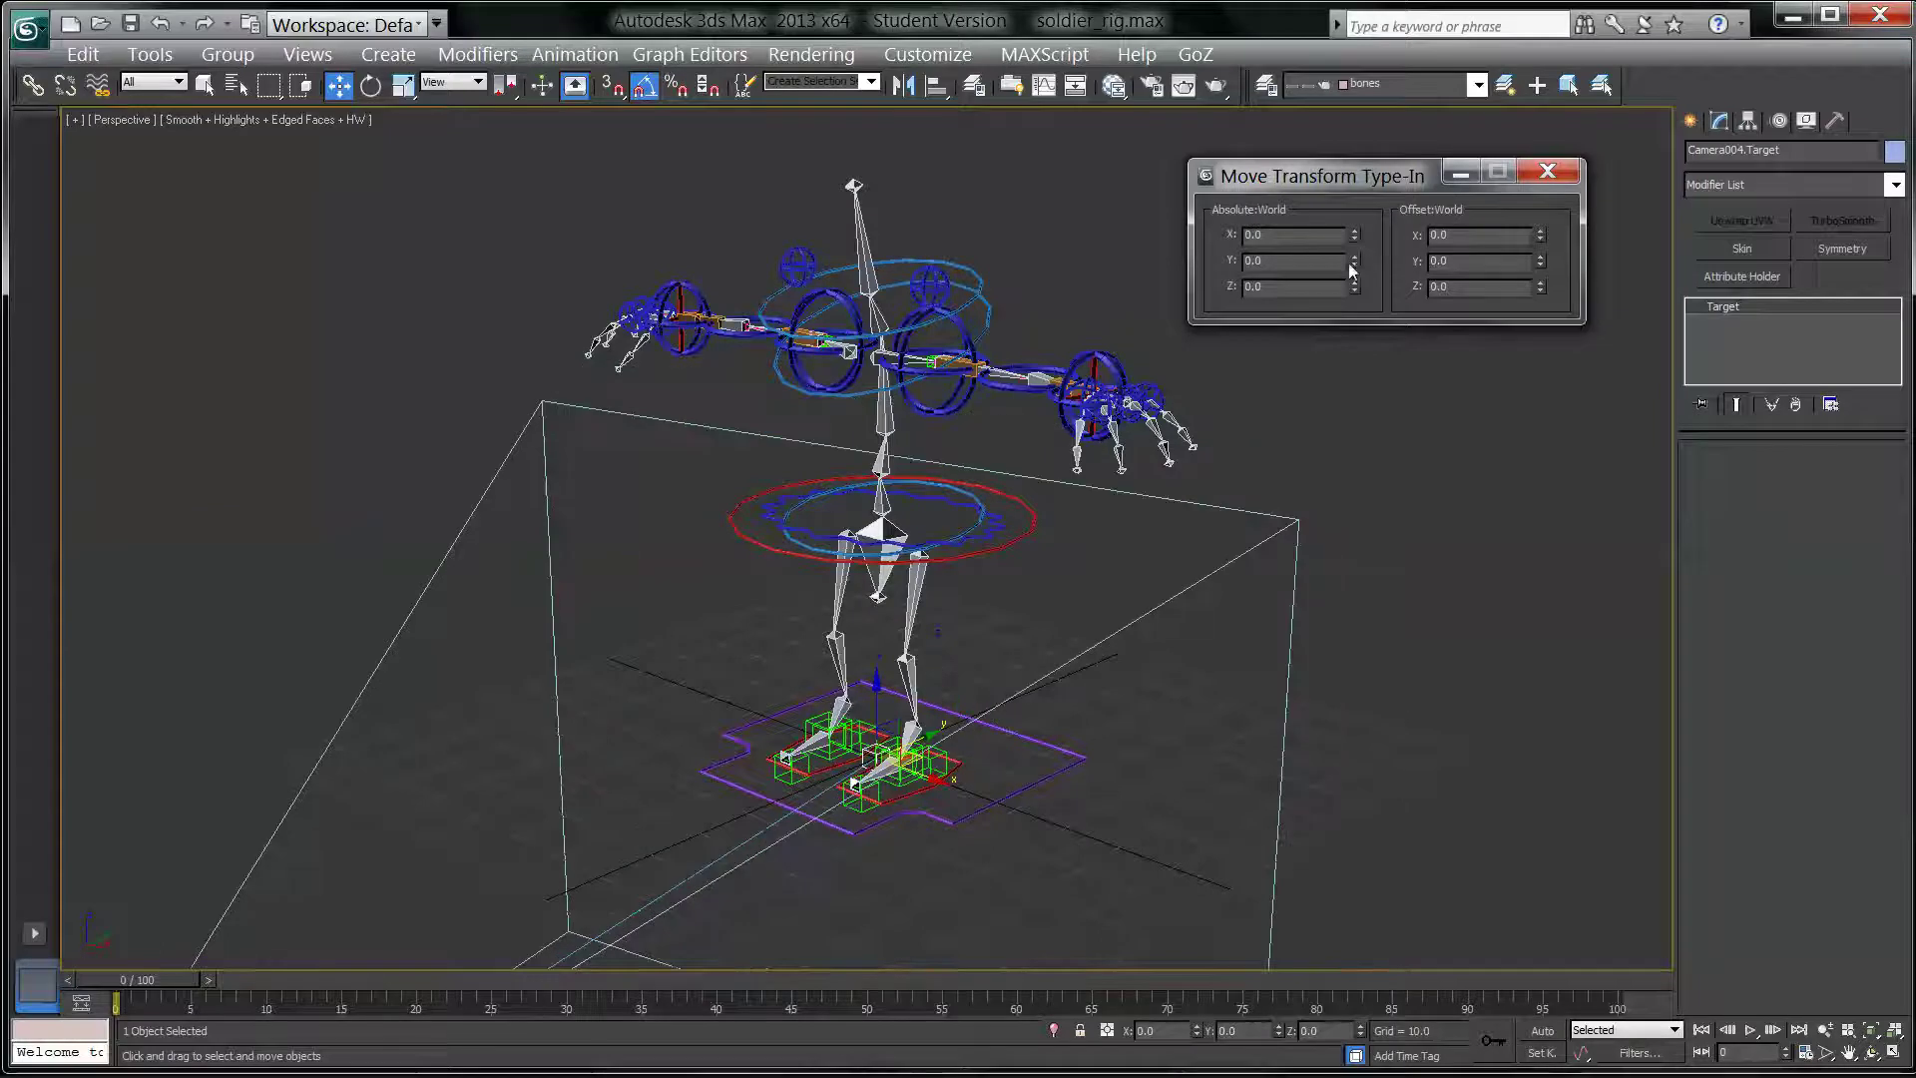
pyautogui.click(1547, 175)
pyautogui.scroll(-5, 1293, 435)
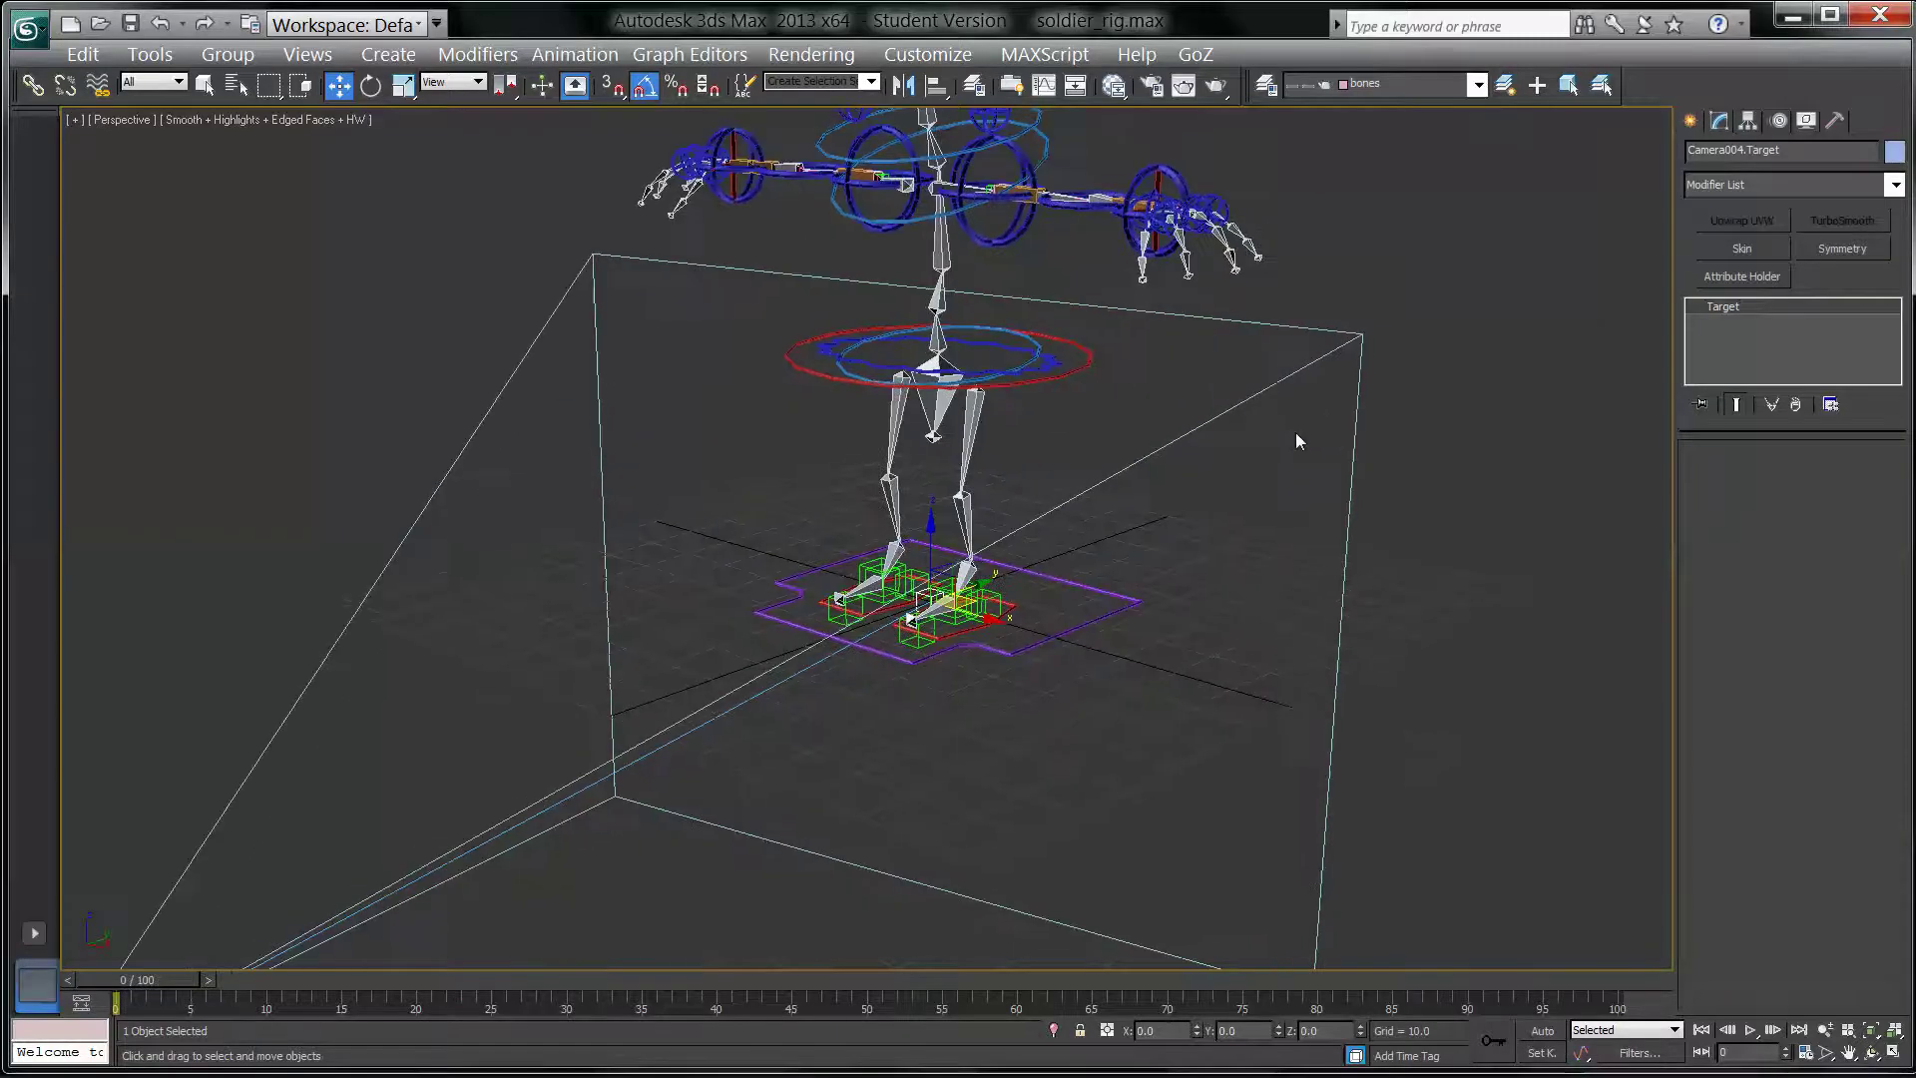
pyautogui.scroll(2, 1165, 511)
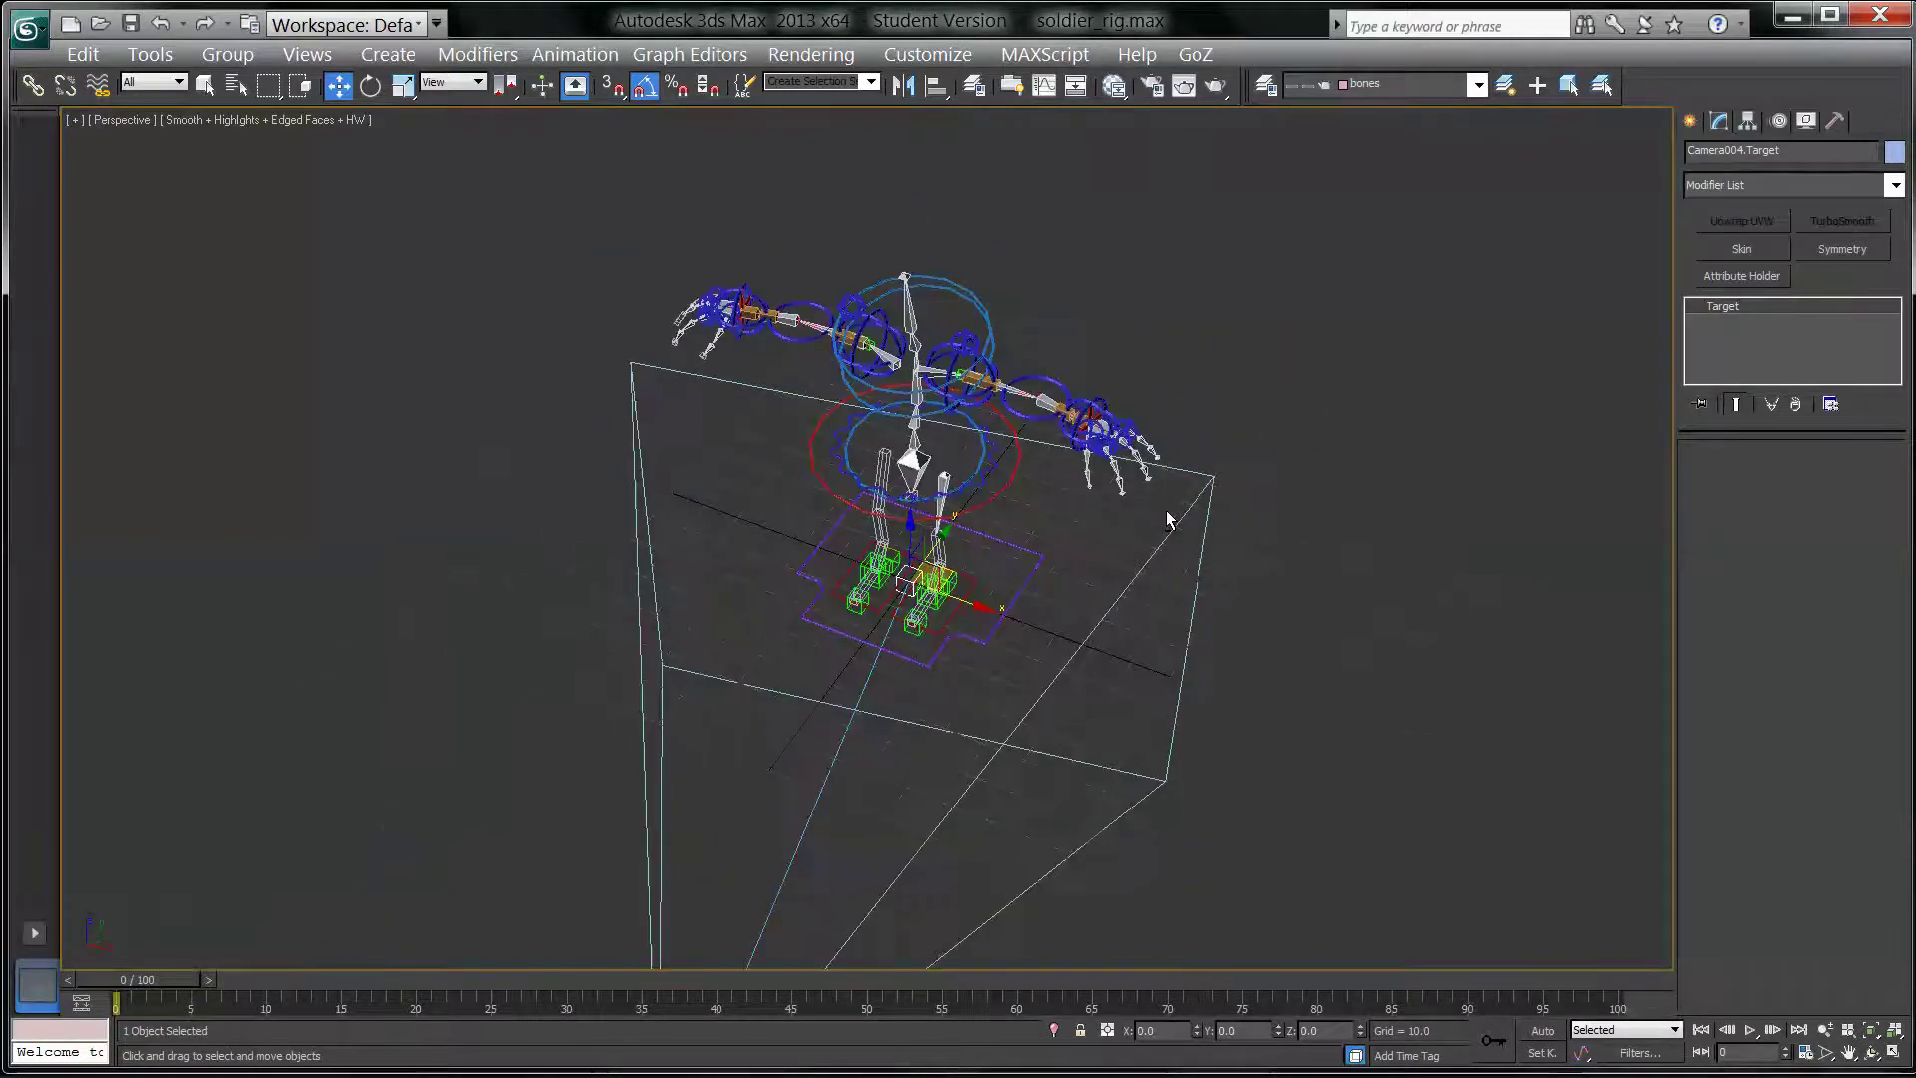
pyautogui.keyDown('alt'); pyautogui.moveTo(1165, 511); pyautogui.dragTo(1125, 555, button='middle'); pyautogui.keyUp('alt')
pyautogui.scroll(5, 1098, 628)
pyautogui.scroll(-3, 1129, 548)
pyautogui.scroll(6, 1125, 555)
pyautogui.scroll(-8, 1038, 521)
# Step: Select Camera004 itself and drag it to the left
pyautogui.moveTo(1149, 518); pyautogui.dragTo(1108, 333, button='middle')
pyautogui.click(905, 903)
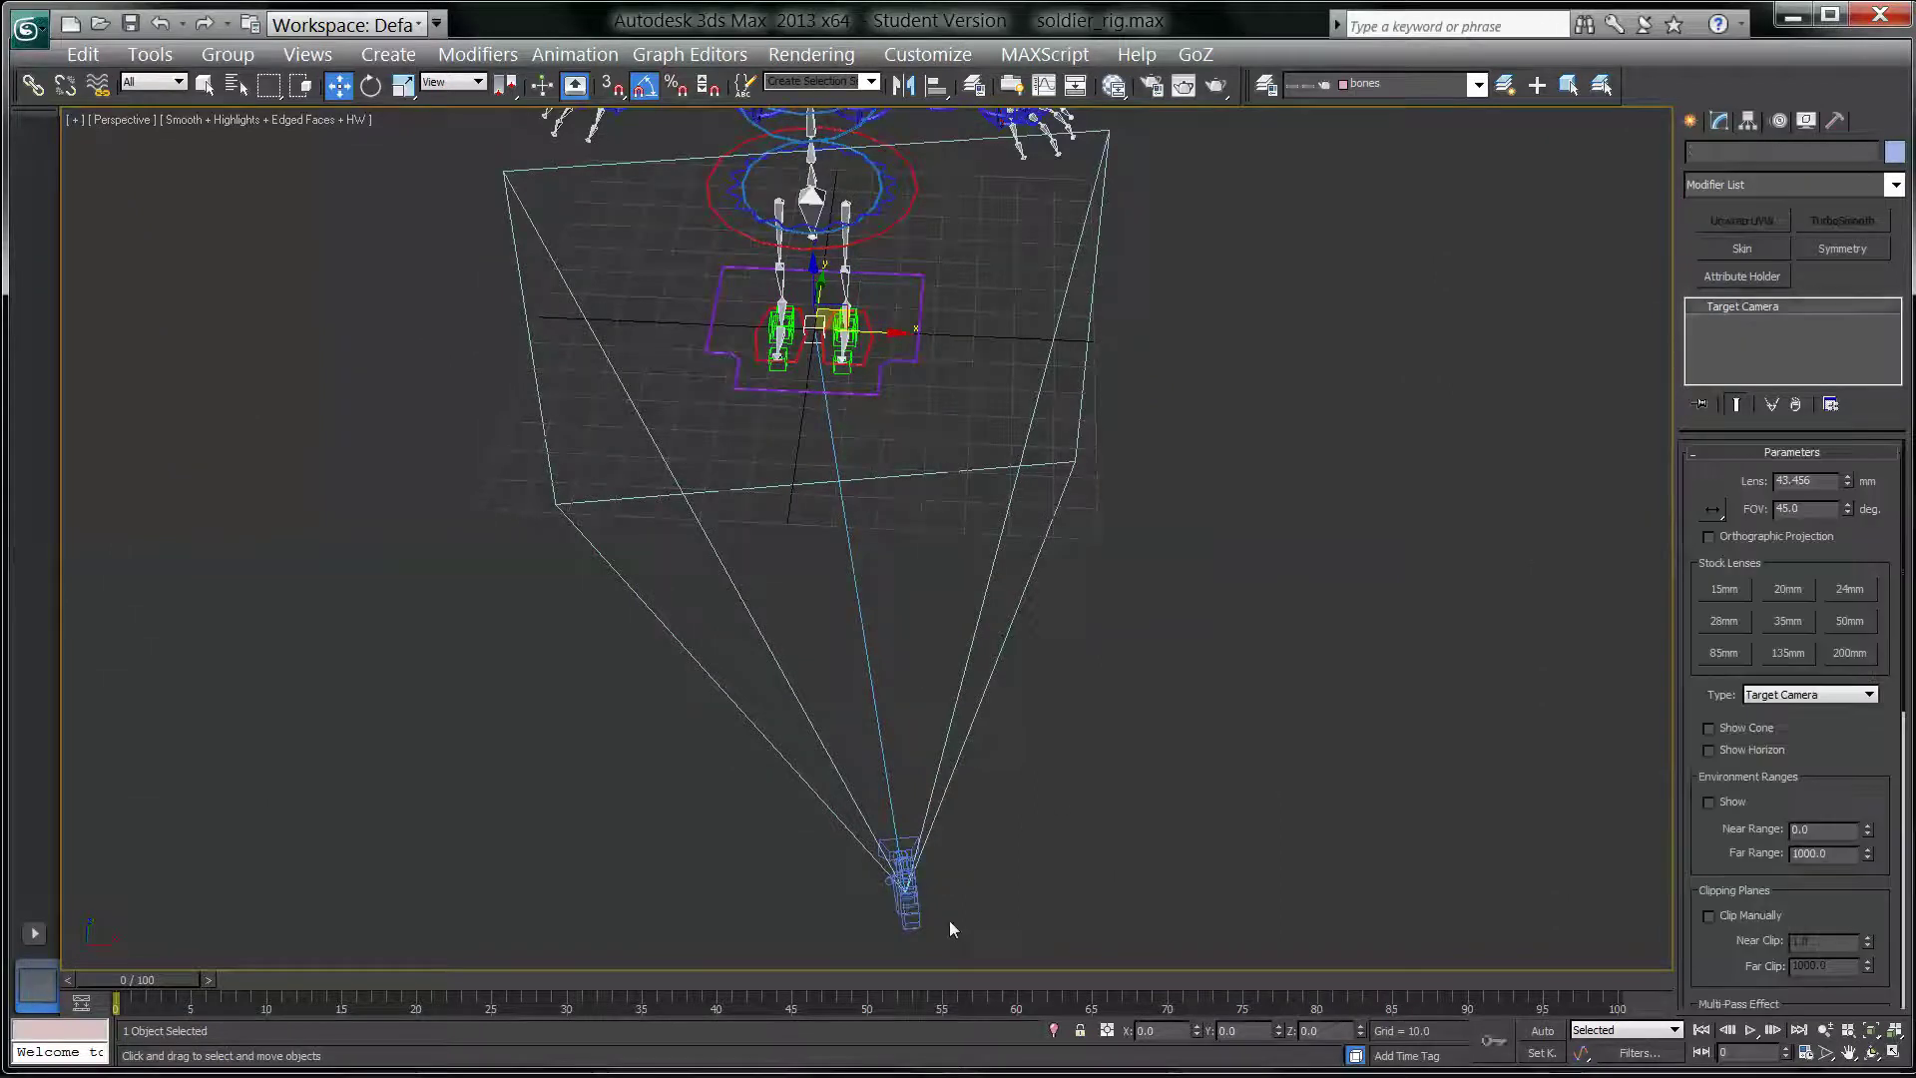
pyautogui.moveTo(956, 895); pyautogui.dragTo(840, 891)
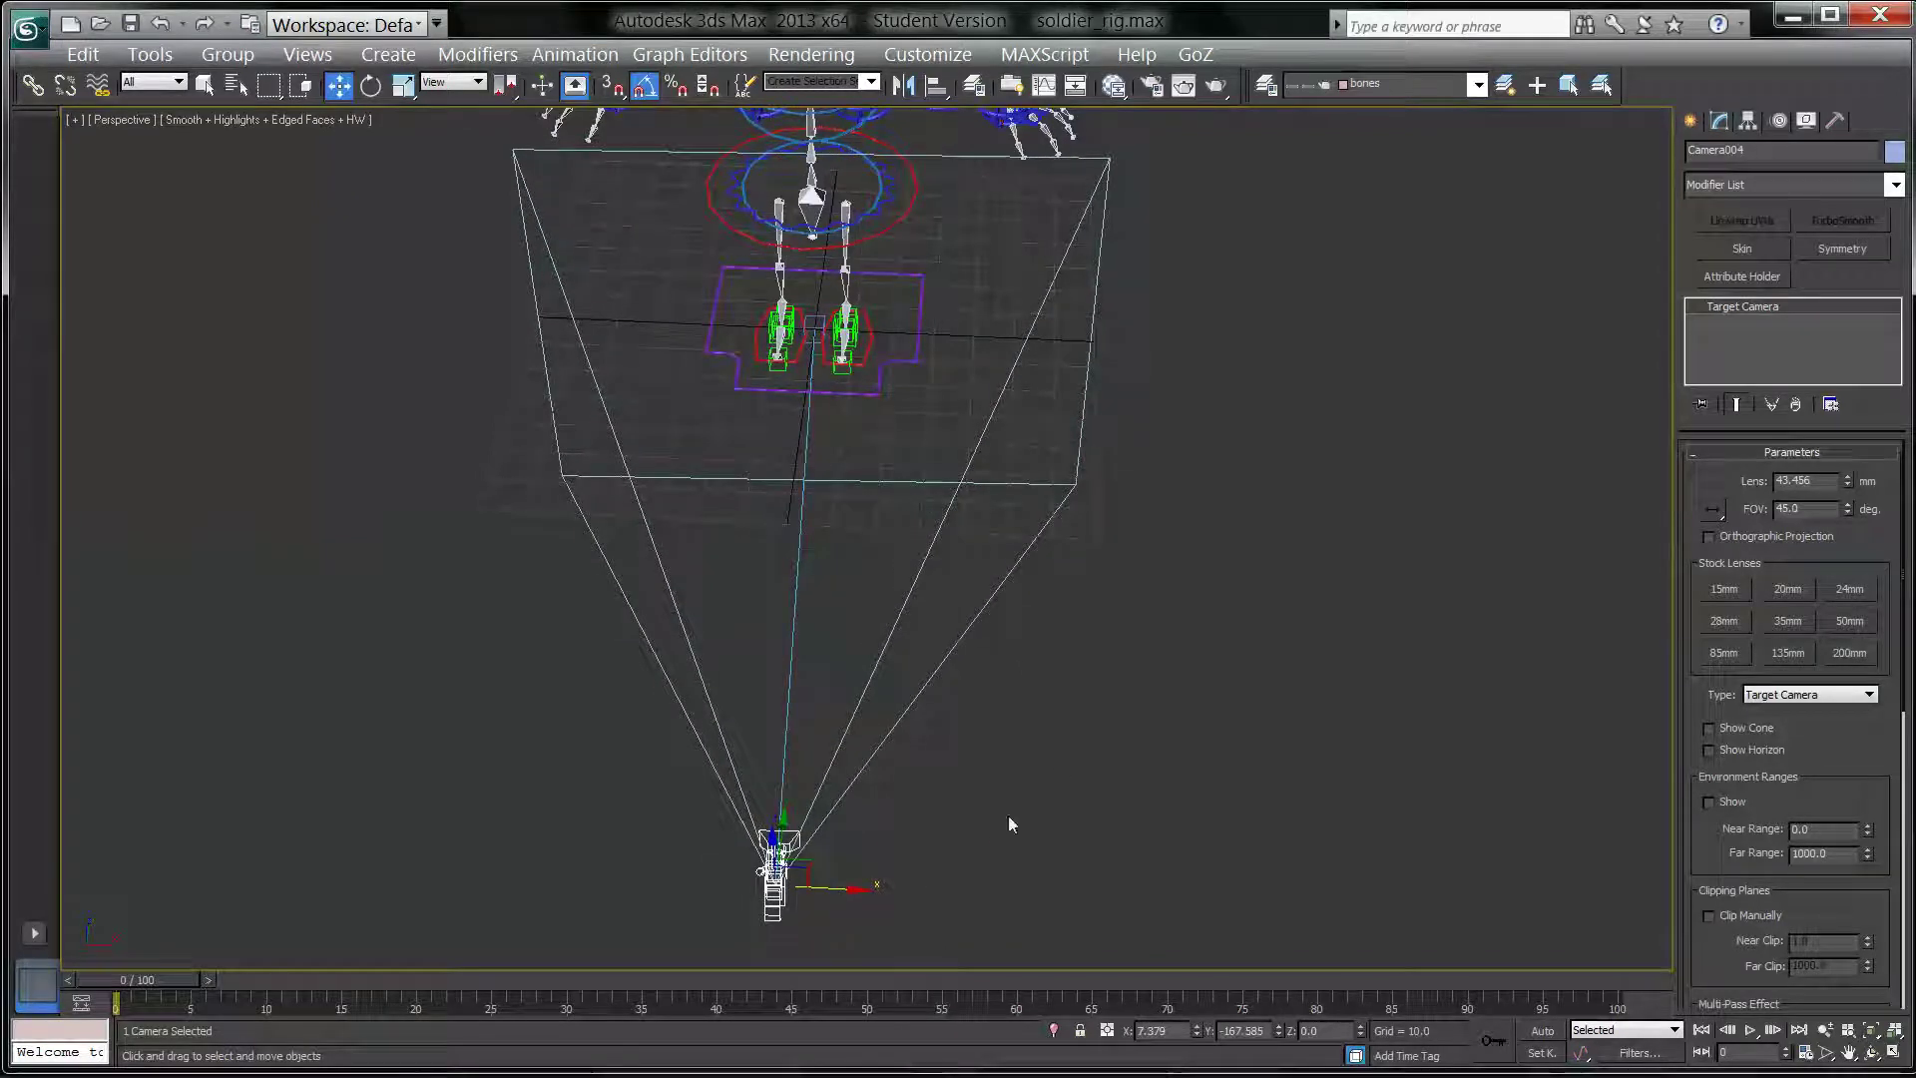
# Step: Enter X 0 and Y -167.585 for Camera004 in the Move Transform Type-In
pyautogui.press('F12')
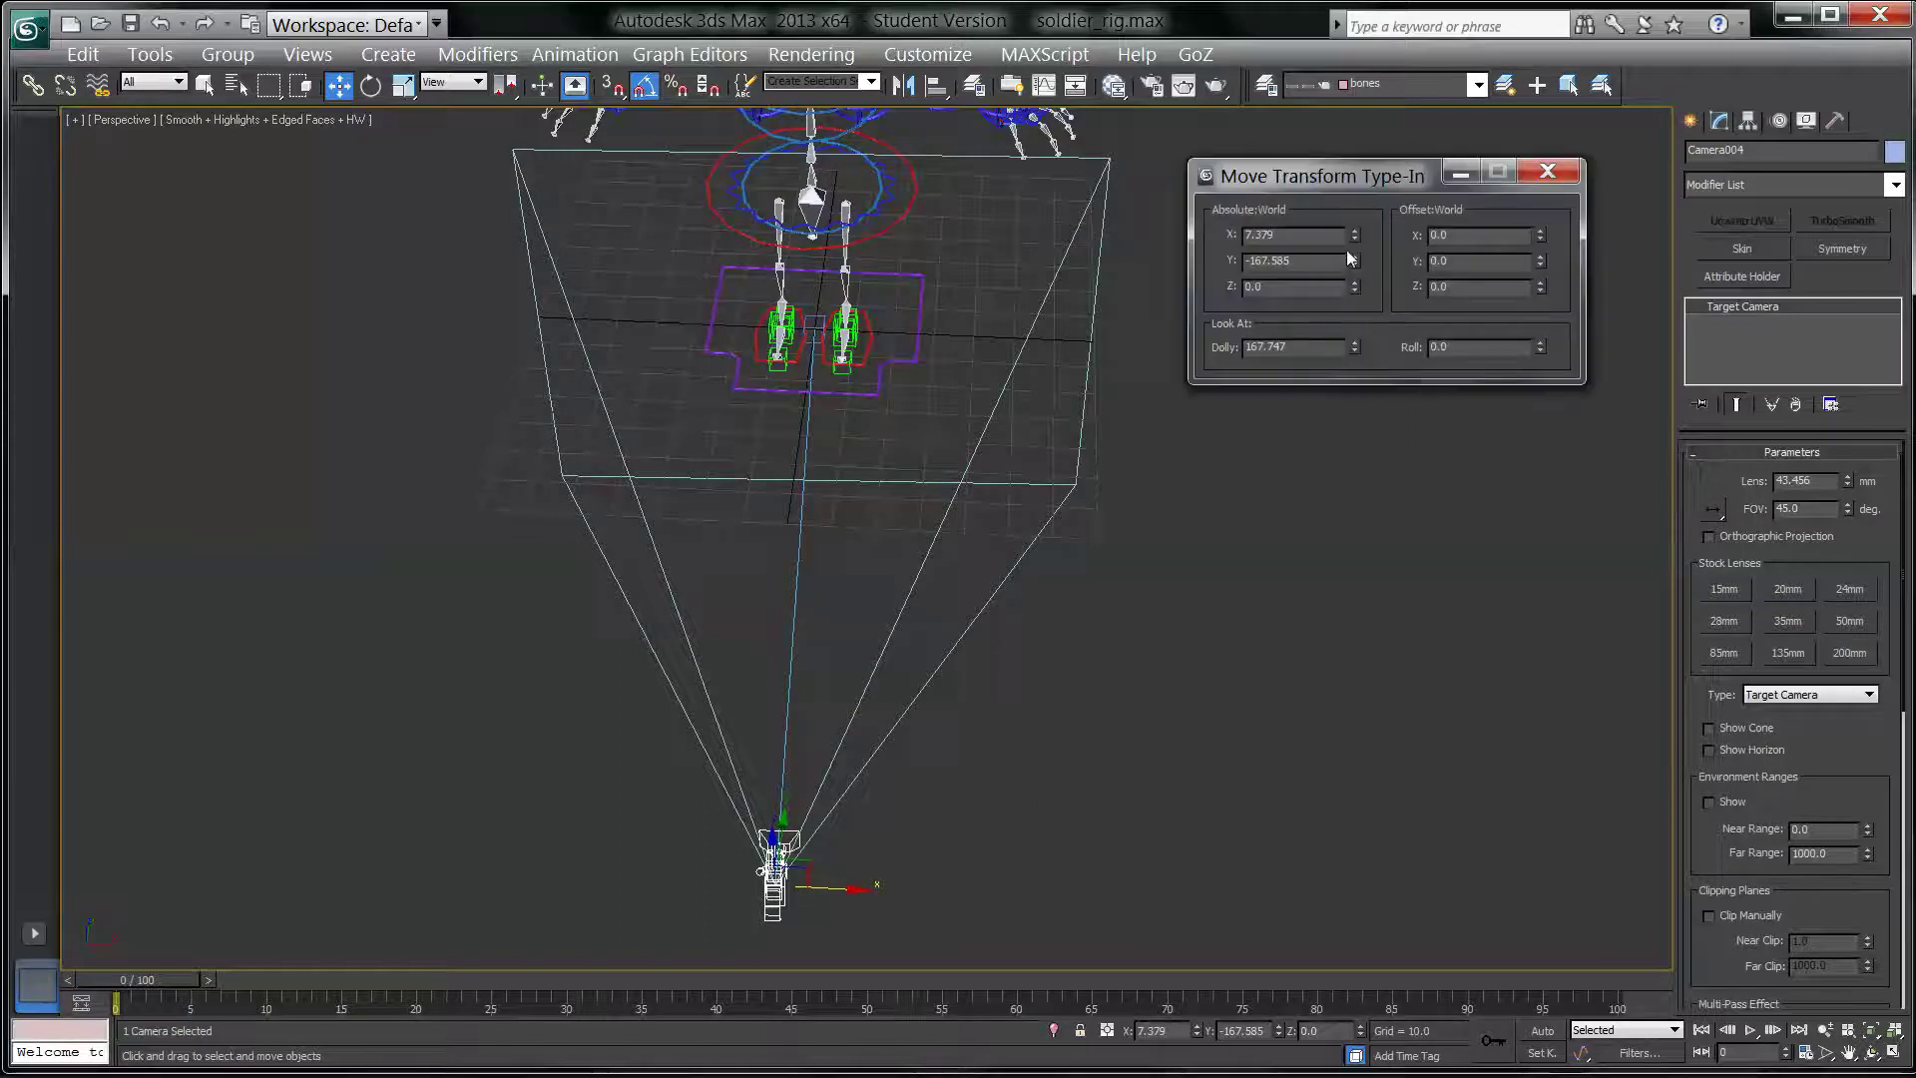
pyautogui.rightClick(1355, 236)
pyautogui.rightClick(1355, 262)
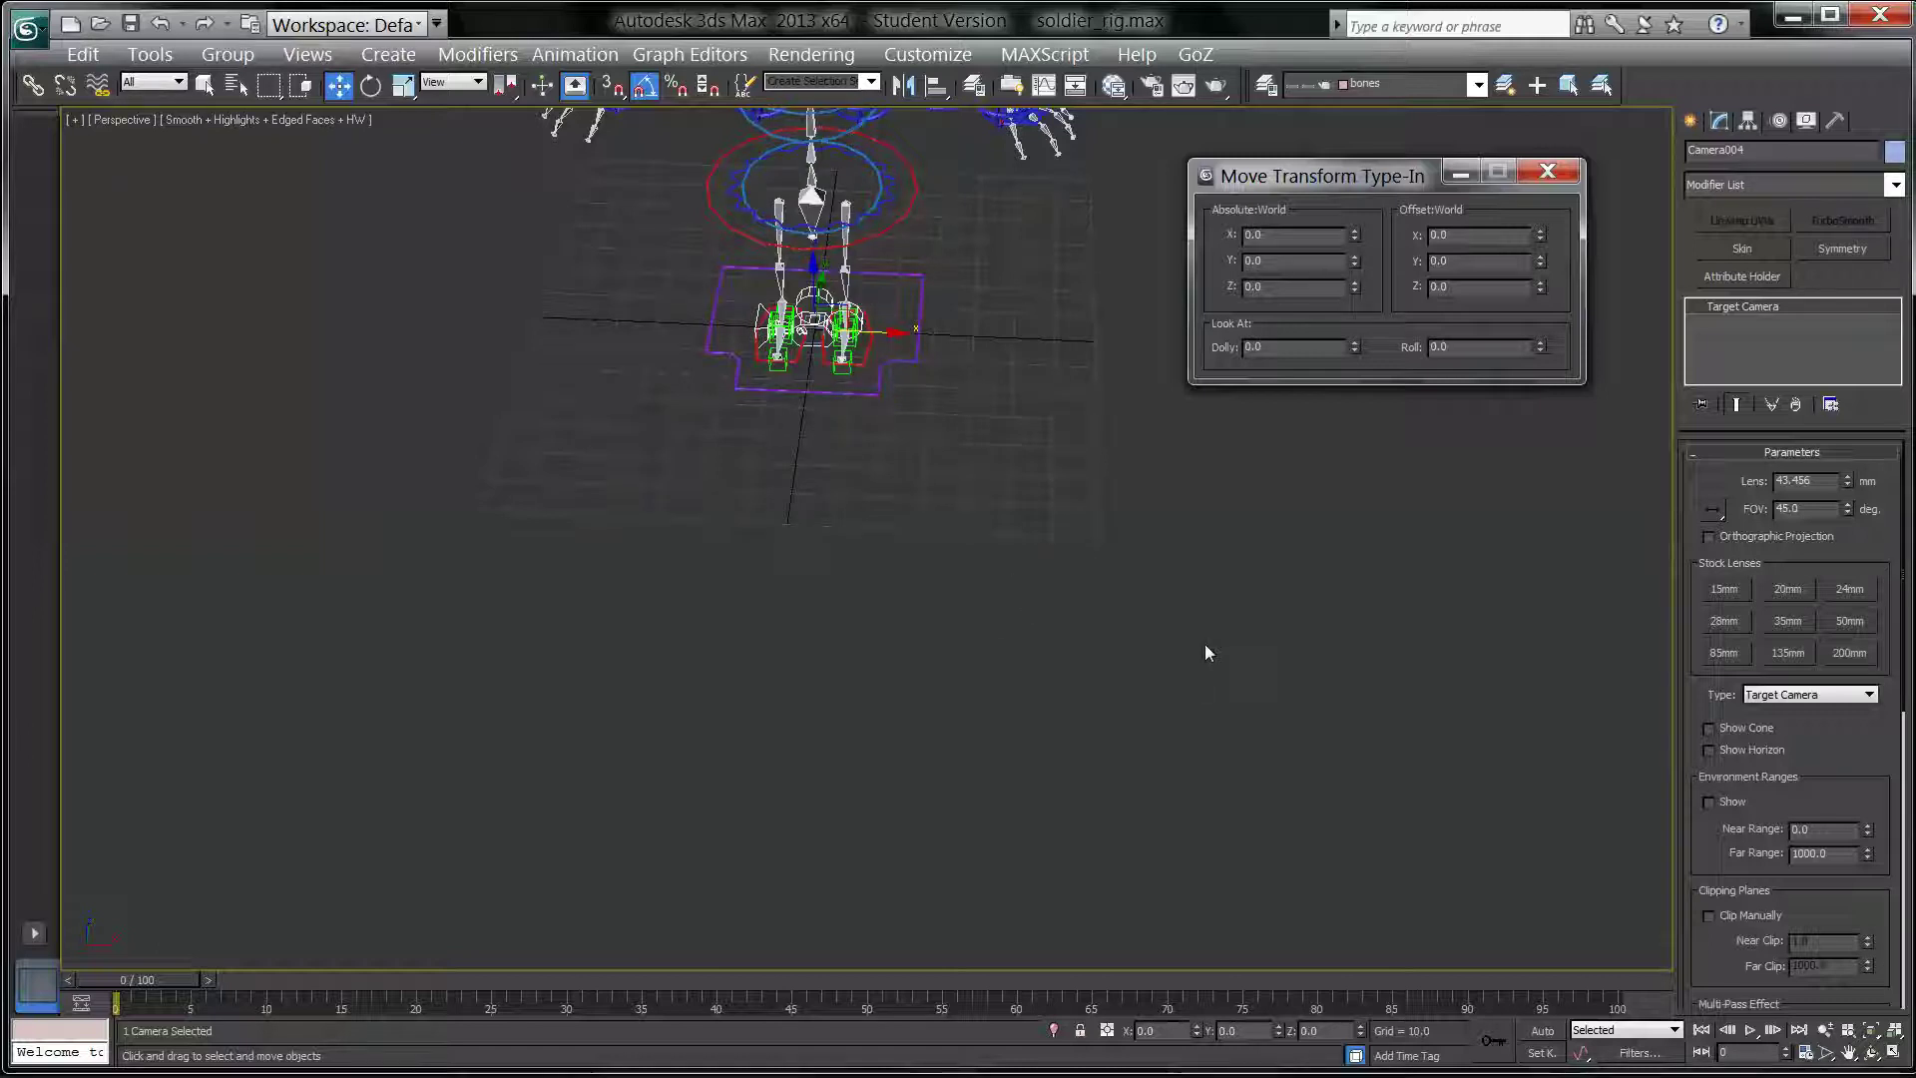
pyautogui.press('Tab')
pyautogui.write('-167.585')
pyautogui.press('Return')
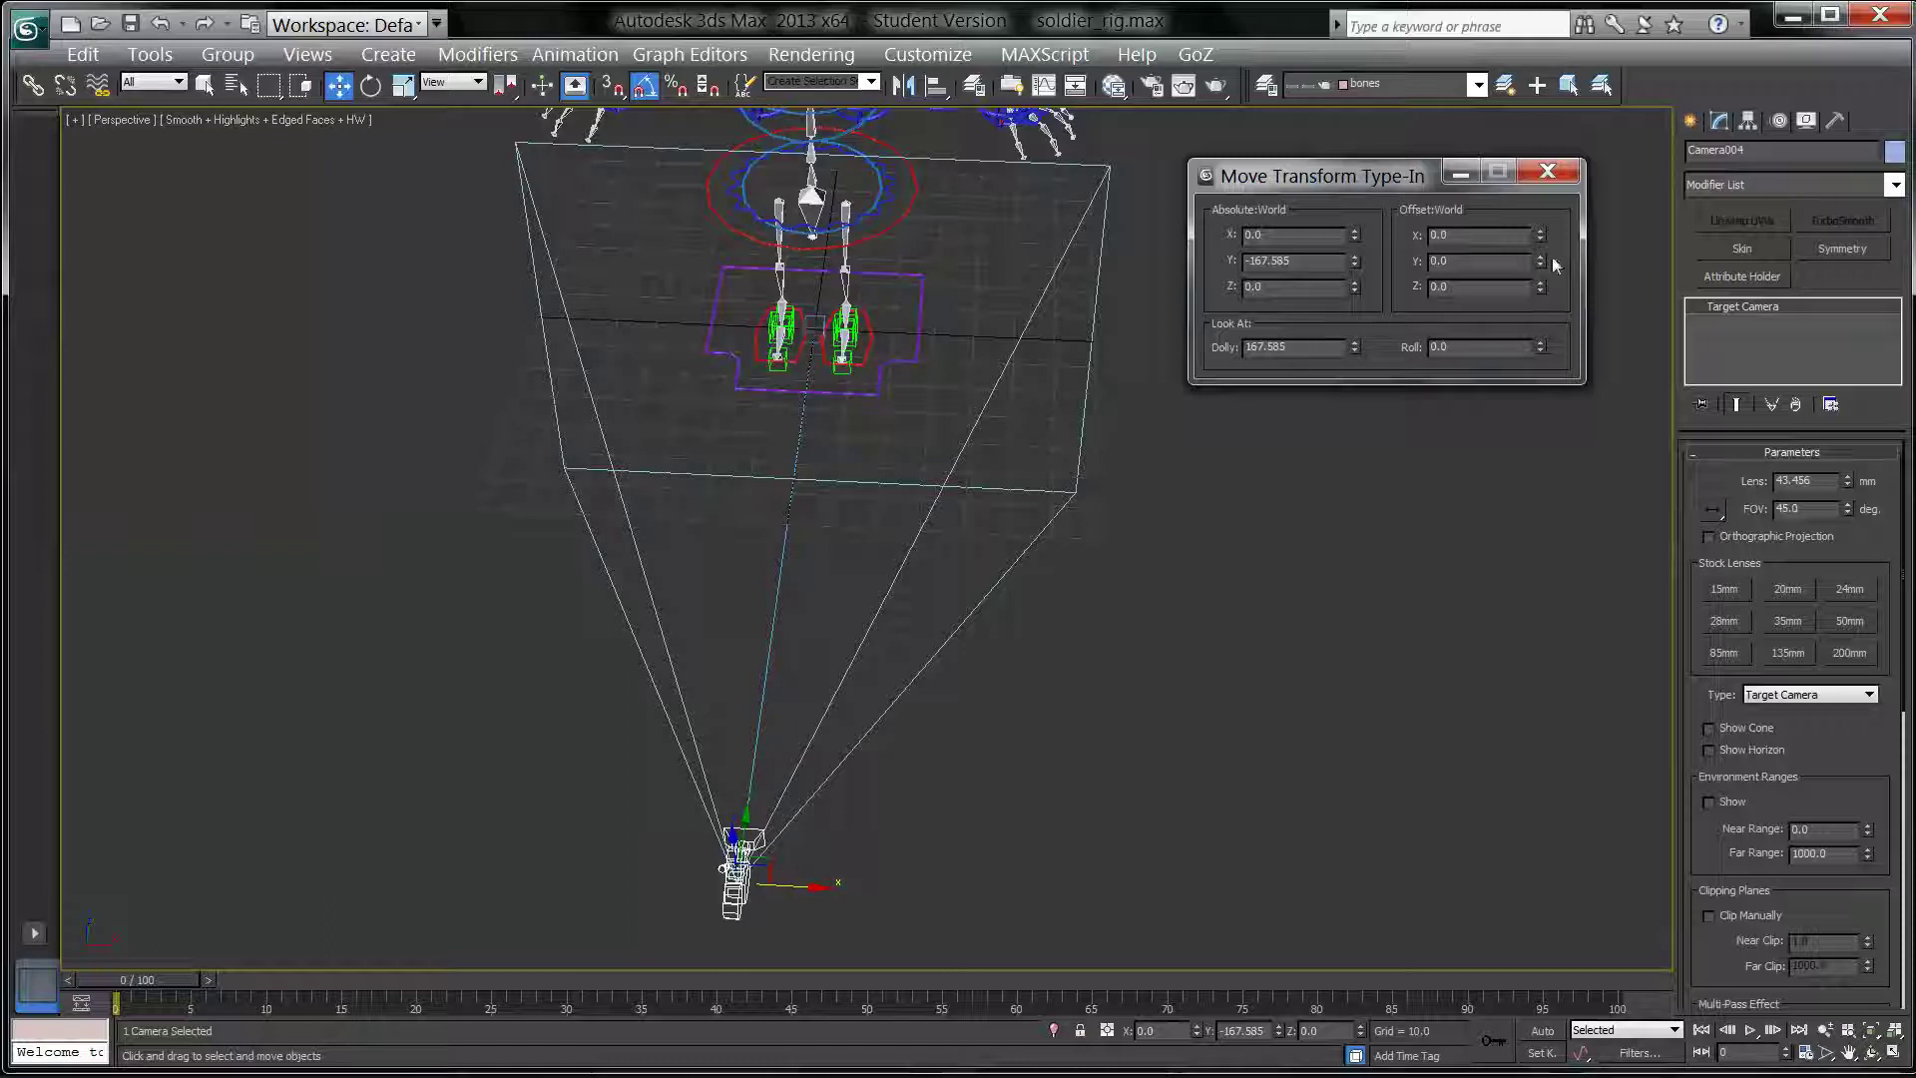
pyautogui.click(1557, 174)
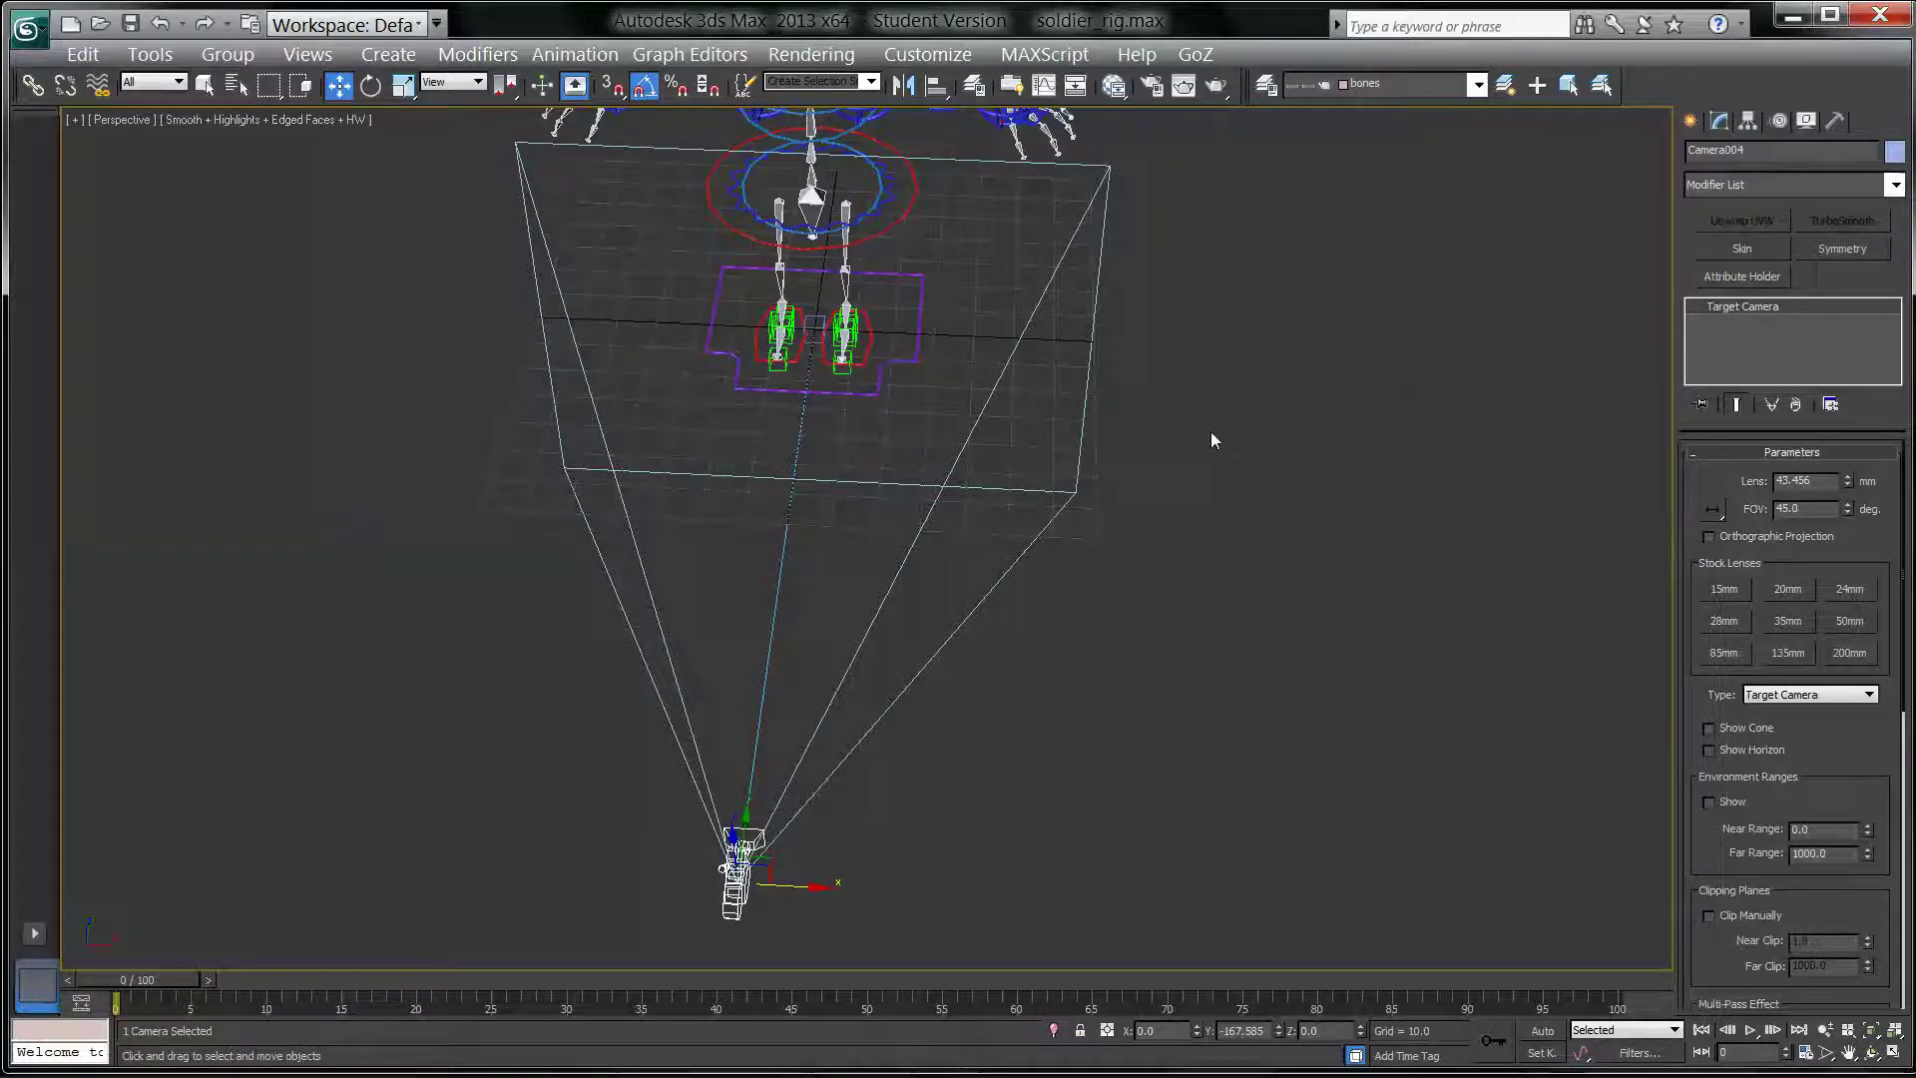
# Step: Restore the four-view layout, hide the Top view grid, and pan and zoom out around the rig
pyautogui.scroll(-4, 1215, 550)
pyautogui.scroll(-1, 1220, 555)
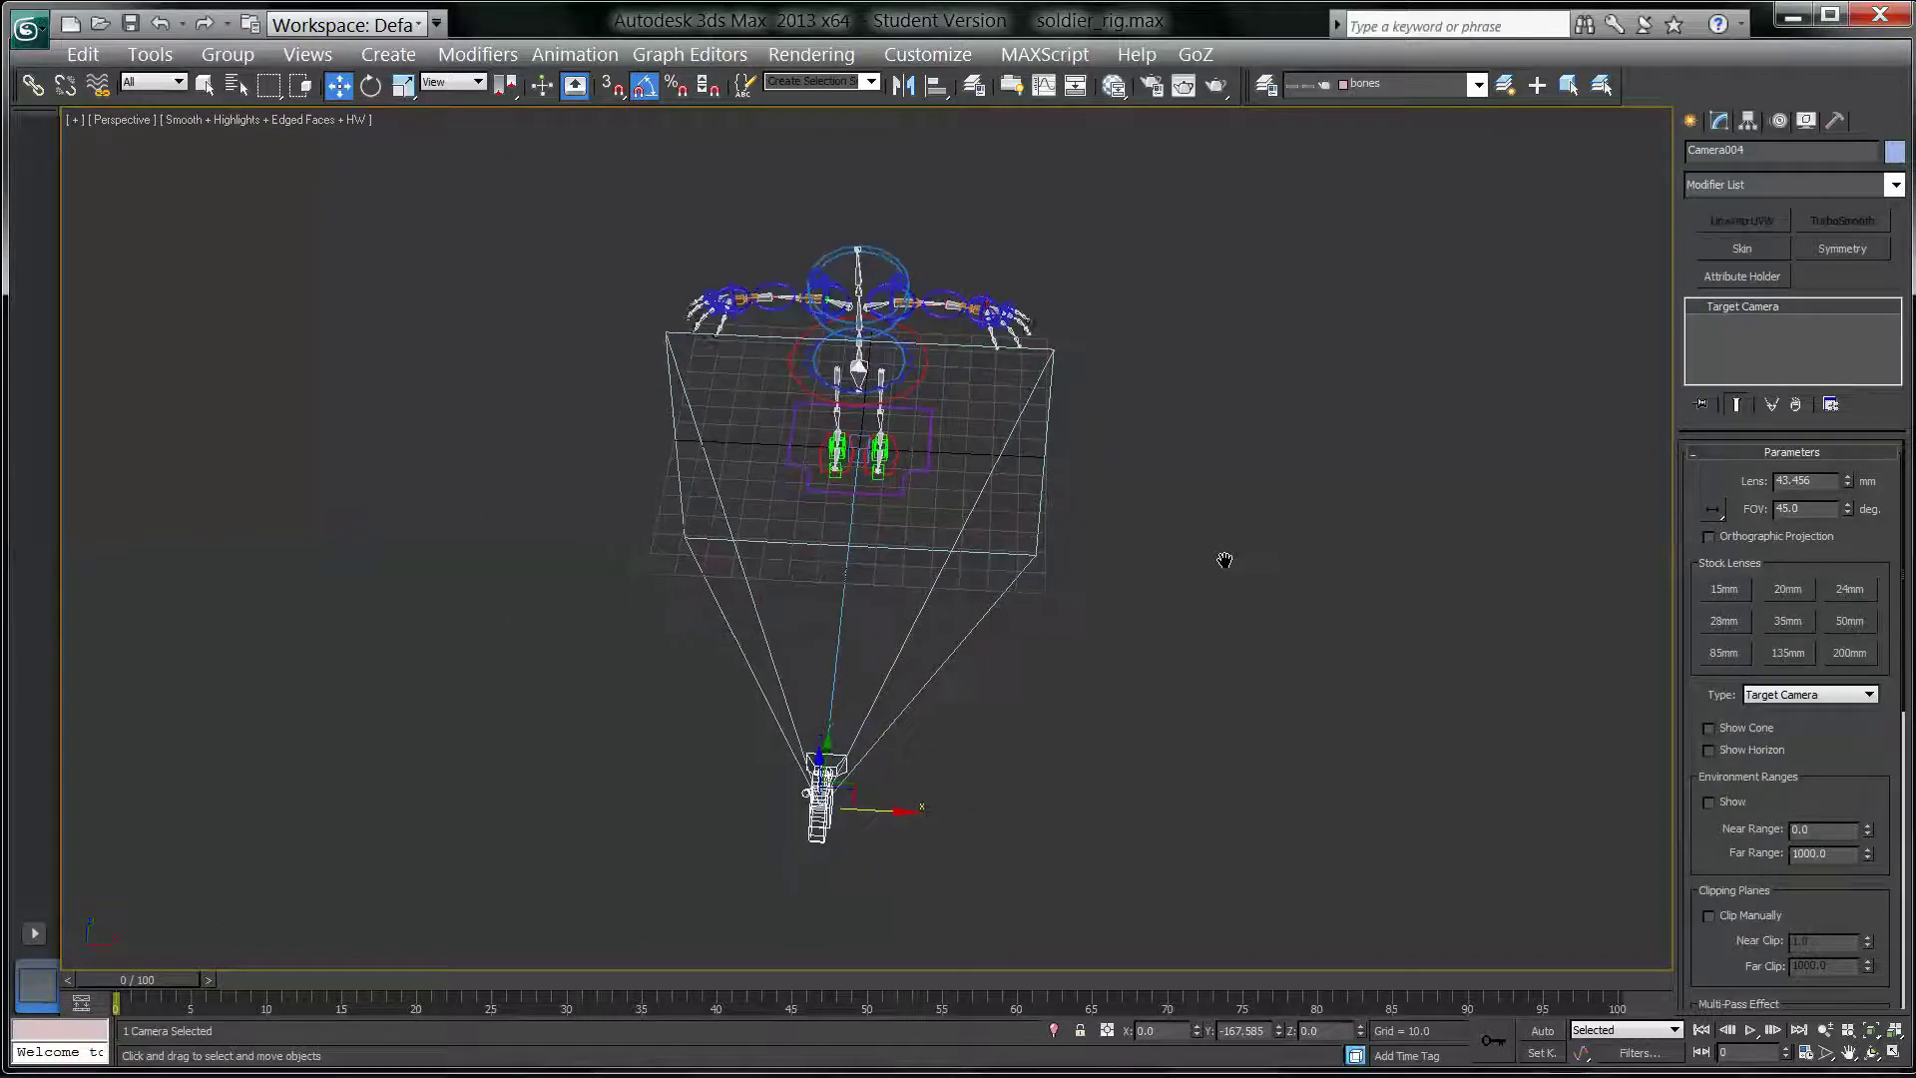
pyautogui.hotkey('alt', 'w')
pyautogui.scroll(2, 734, 389)
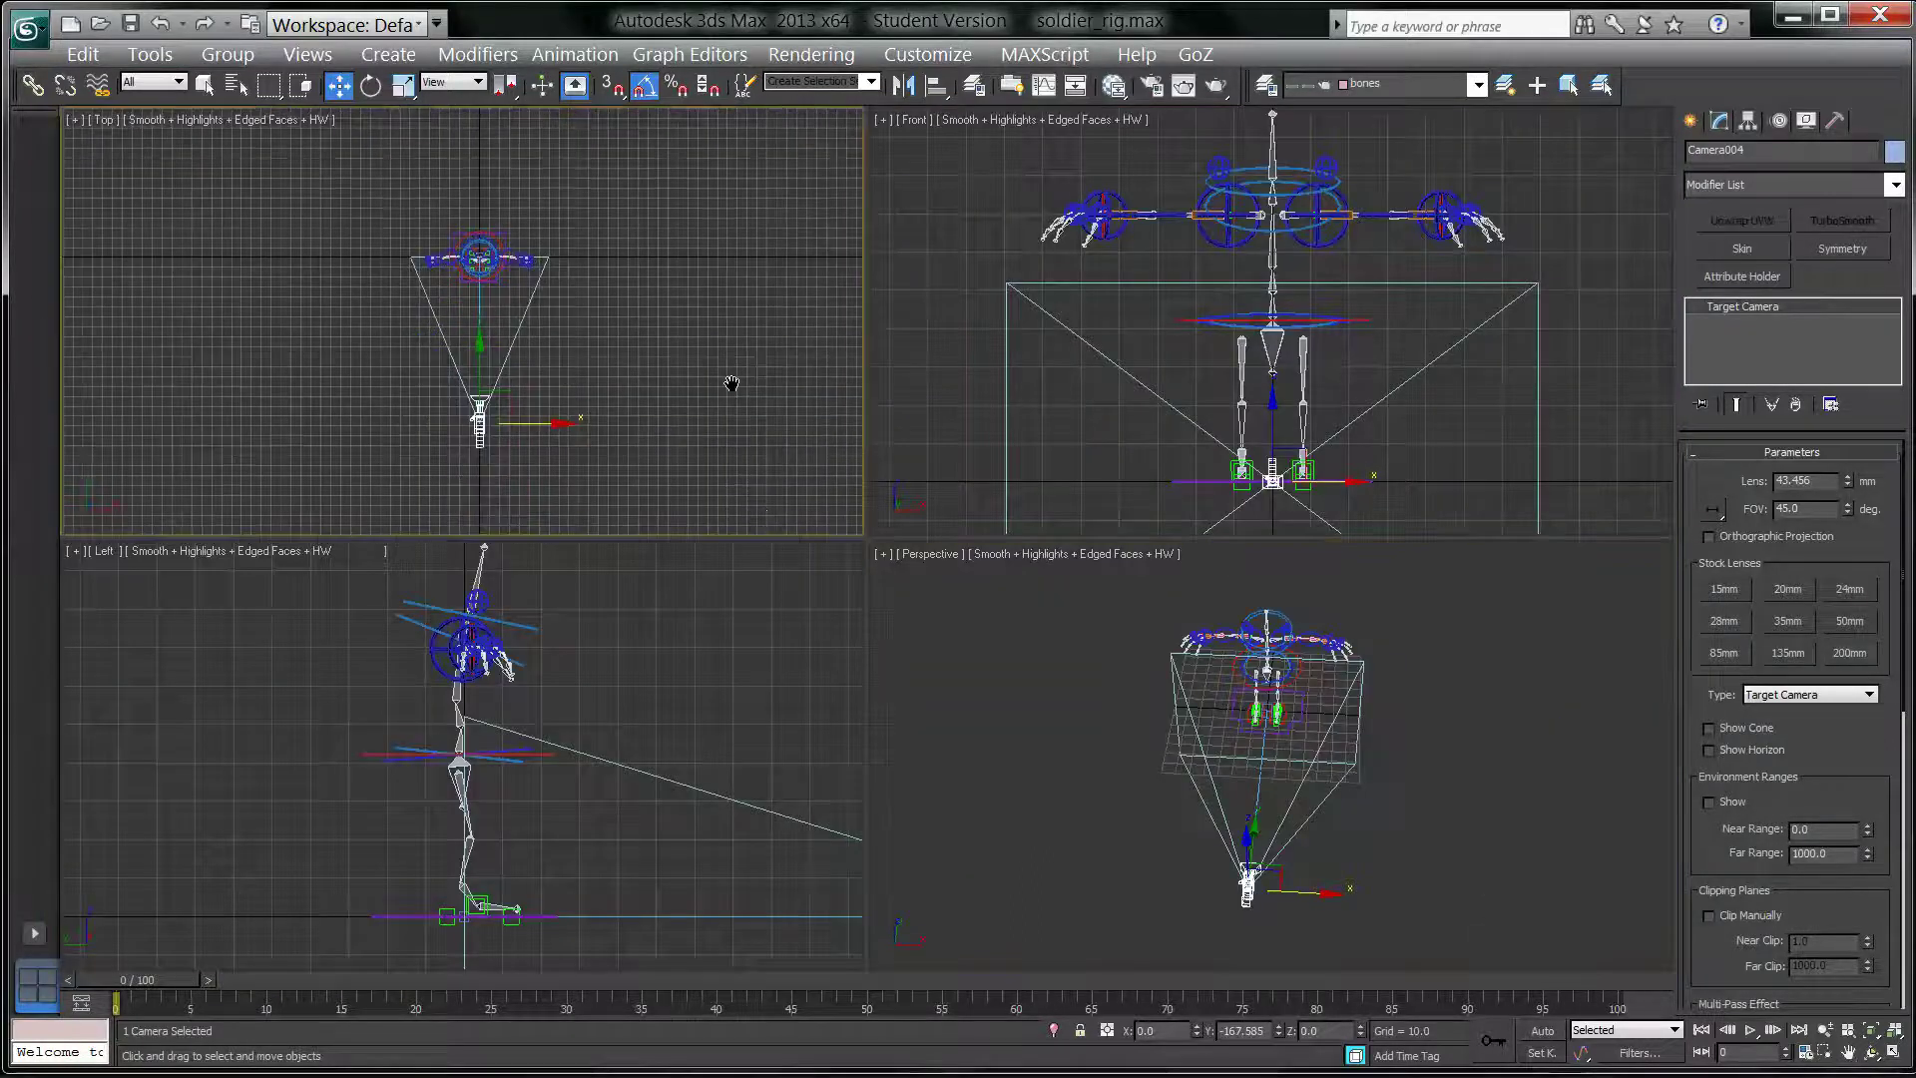
pyautogui.scroll(1, 662, 380)
pyautogui.scroll(1, 649, 299)
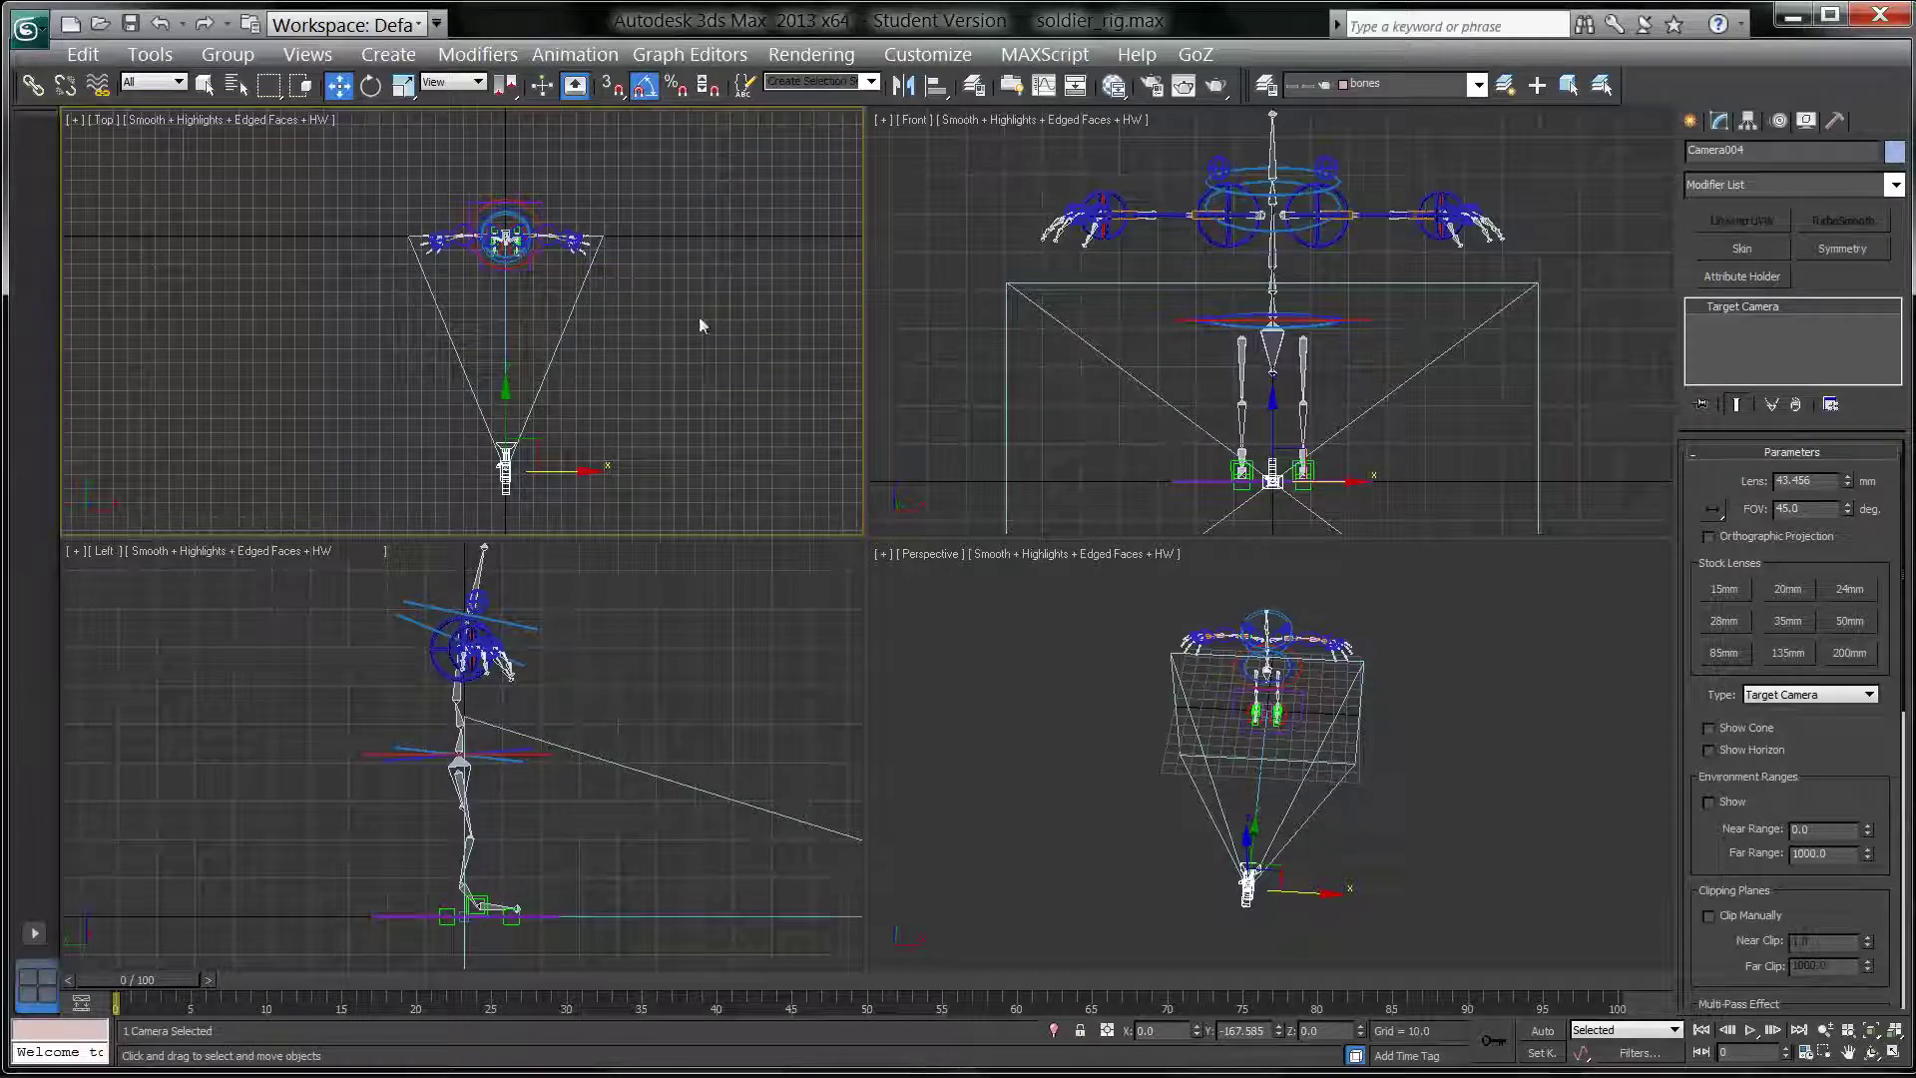
pyautogui.press('g')
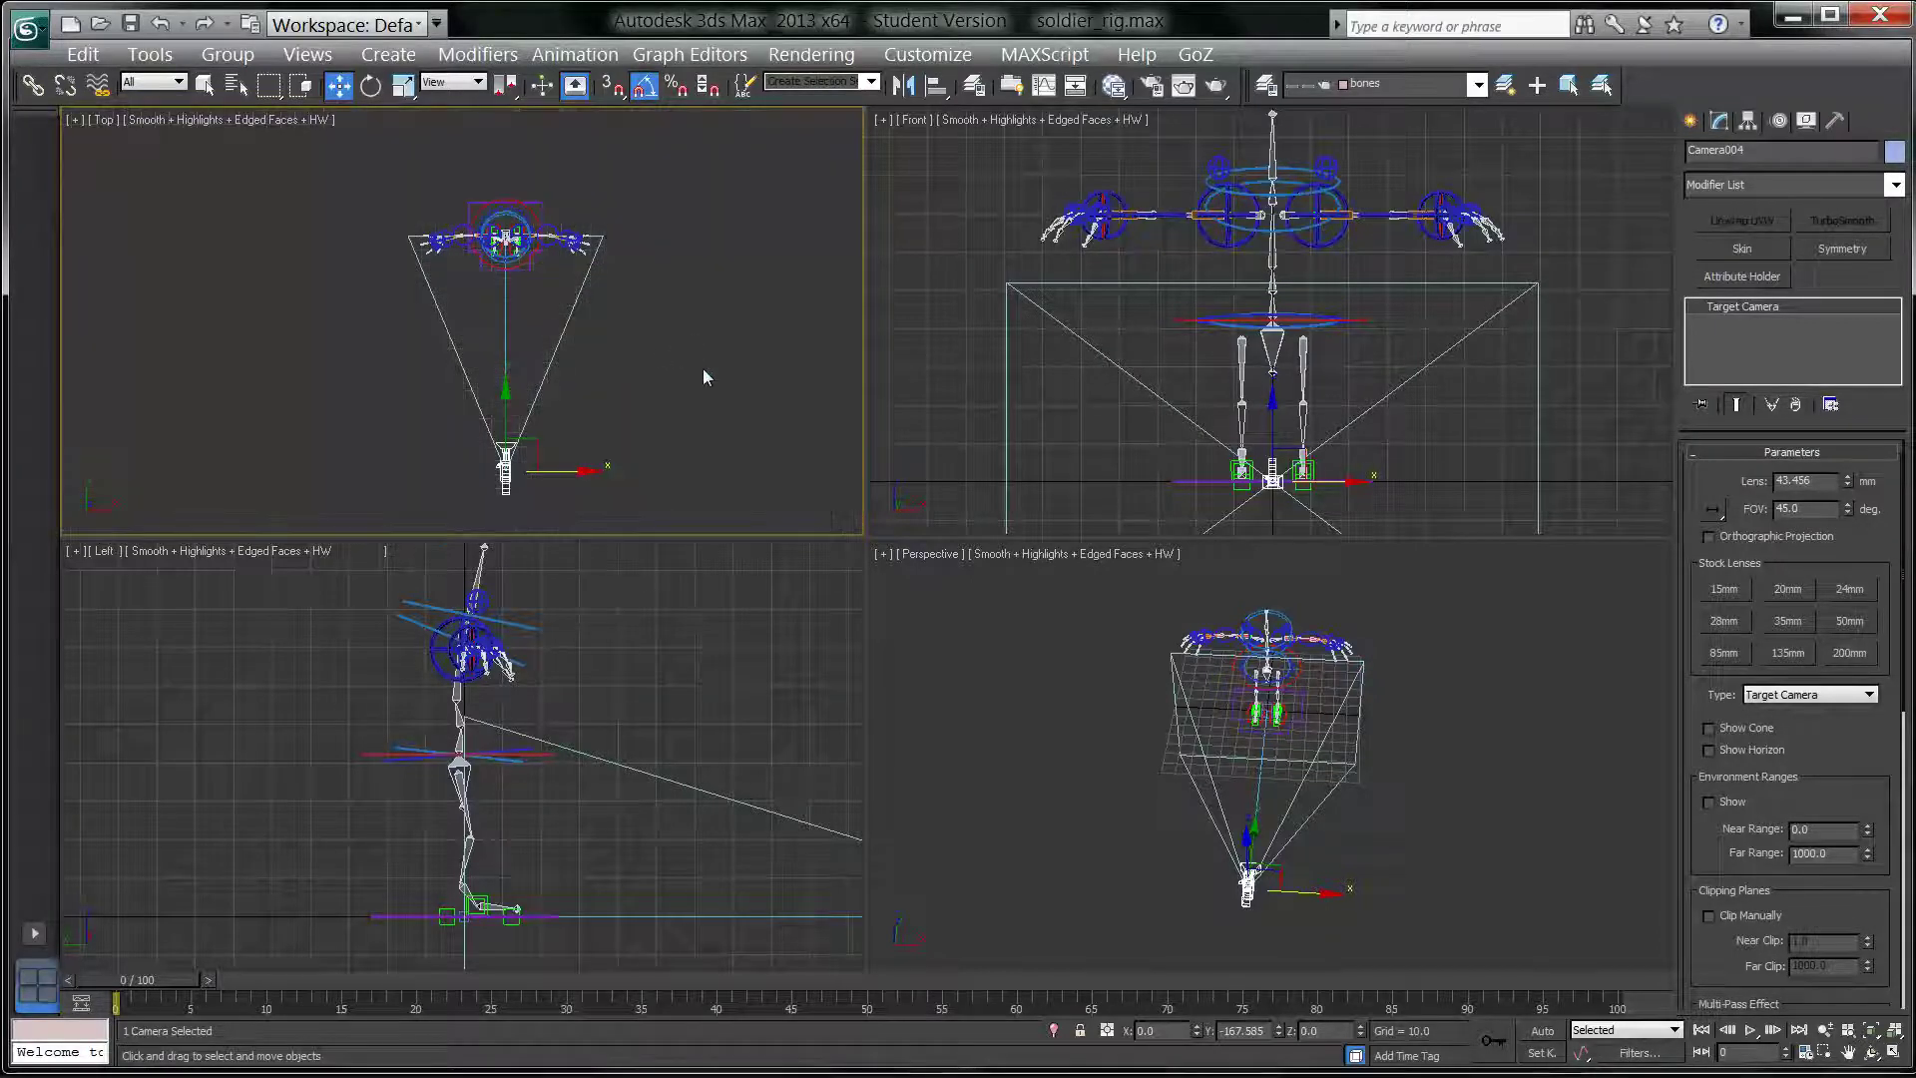
pyautogui.moveTo(662, 355); pyautogui.dragTo(604, 375, button='middle')
pyautogui.scroll(-3, 659, 343)
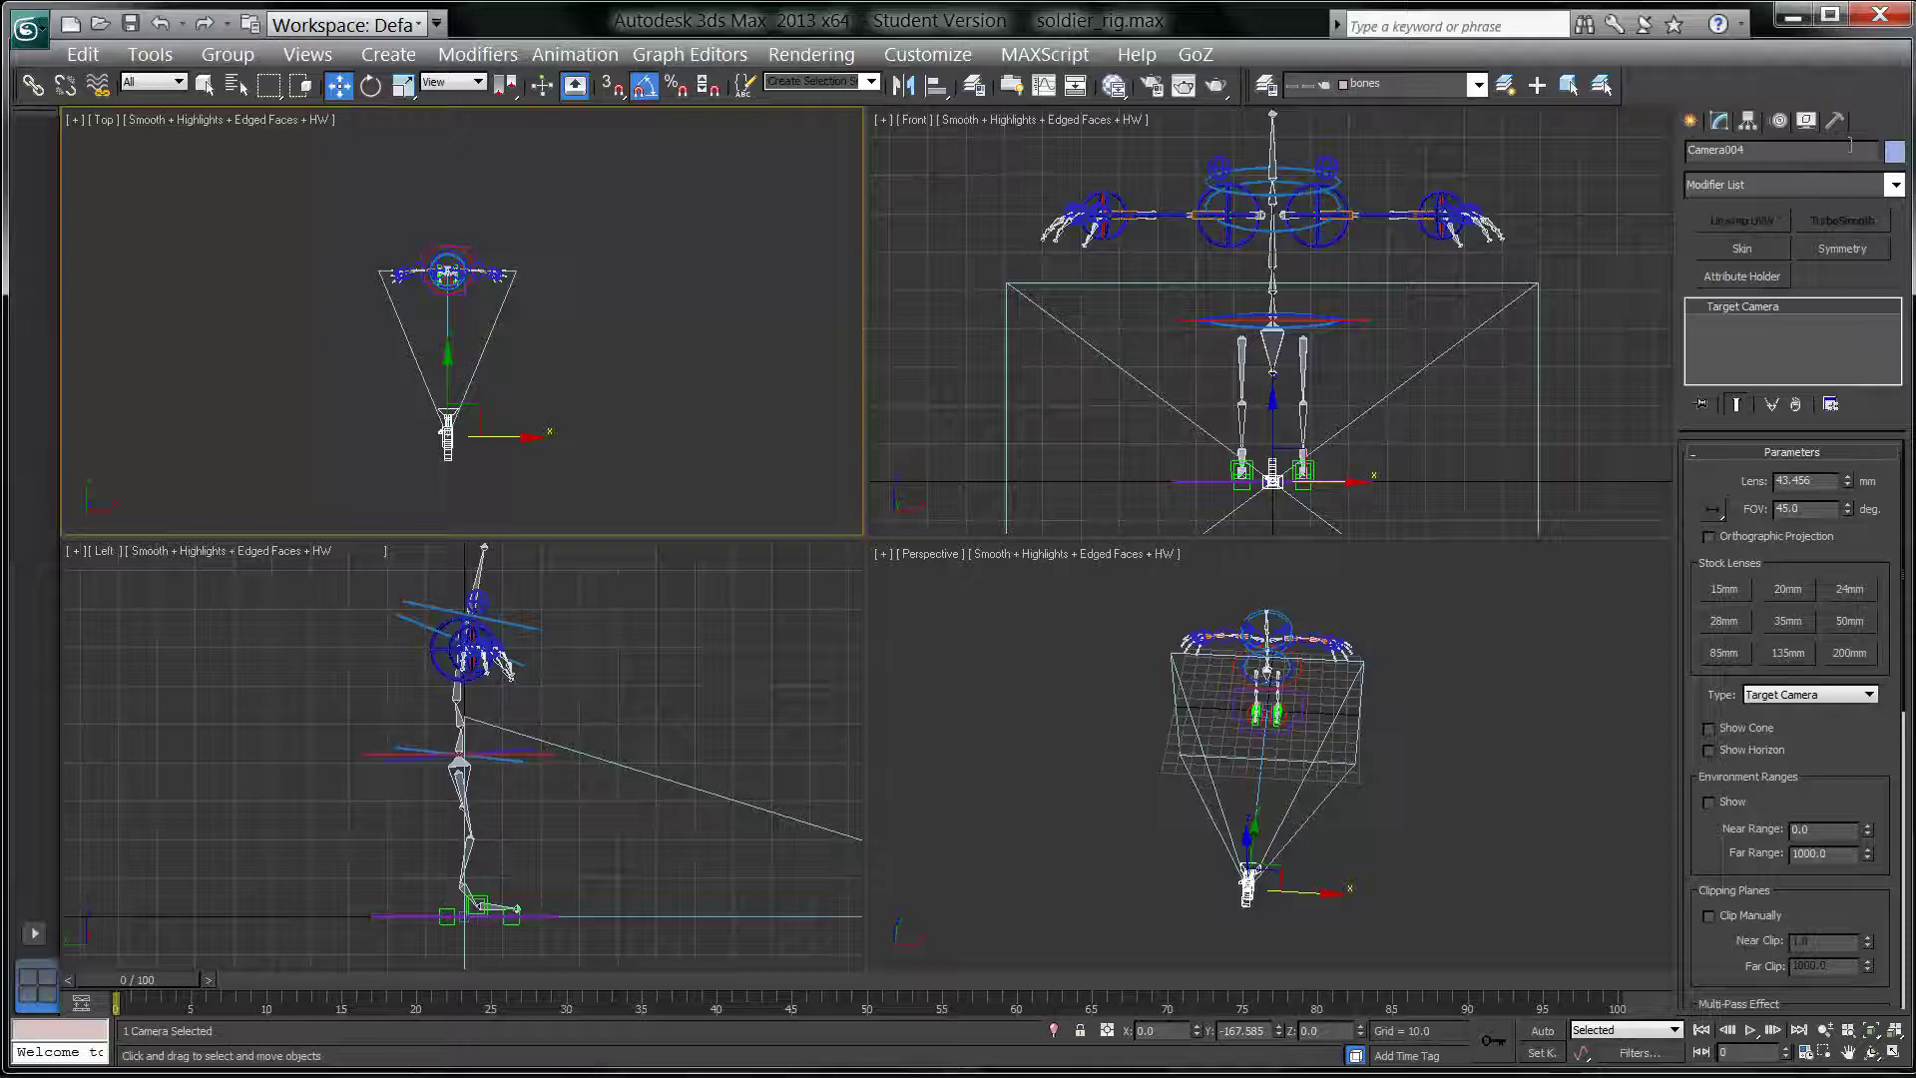
# Step: Draw spline Circle001, radius 155.827, in the Top view to the right of the rig
pyautogui.click(1691, 121)
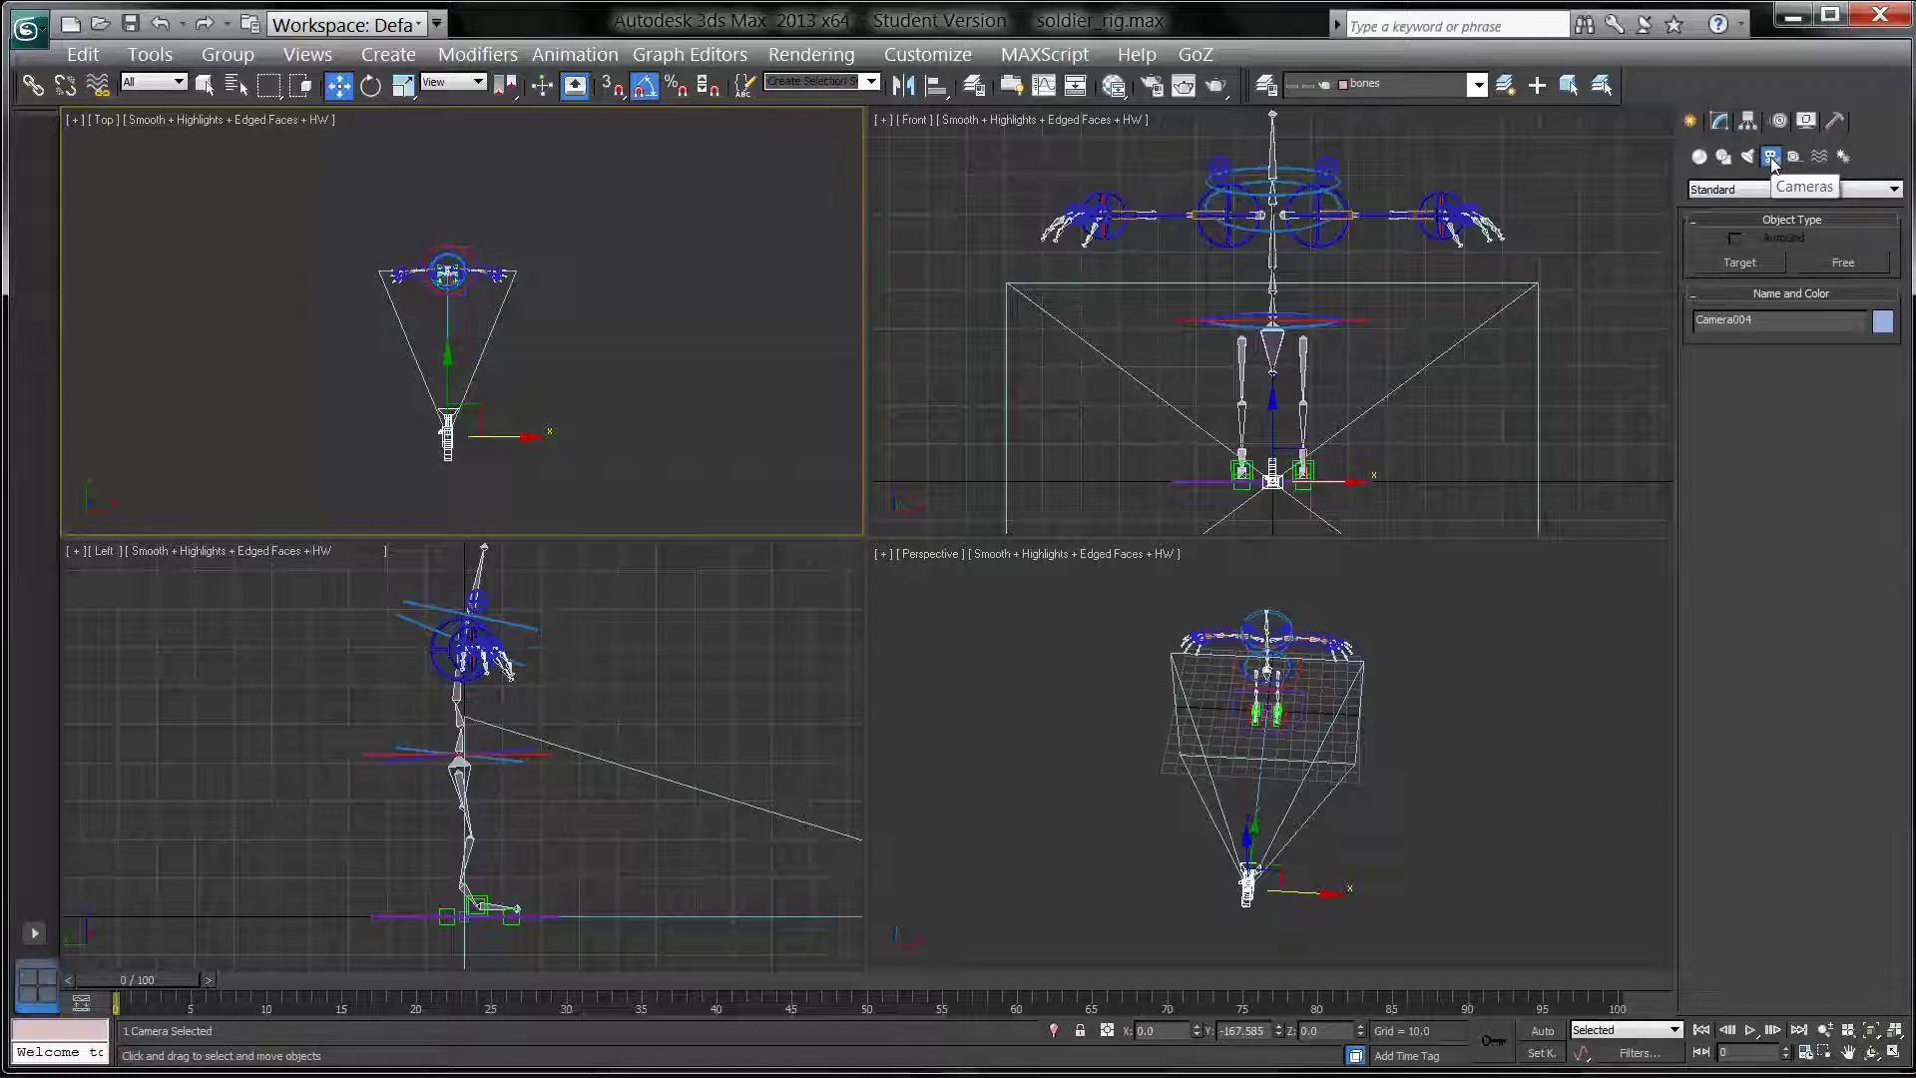
pyautogui.click(1723, 158)
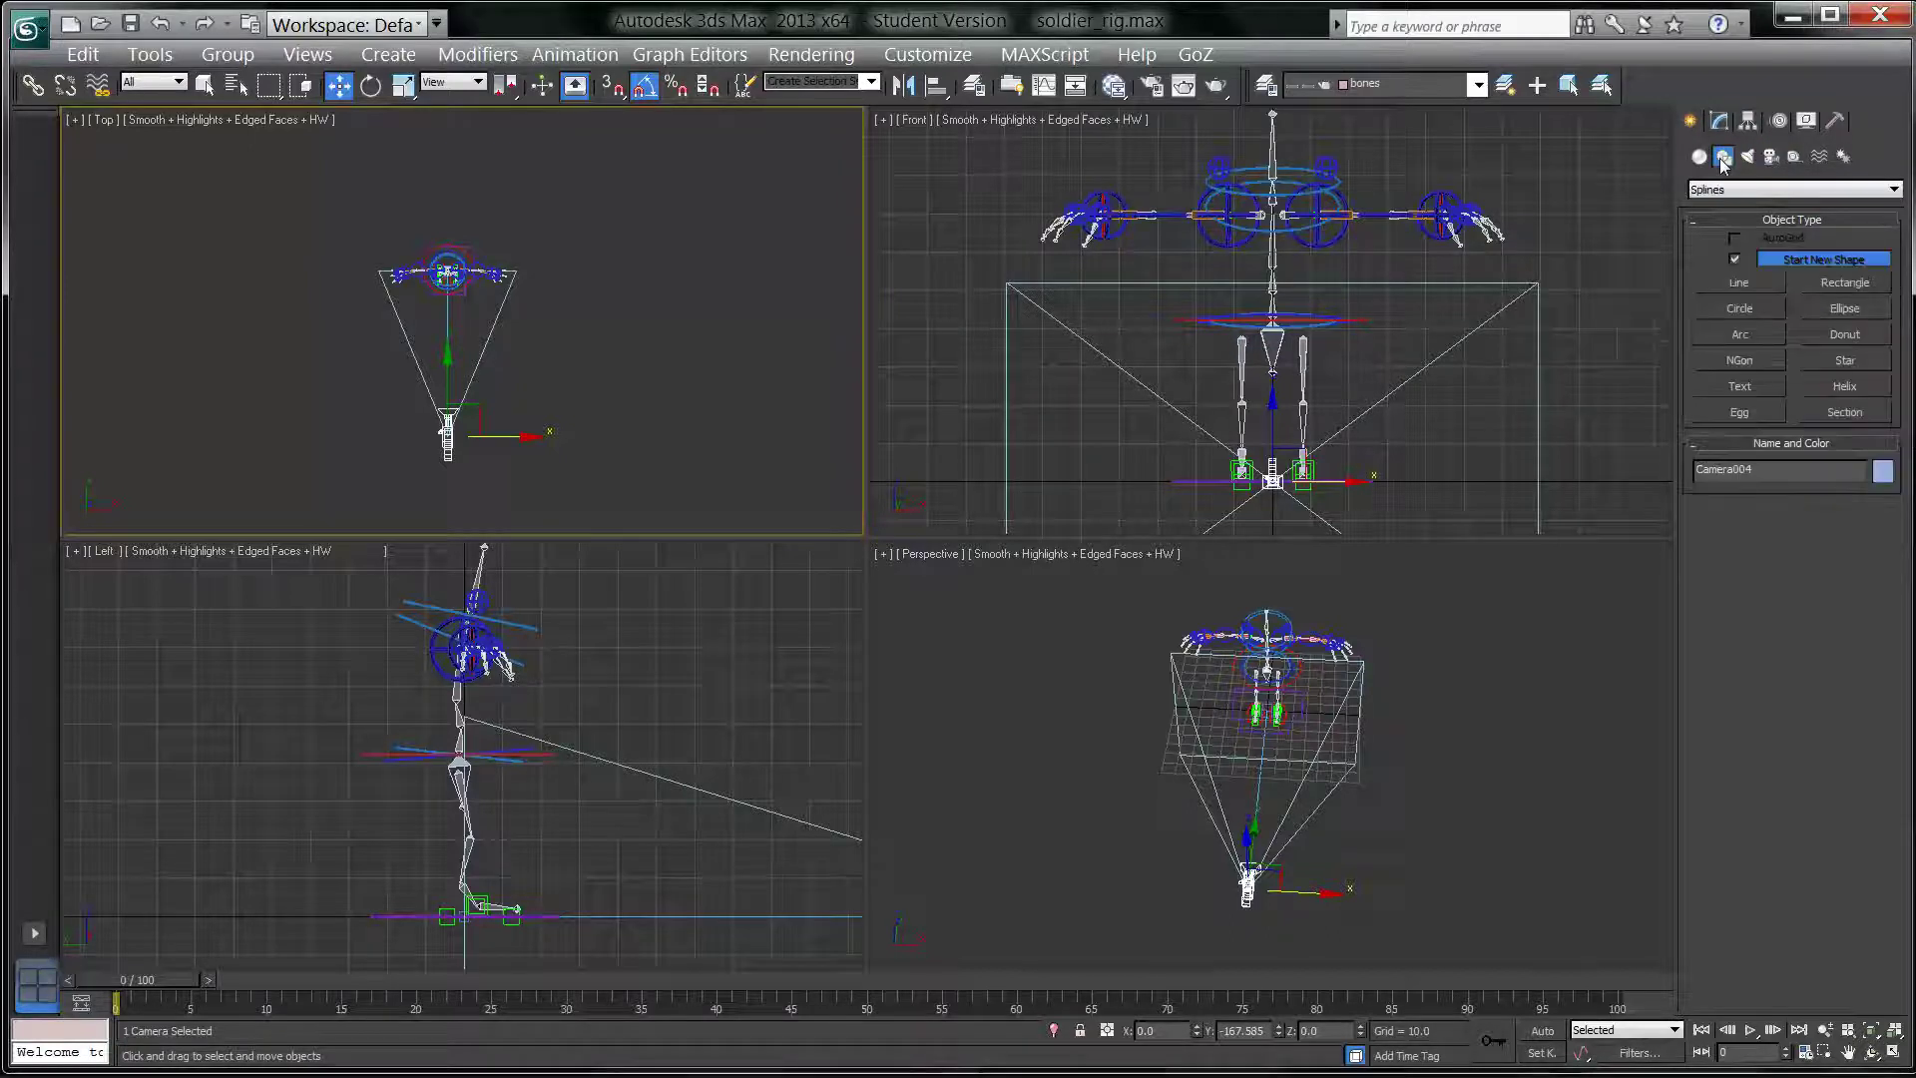
pyautogui.click(1754, 313)
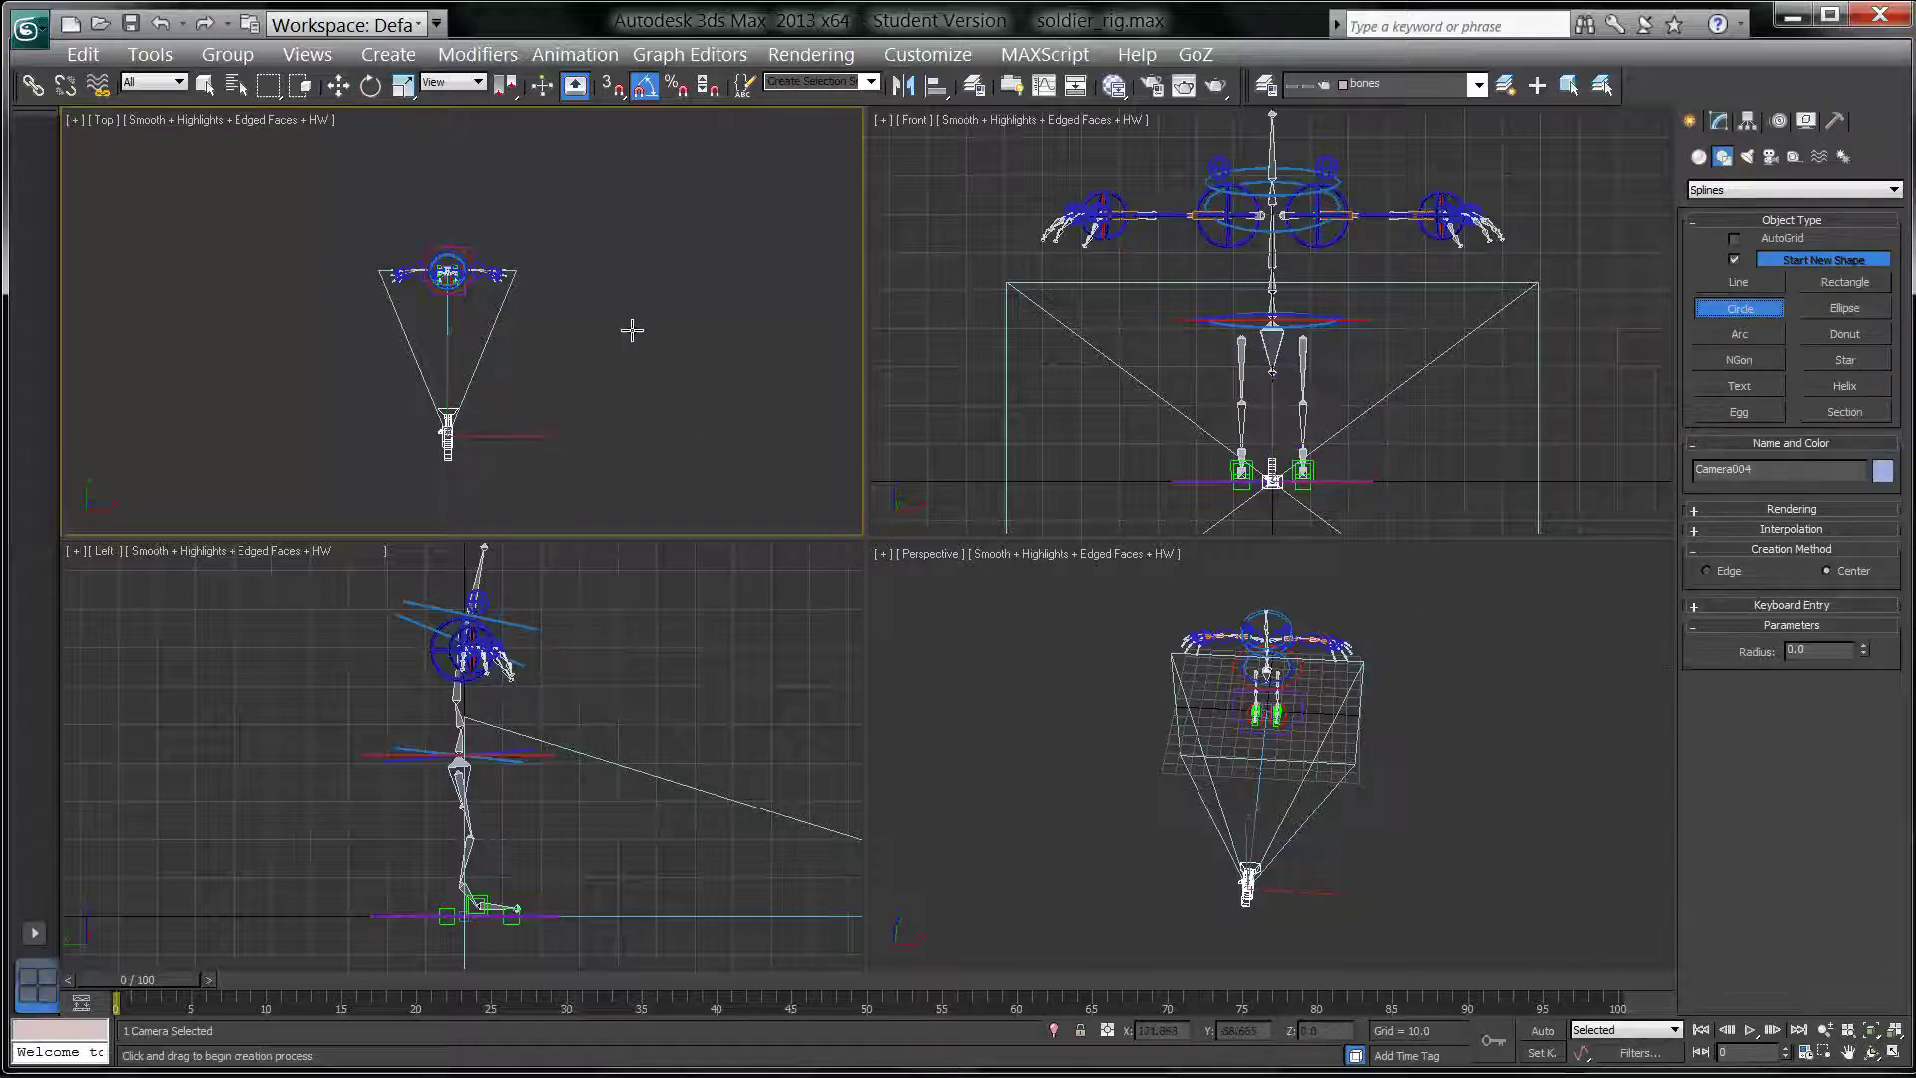
pyautogui.moveTo(635, 253); pyautogui.dragTo(658, 404)
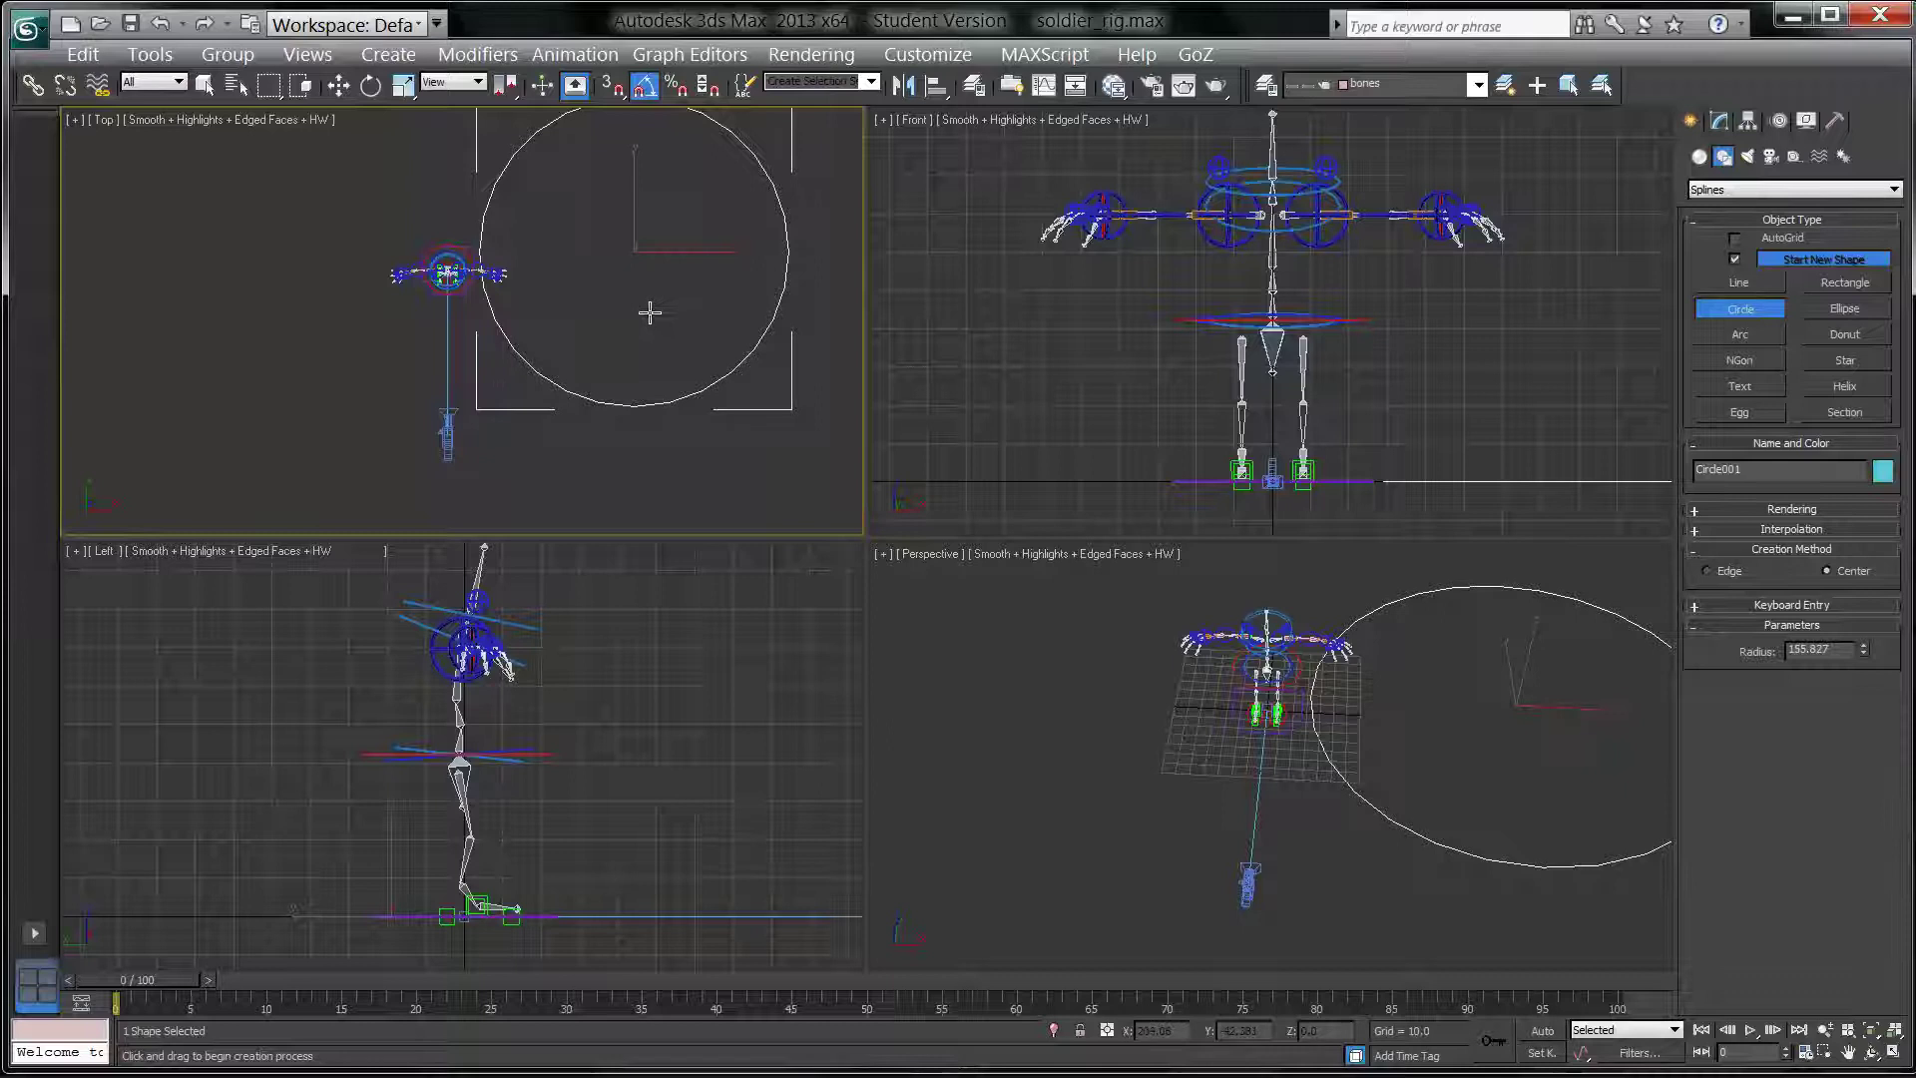
# Step: Move Circle001 onto the rig's centre and raise its radius to 162.06
pyautogui.click(1718, 122)
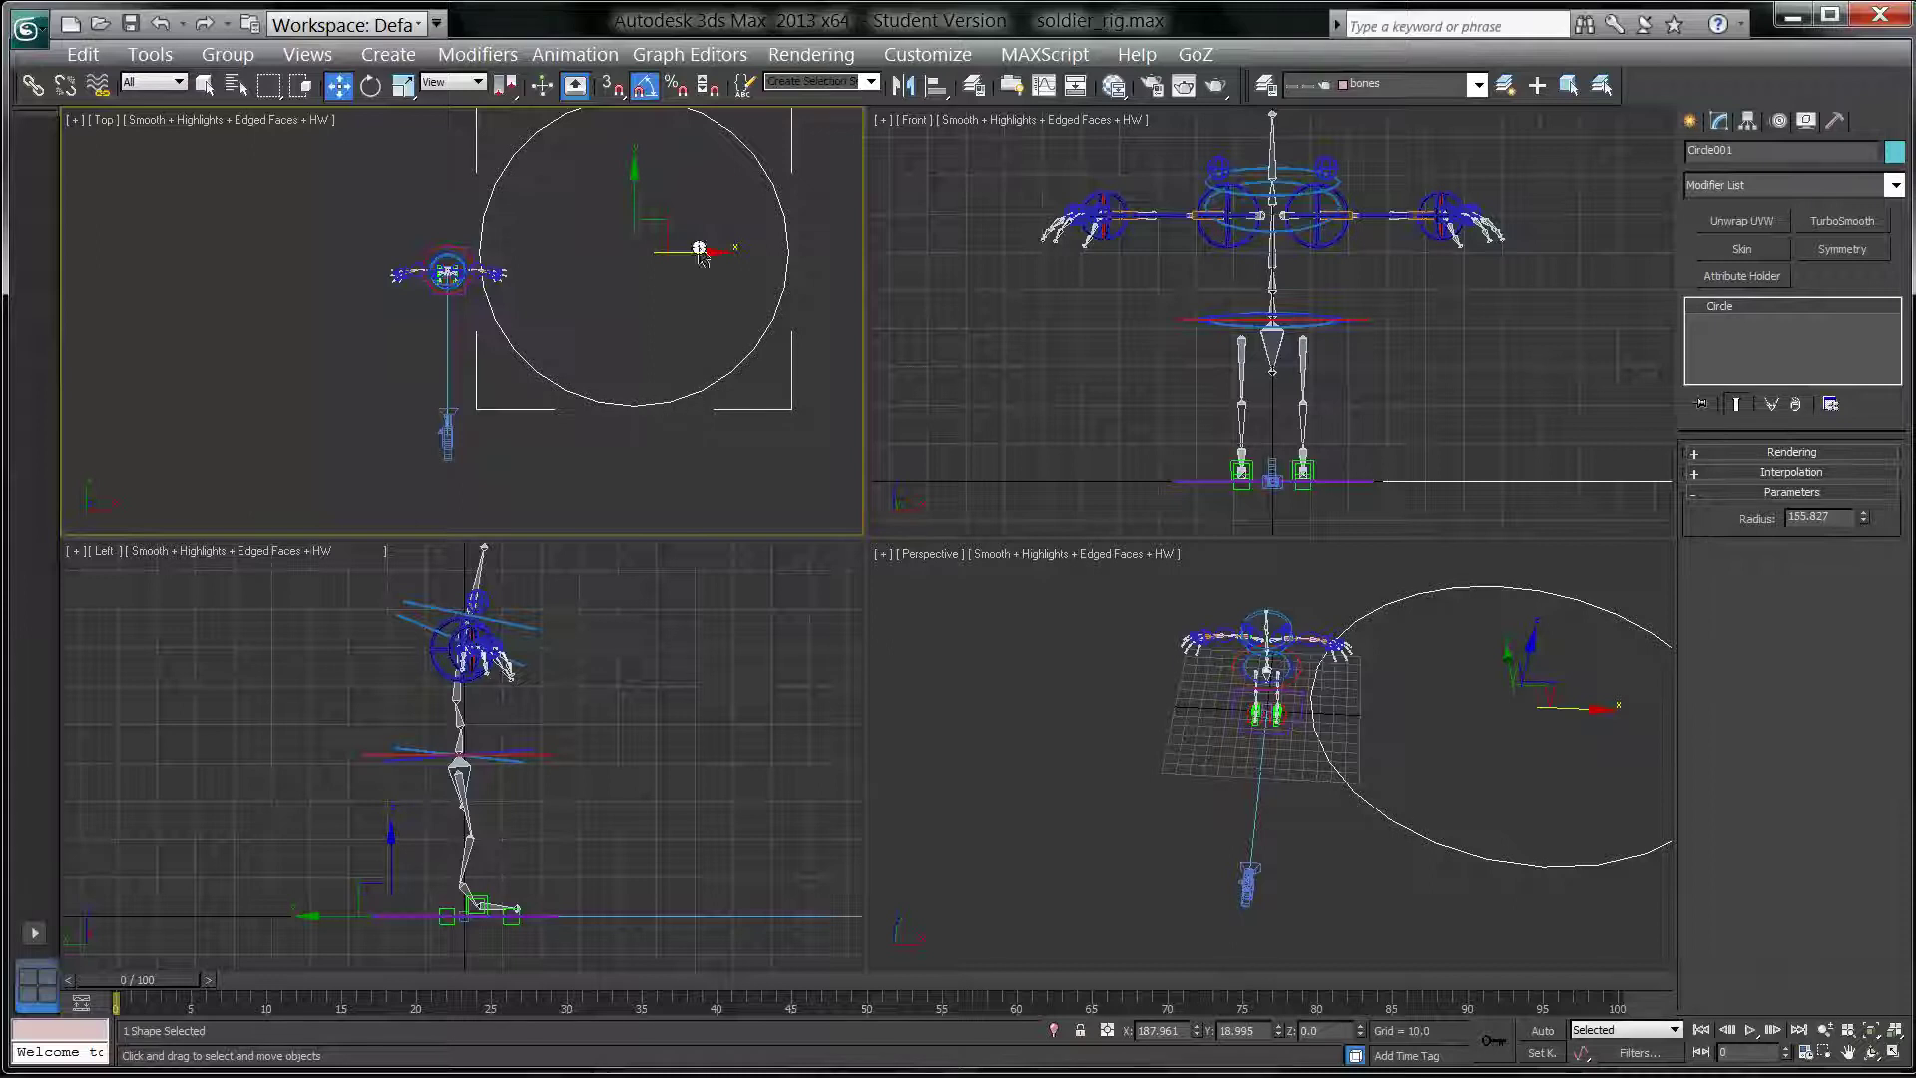
pyautogui.moveTo(666, 225); pyautogui.dragTo(490, 248)
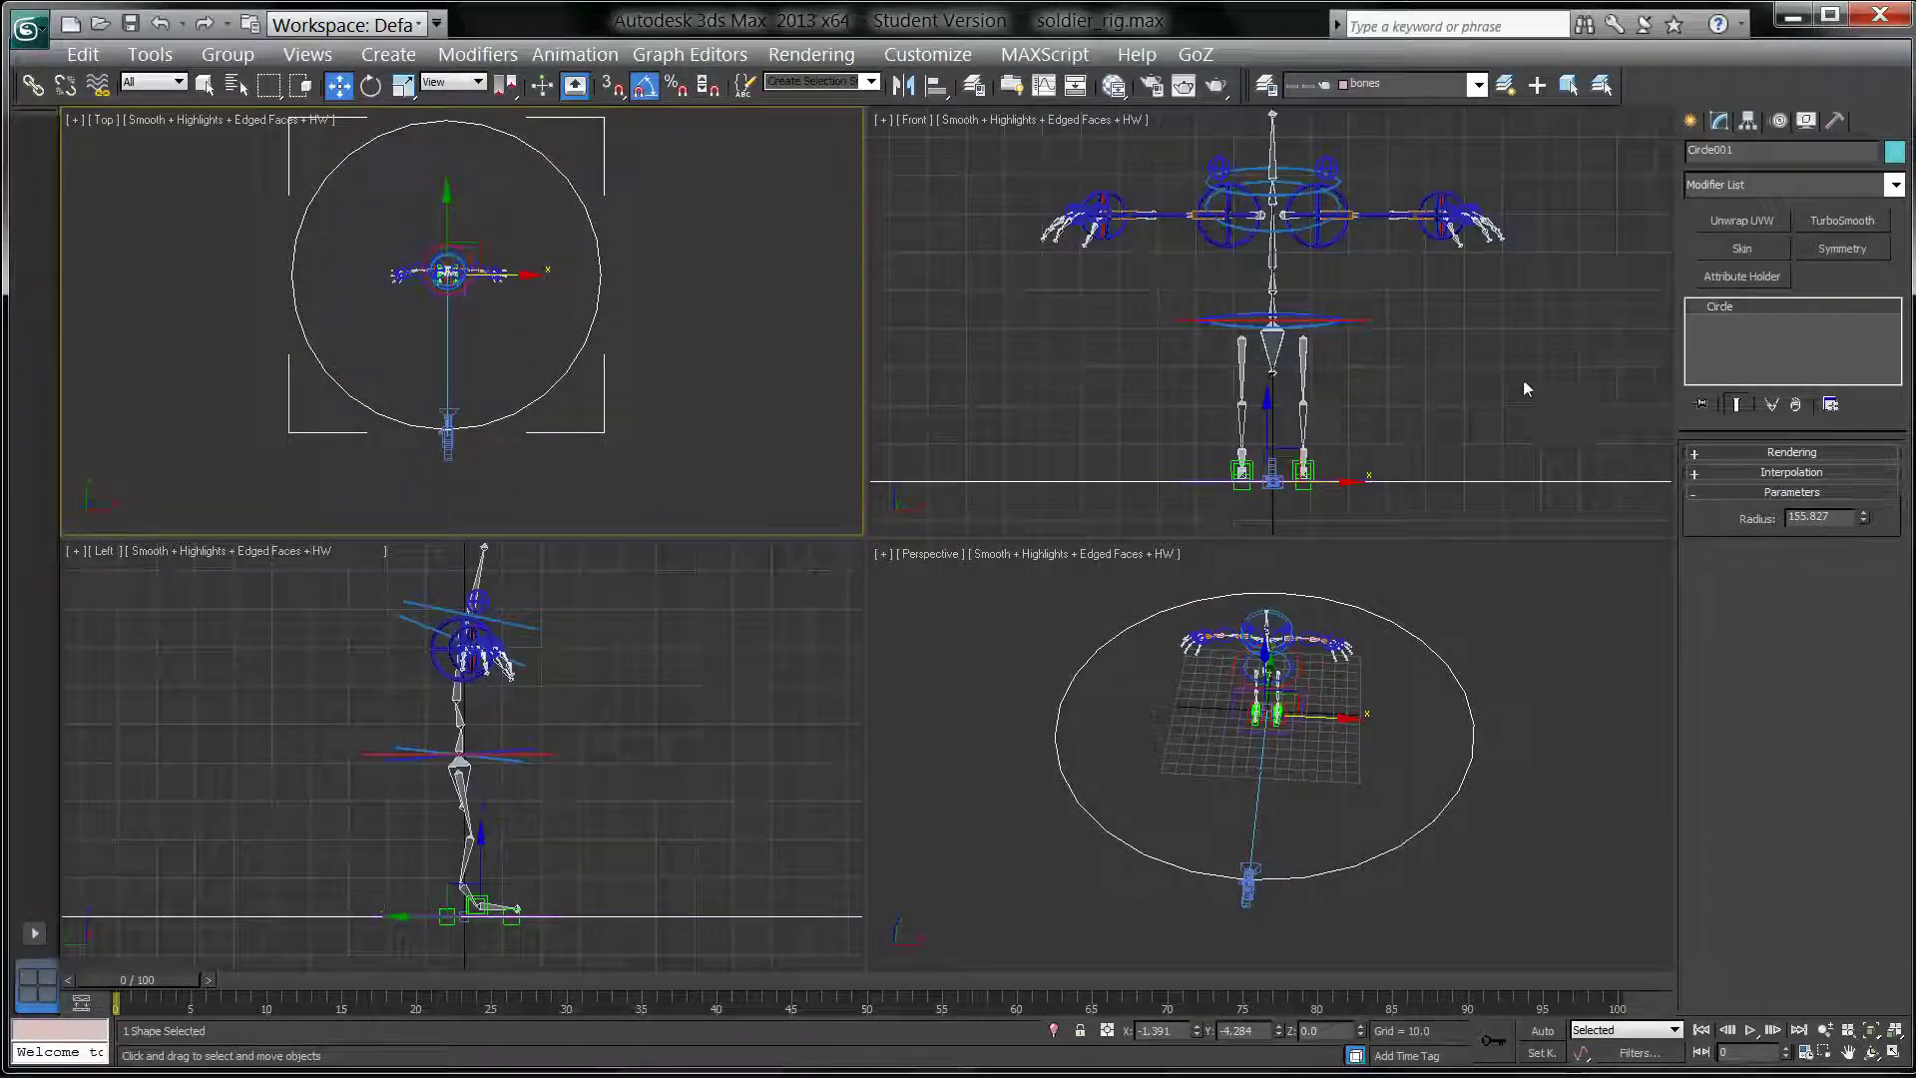
pyautogui.click(802, 375)
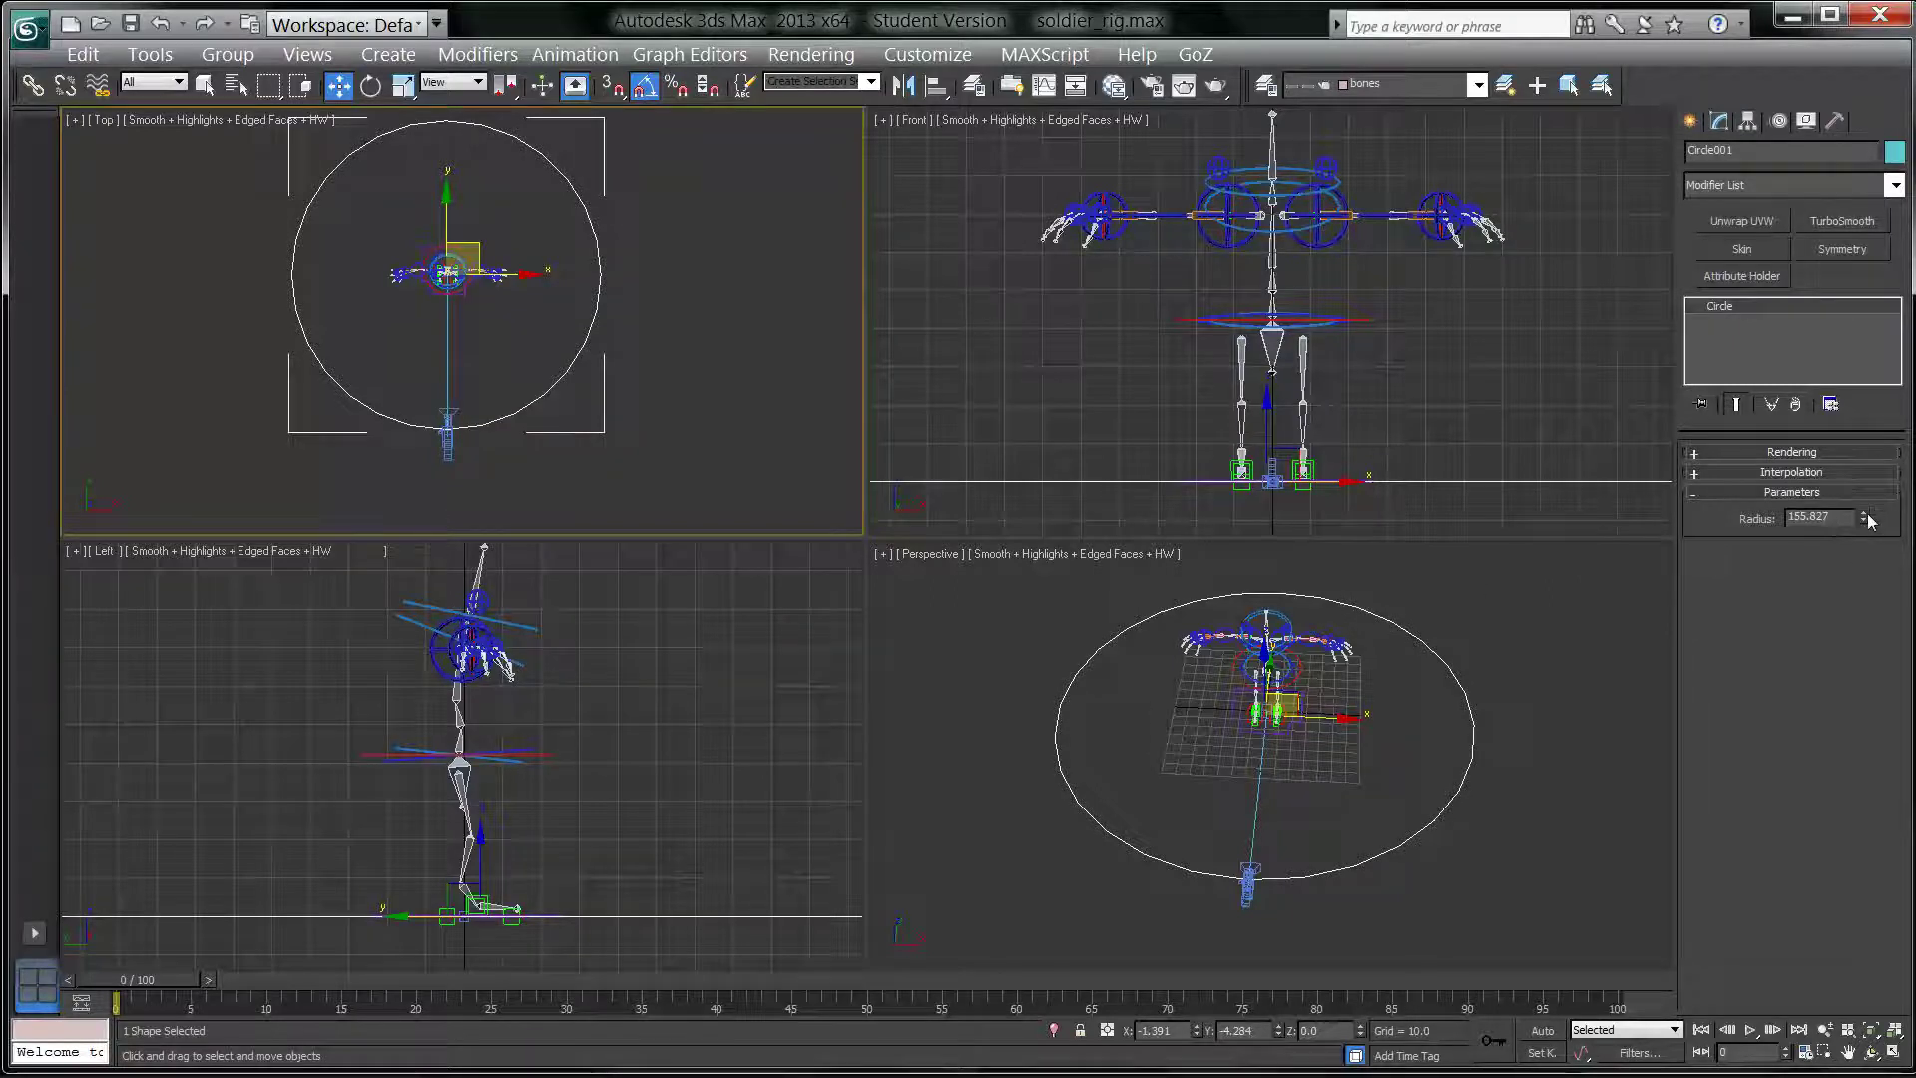
pyautogui.moveTo(1863, 517)
pyautogui.mouseDown()
pyautogui.moveTo(1868, 487)
pyautogui.moveTo(1867, 507)
pyautogui.mouseUp()
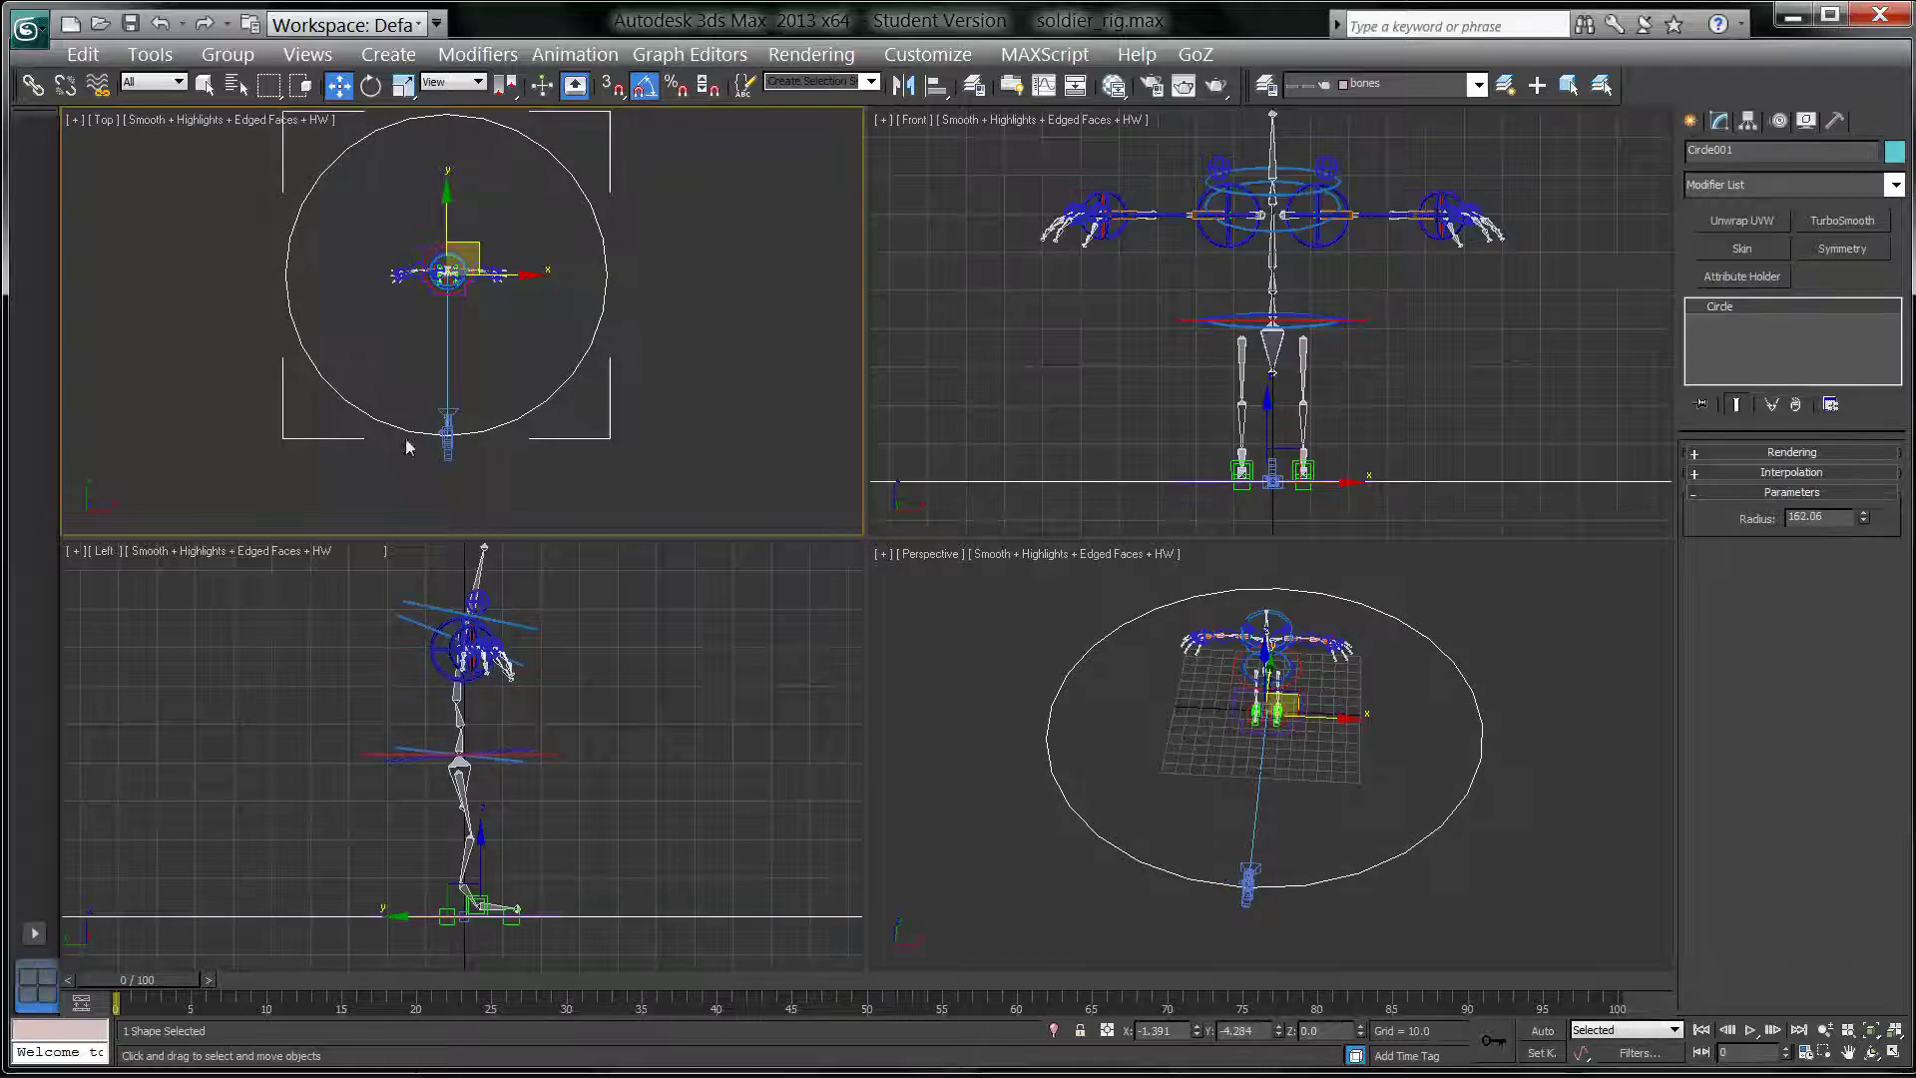
# Step: Maximize the Top view to check the circle encircles the rig, then restore four views
pyautogui.moveTo(462, 445); pyautogui.dragTo(483, 462, button='middle')
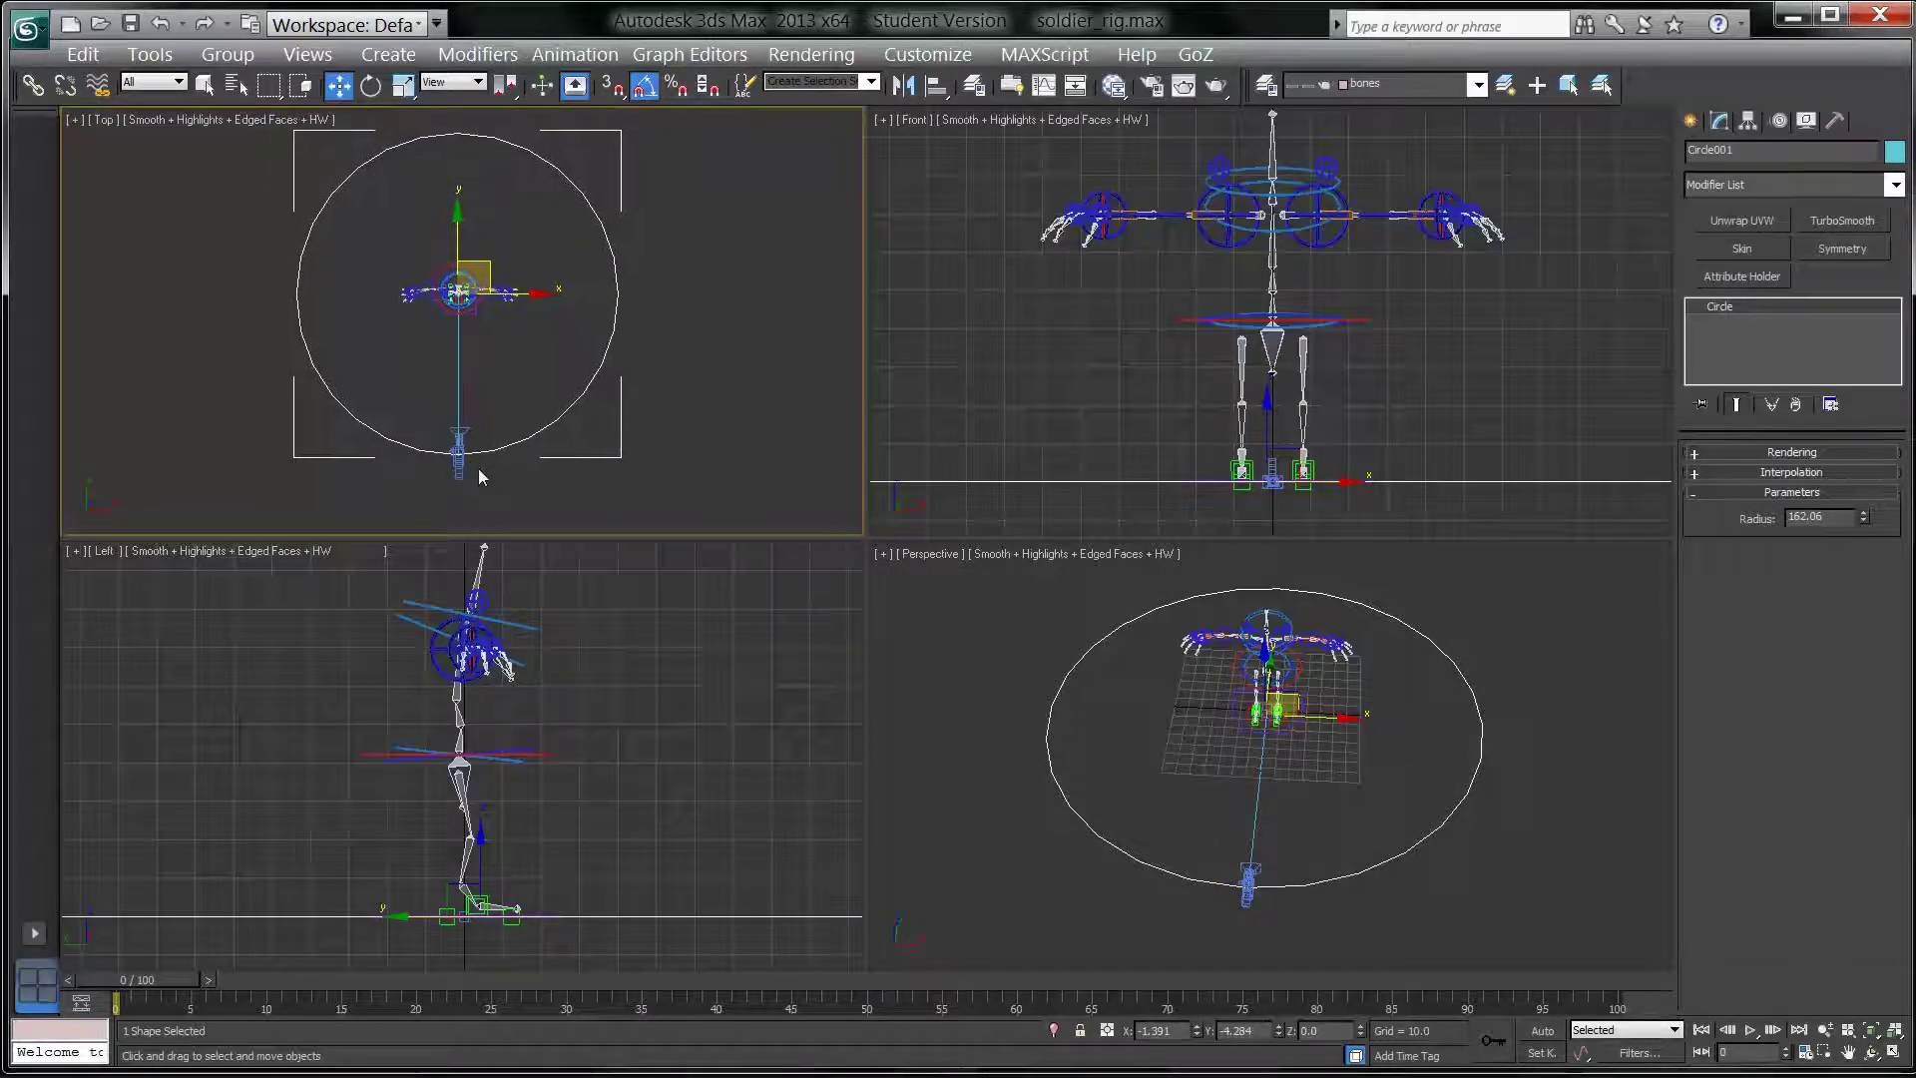
pyautogui.hotkey('alt', 'w')
pyautogui.moveTo(987, 607); pyautogui.dragTo(872, 676, button='middle')
pyautogui.scroll(3, 872, 675)
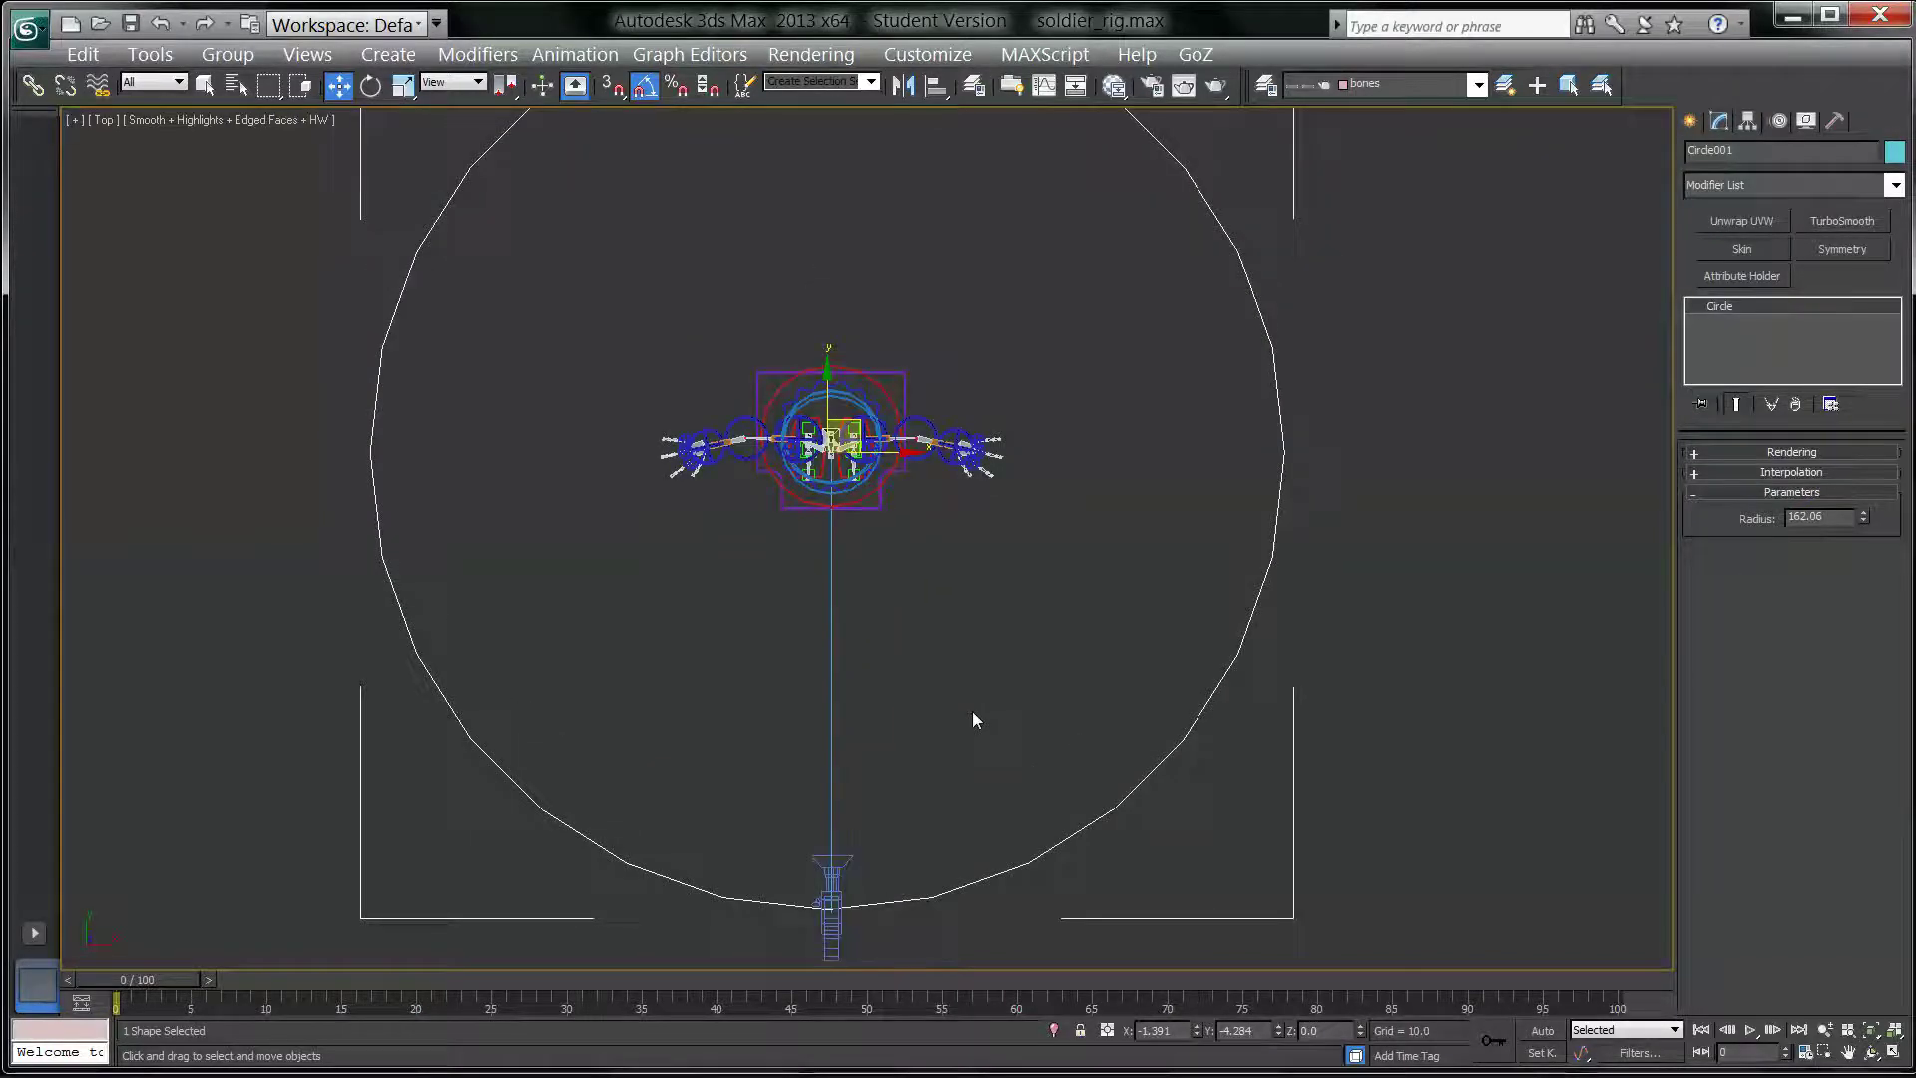
pyautogui.scroll(-5, 972, 710)
pyautogui.moveTo(911, 619); pyautogui.dragTo(885, 617, button='middle')
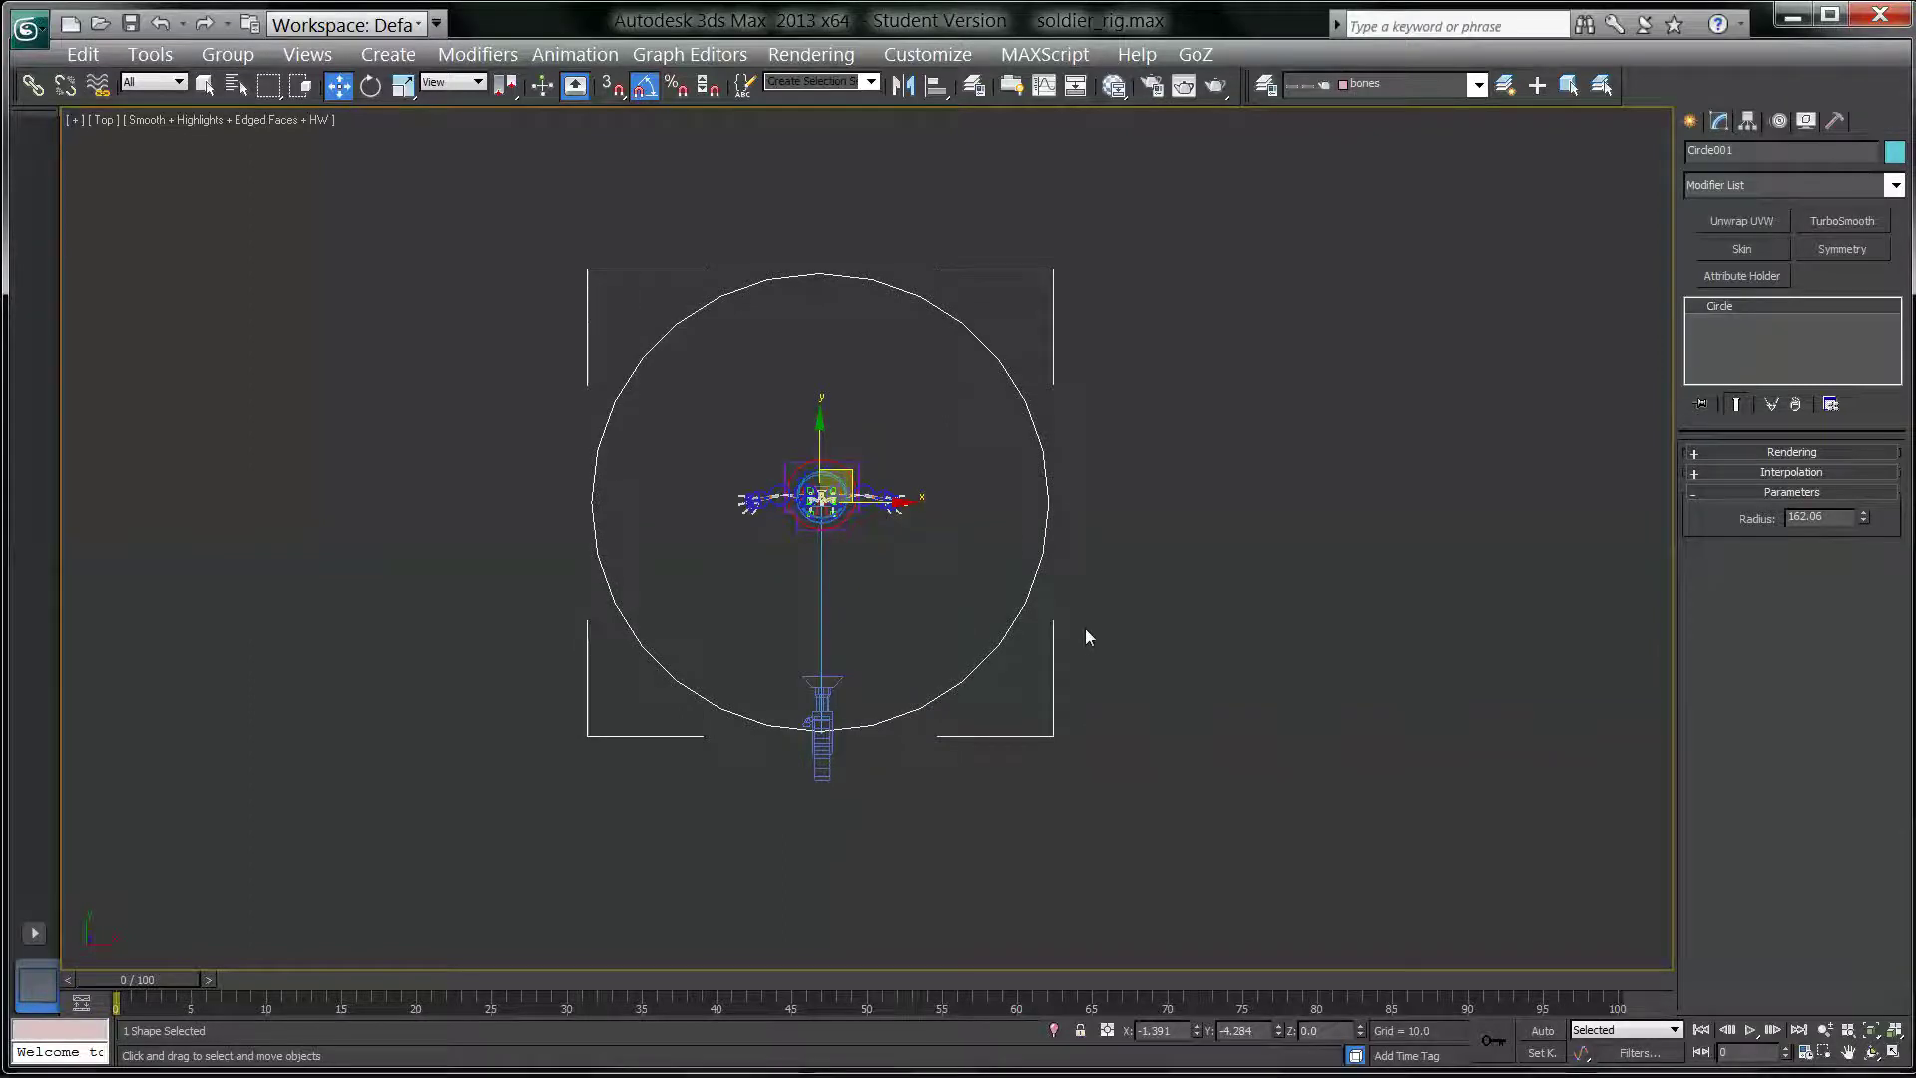
pyautogui.hotkey('alt', 'w')
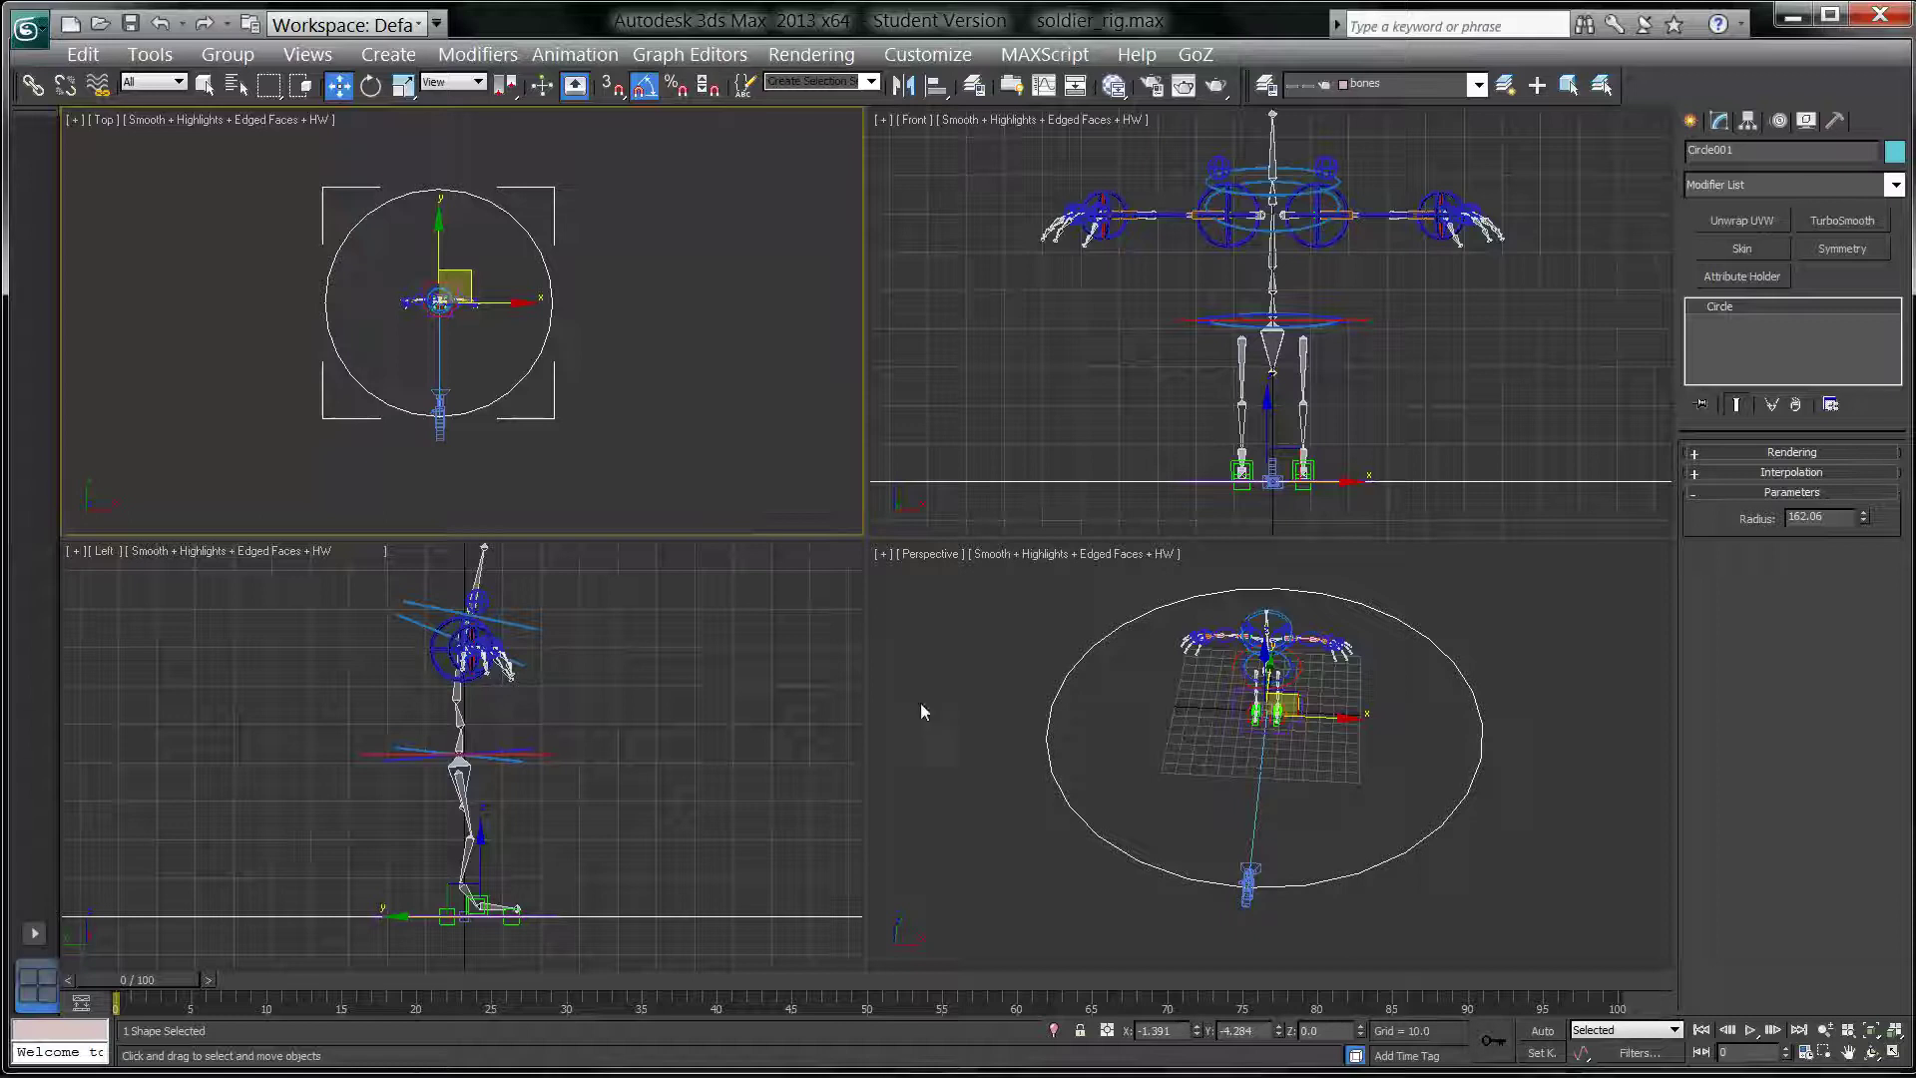
# Step: Switch the Perspective viewport to look through Camera001
pyautogui.rightClick(1532, 740)
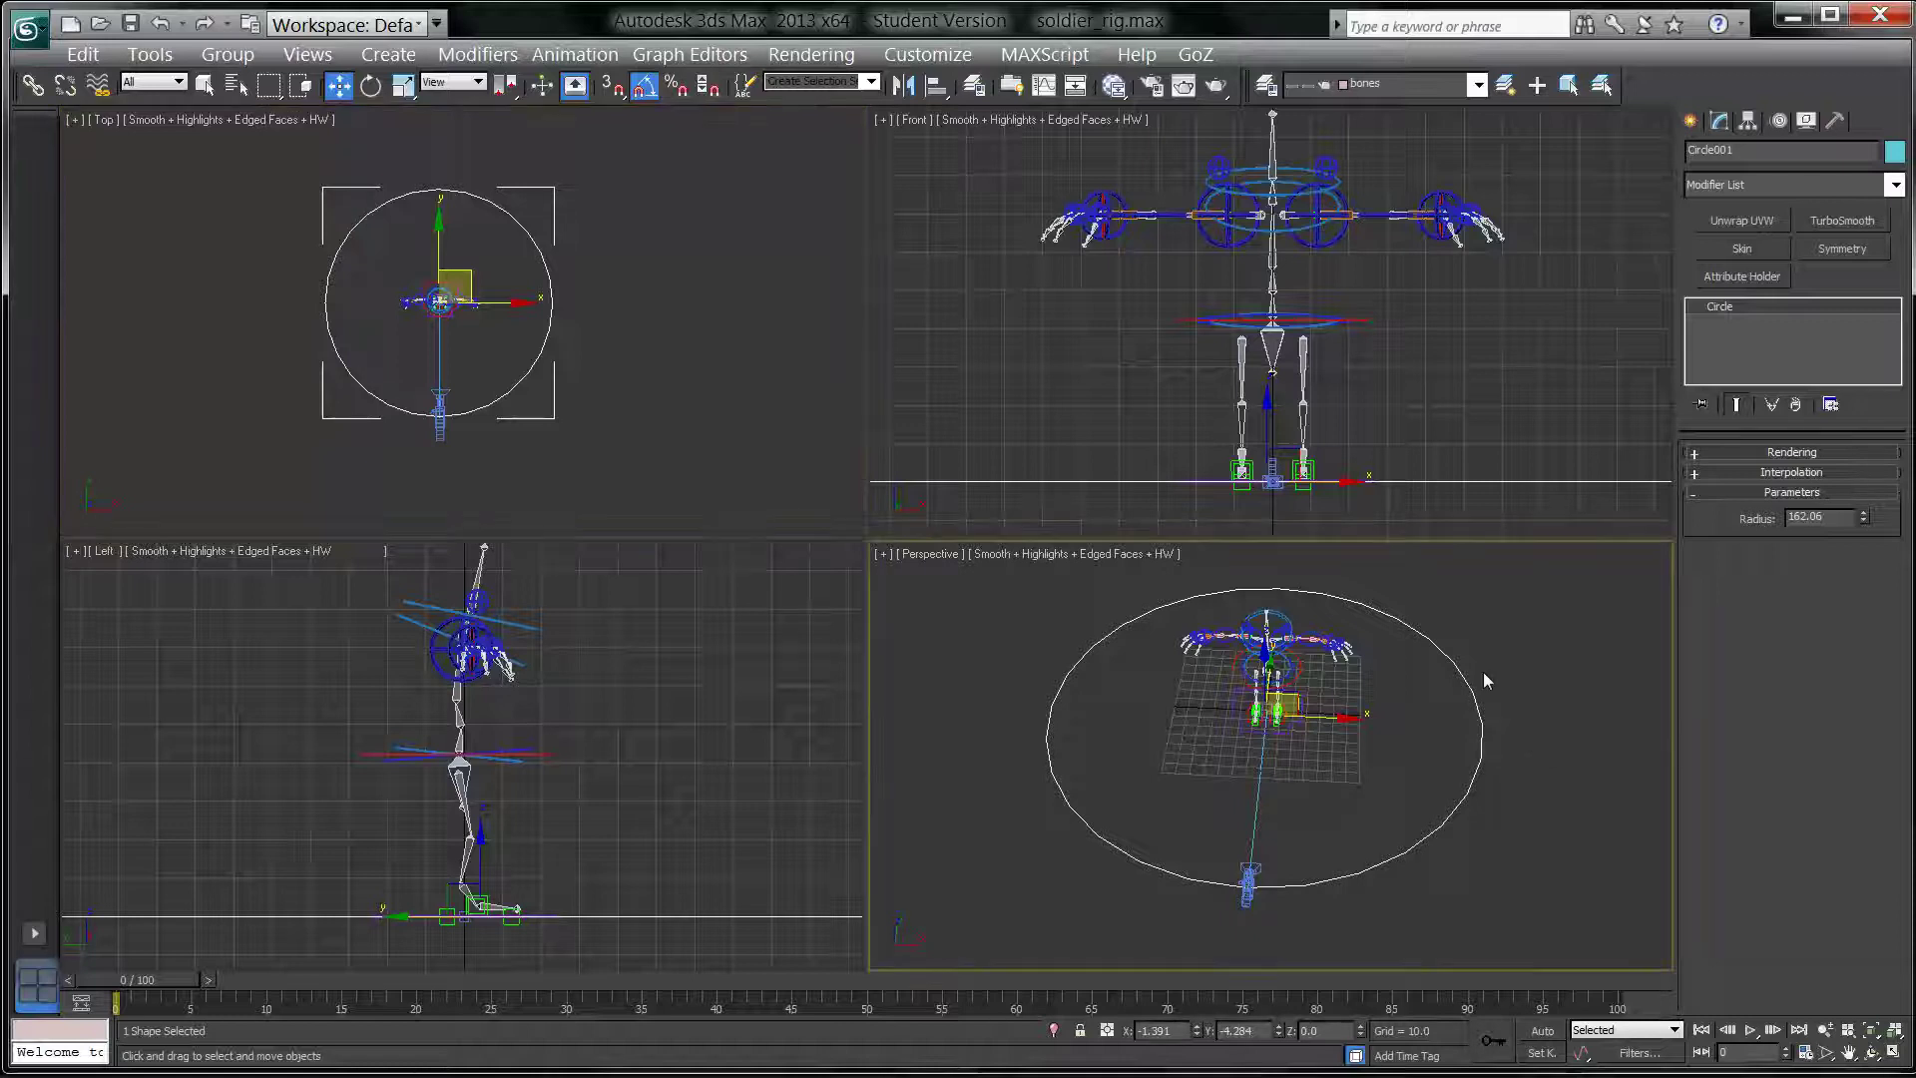
pyautogui.click(920, 560)
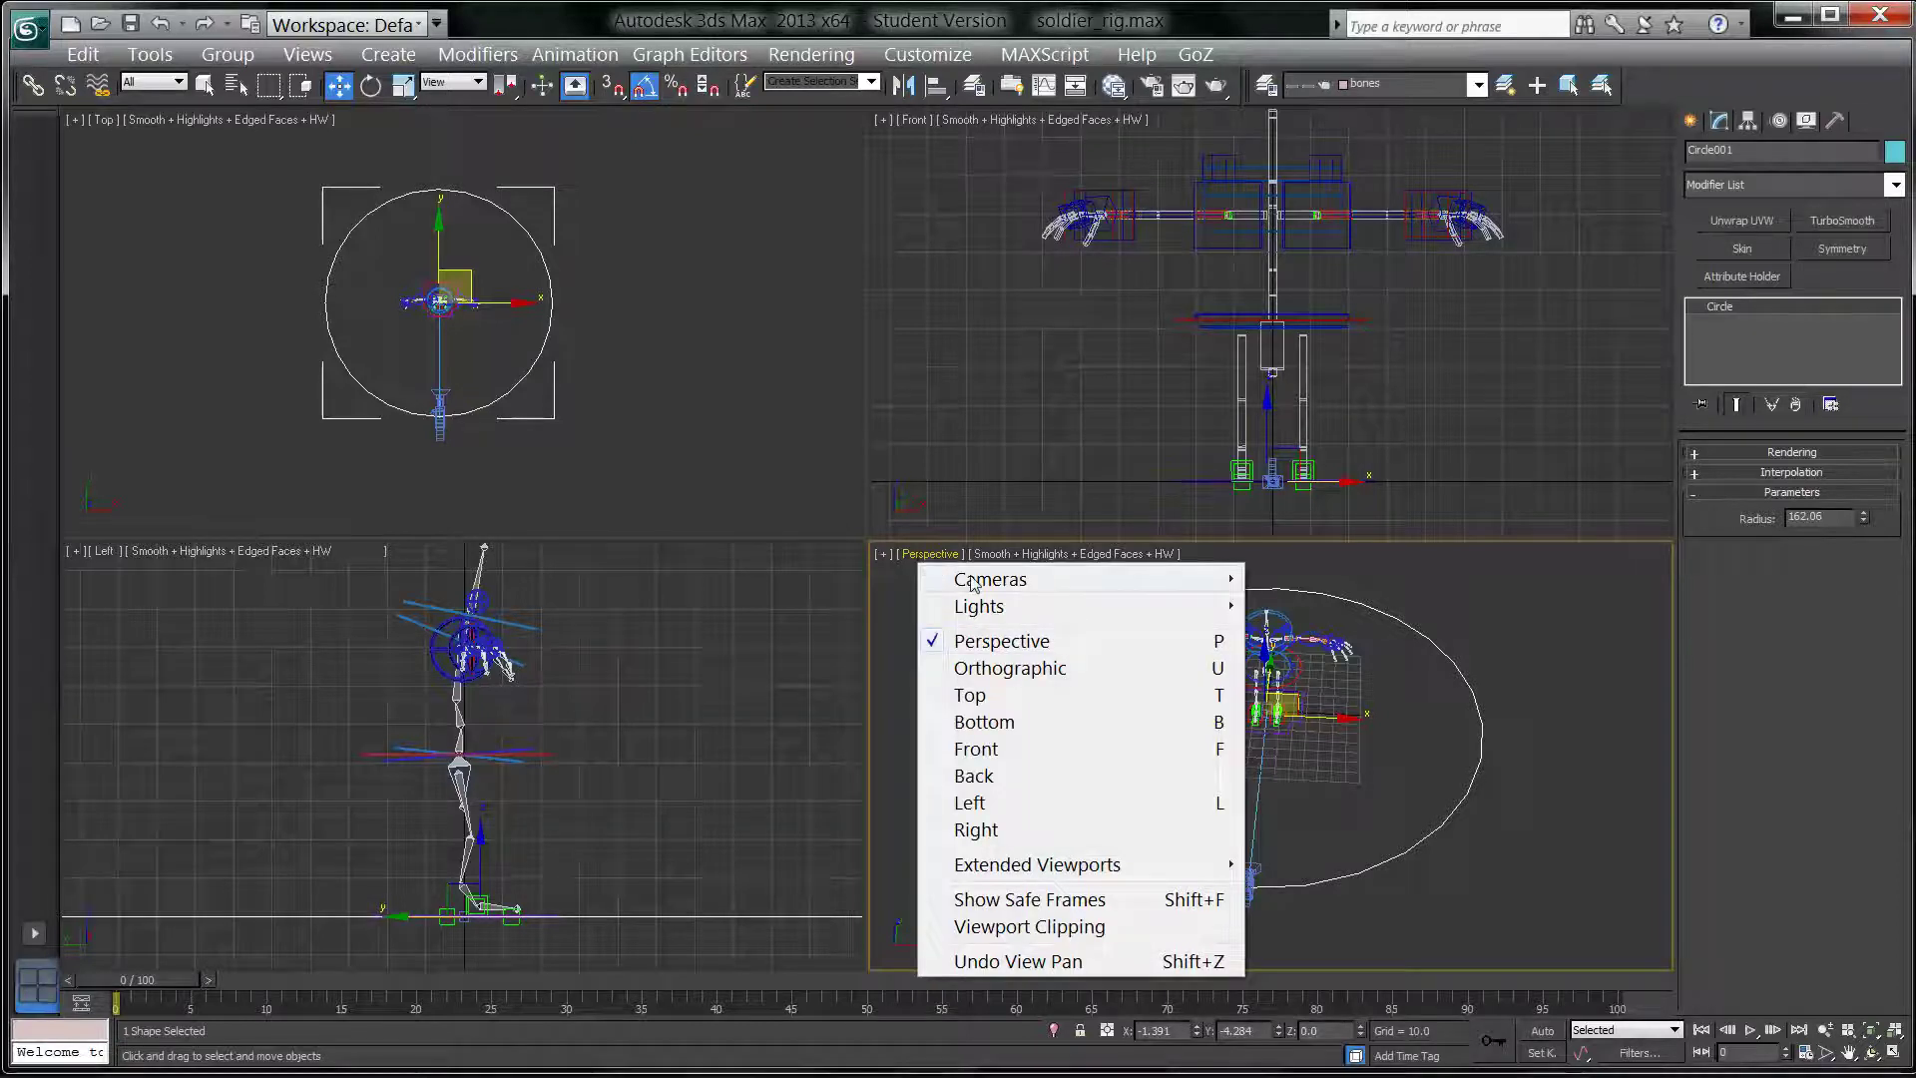
pyautogui.moveTo(974, 584)
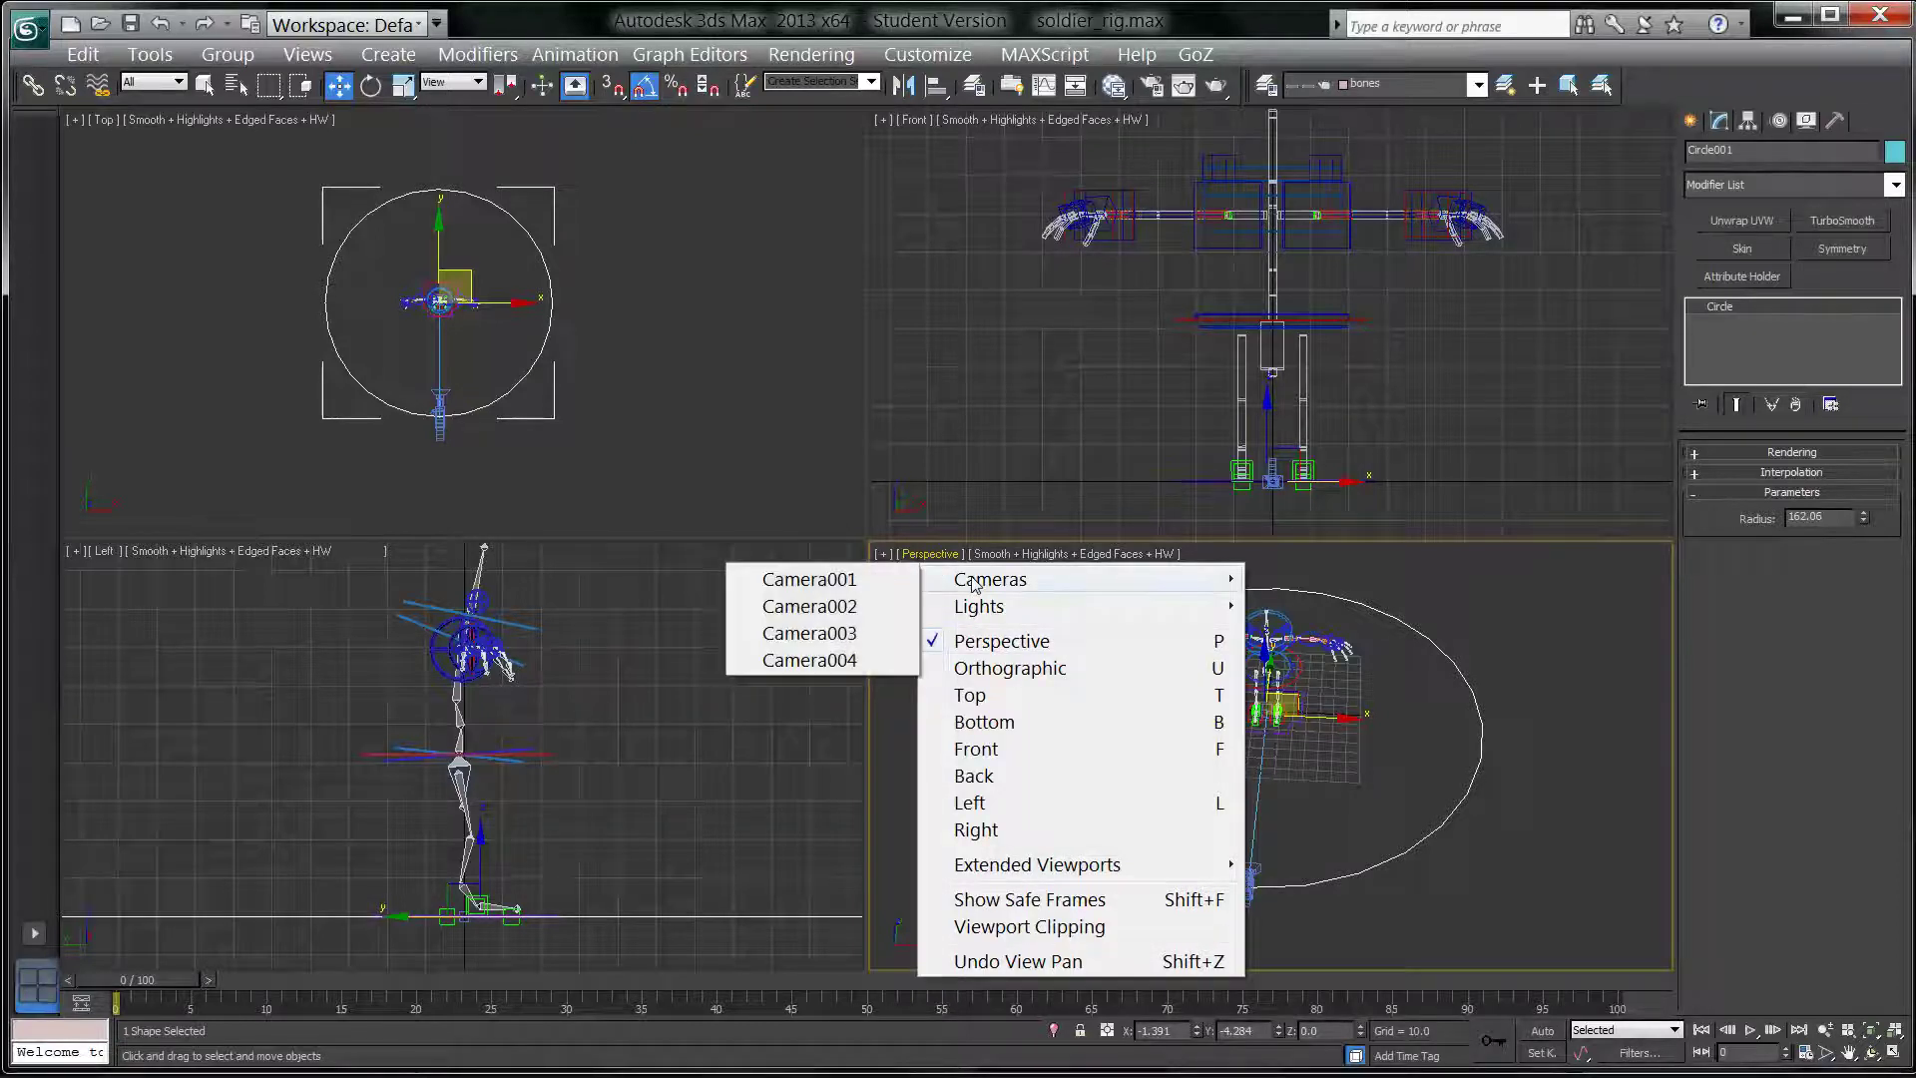
pyautogui.click(868, 581)
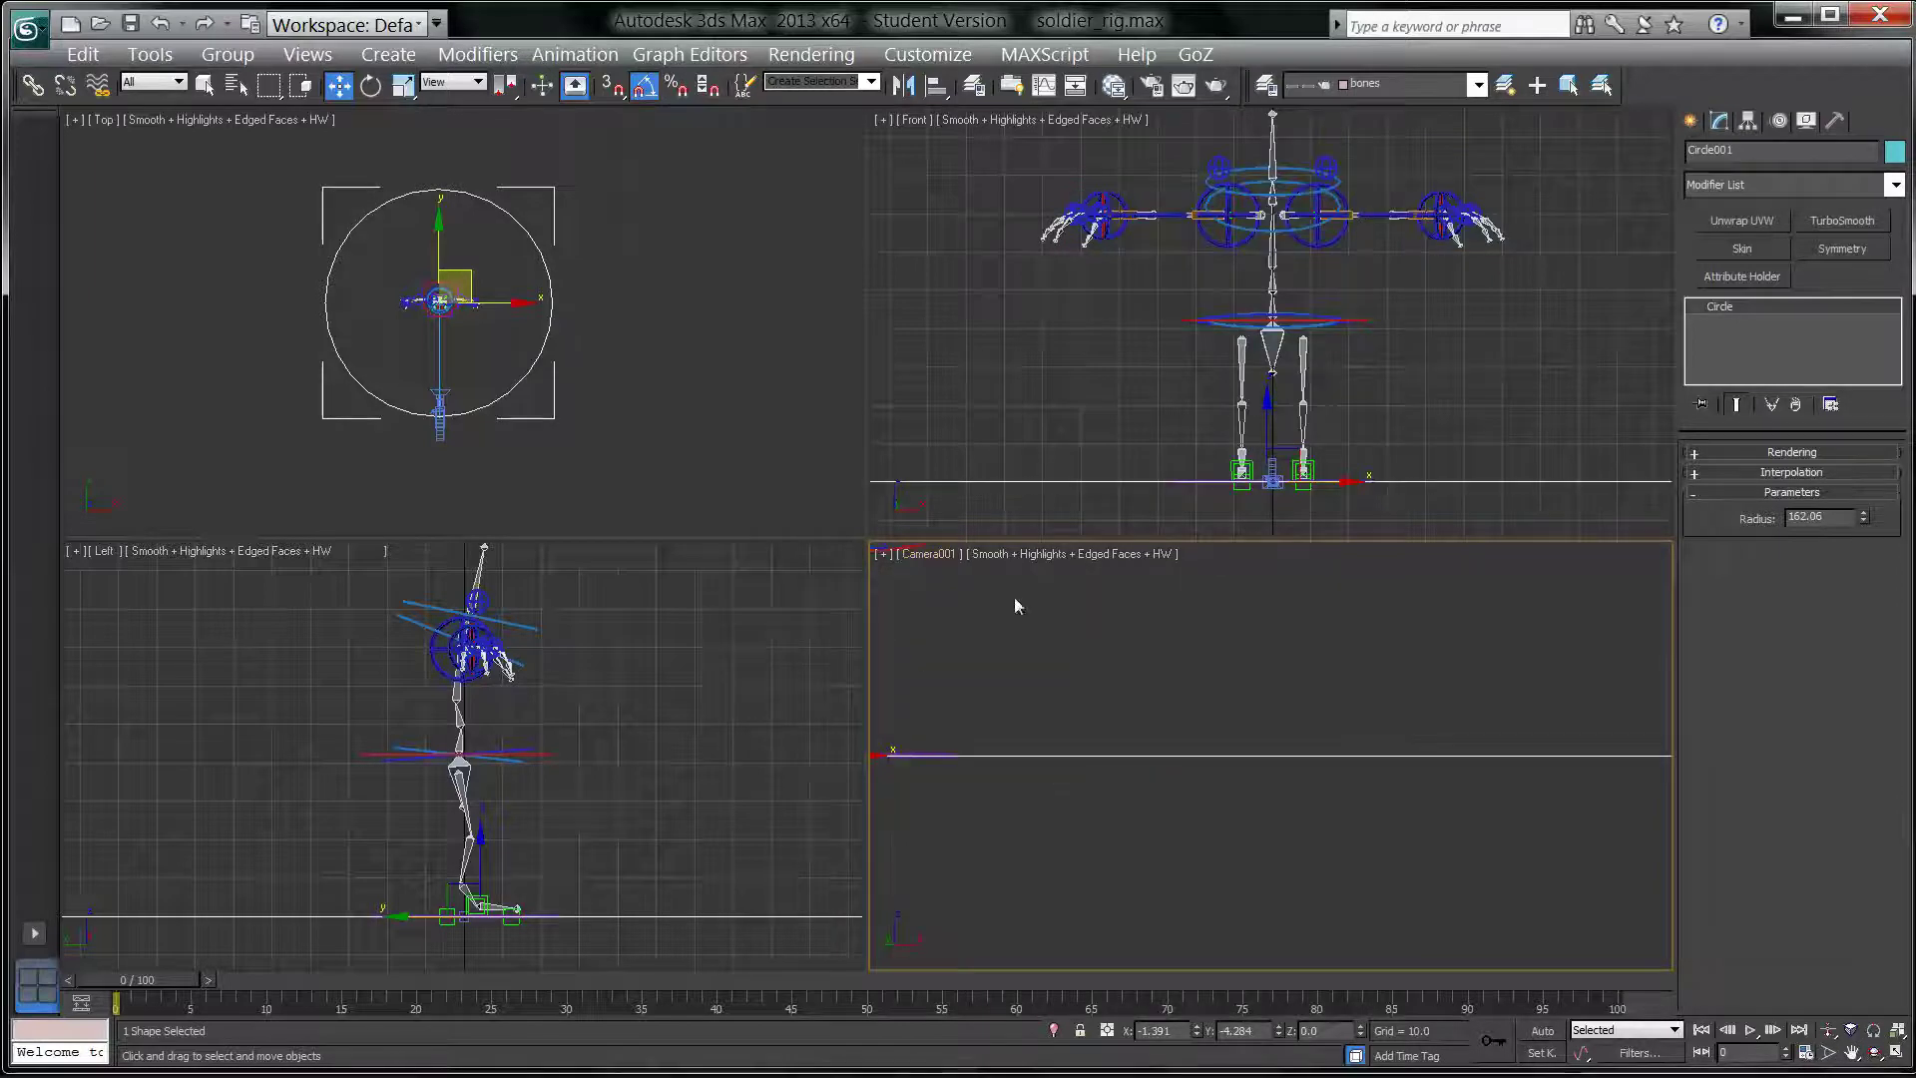
# Step: Select Camera004 to check its name, then set that viewport to look through Camera004
pyautogui.click(440, 424)
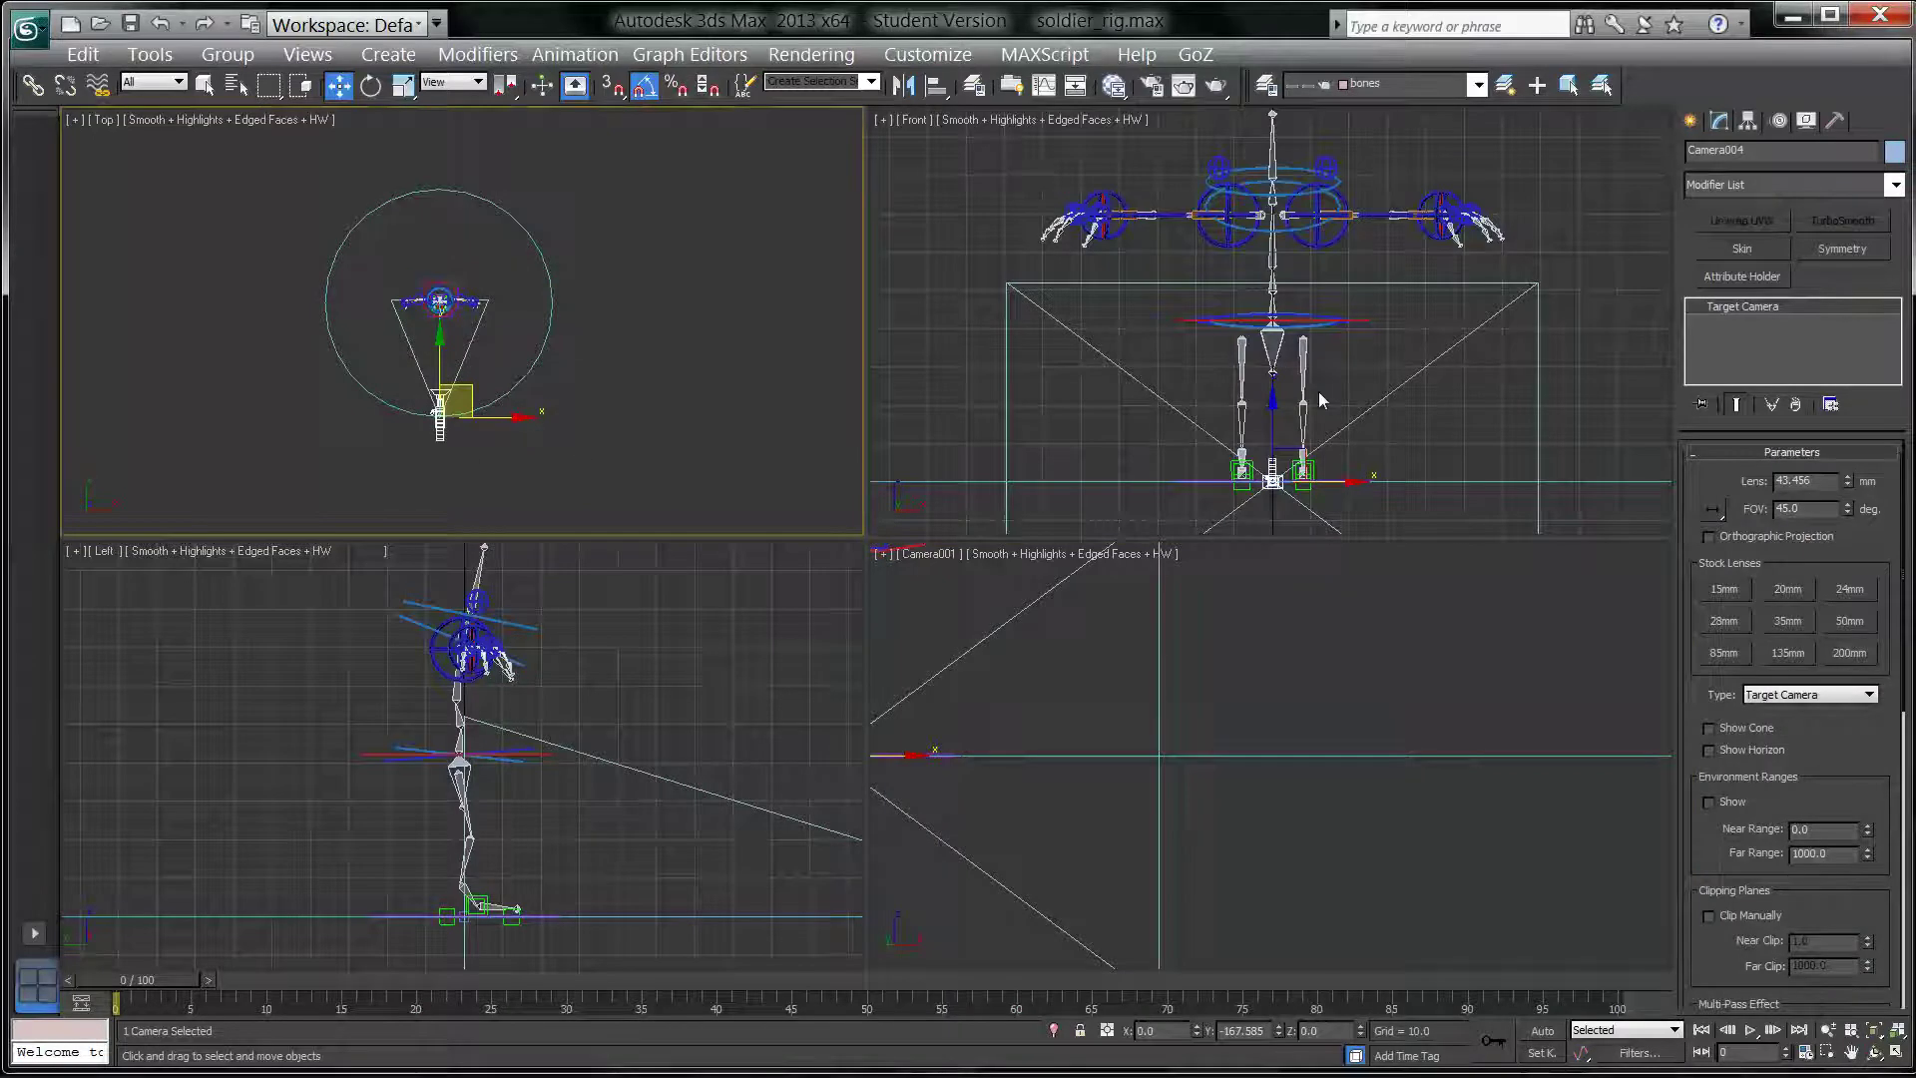
pyautogui.doubleClick(1749, 150)
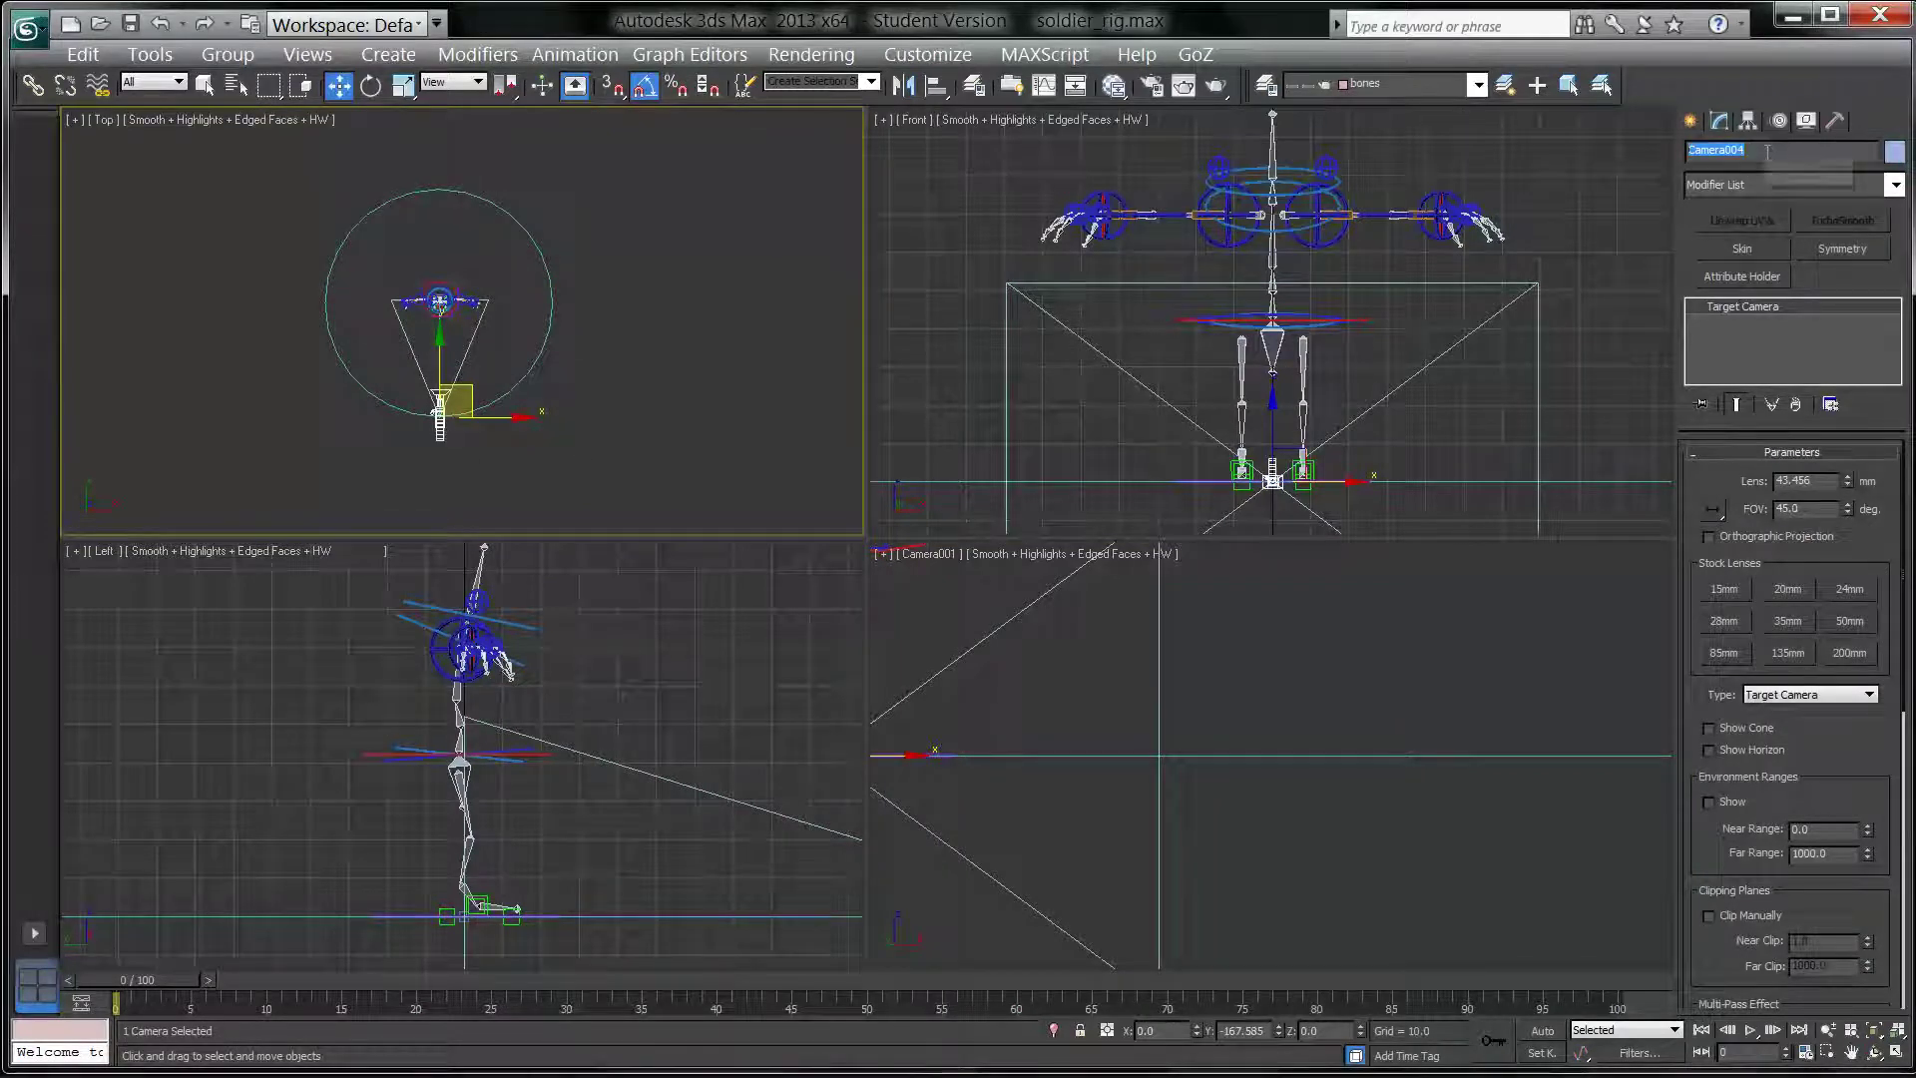
pyautogui.click(946, 555)
pyautogui.press('Delete')
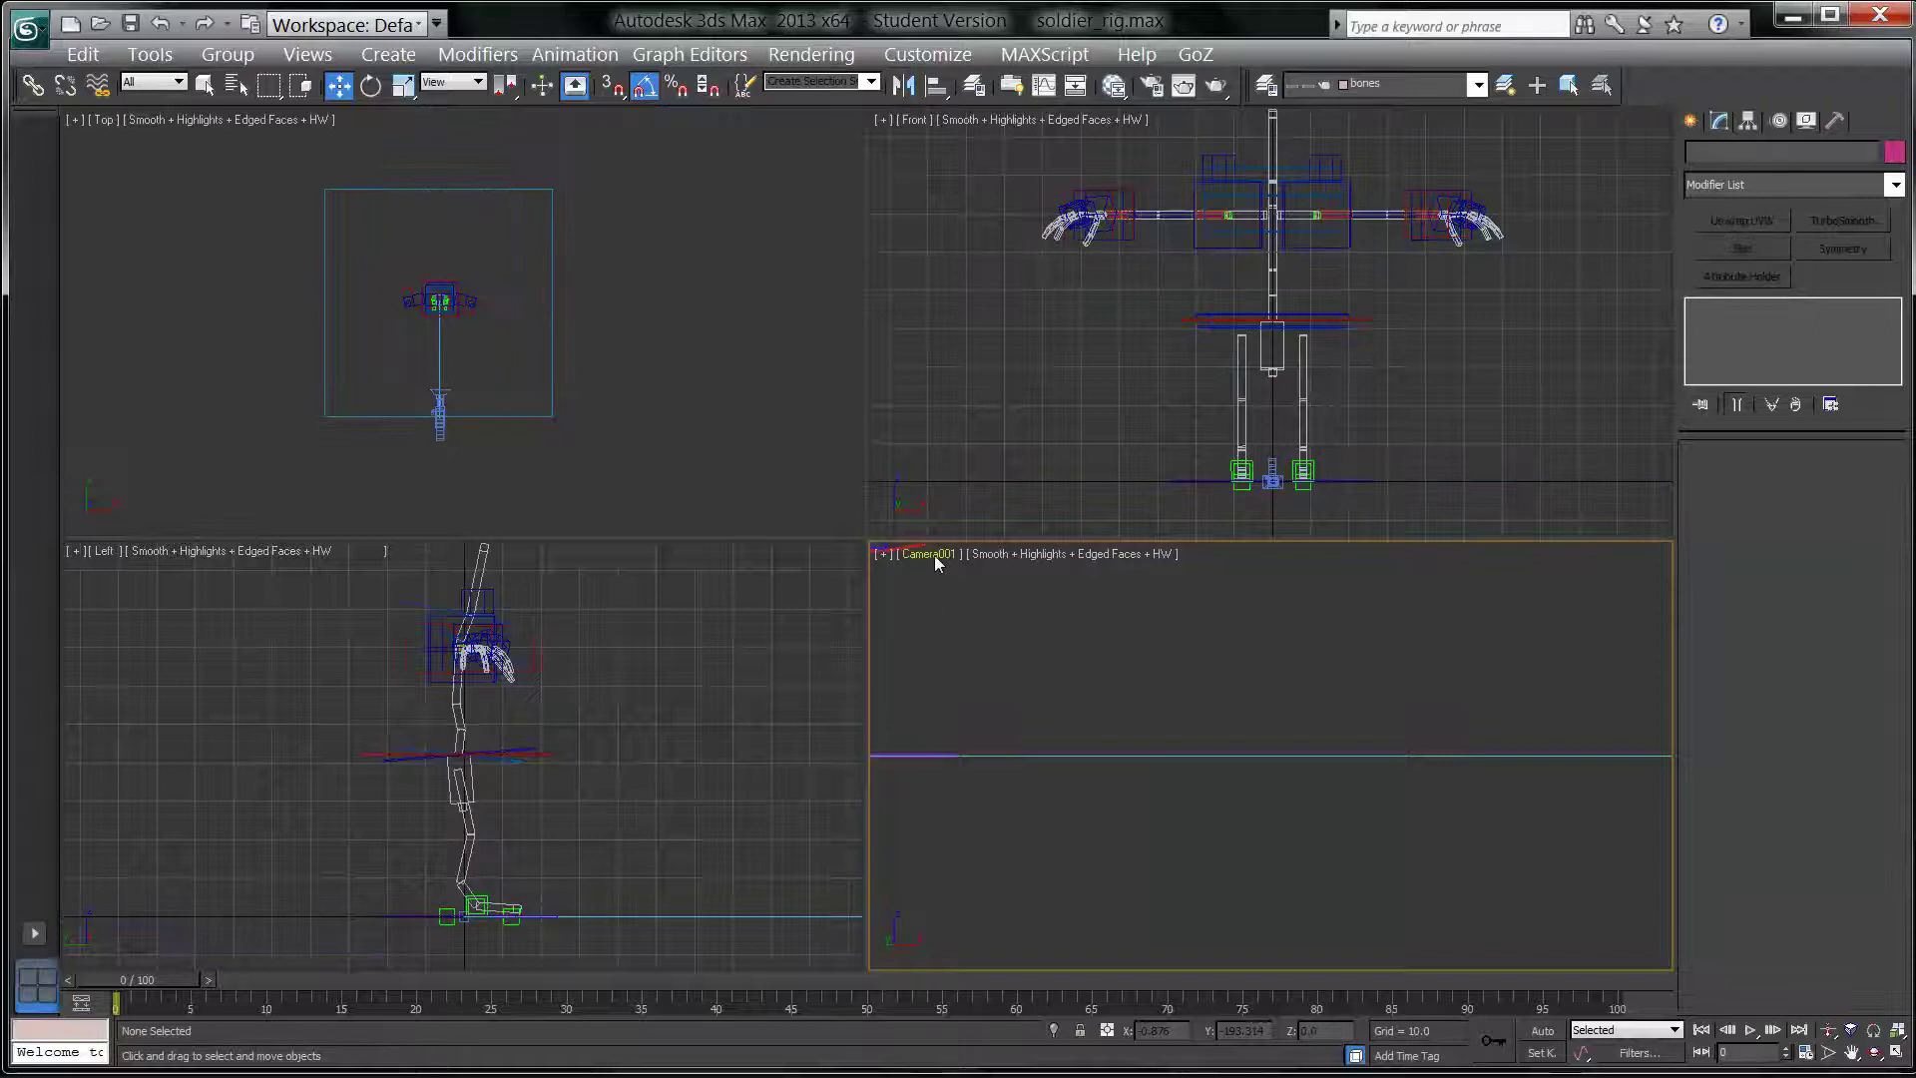
pyautogui.click(934, 555)
pyautogui.moveTo(979, 577)
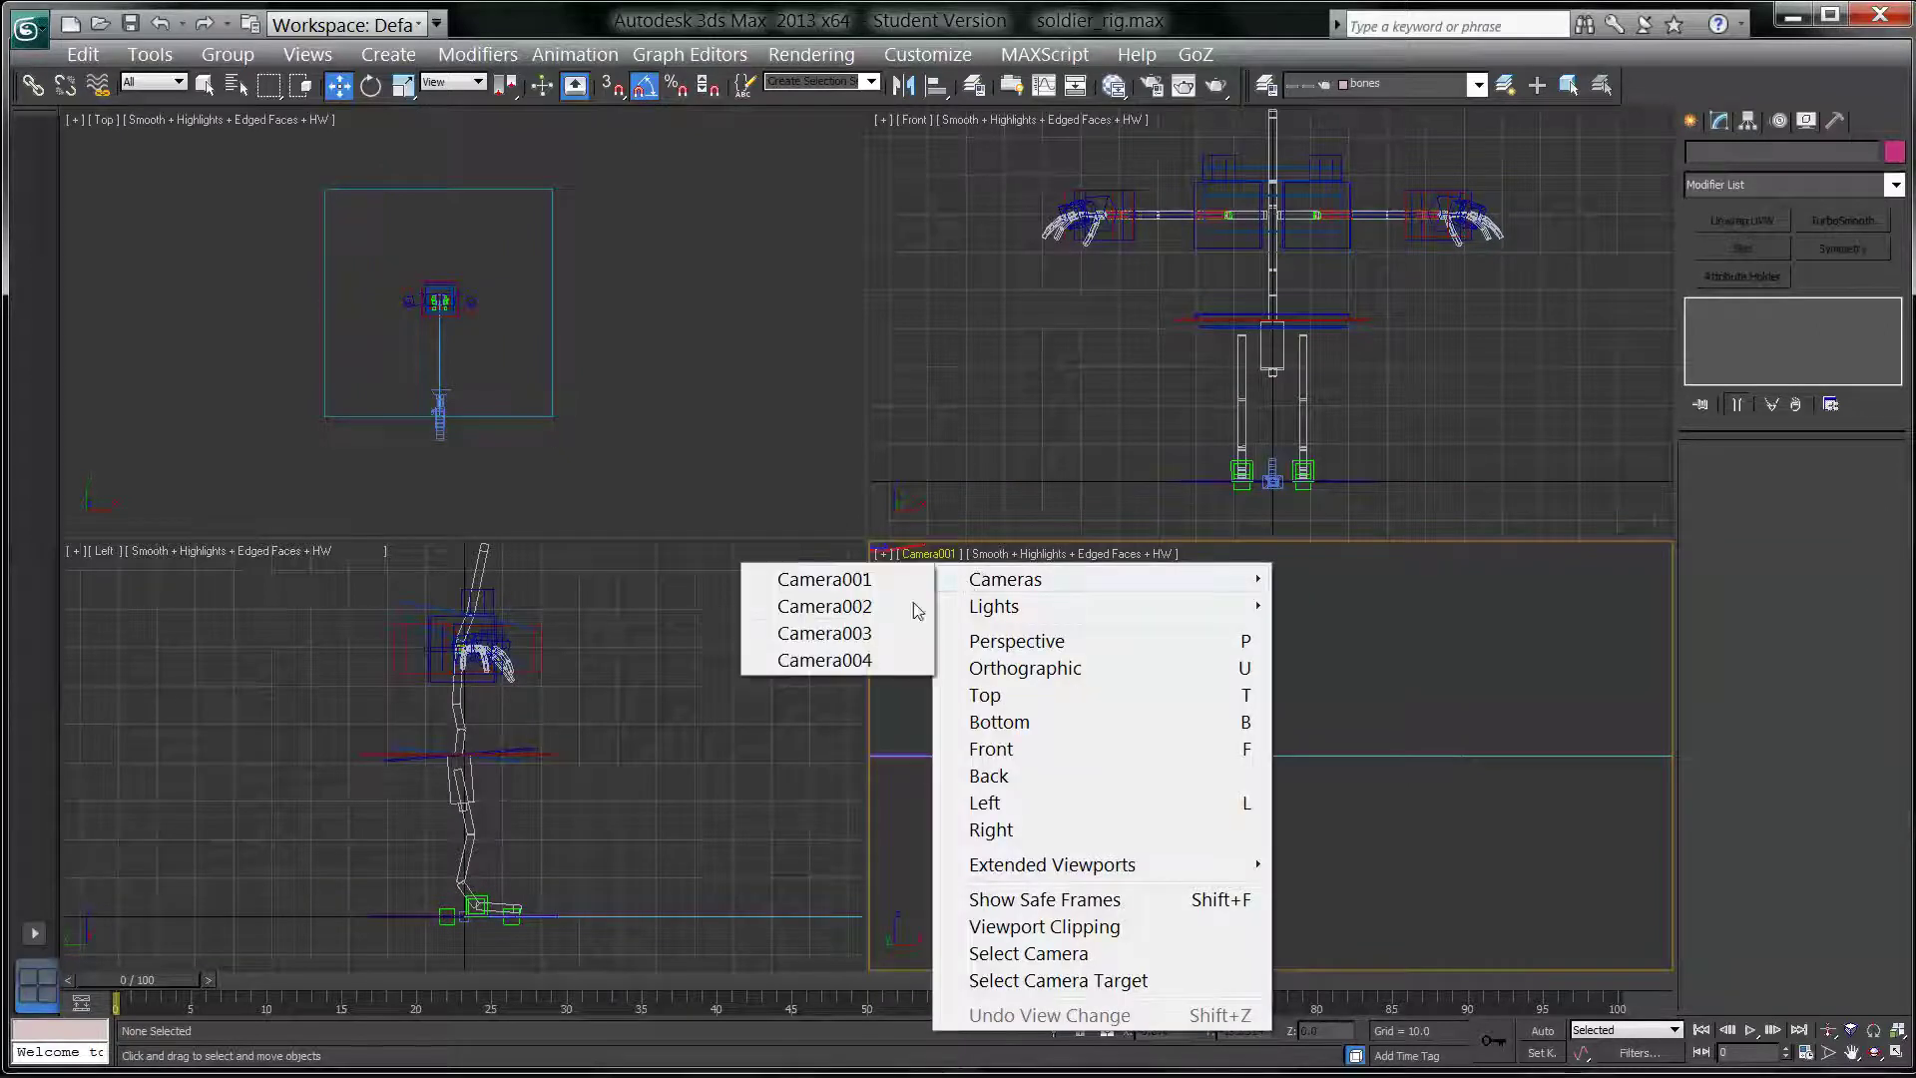
pyautogui.click(848, 660)
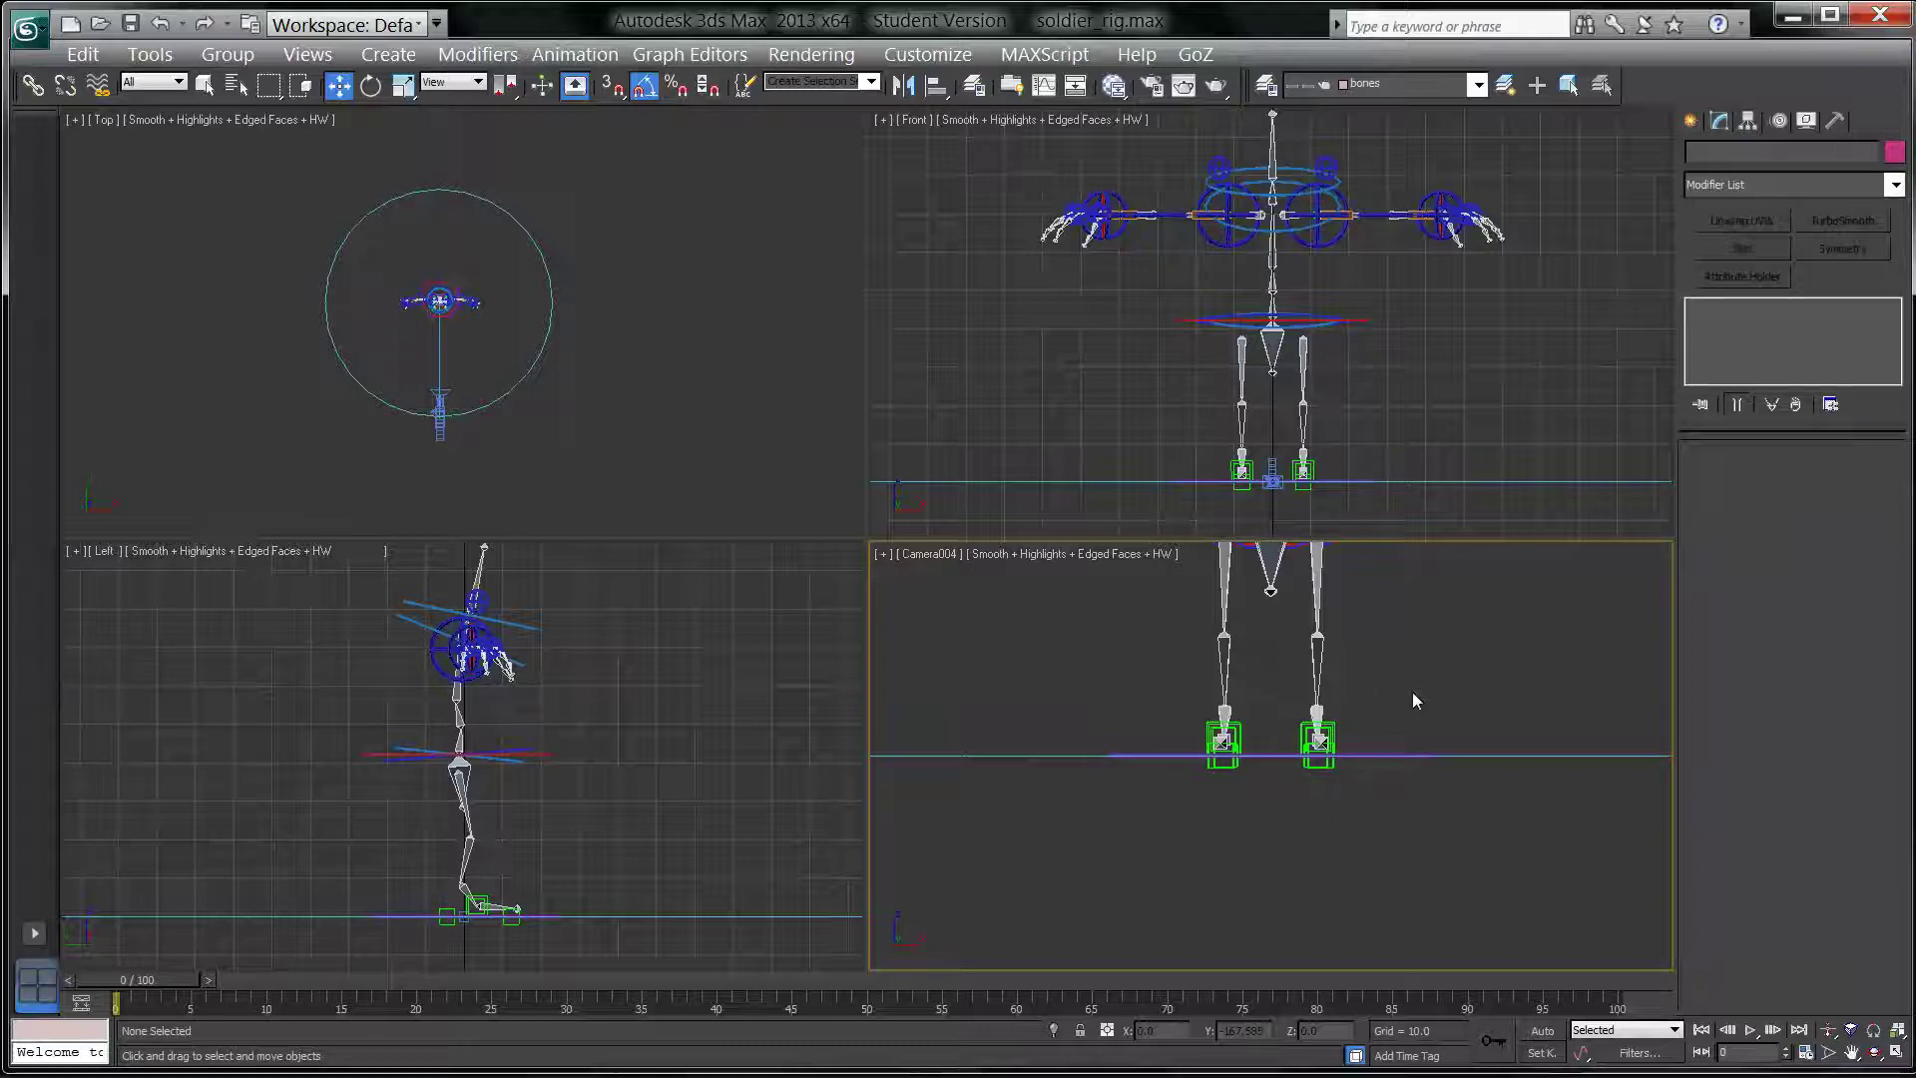
# Step: Select Camera004 in the Left view, raise it above the rig, and give it a 24 mm lens
pyautogui.moveTo(757, 738); pyautogui.dragTo(483, 768, button='middle')
pyautogui.scroll(-5, 483, 768)
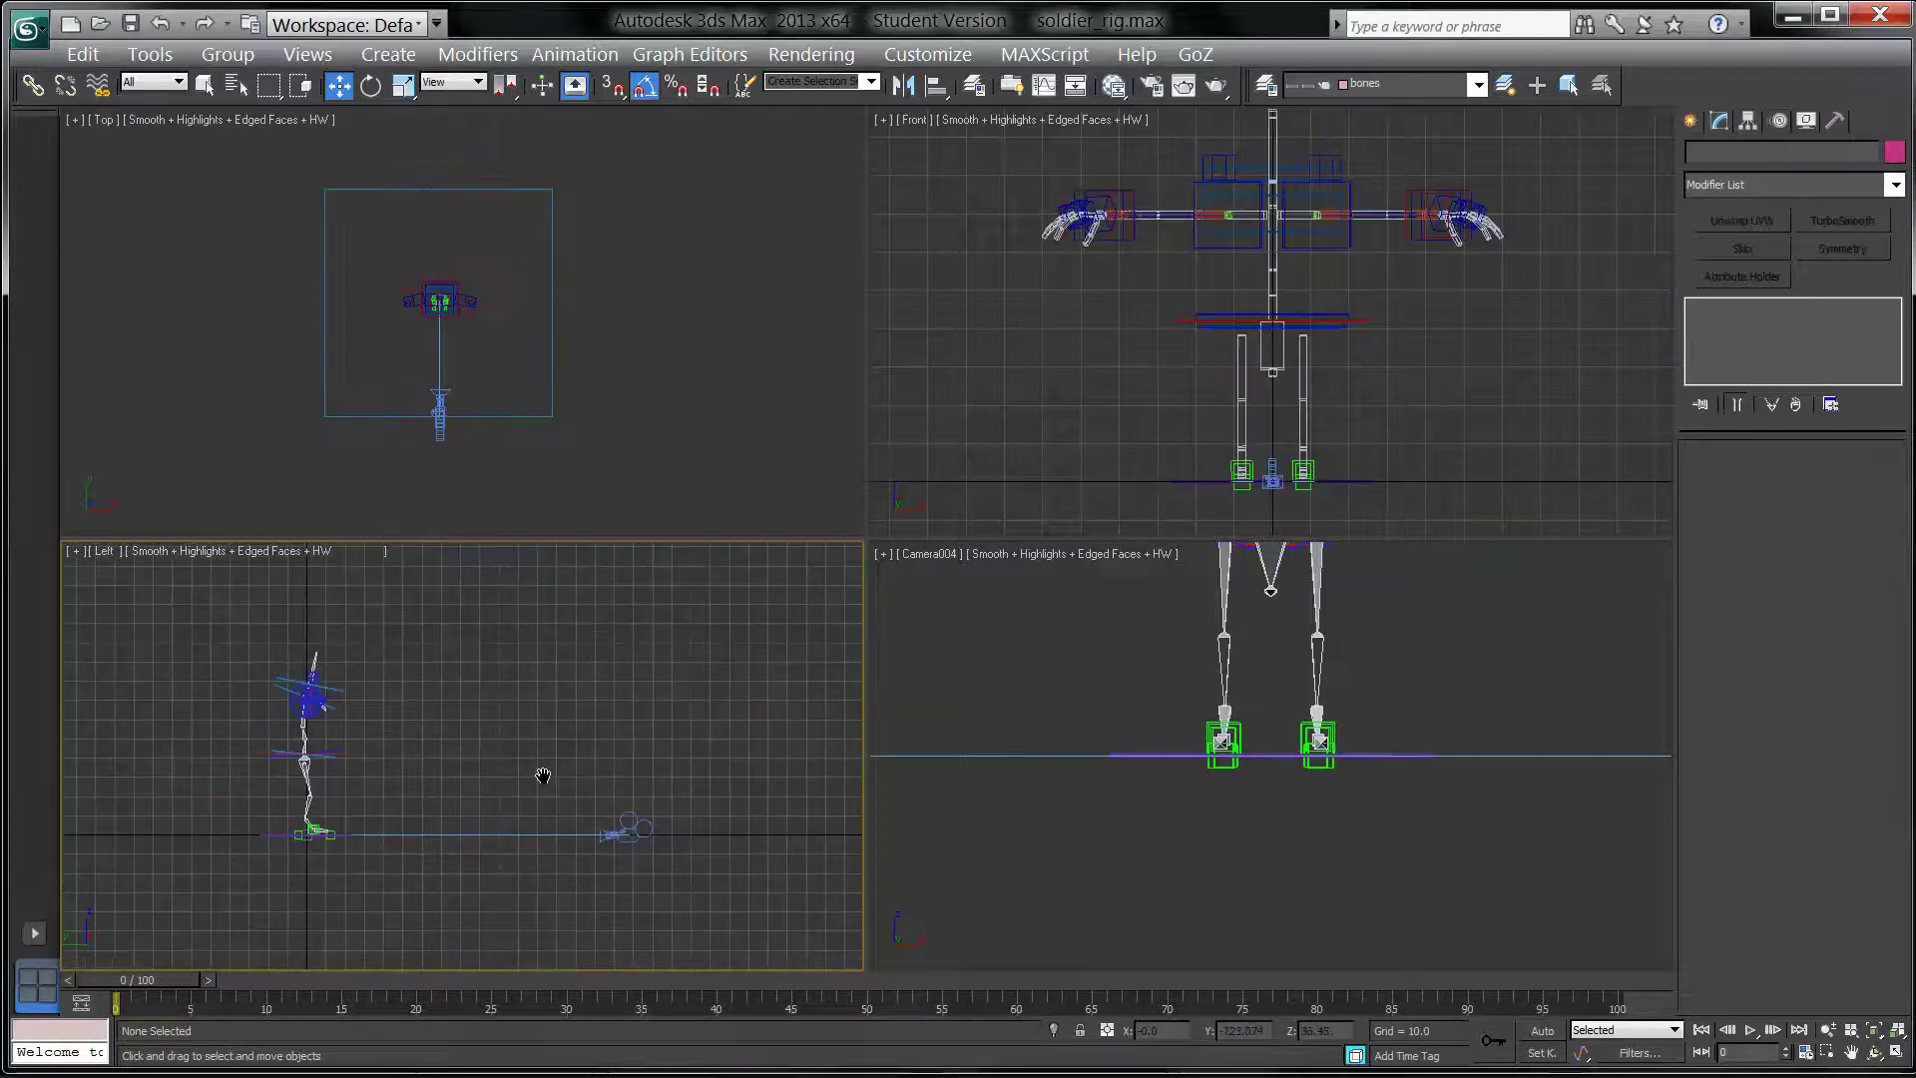
pyautogui.click(632, 833)
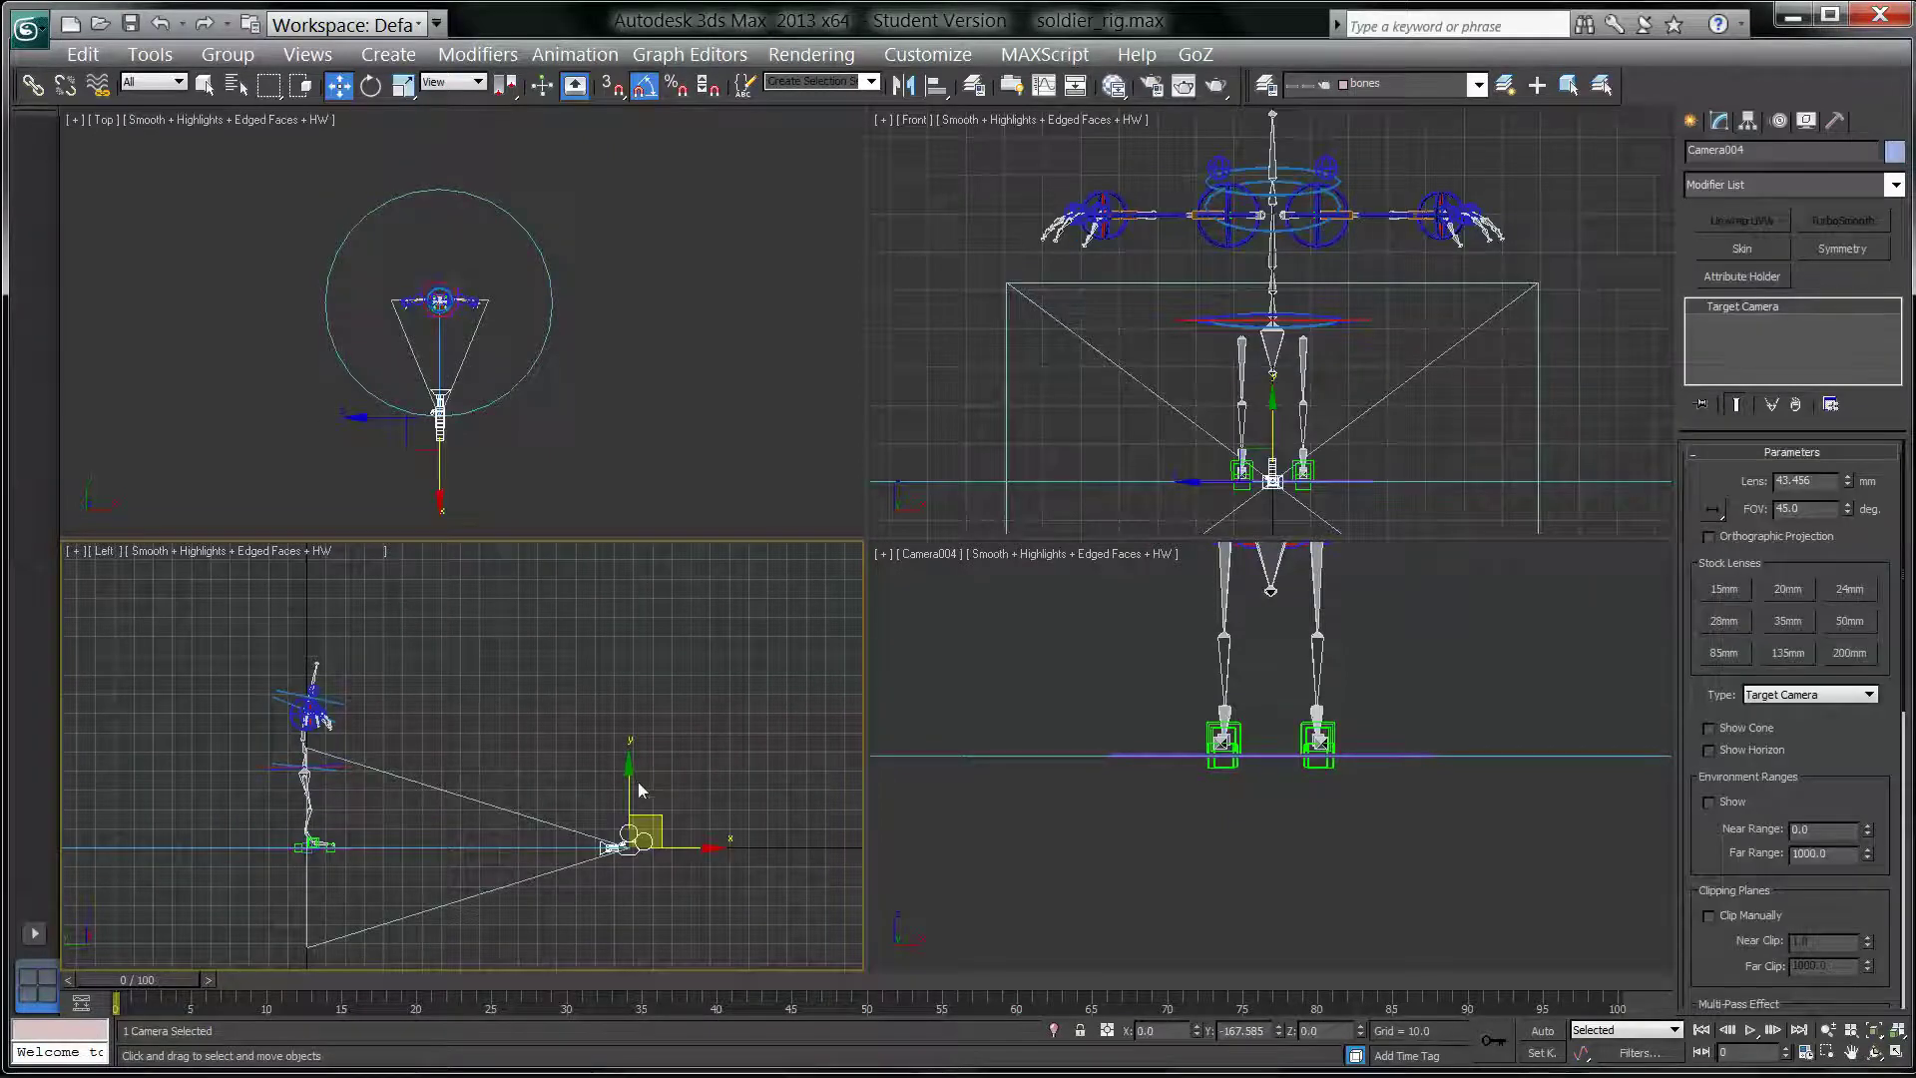
pyautogui.moveTo(632, 786); pyautogui.dragTo(643, 569)
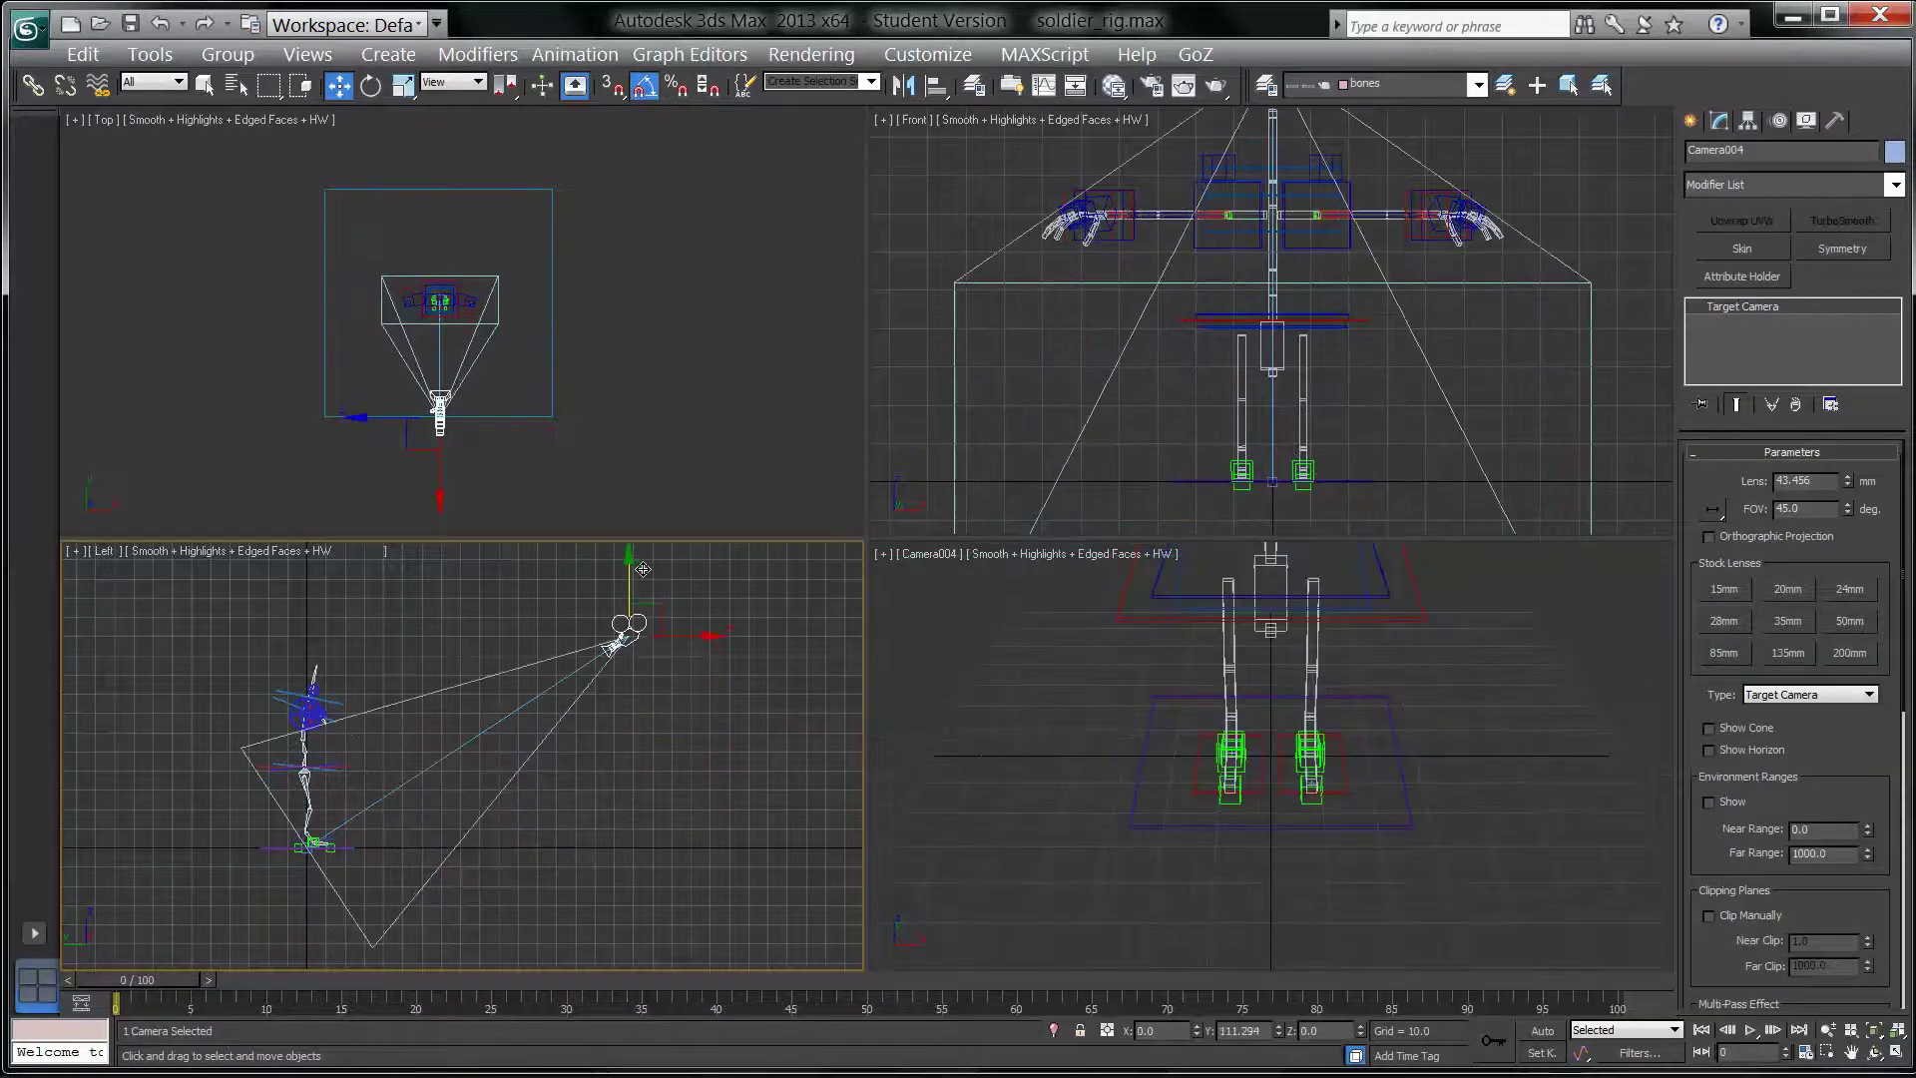
pyautogui.click(1790, 621)
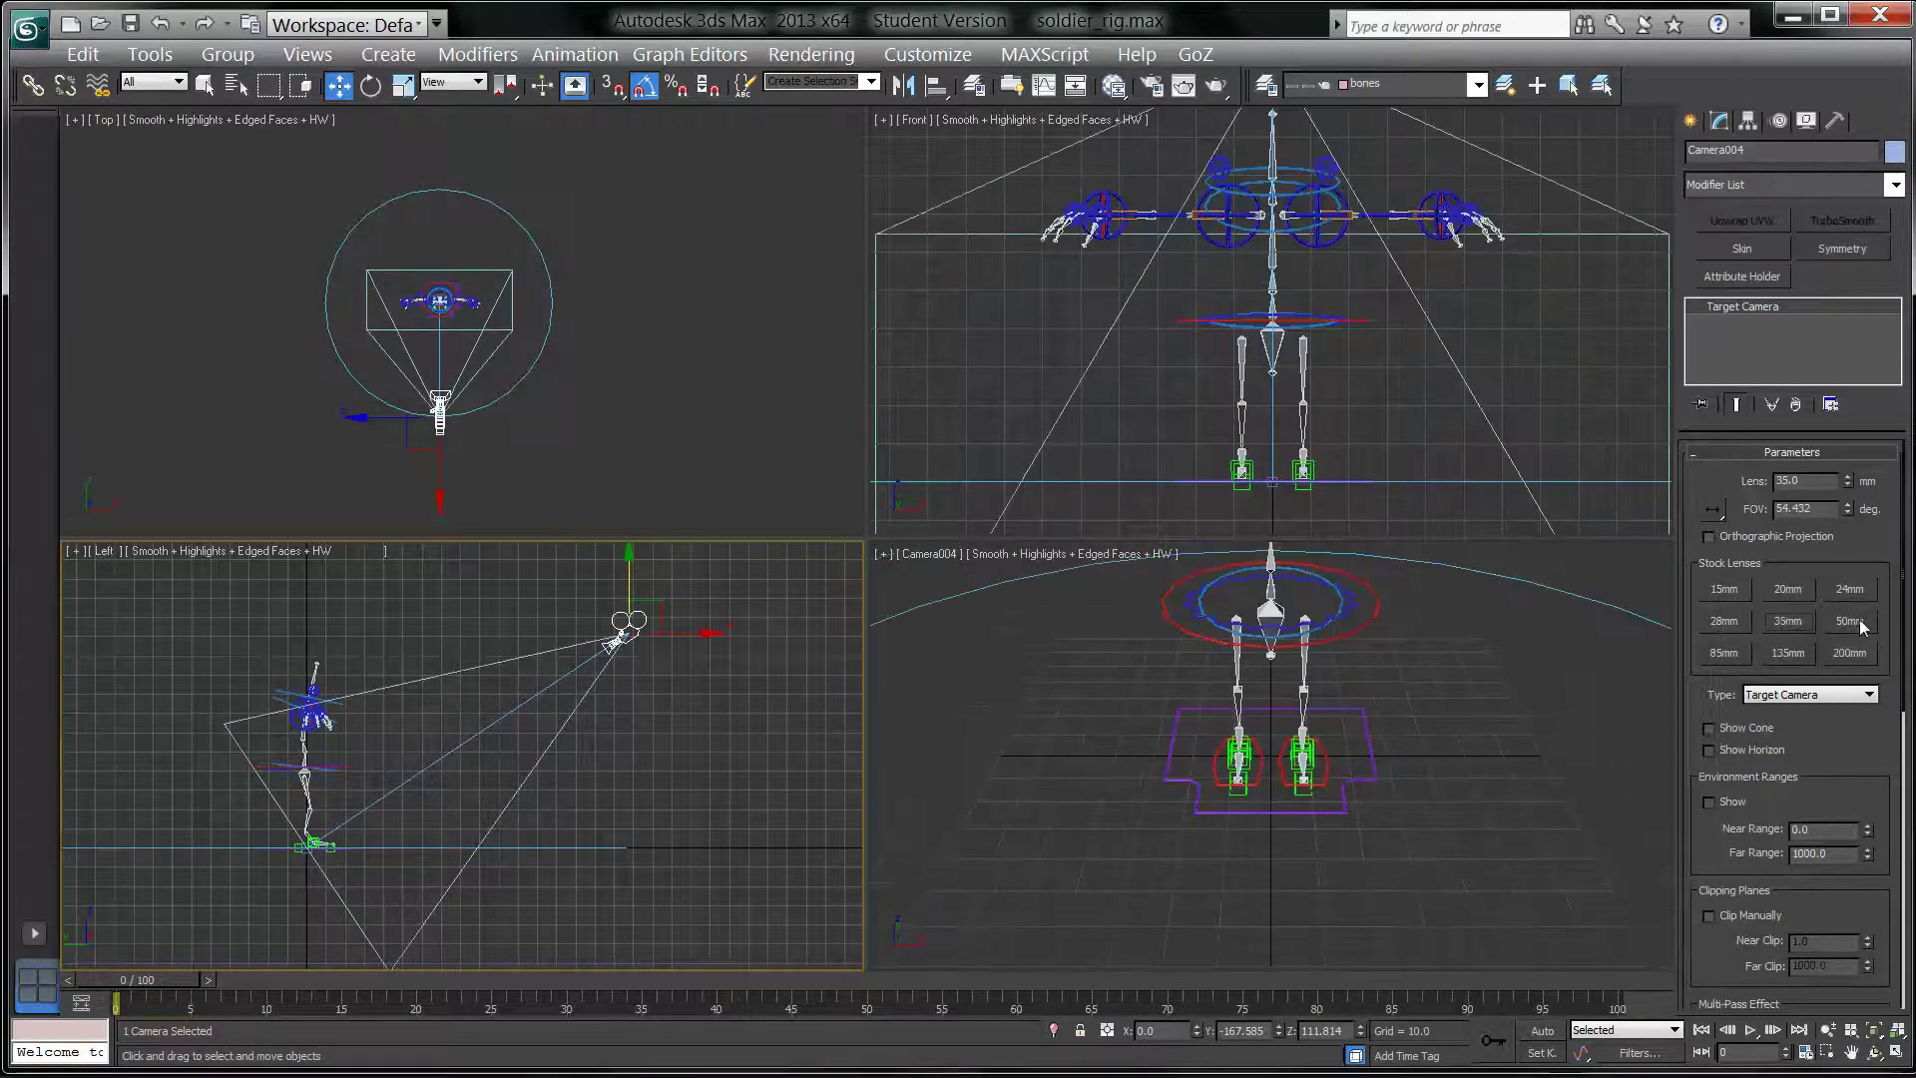
pyautogui.click(1724, 620)
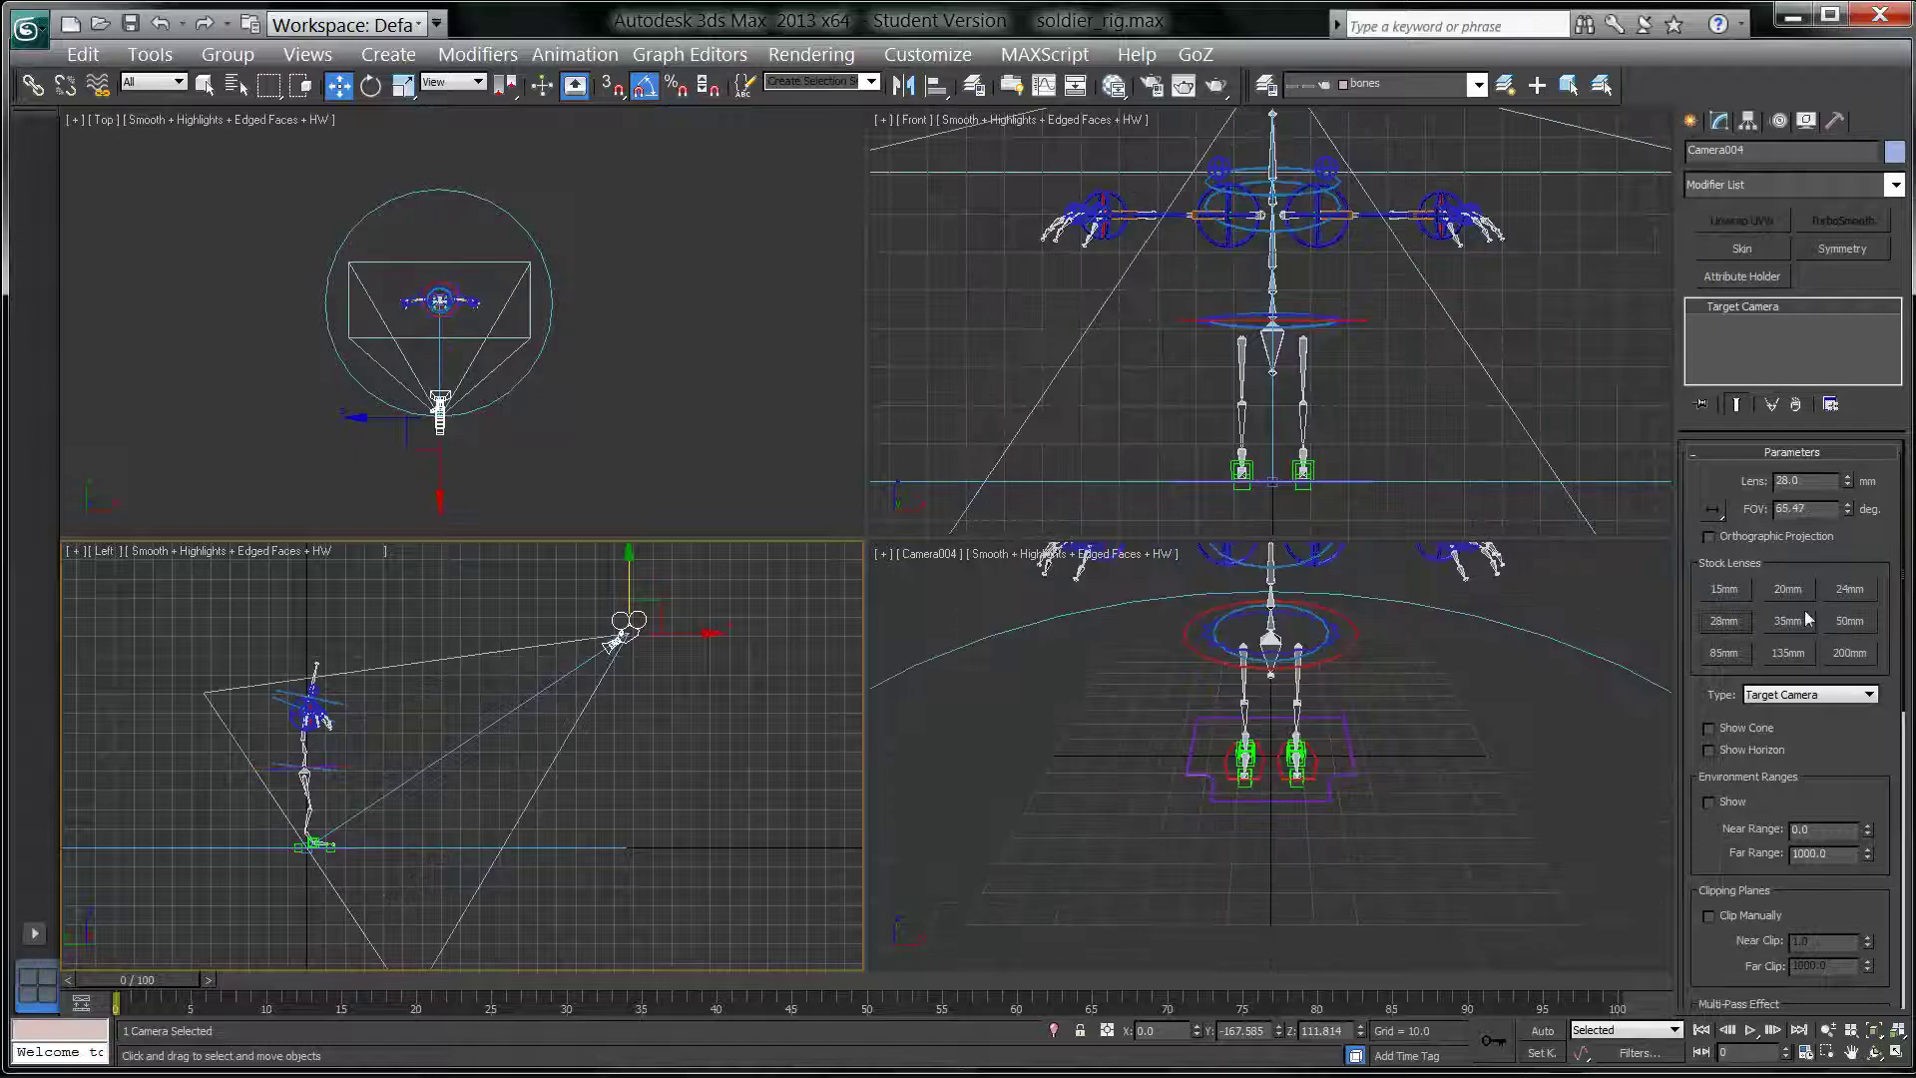
pyautogui.click(1845, 589)
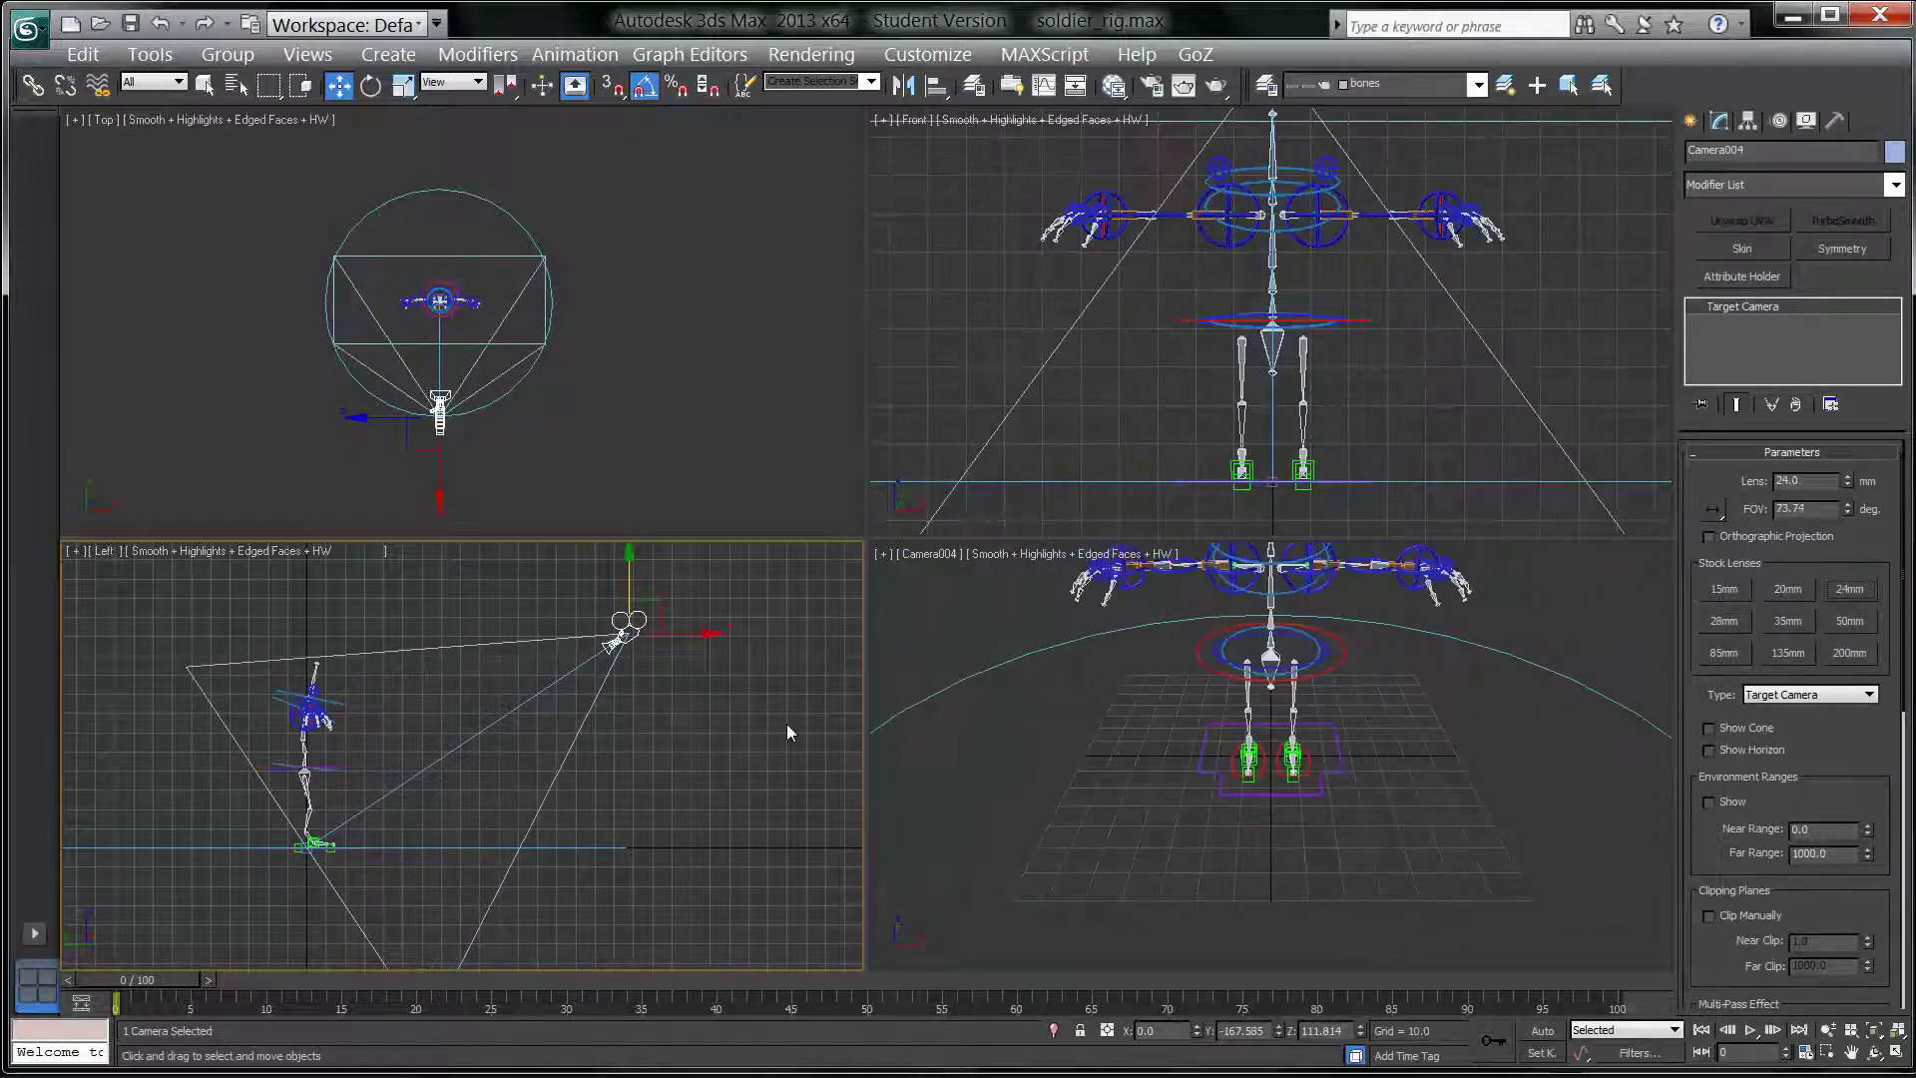
# Step: Slide Camera004 farther out and along X until its view frames the whole rig
pyautogui.moveTo(768, 671); pyautogui.dragTo(763, 732, button='middle')
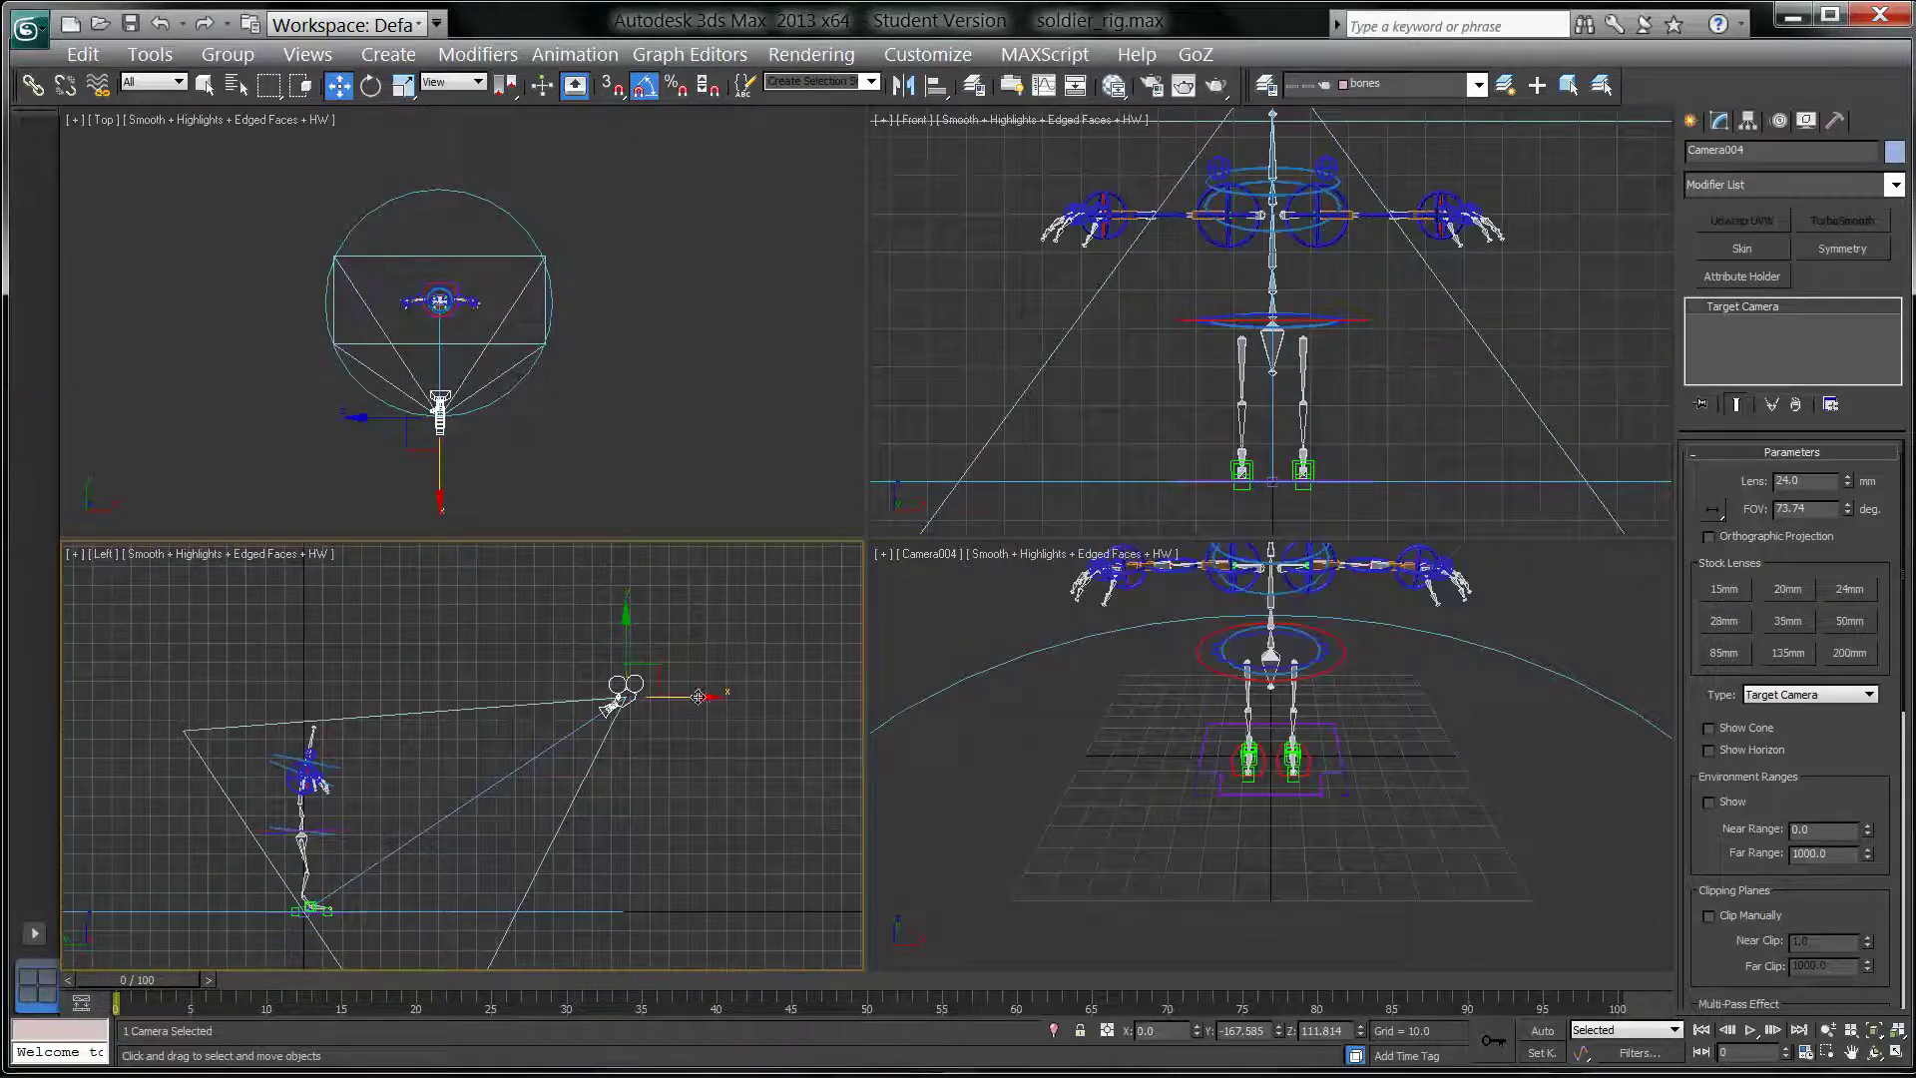
pyautogui.moveTo(697, 695); pyautogui.dragTo(739, 620)
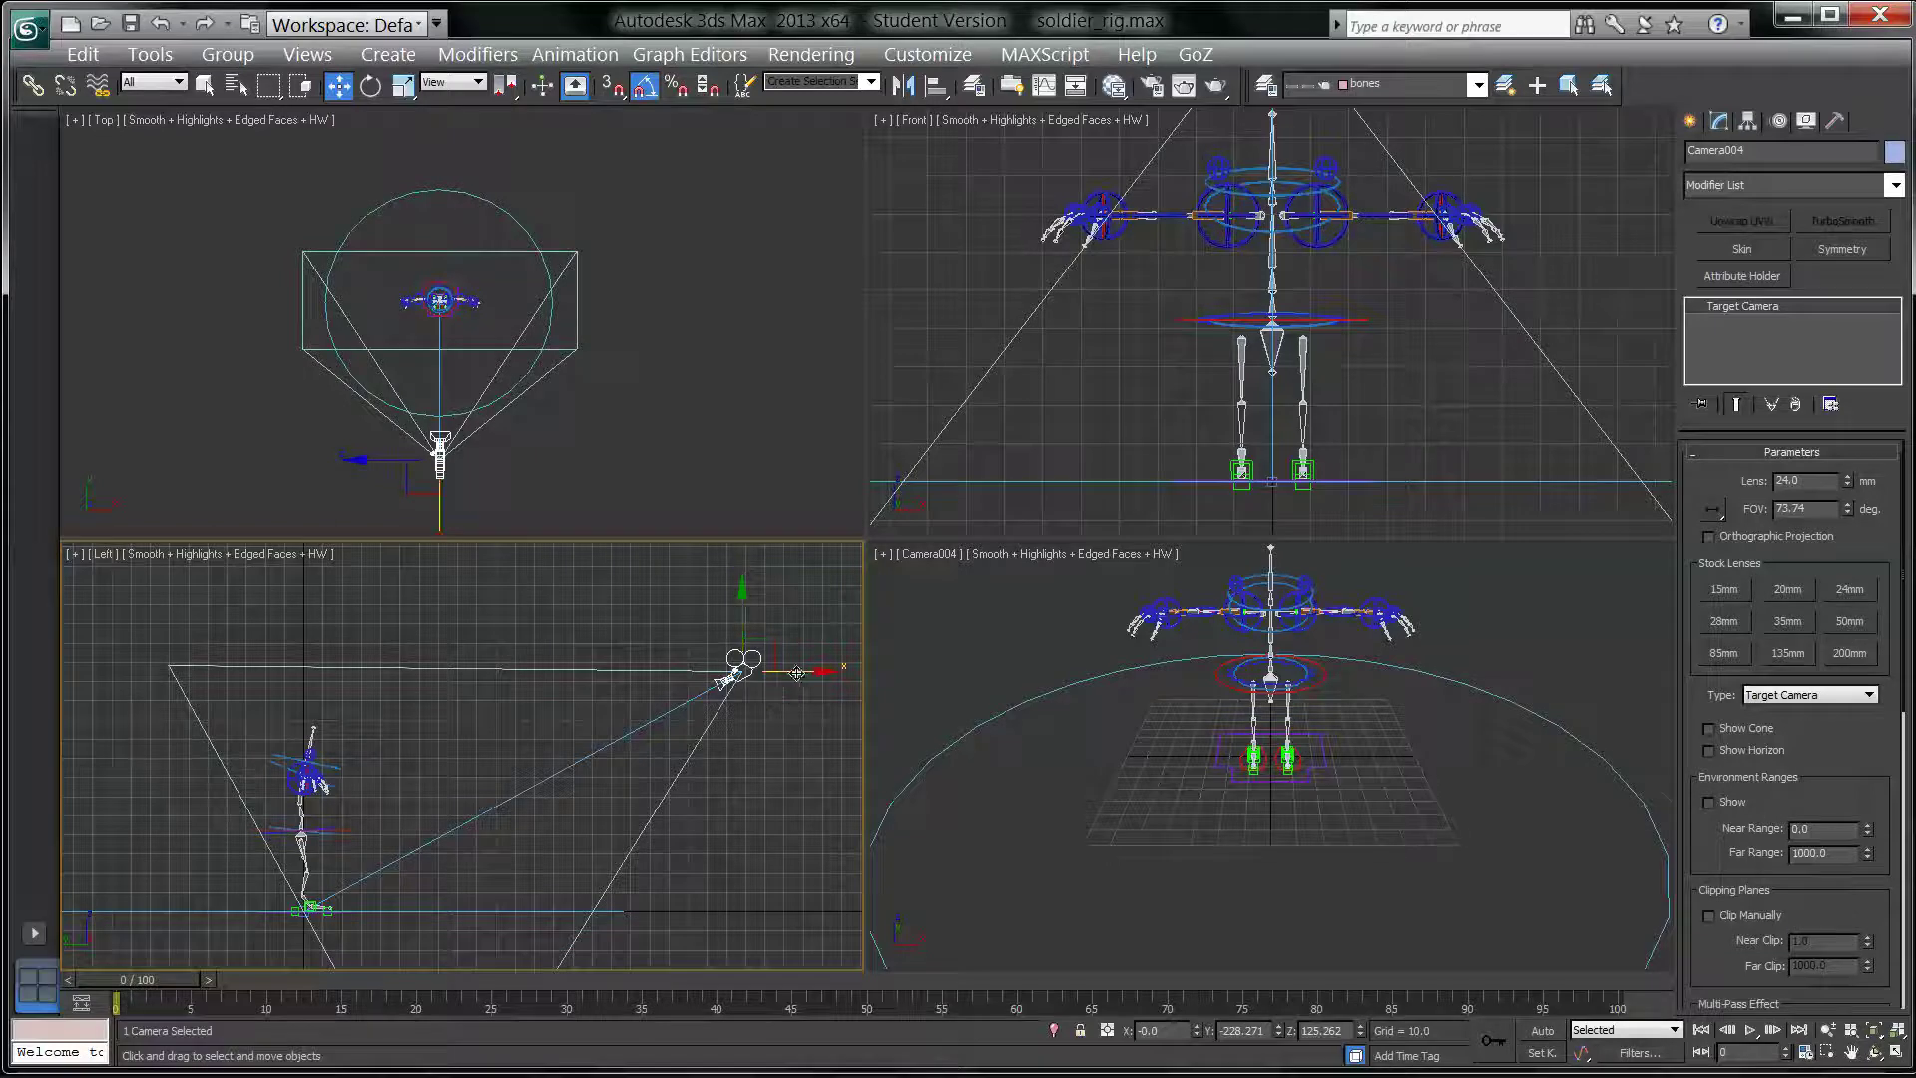
pyautogui.moveTo(797, 671); pyautogui.dragTo(615, 564)
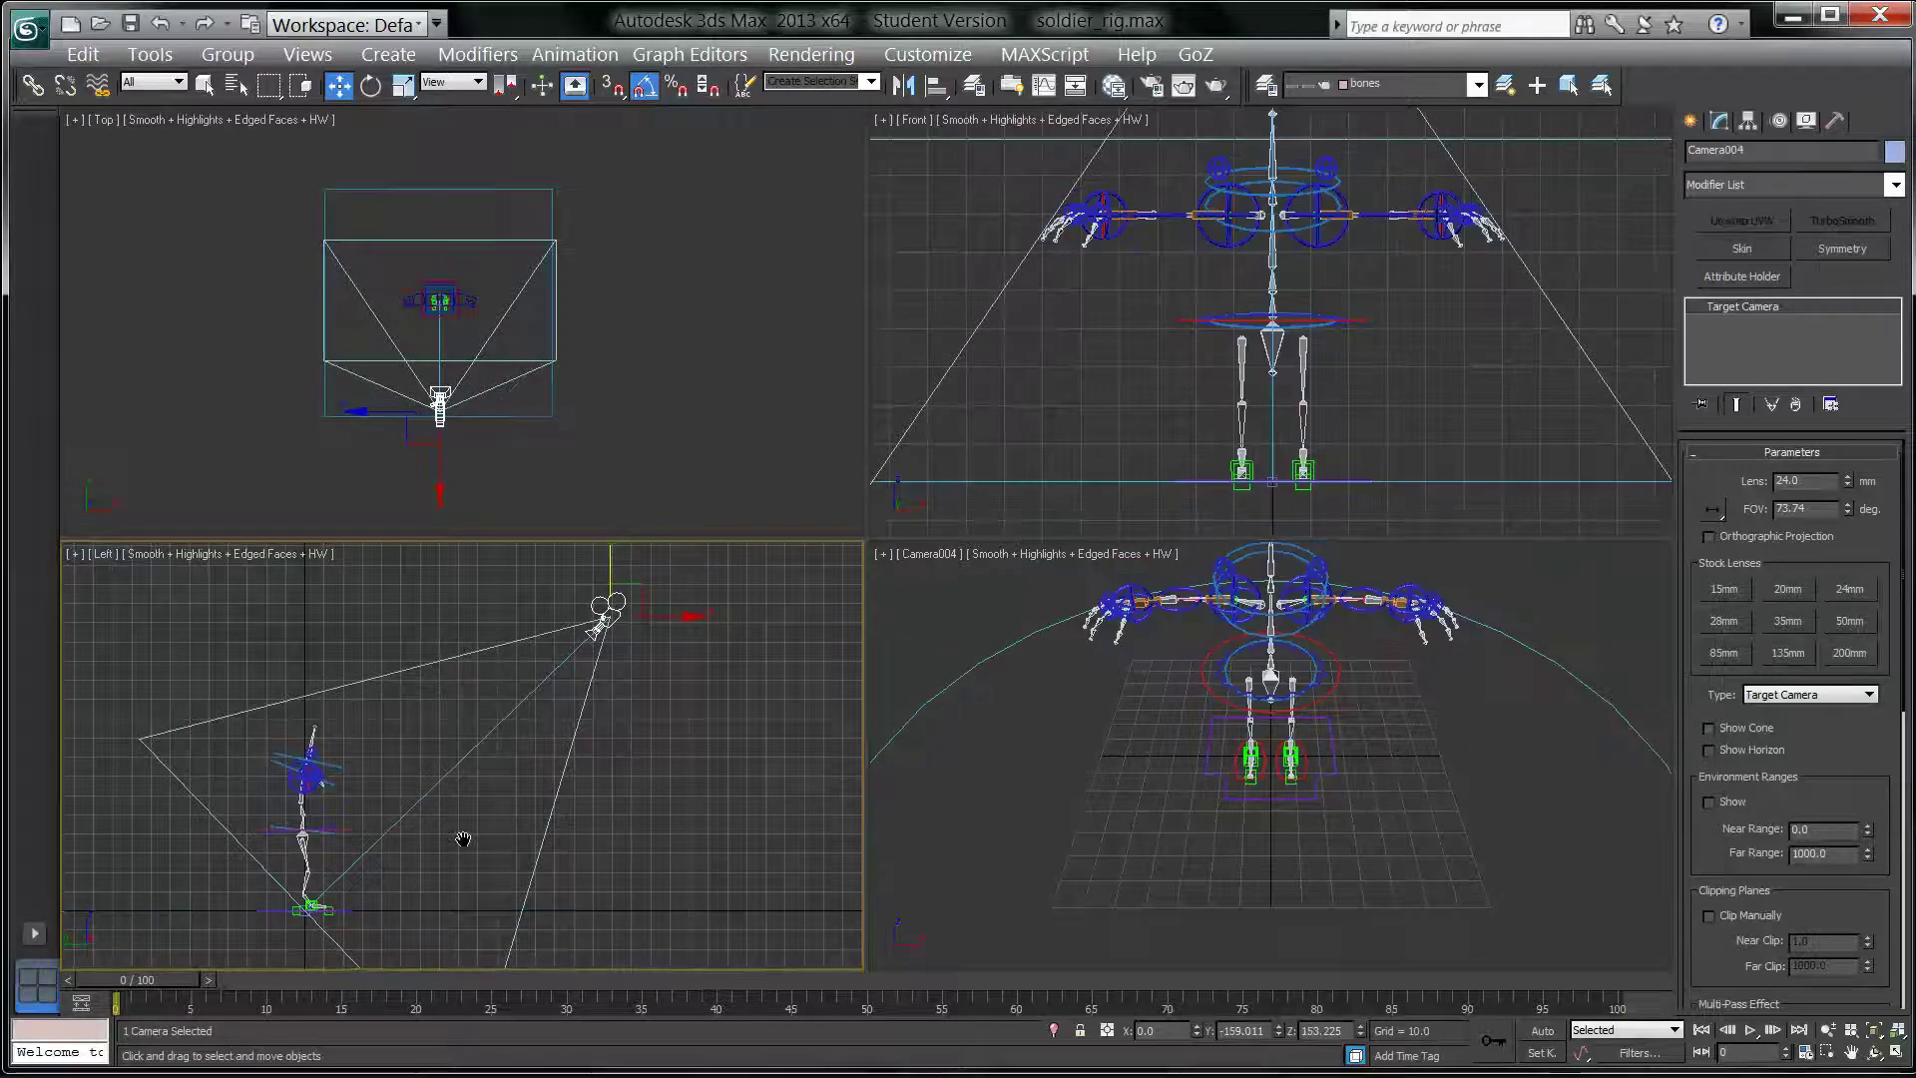
pyautogui.moveTo(462, 834); pyautogui.dragTo(524, 823, button='middle')
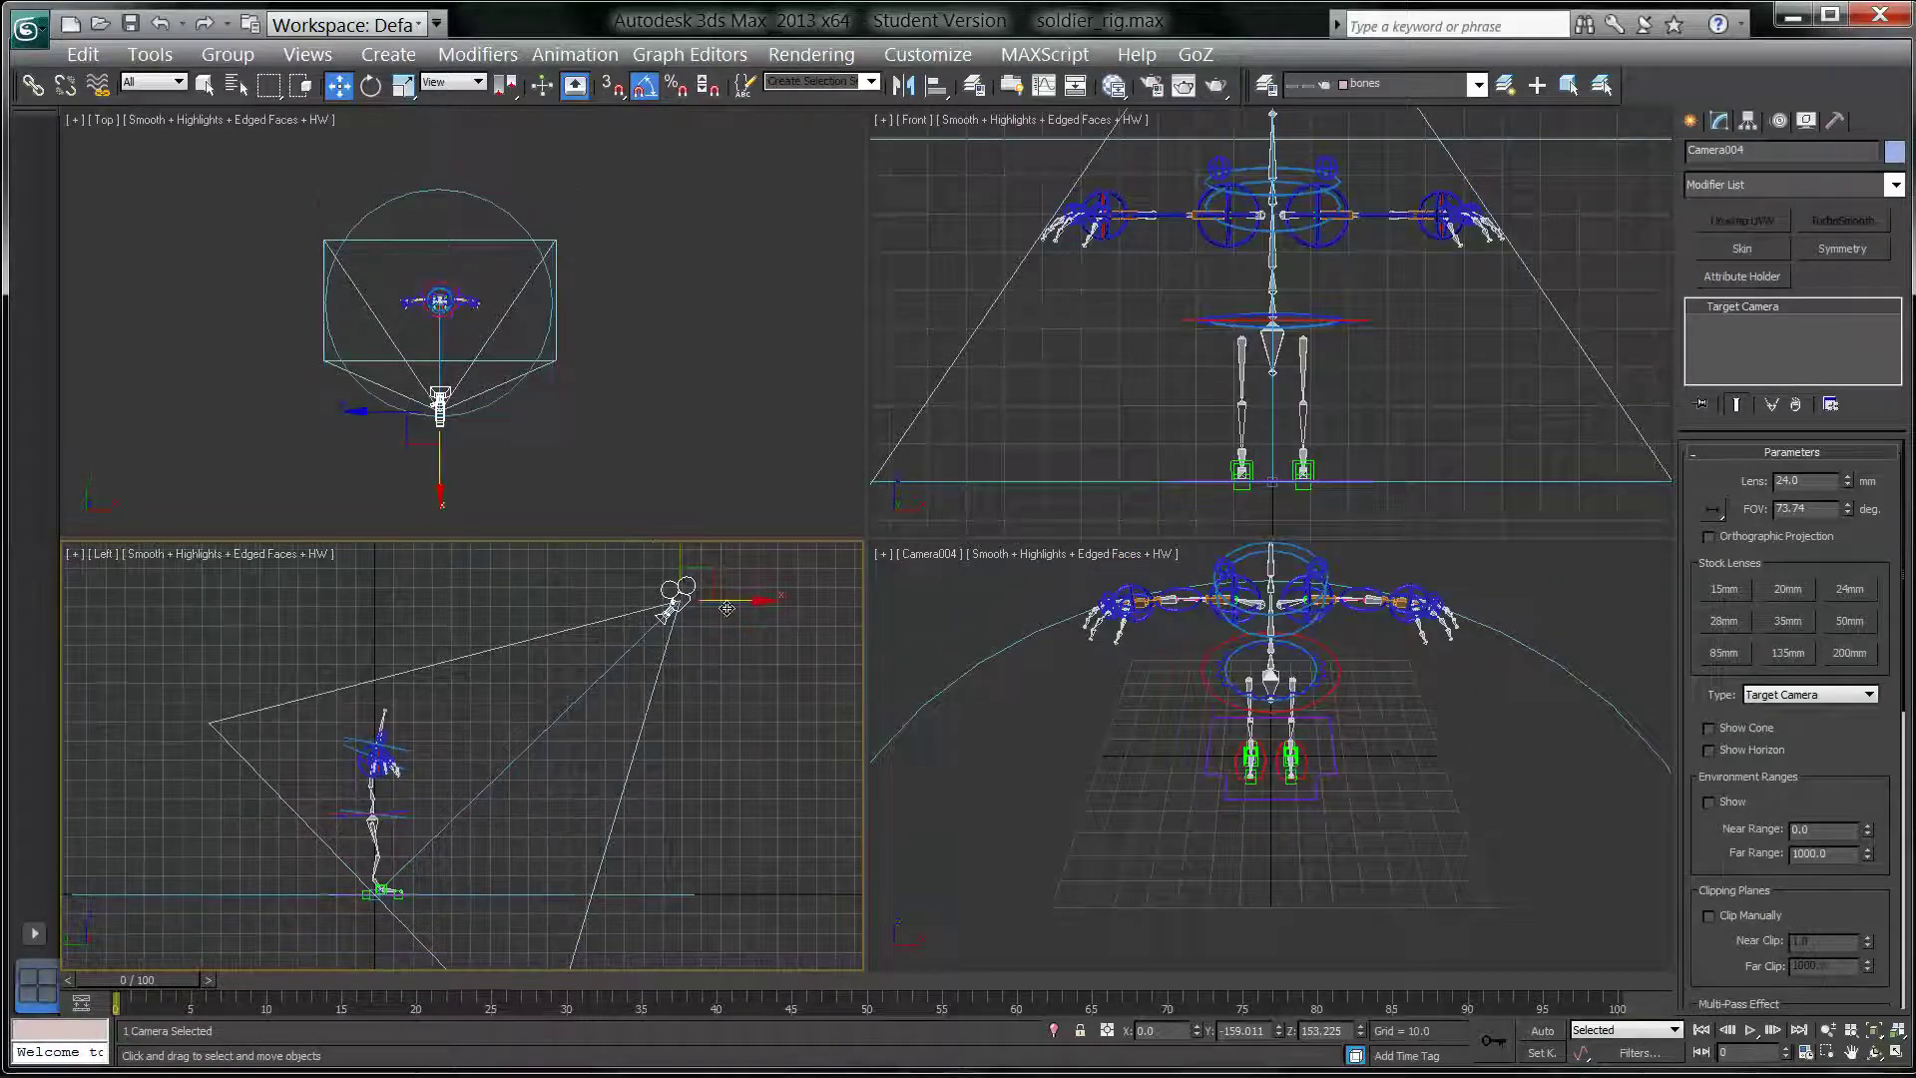
pyautogui.moveTo(736, 612); pyautogui.dragTo(805, 613)
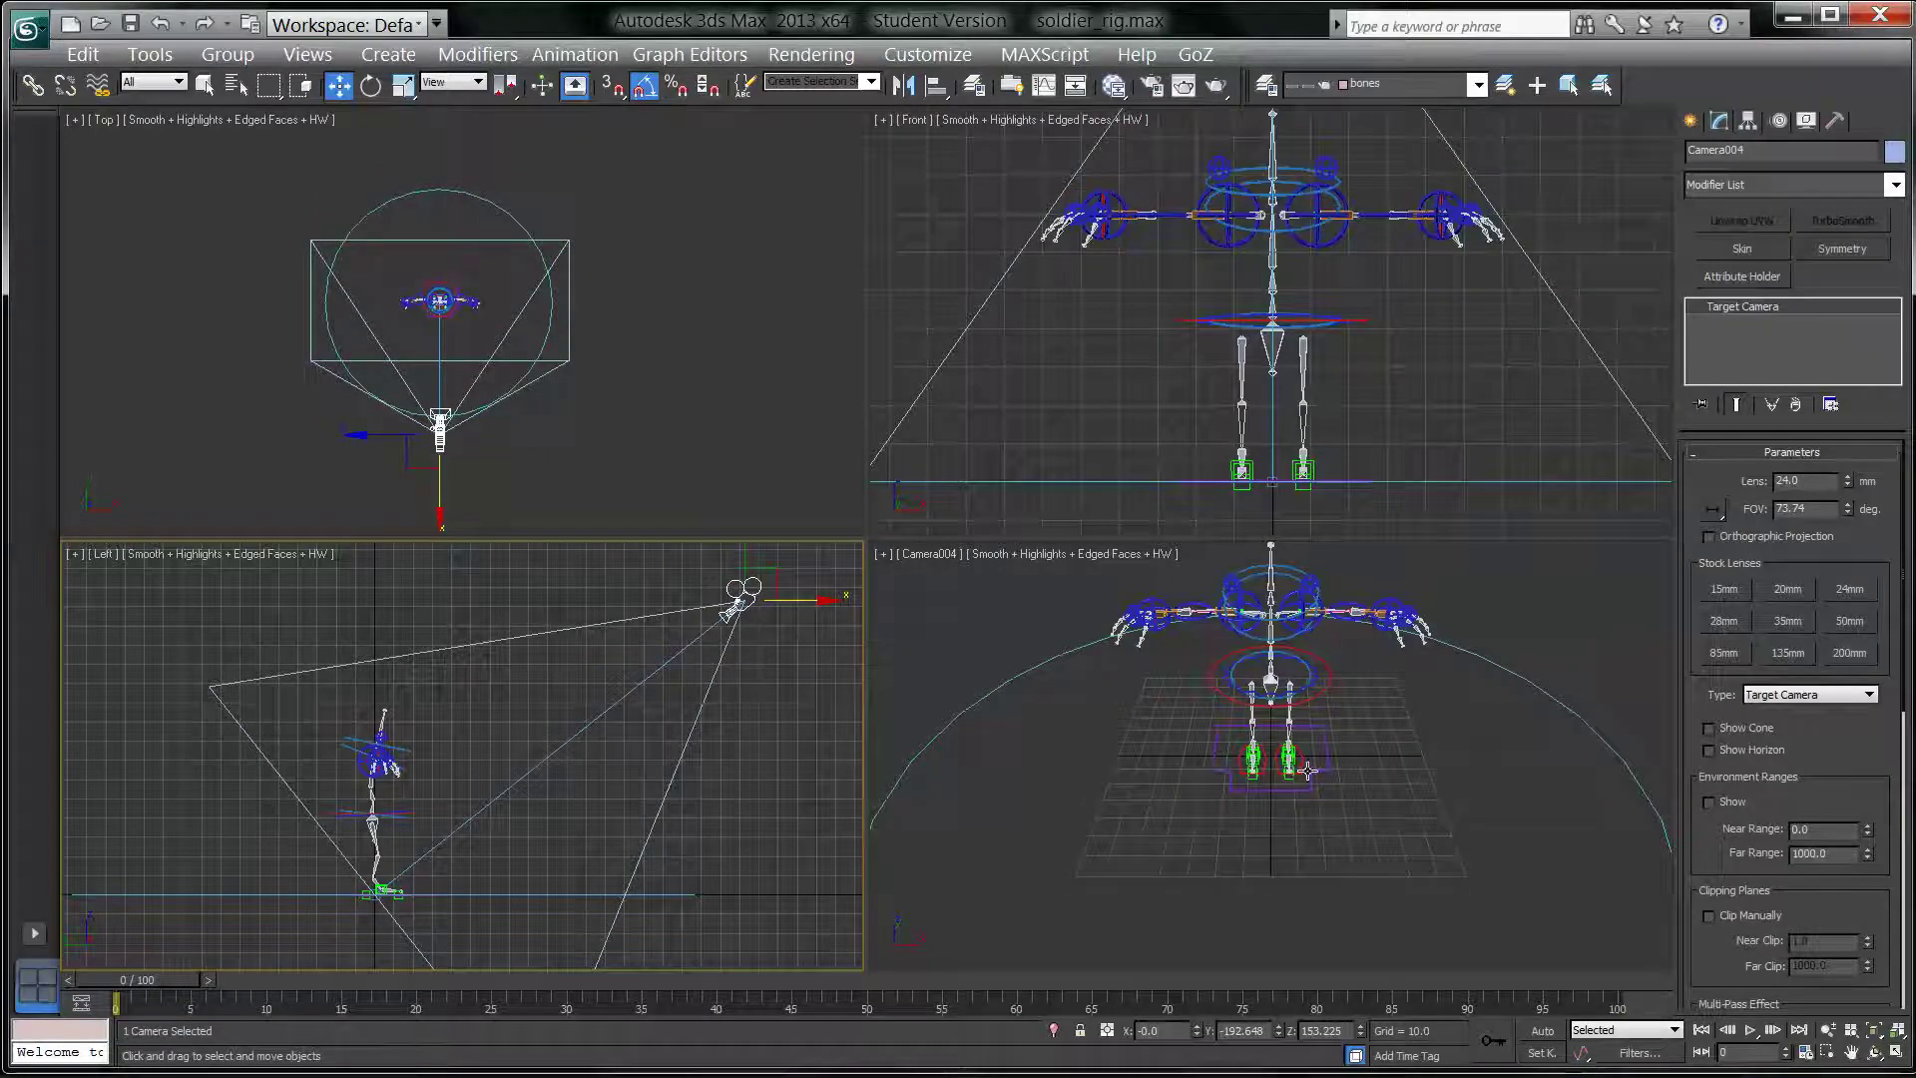
pyautogui.scroll(3, 556, 842)
pyautogui.scroll(2, 470, 884)
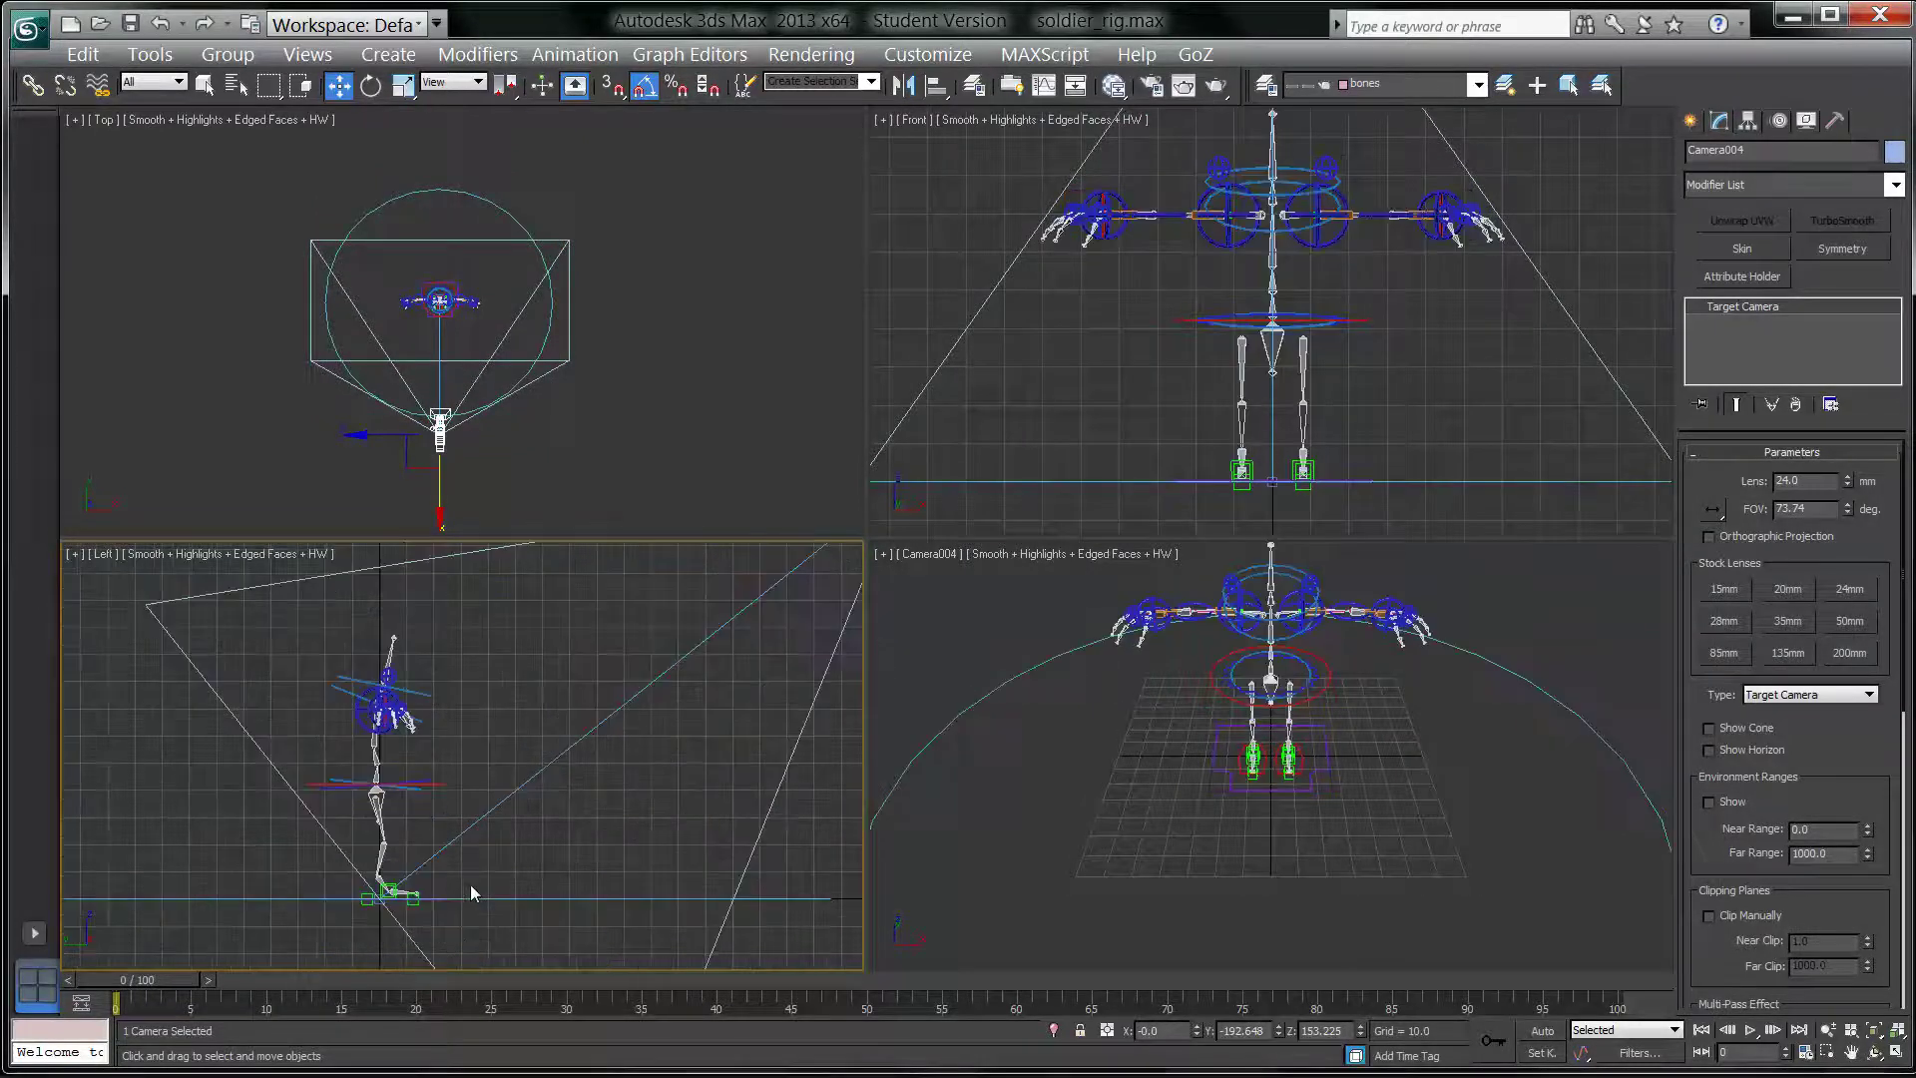
pyautogui.moveTo(470, 884); pyautogui.dragTo(543, 748, button='middle')
pyautogui.scroll(3, 492, 821)
pyautogui.moveTo(492, 821); pyautogui.dragTo(529, 785, button='middle')
pyautogui.scroll(2, 529, 786)
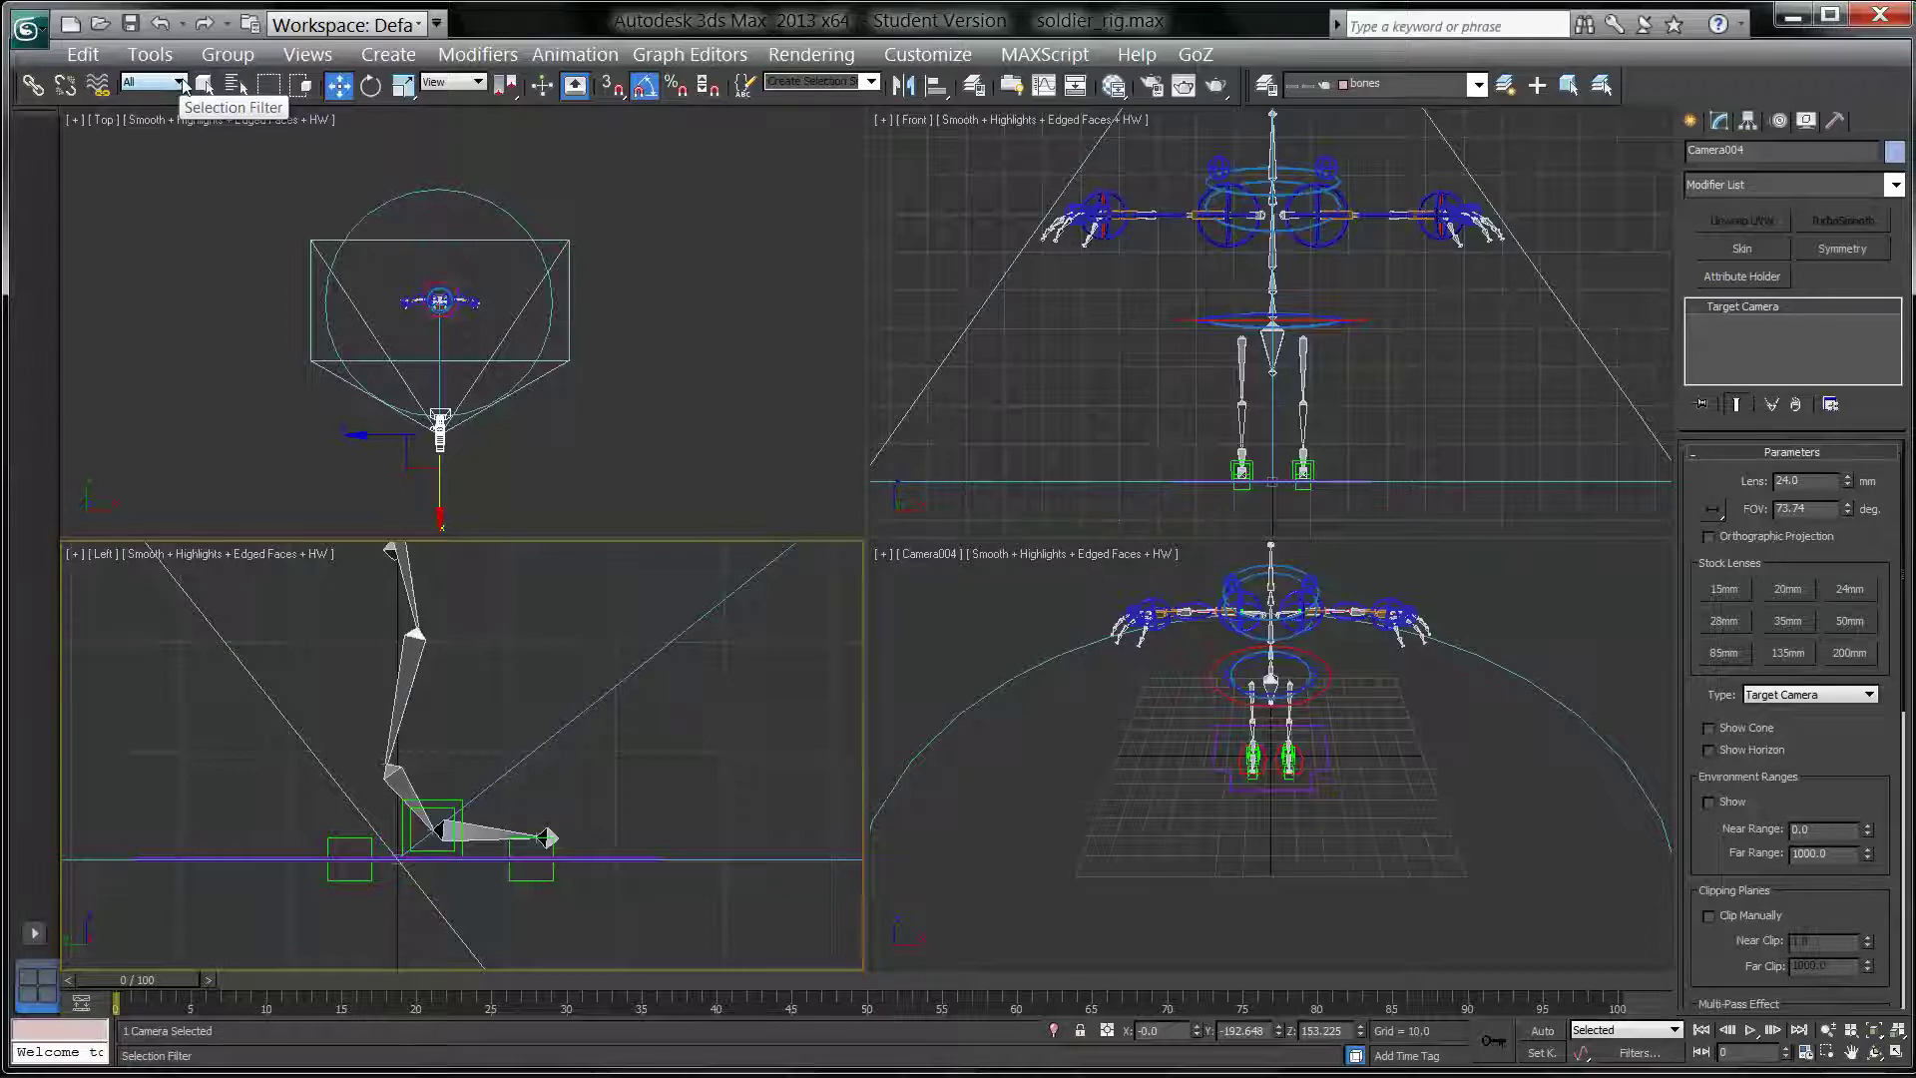
# Step: Limit selection to Cameras and raise Camera004.Target up to the rig's chest
pyautogui.click(182, 85)
pyautogui.click(155, 167)
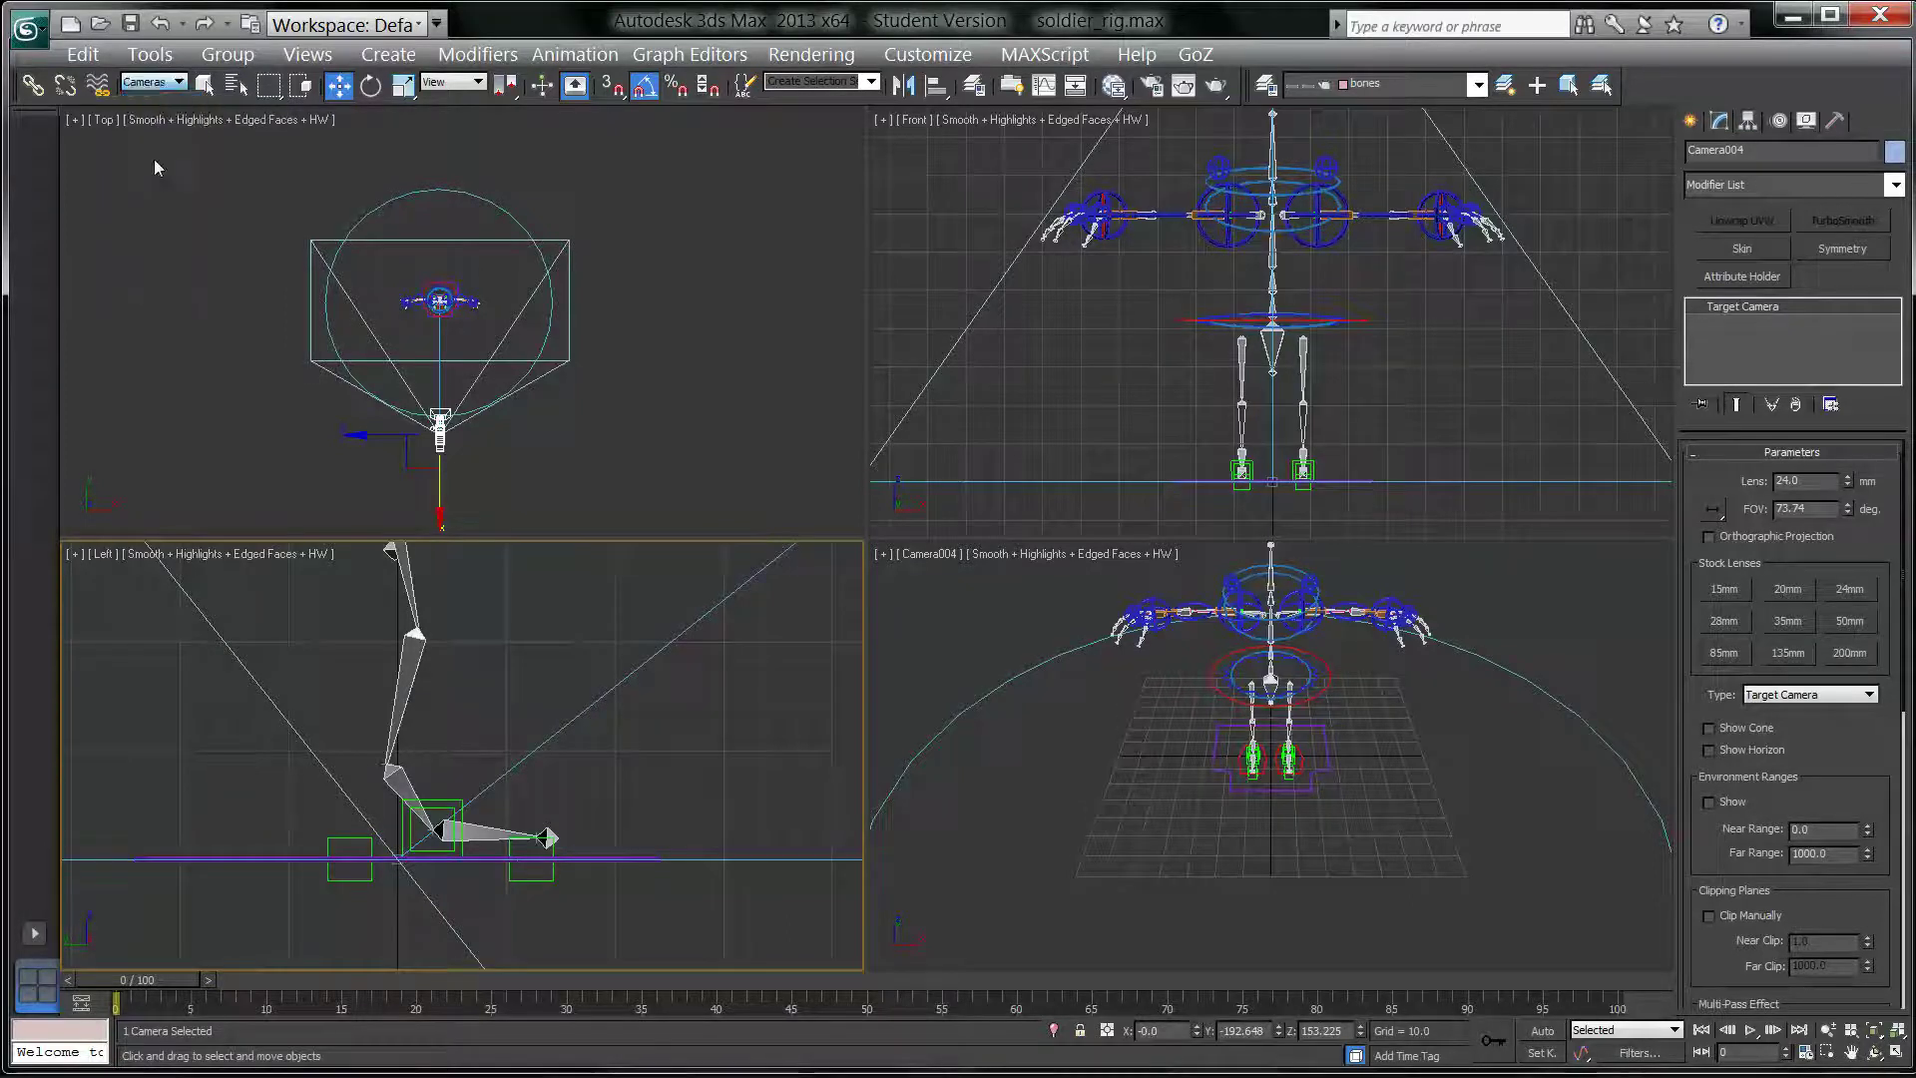
pyautogui.click(399, 857)
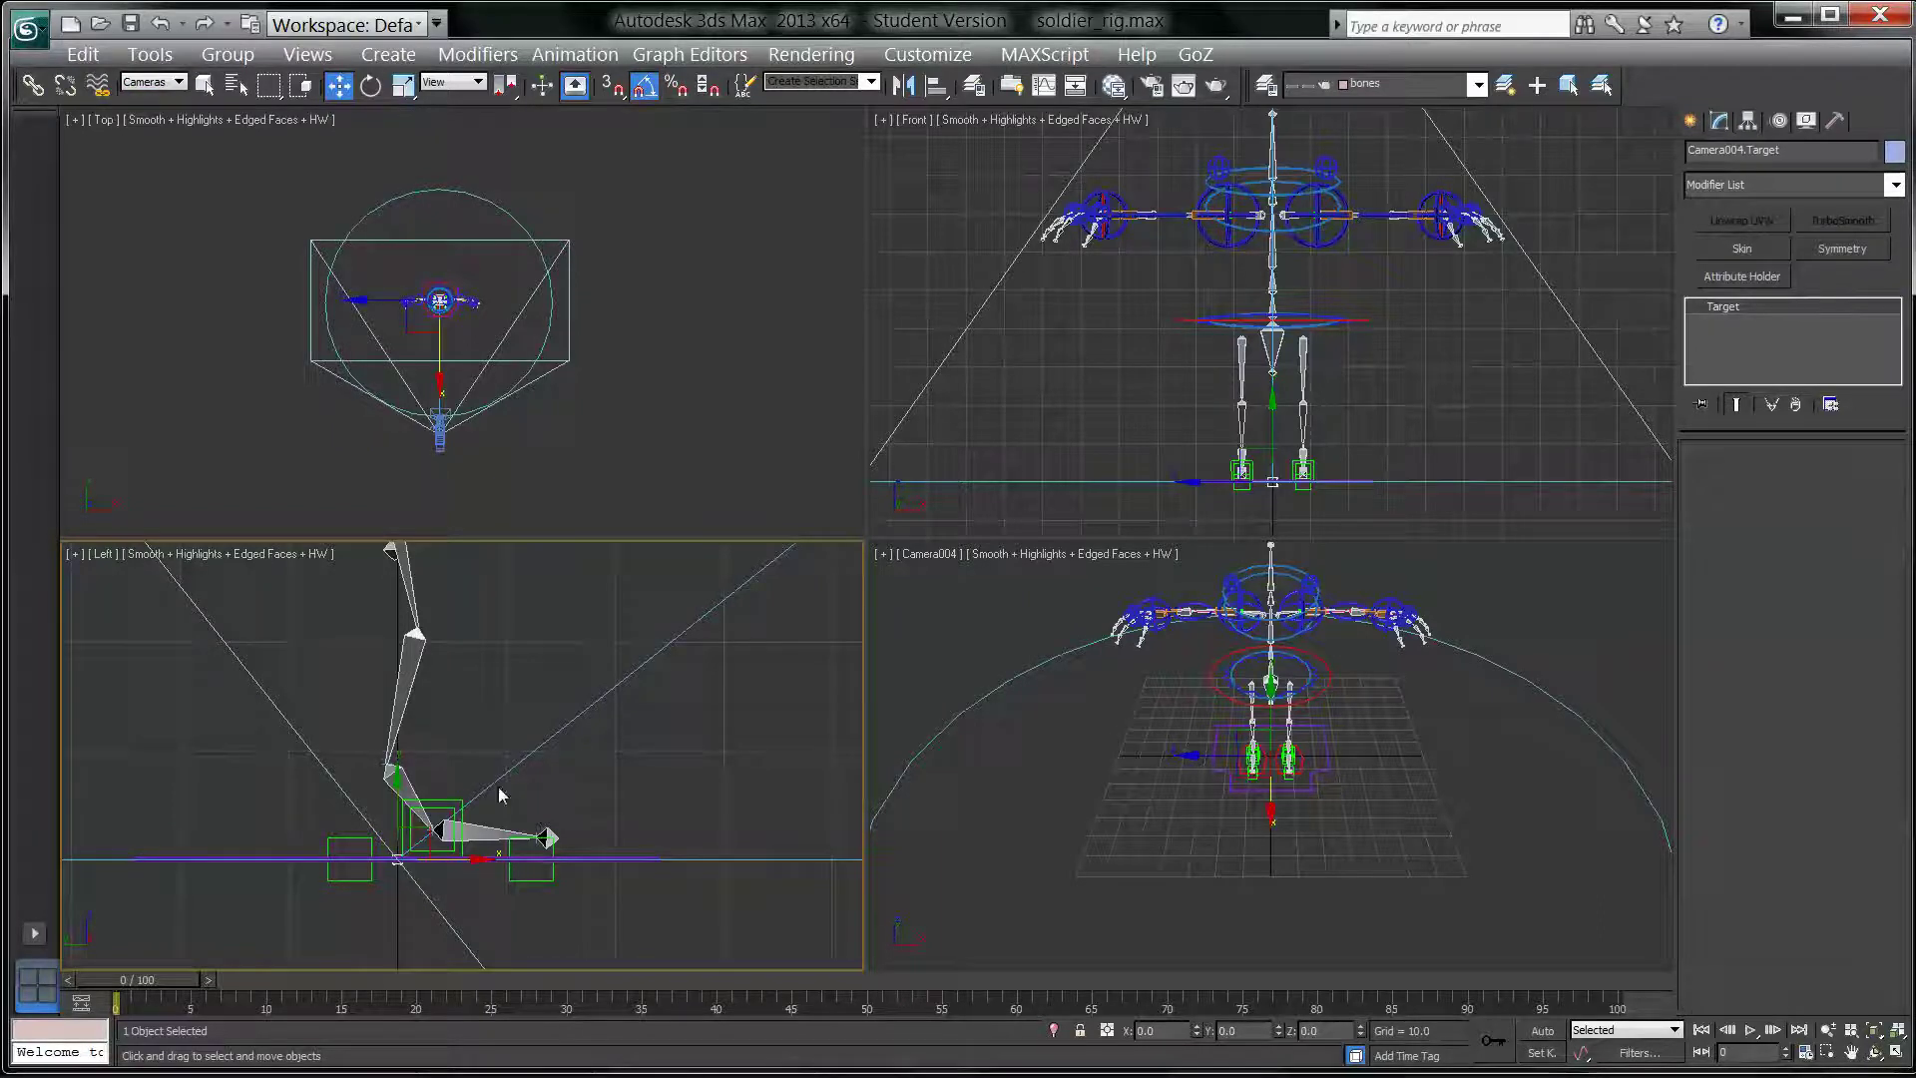
pyautogui.scroll(-4, 538, 810)
pyautogui.scroll(-3, 591, 768)
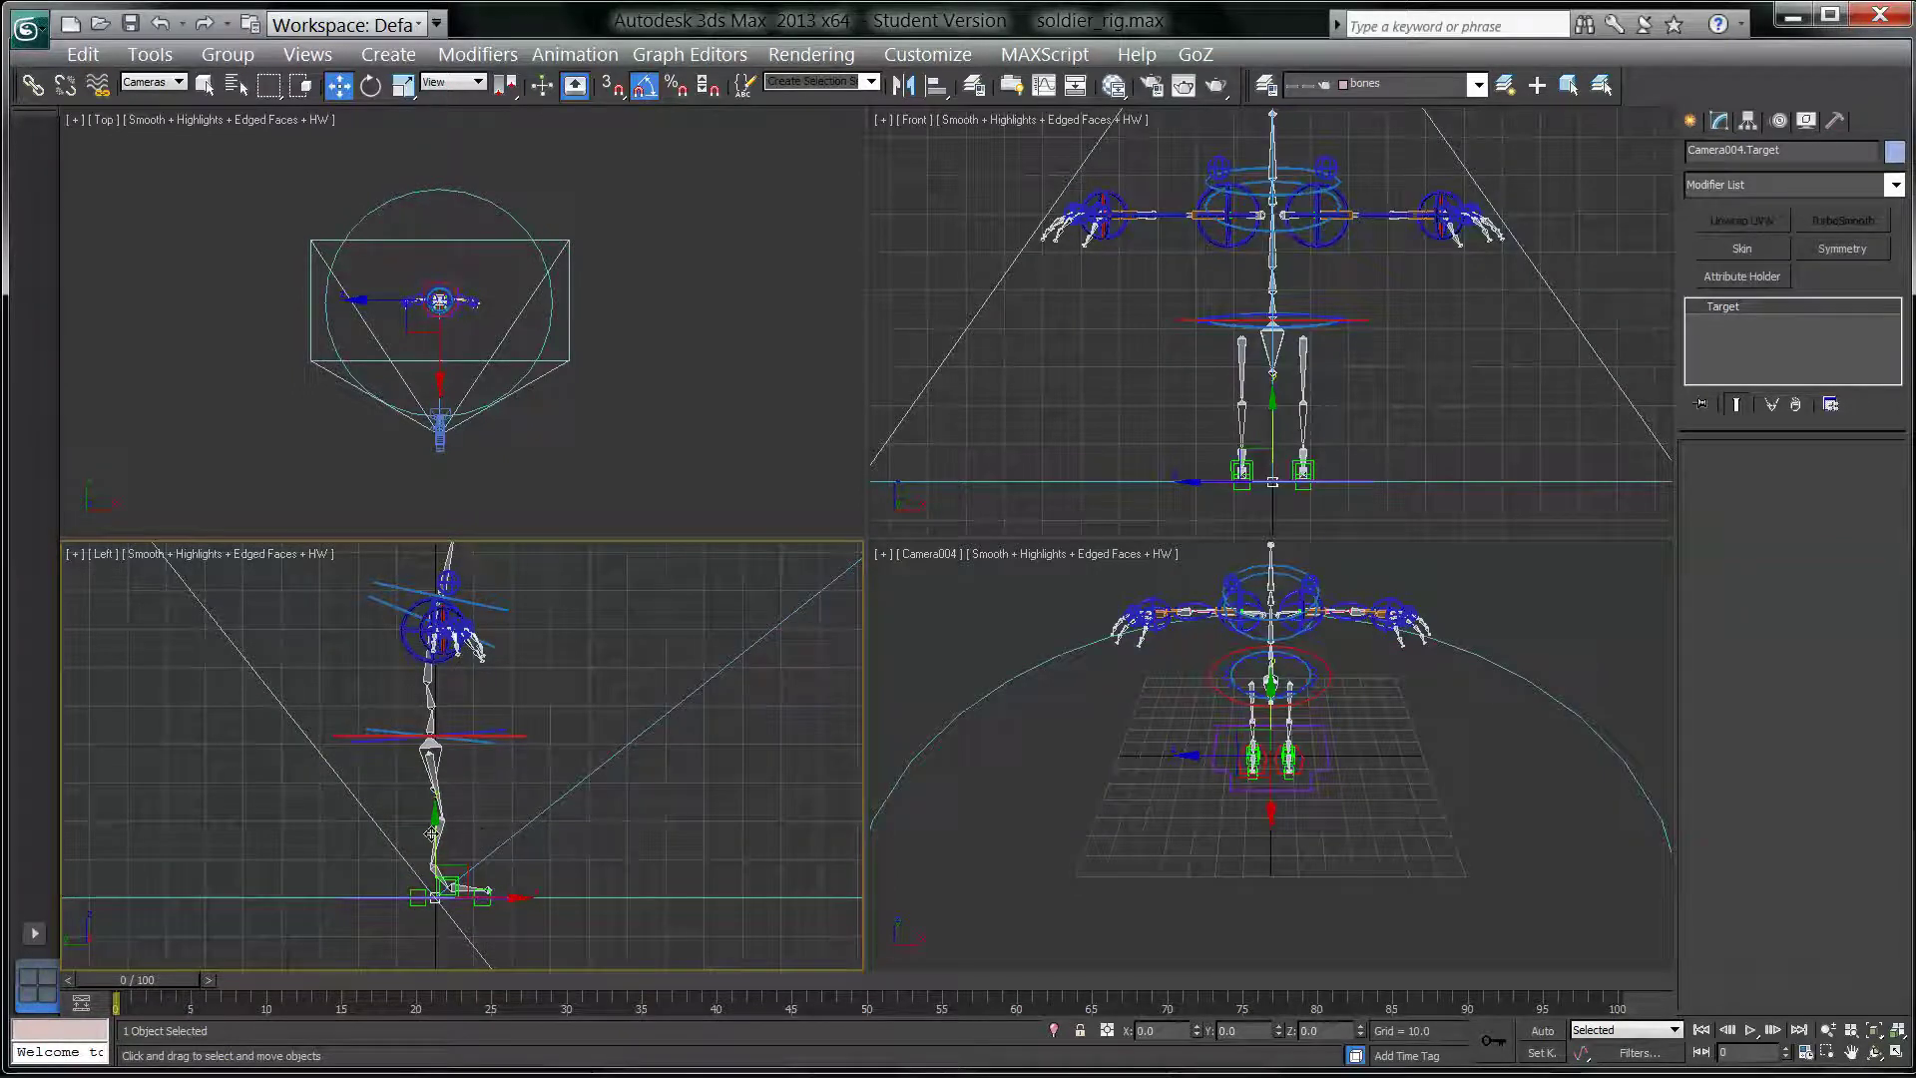
pyautogui.moveTo(436, 831); pyautogui.dragTo(445, 646)
# Step: Lower Camera004 in the Left viewport to sit at Y -192.646, Z 86.055
pyautogui.rightClick(649, 706)
pyautogui.click(685, 710)
pyautogui.moveTo(549, 804); pyautogui.dragTo(512, 792, button='middle')
pyautogui.scroll(-4, 599, 778)
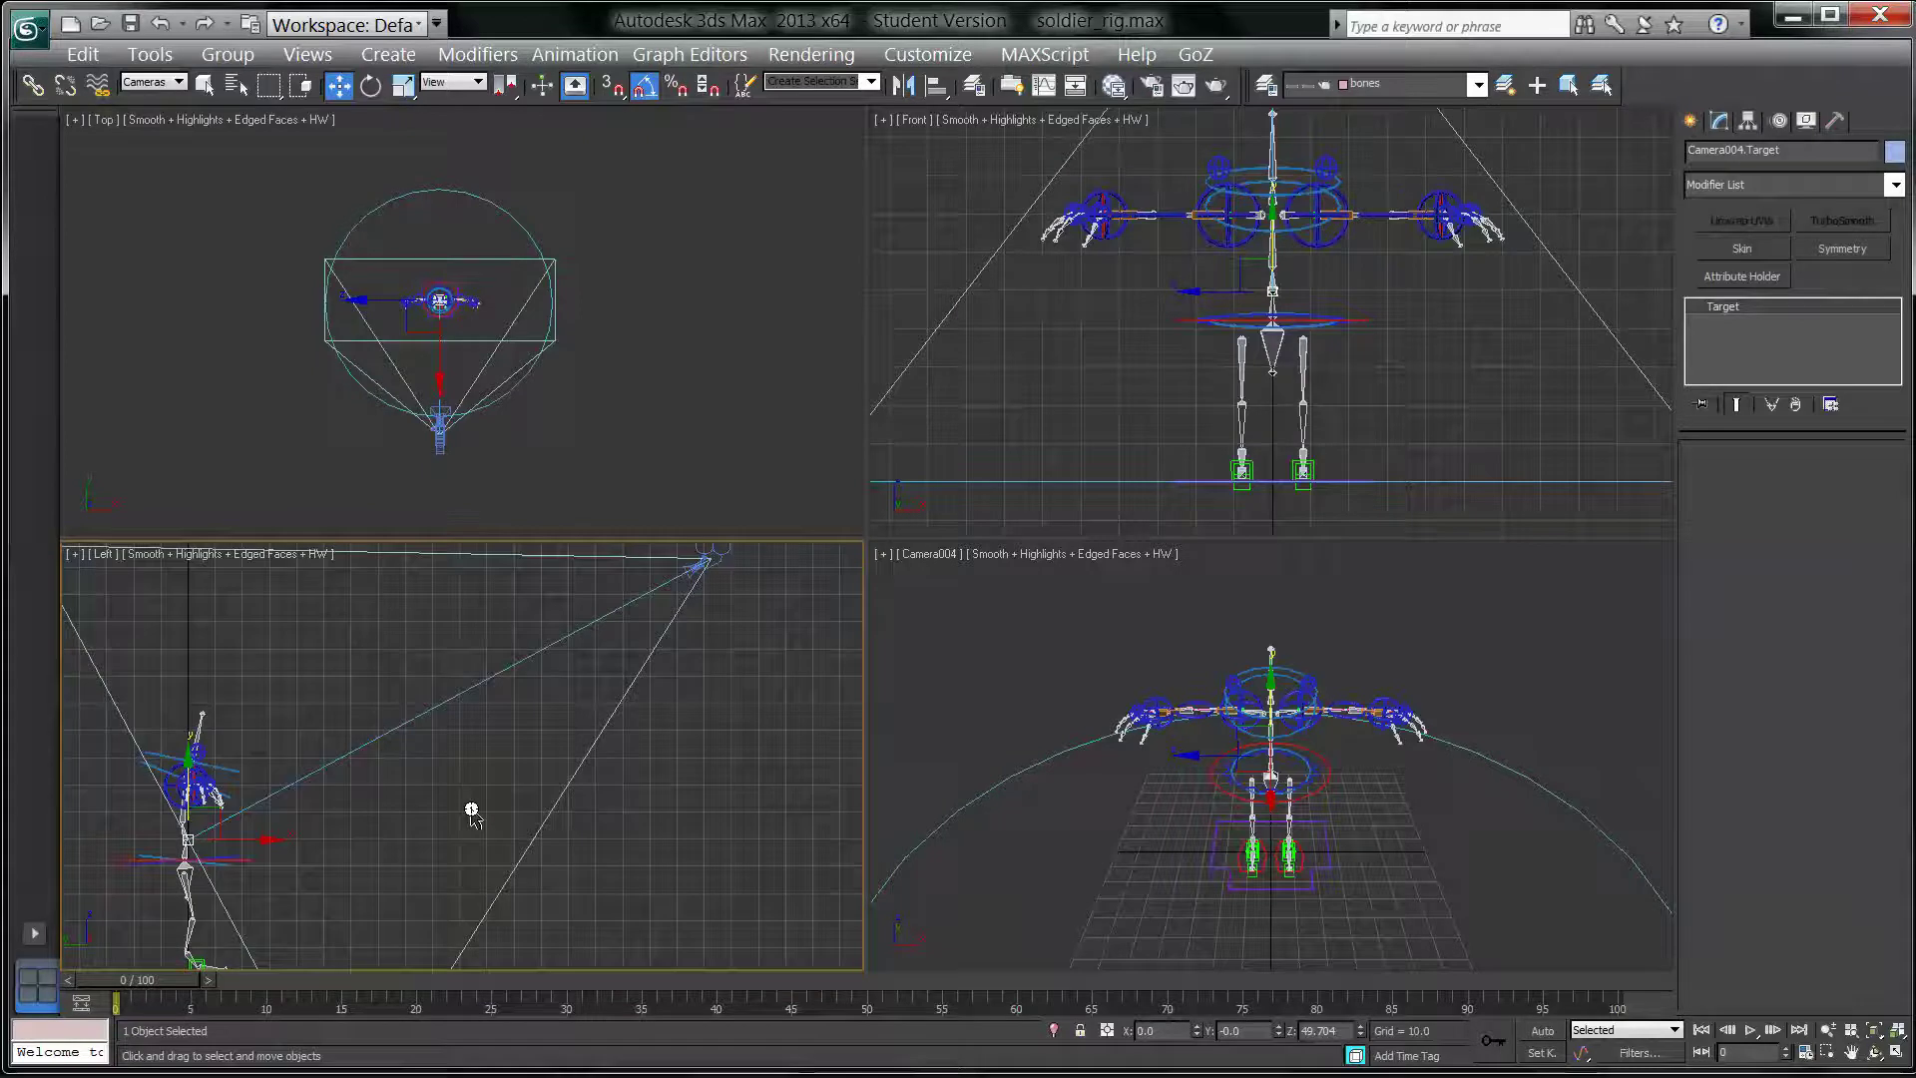
pyautogui.click(629, 619)
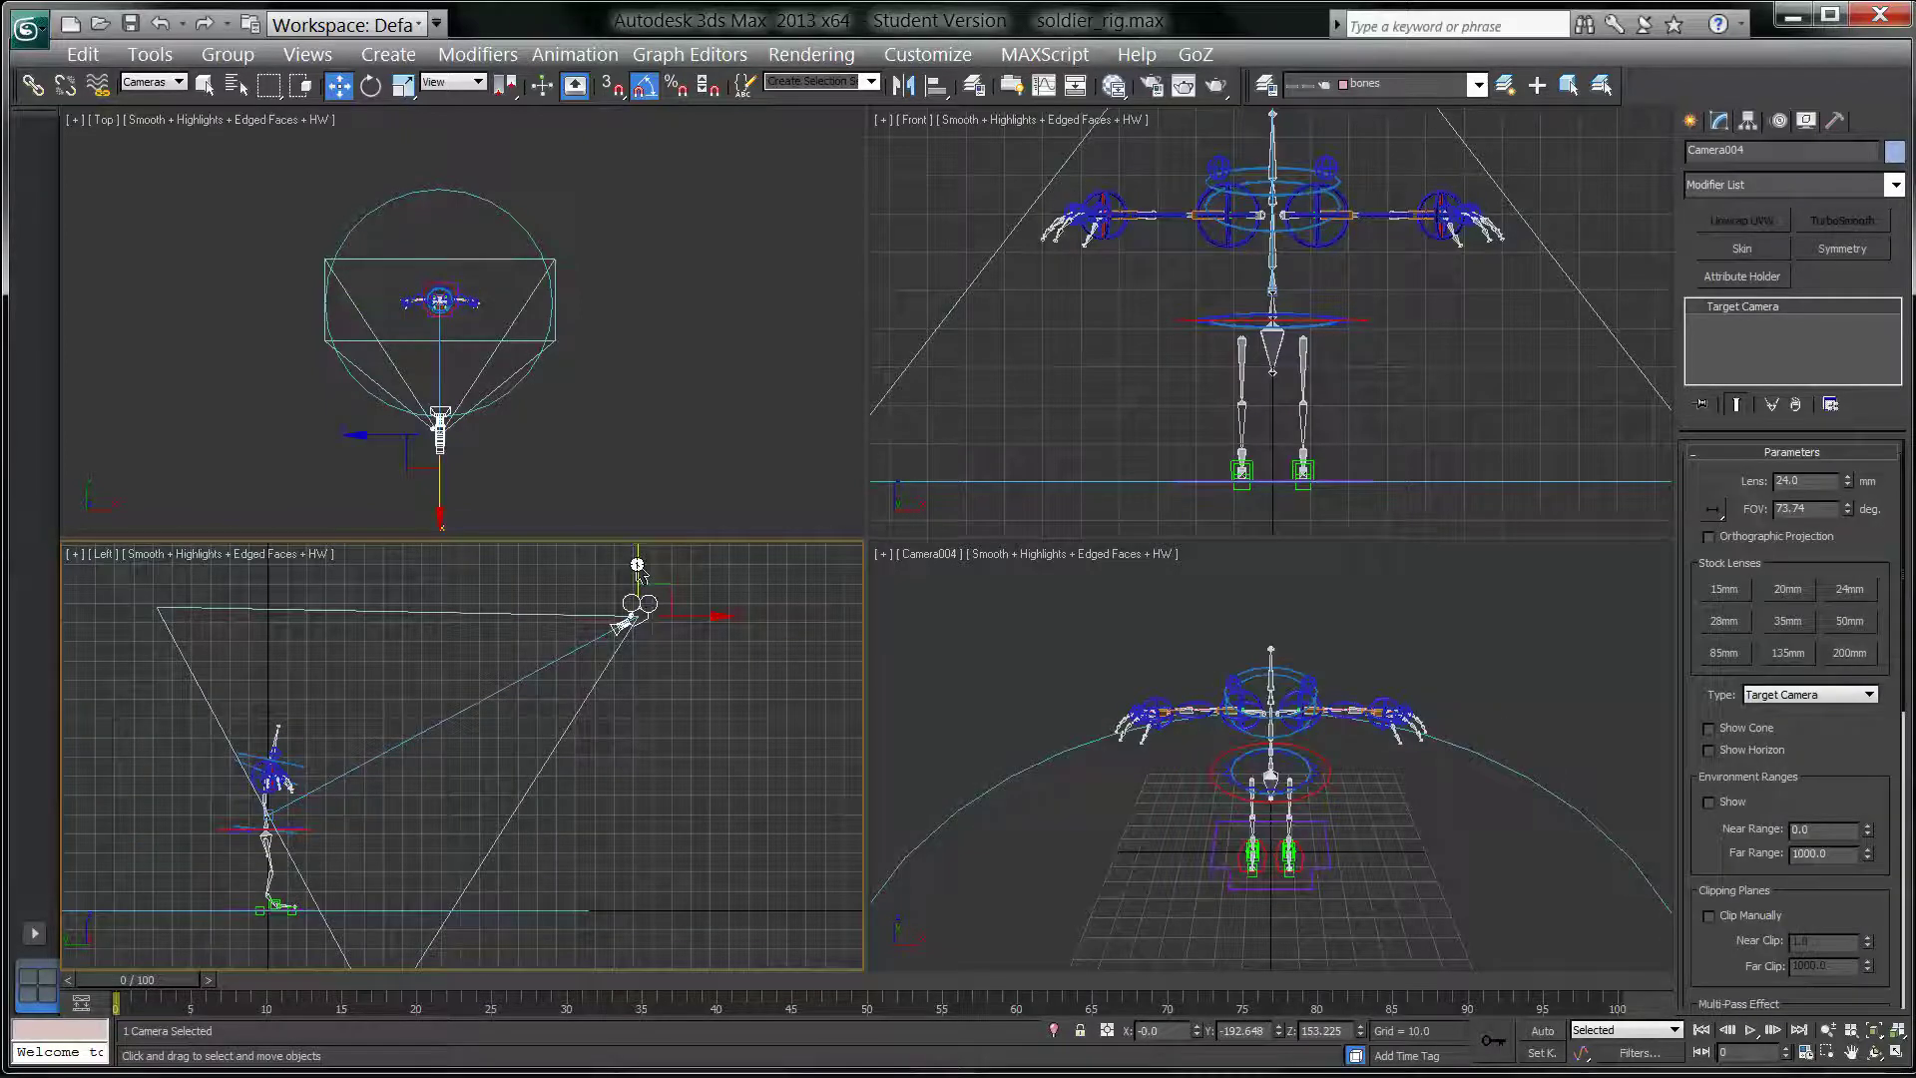
pyautogui.moveTo(636, 566); pyautogui.dragTo(648, 695)
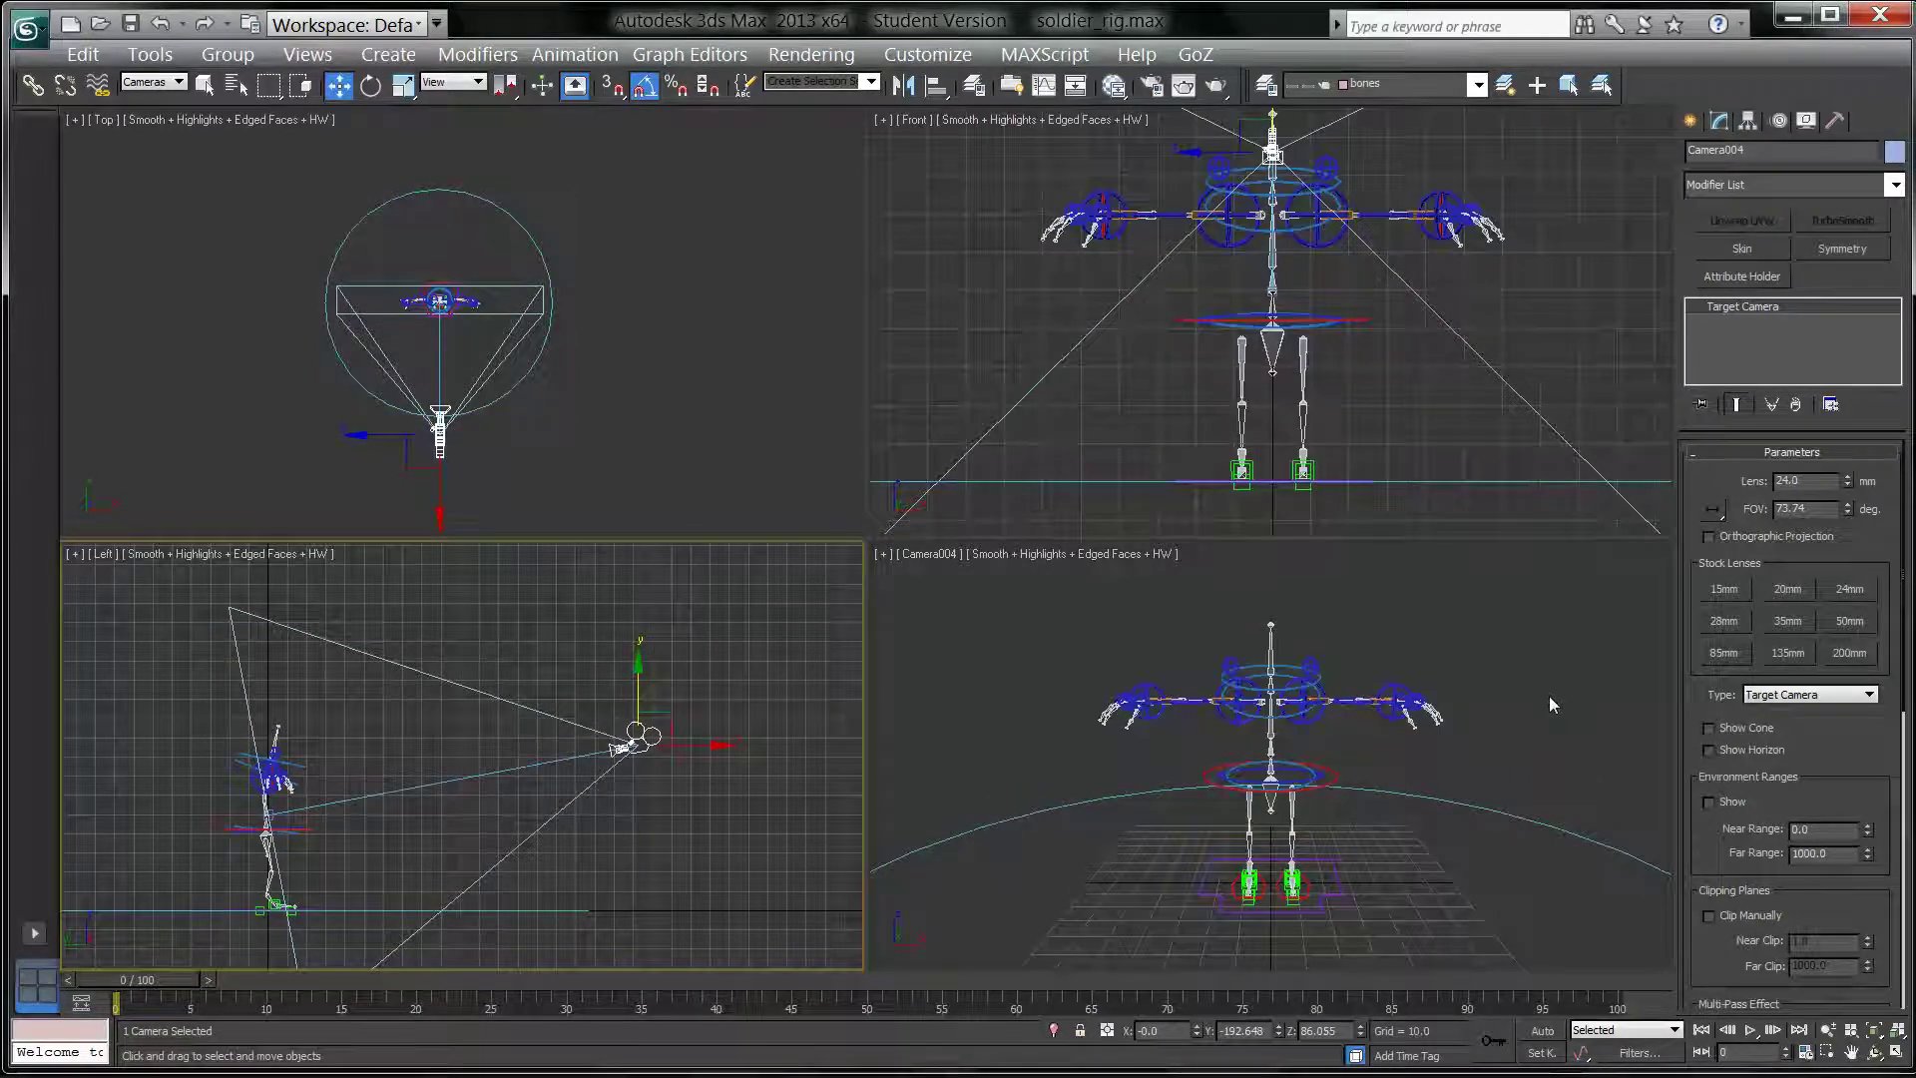
# Step: Reset the selection filter to All and raise Circle001 to the camera's height
pyautogui.click(748, 825)
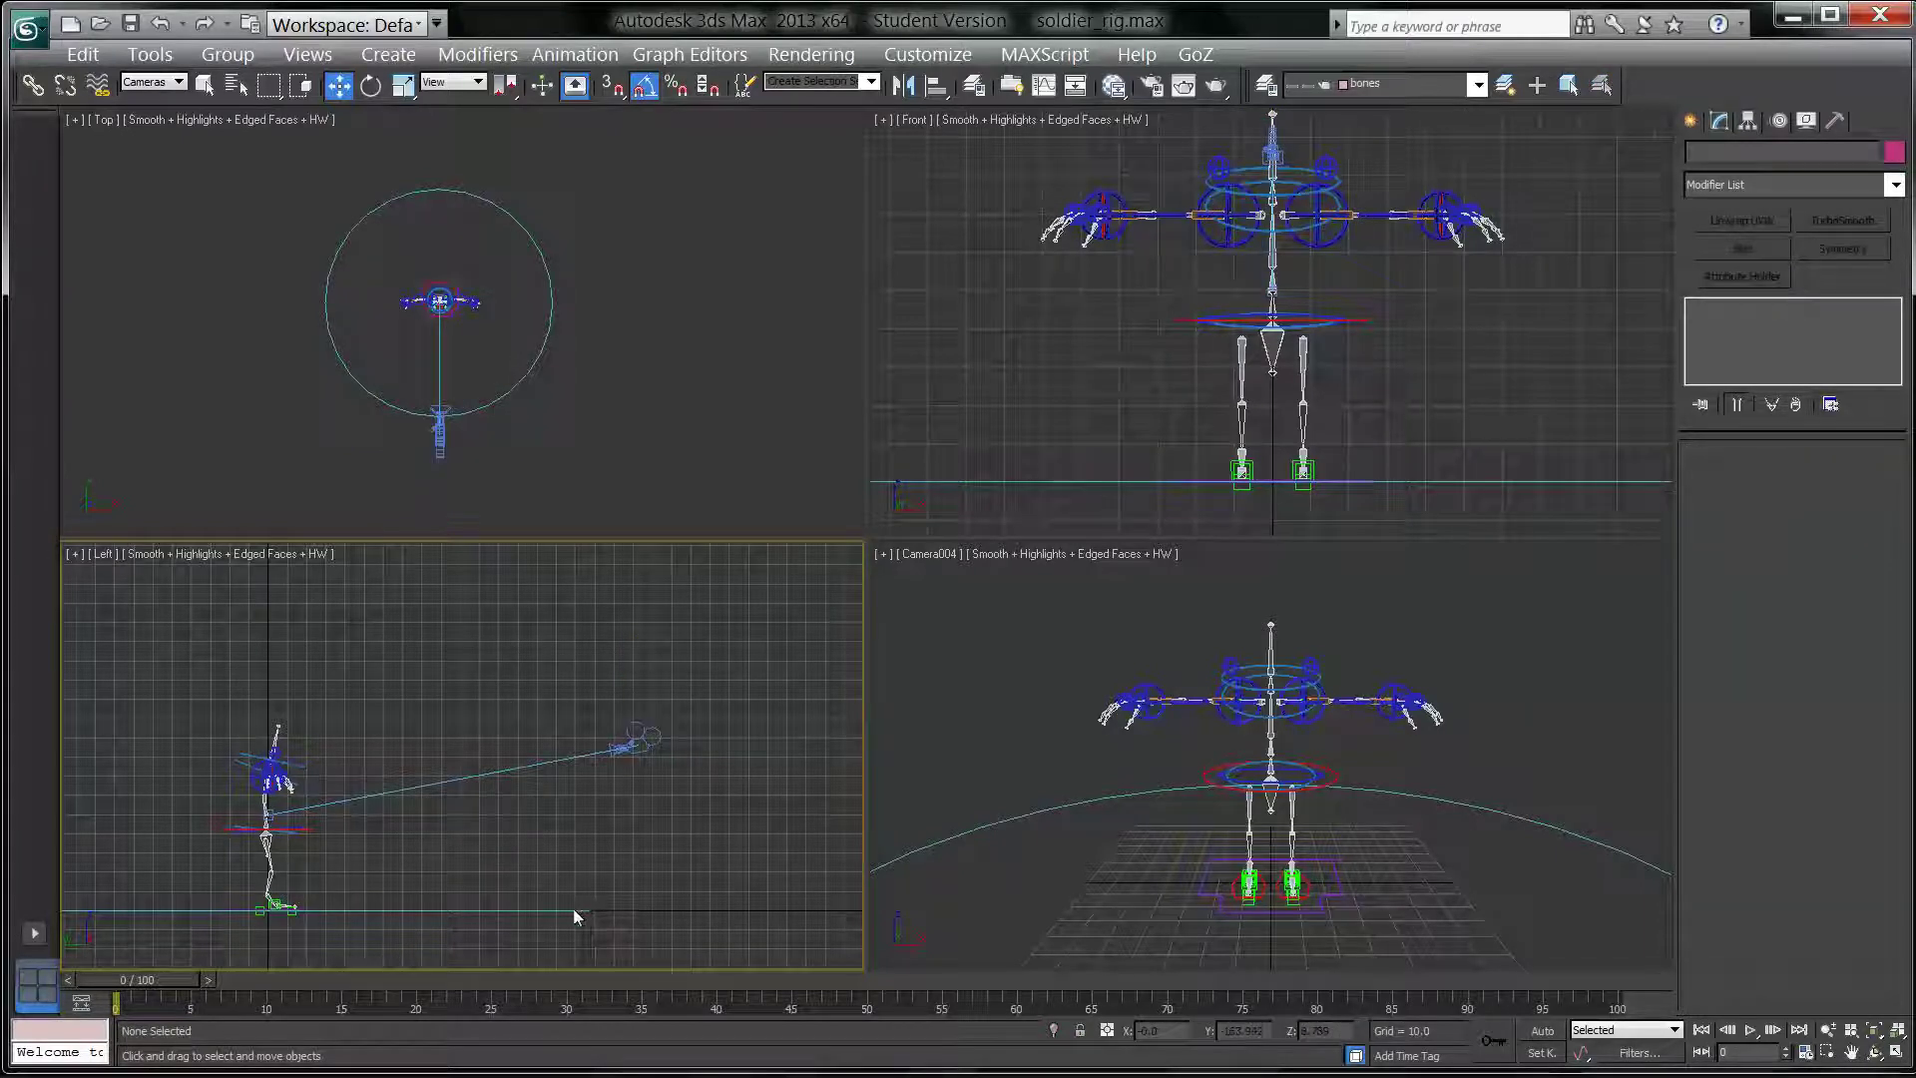
pyautogui.moveTo(507, 884); pyautogui.dragTo(556, 891)
pyautogui.moveTo(605, 961); pyautogui.dragTo(599, 945)
pyautogui.click(175, 83)
pyautogui.click(171, 103)
pyautogui.click(550, 908)
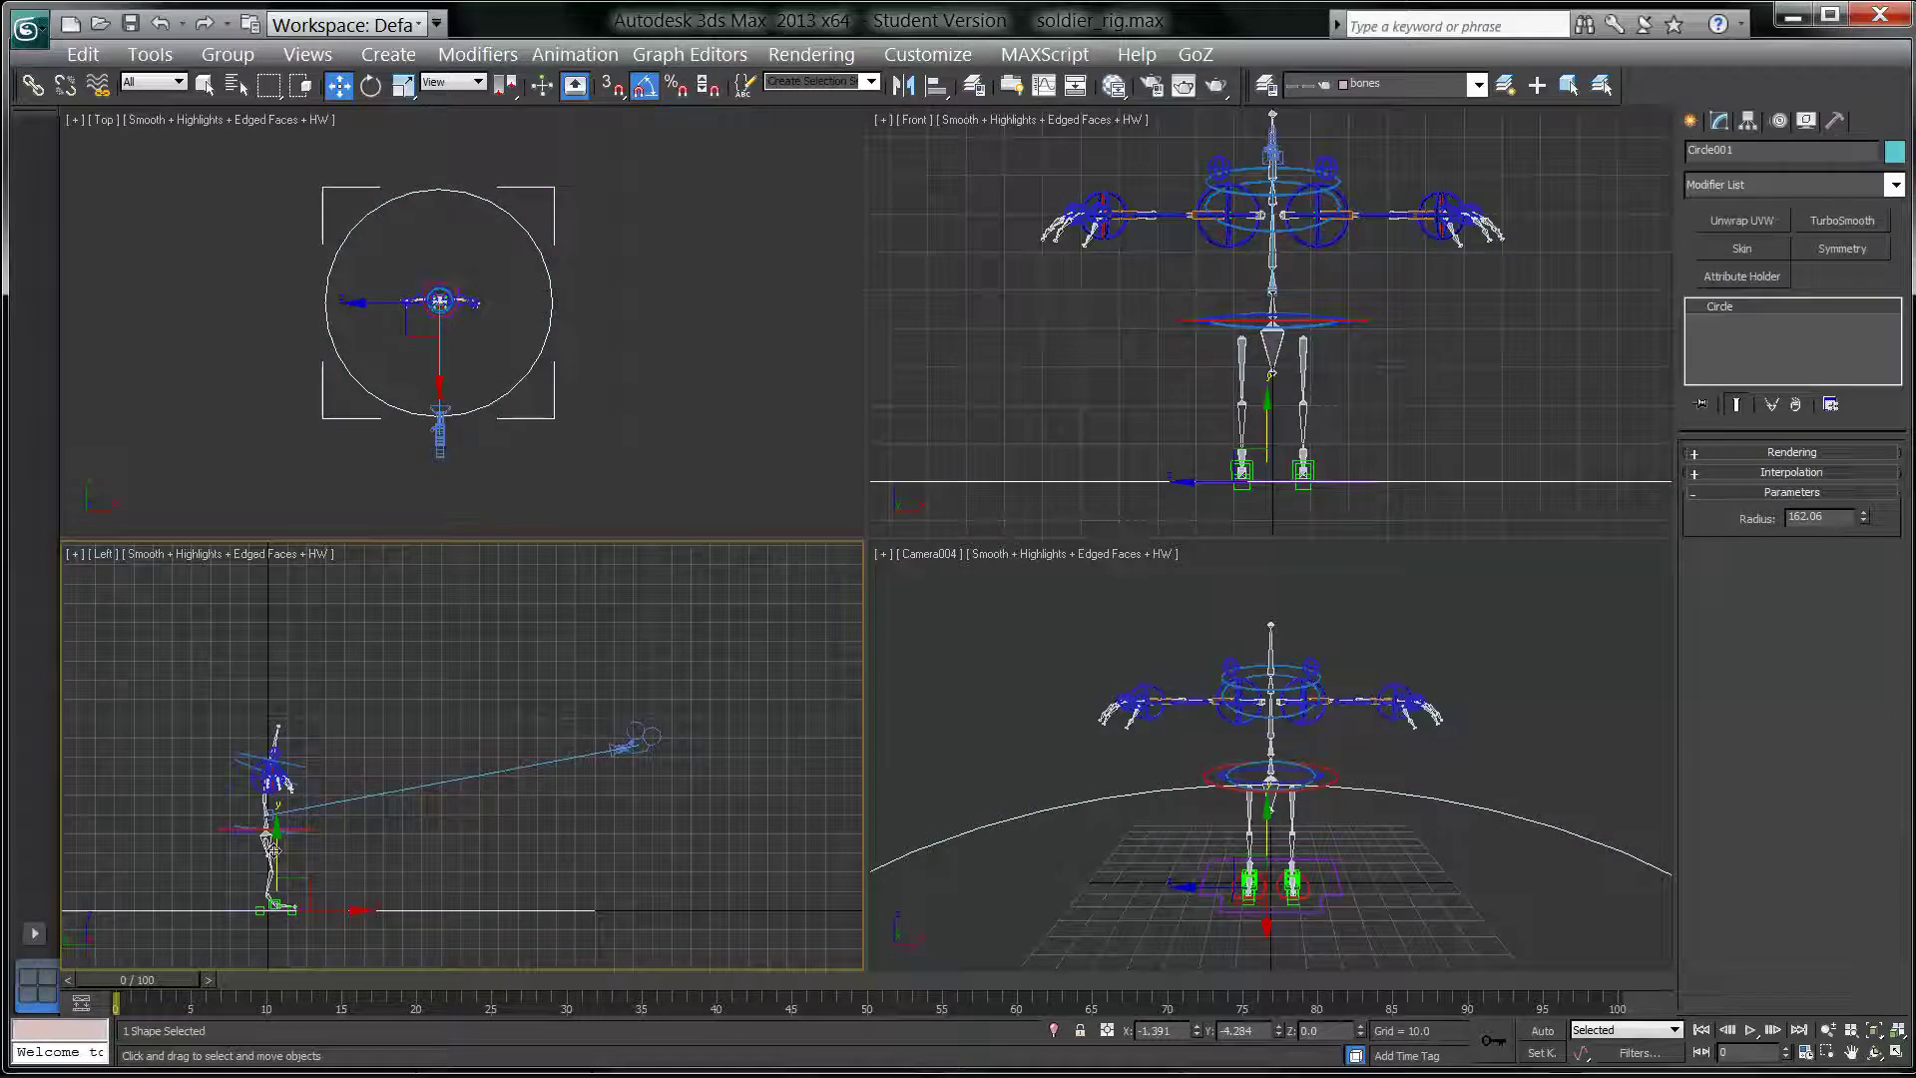
pyautogui.moveTo(278, 834); pyautogui.dragTo(277, 698)
# Step: Enlarge Circle001's radius to 187.99 so the ring encloses Camera004
pyautogui.moveTo(489, 439); pyautogui.dragTo(506, 441, button='middle')
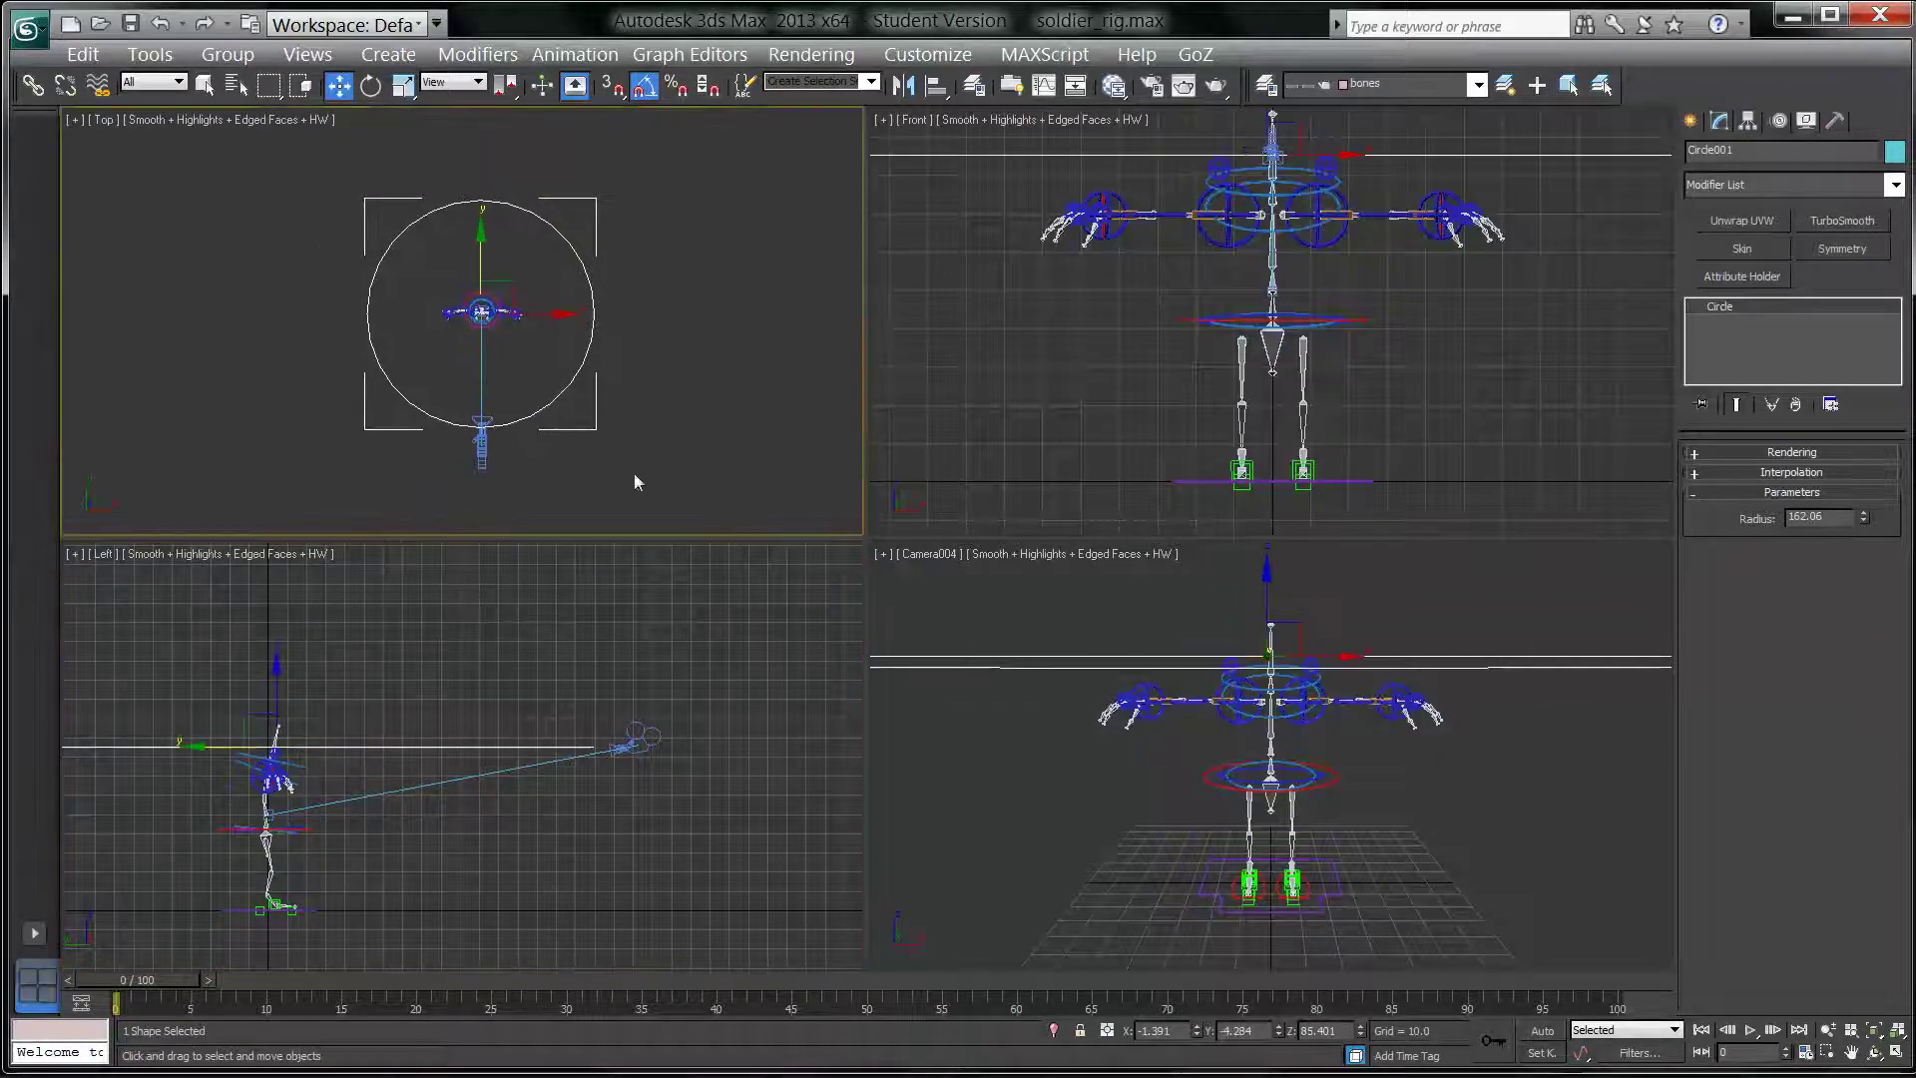
pyautogui.moveTo(1862, 515); pyautogui.dragTo(1862, 493)
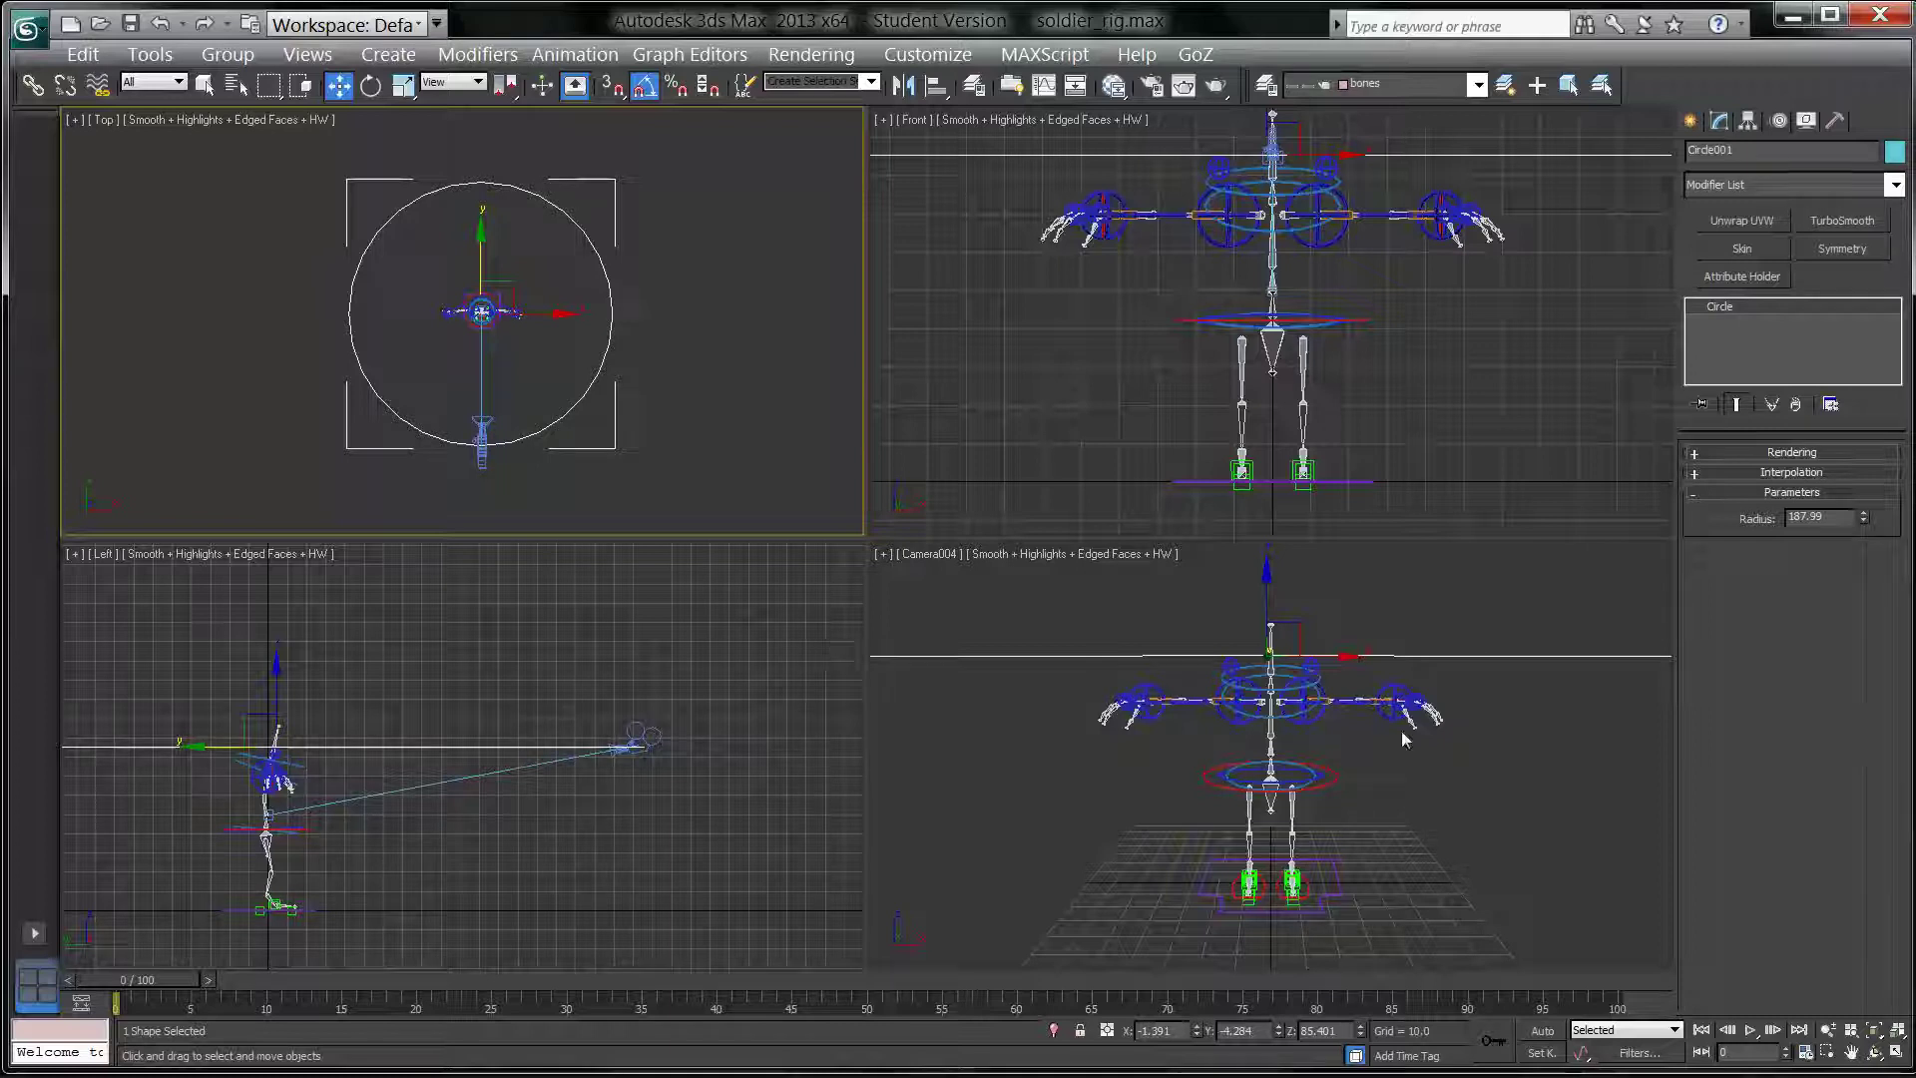
pyautogui.click(483, 440)
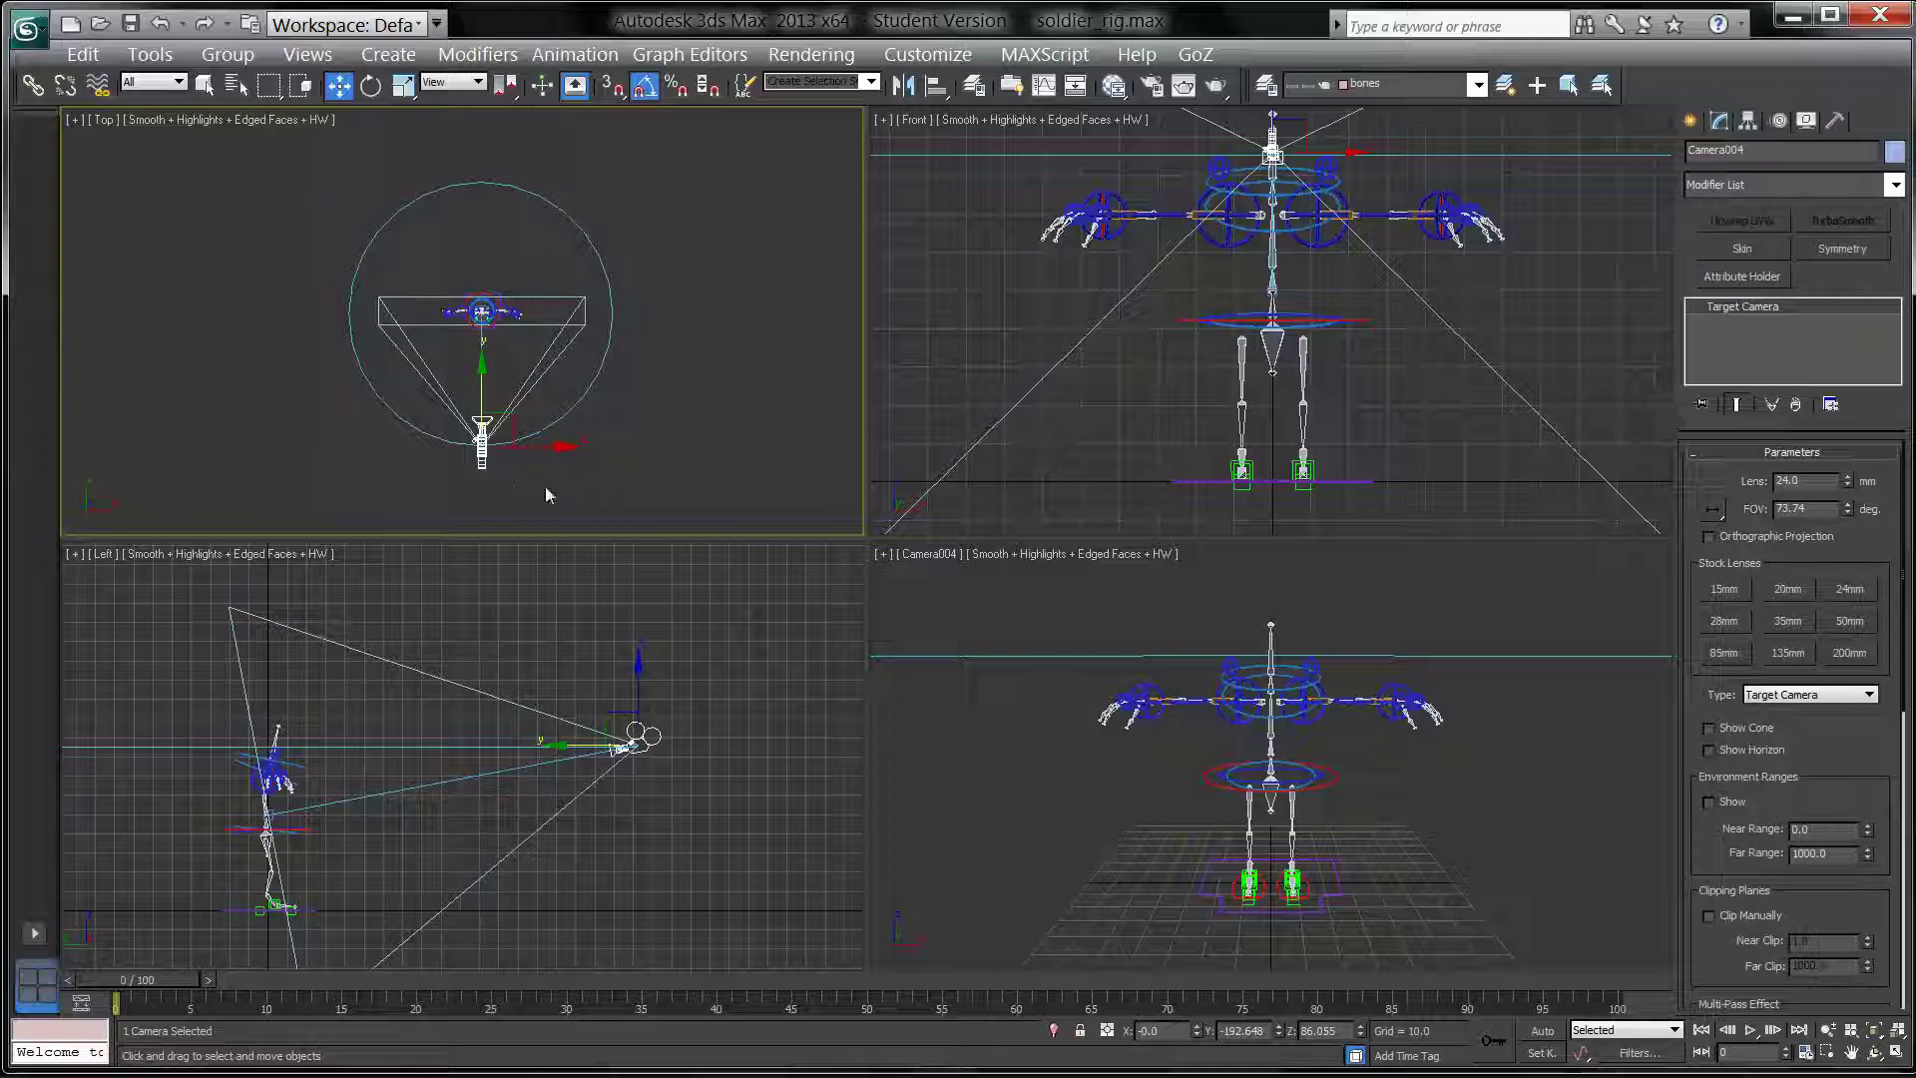
# Step: Reselect Camera004 and expand the Motion panel's Assign Controller rollout
pyautogui.press('q')
pyautogui.click(620, 477)
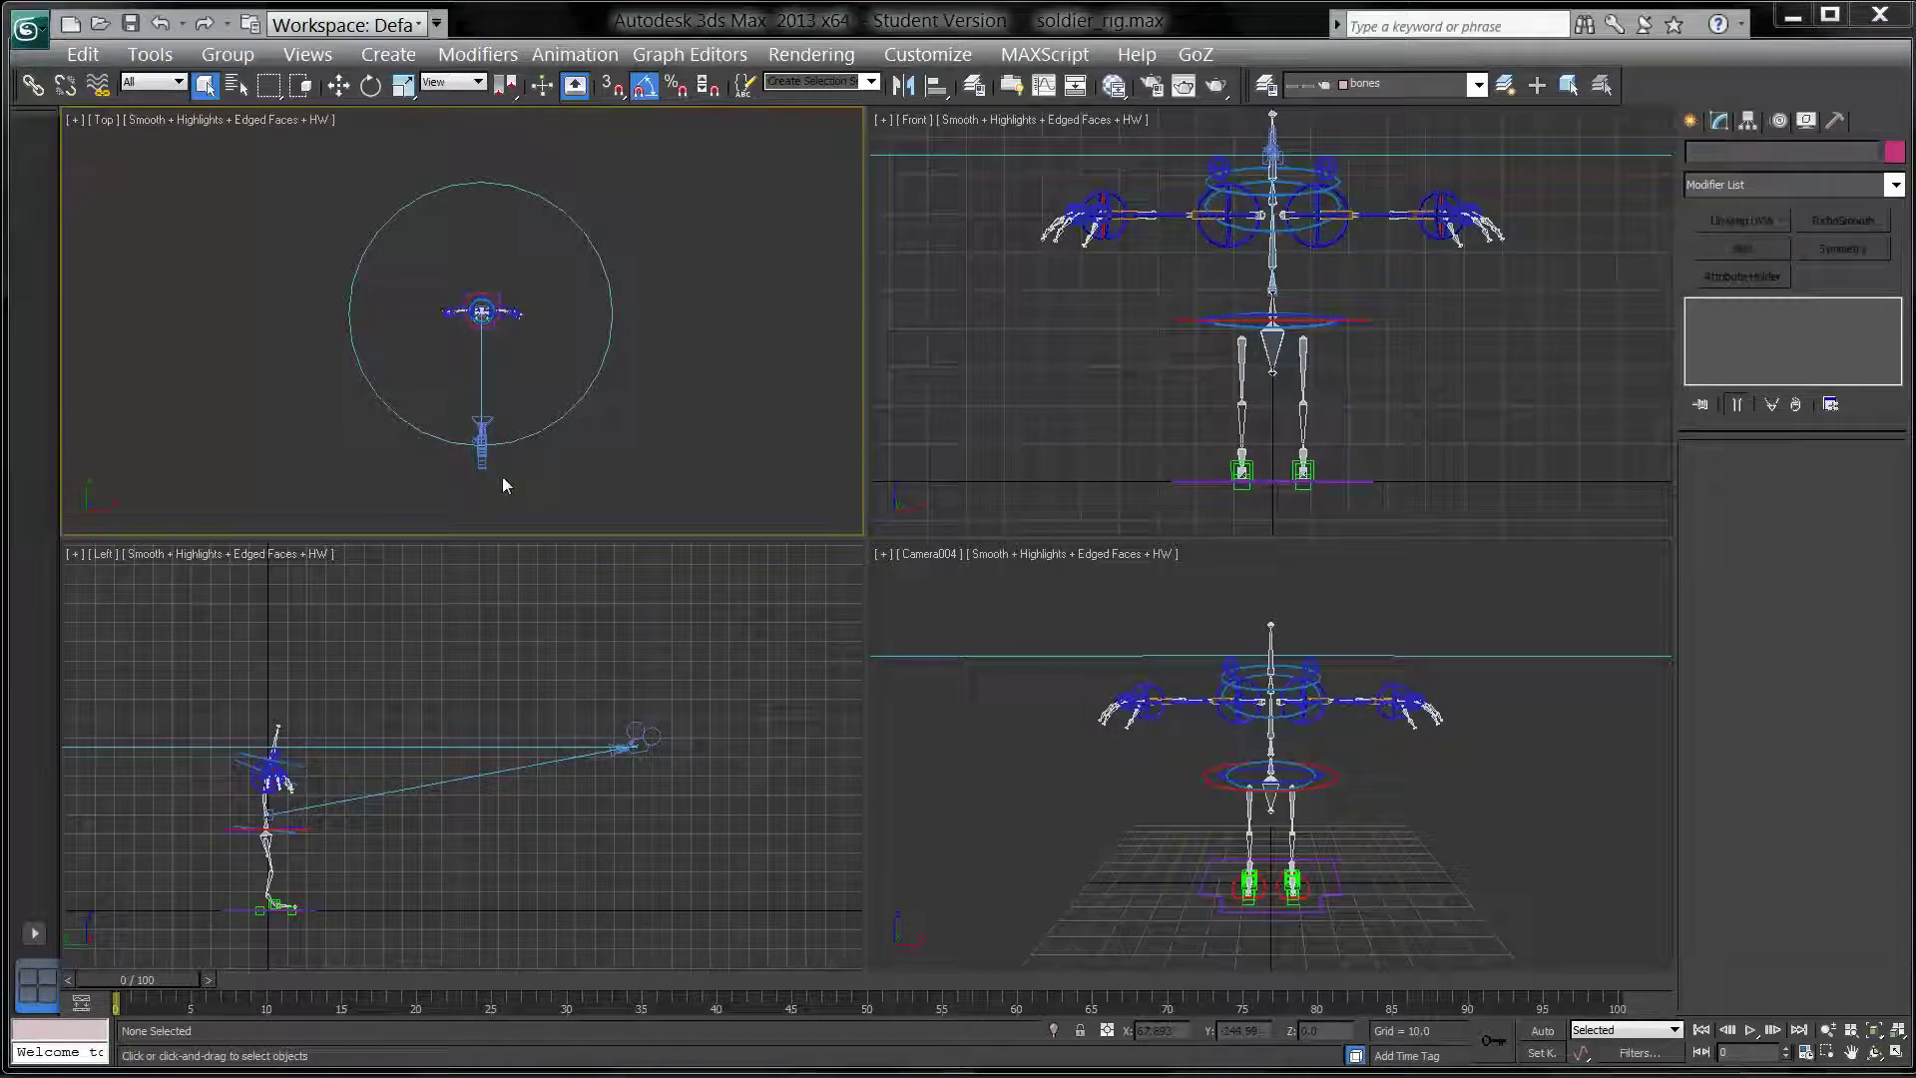
pyautogui.click(482, 457)
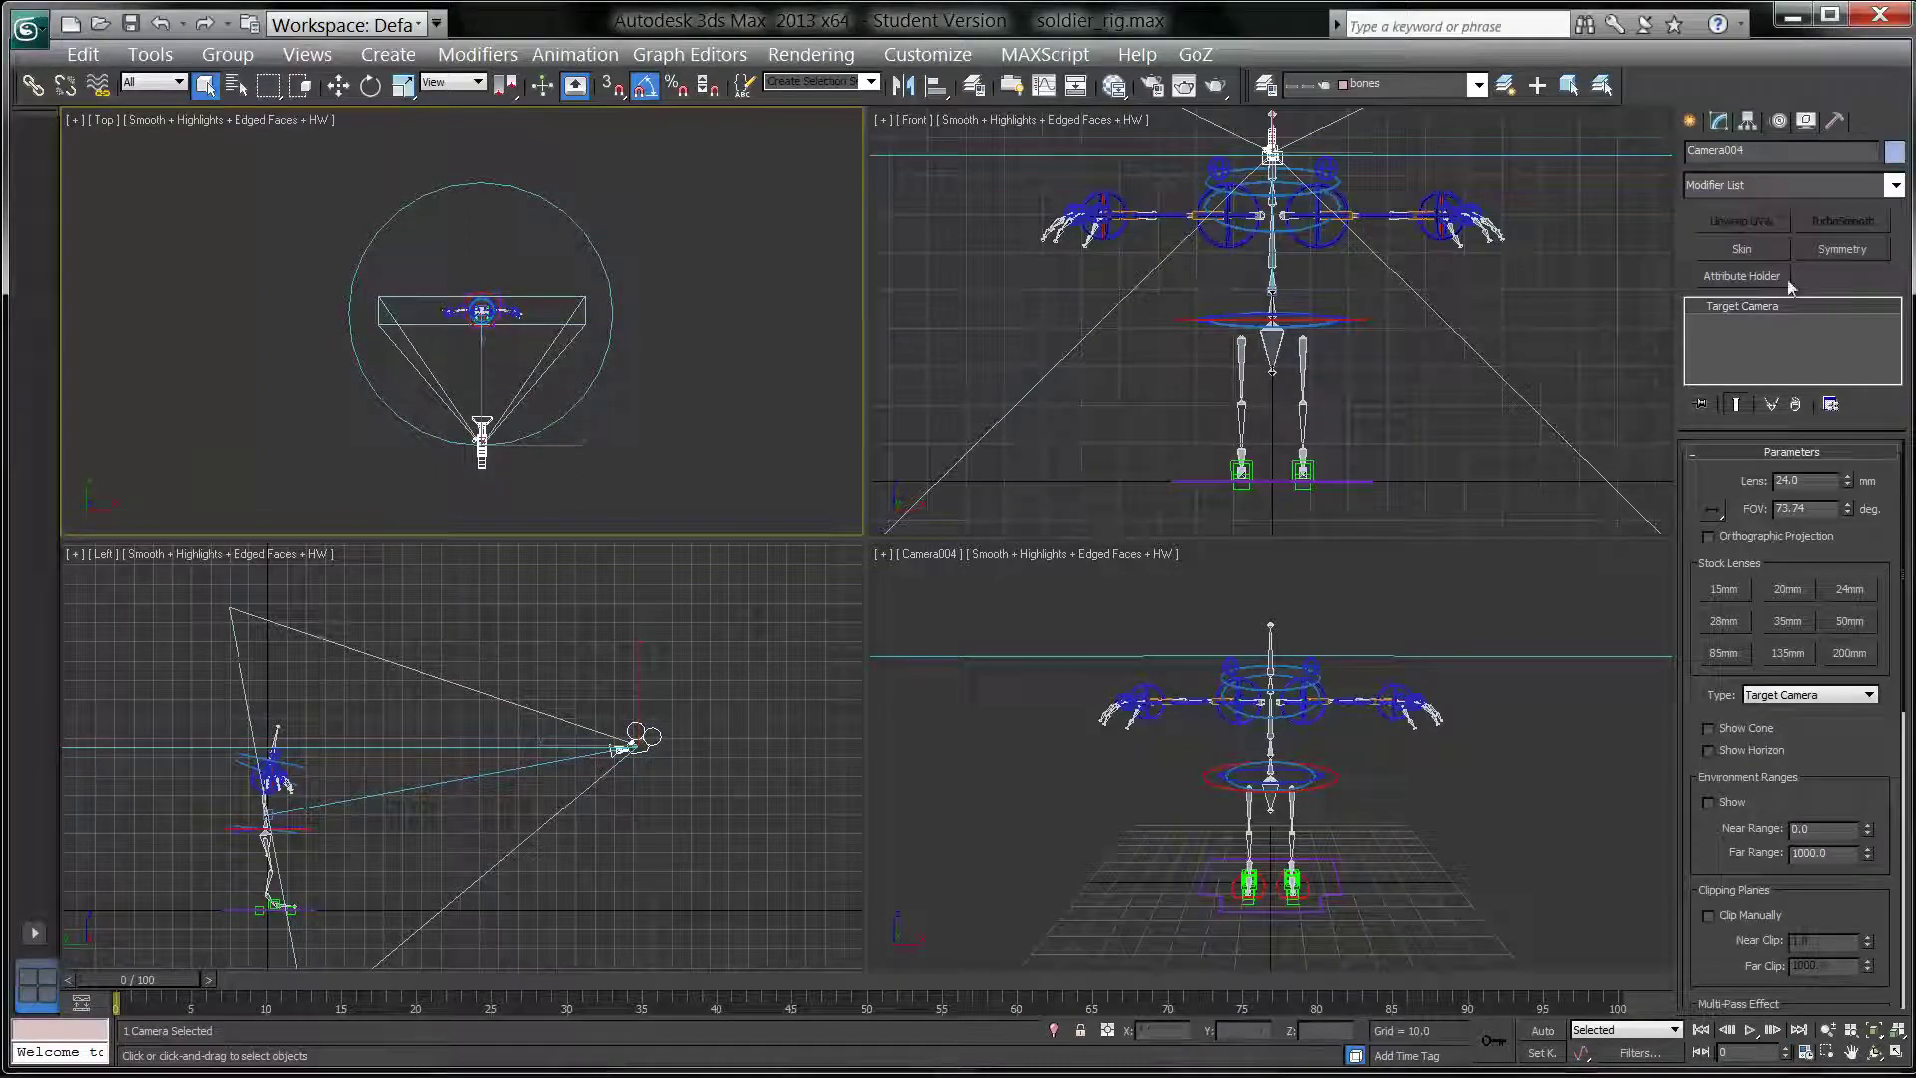
pyautogui.click(1781, 124)
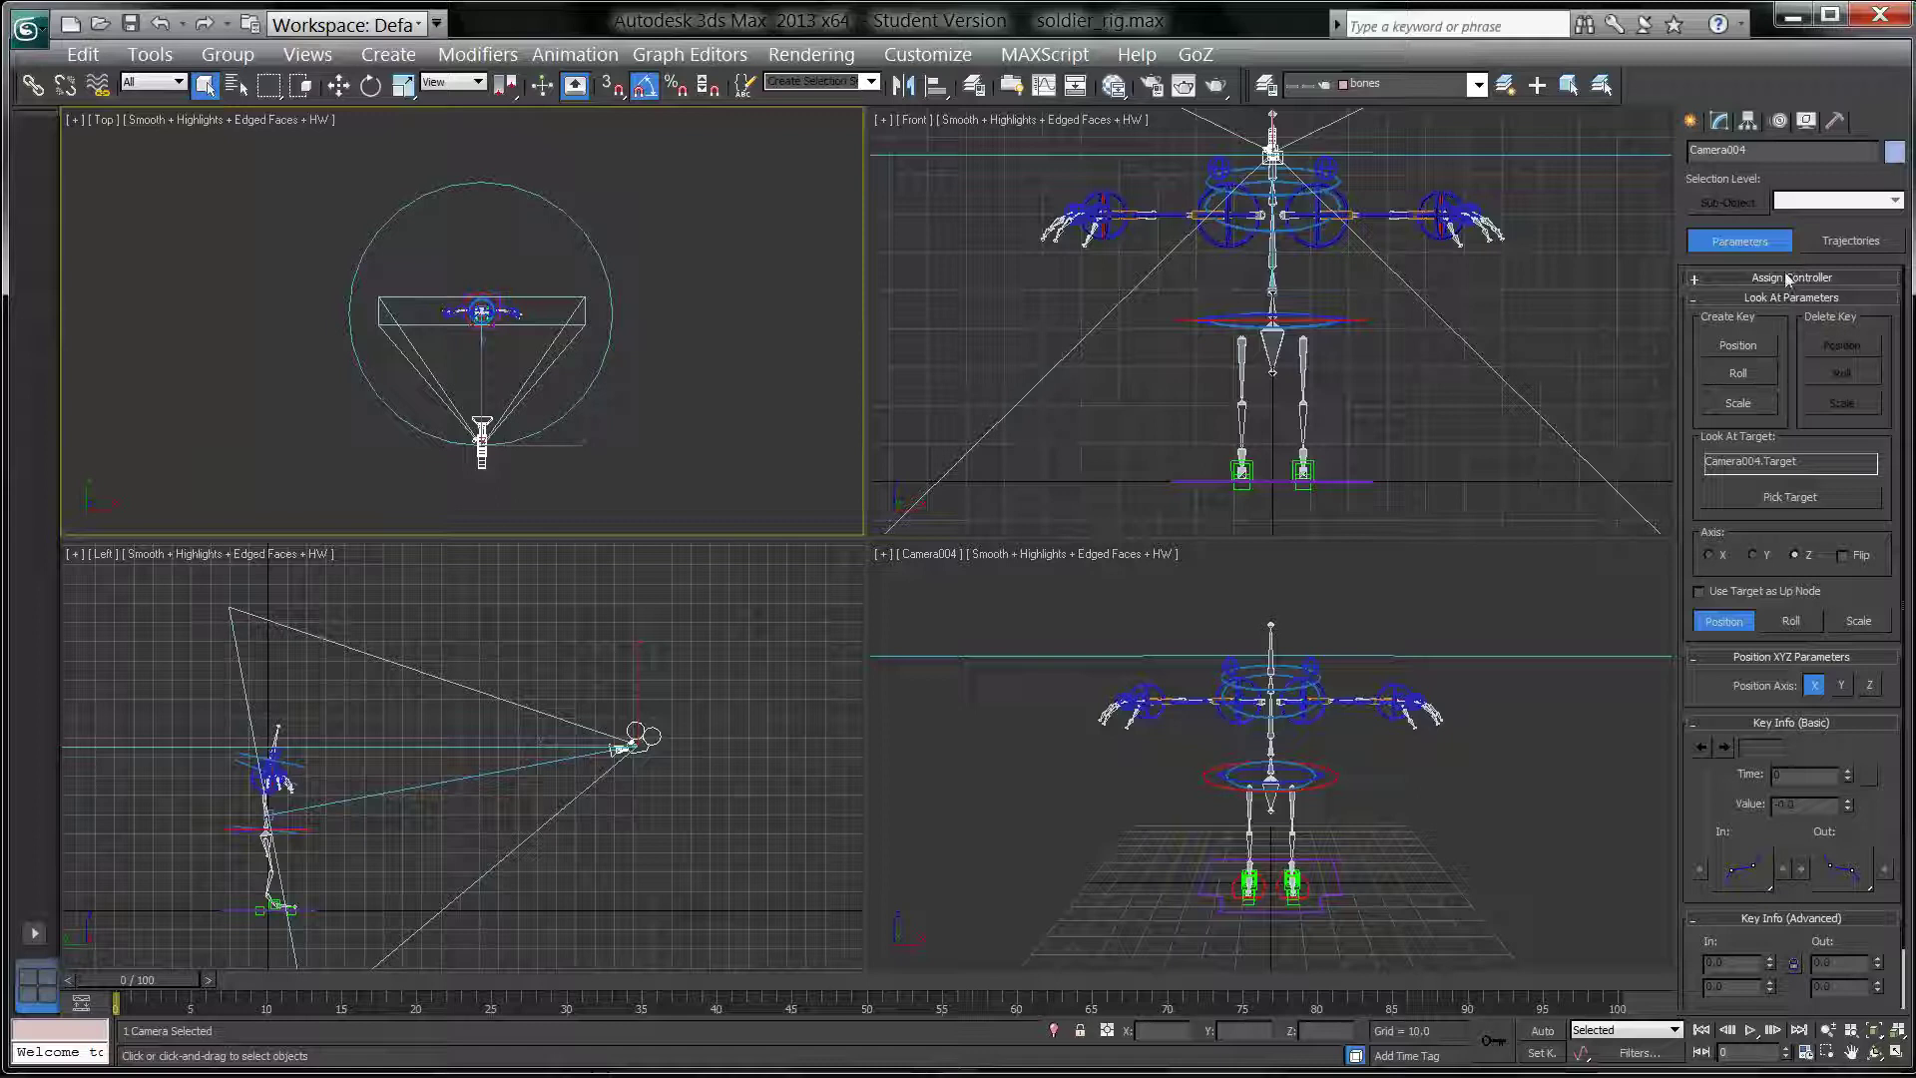
pyautogui.click(1782, 276)
pyautogui.click(1782, 276)
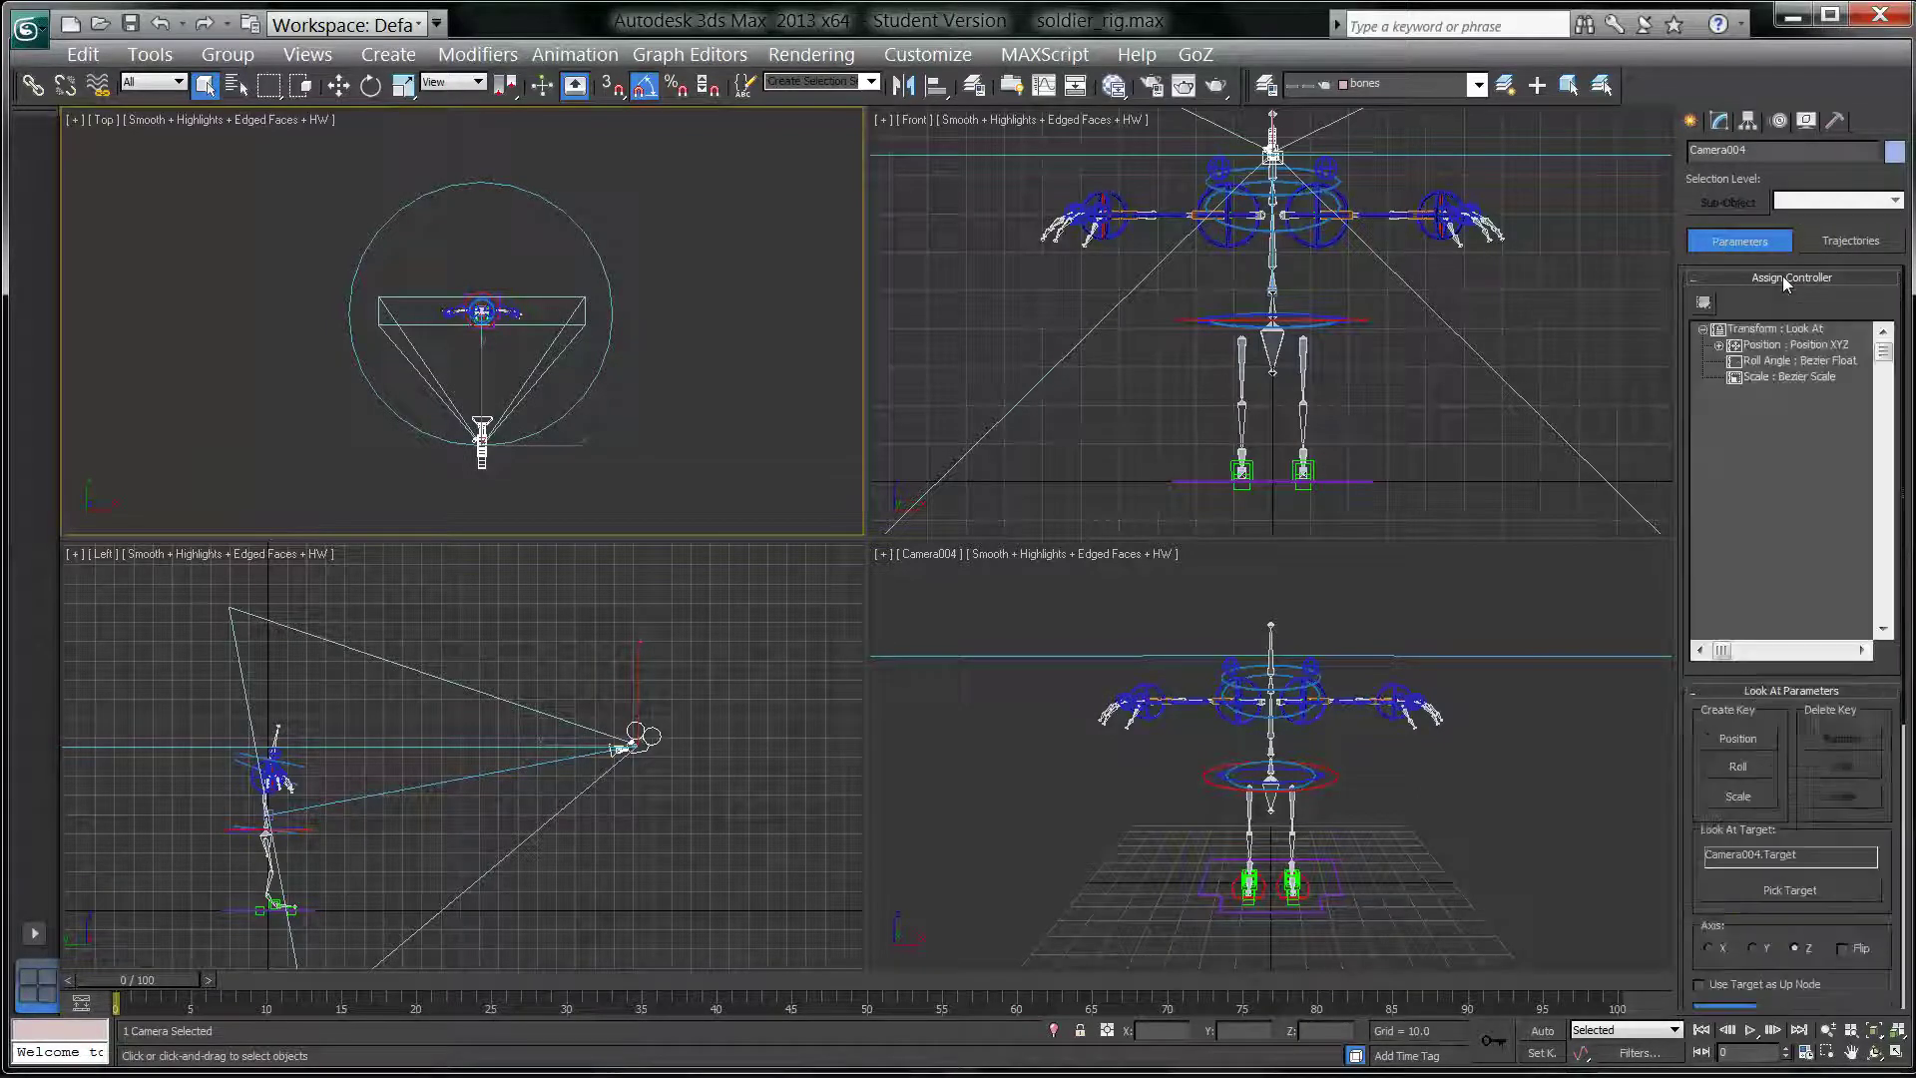
# Step: Select Camera004's Position : Position XYZ track in the controller list
pyautogui.click(1812, 347)
pyautogui.click(1809, 368)
pyautogui.click(1806, 379)
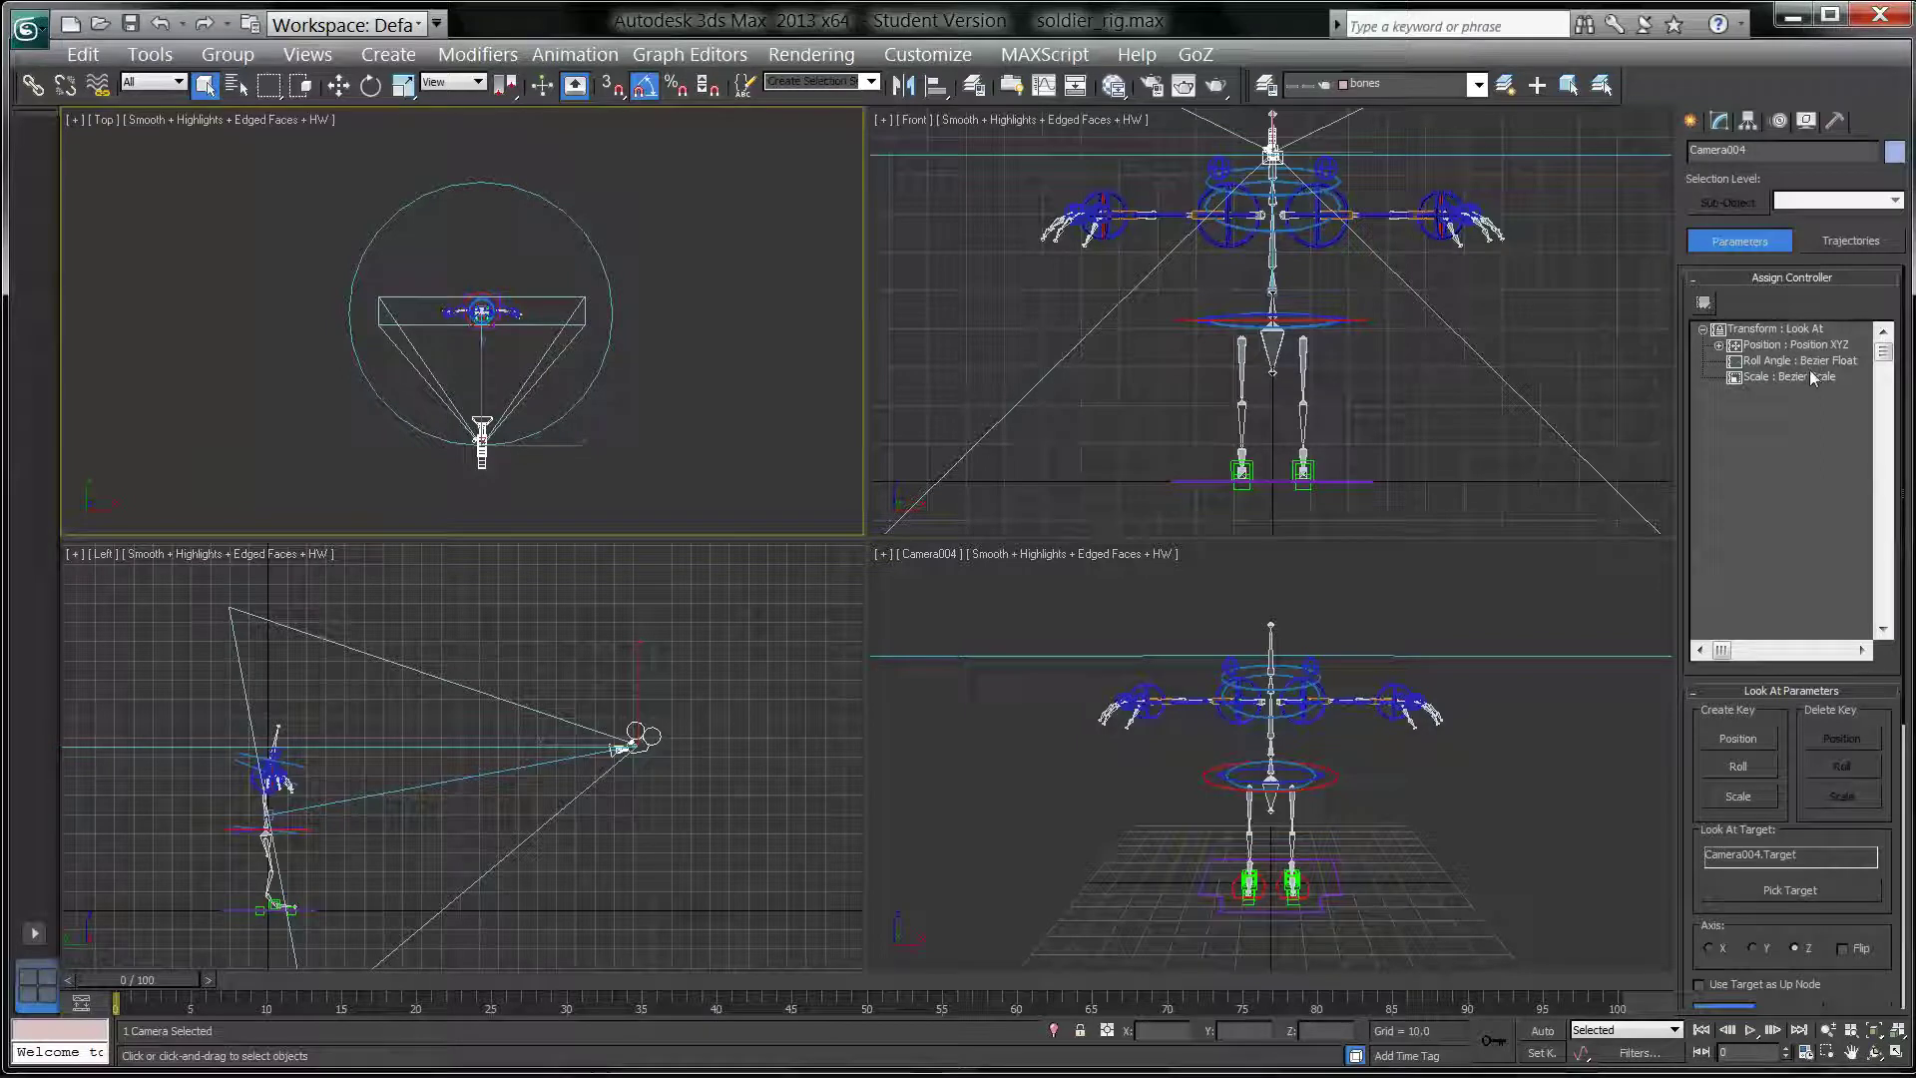
pyautogui.click(1826, 380)
pyautogui.click(1717, 346)
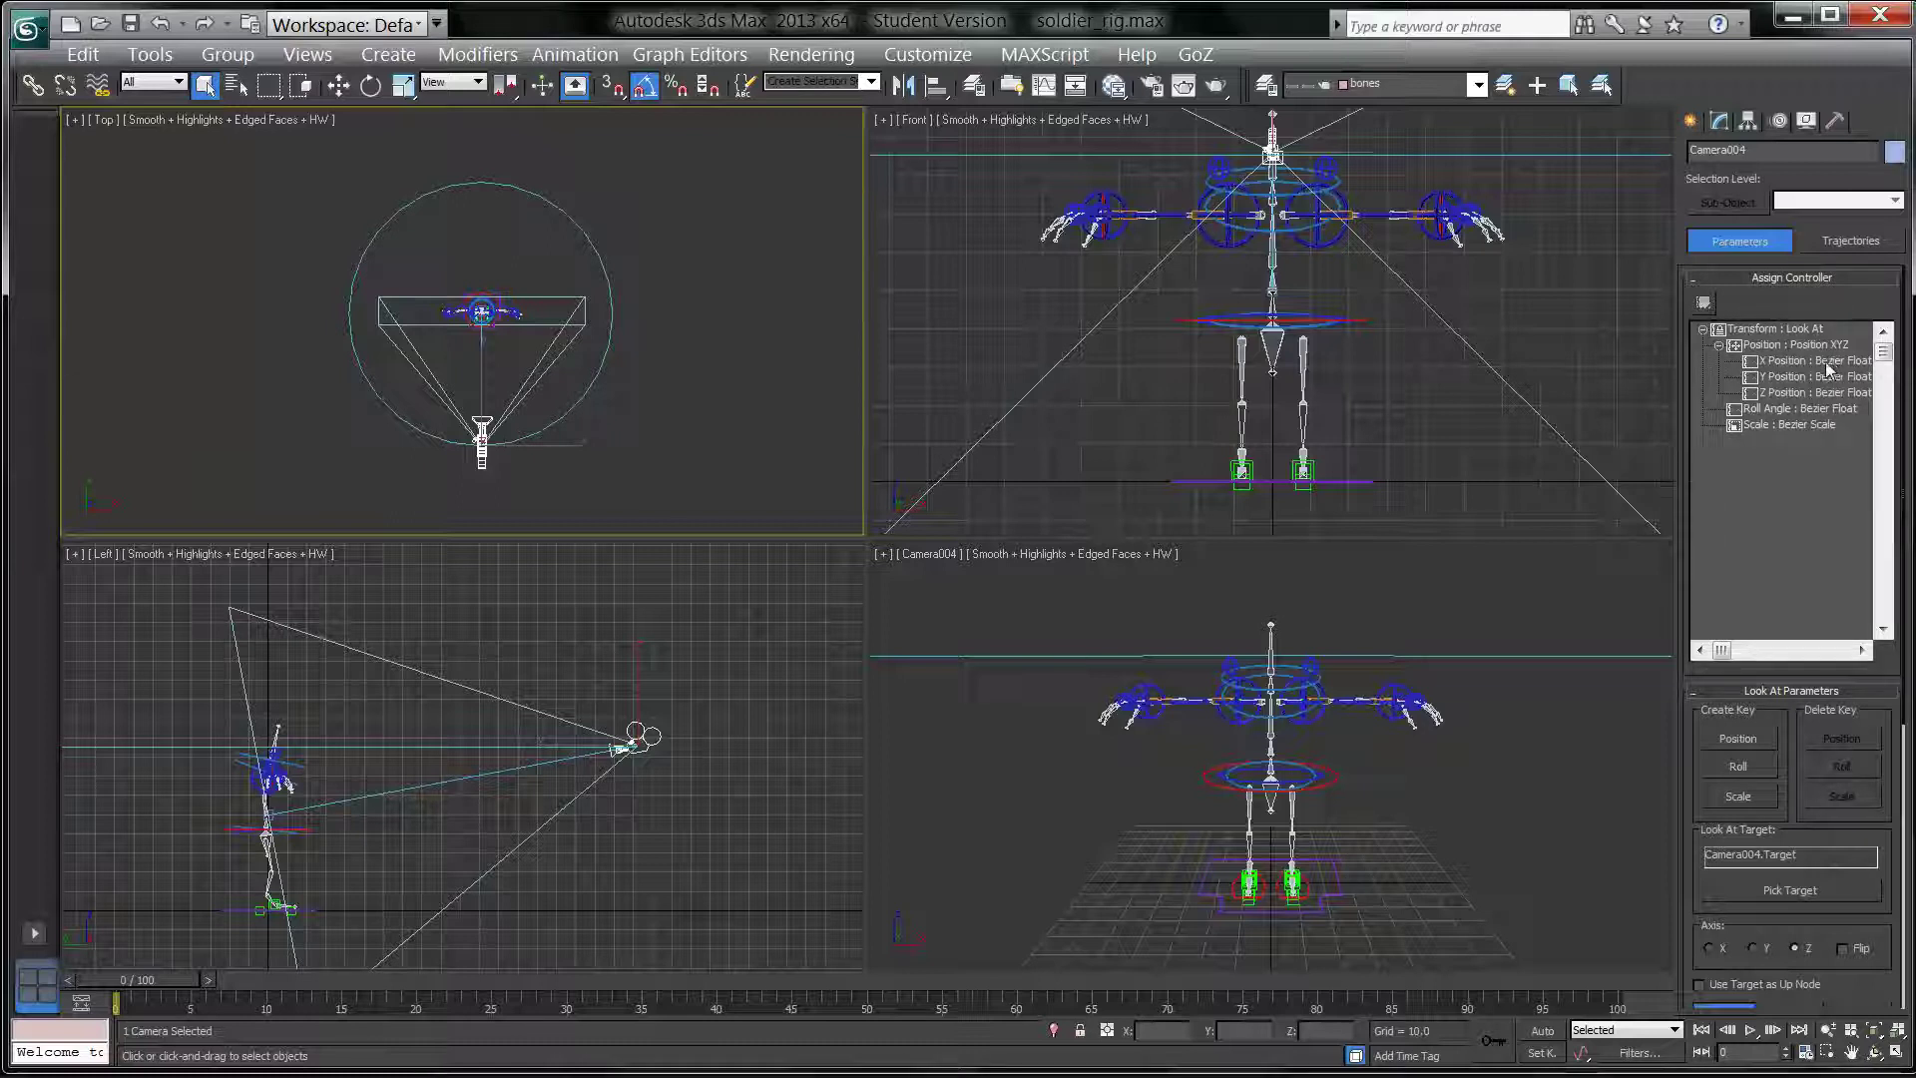
pyautogui.click(1824, 375)
pyautogui.click(1817, 362)
pyautogui.click(1818, 377)
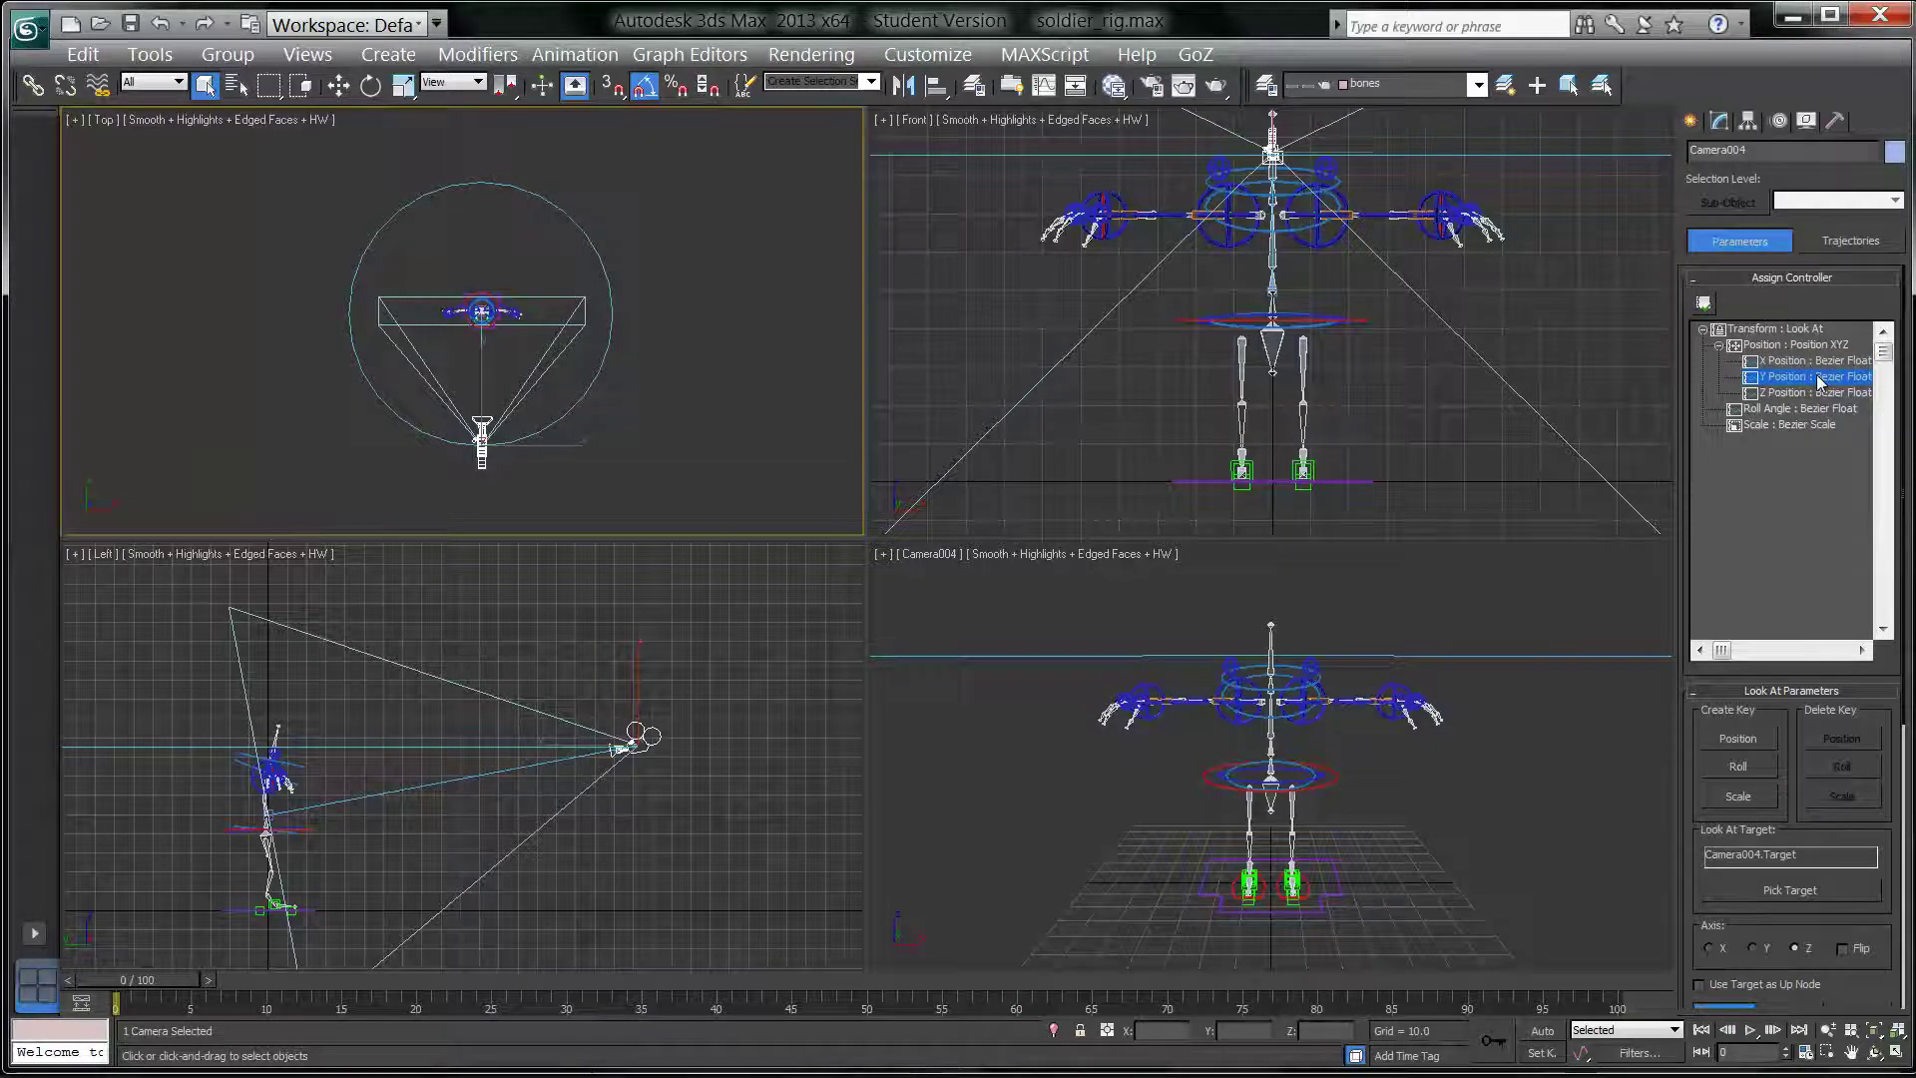
pyautogui.click(1818, 365)
pyautogui.click(1841, 345)
pyautogui.click(1719, 345)
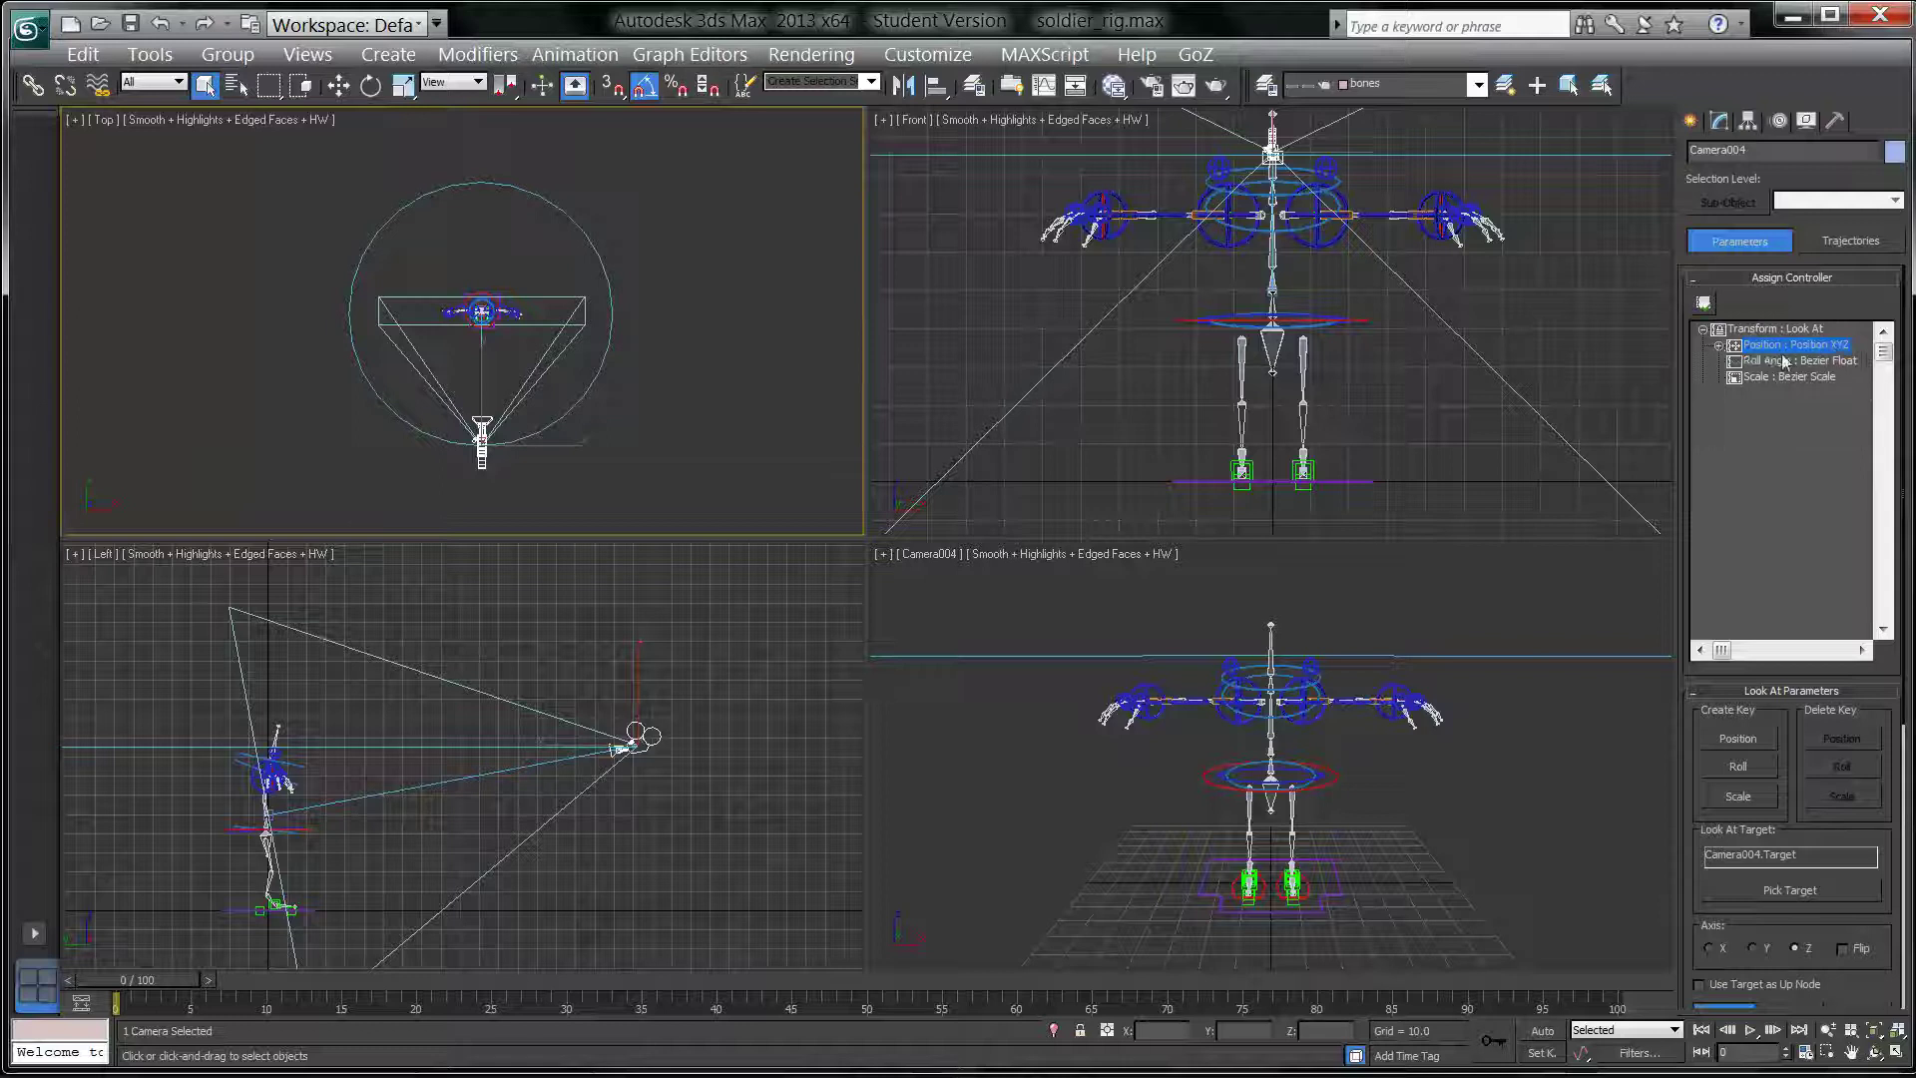
# Step: Replace Camera004's Position XYZ controller with Path Constraint and confirm with OK
pyautogui.click(1704, 303)
pyautogui.click(1704, 304)
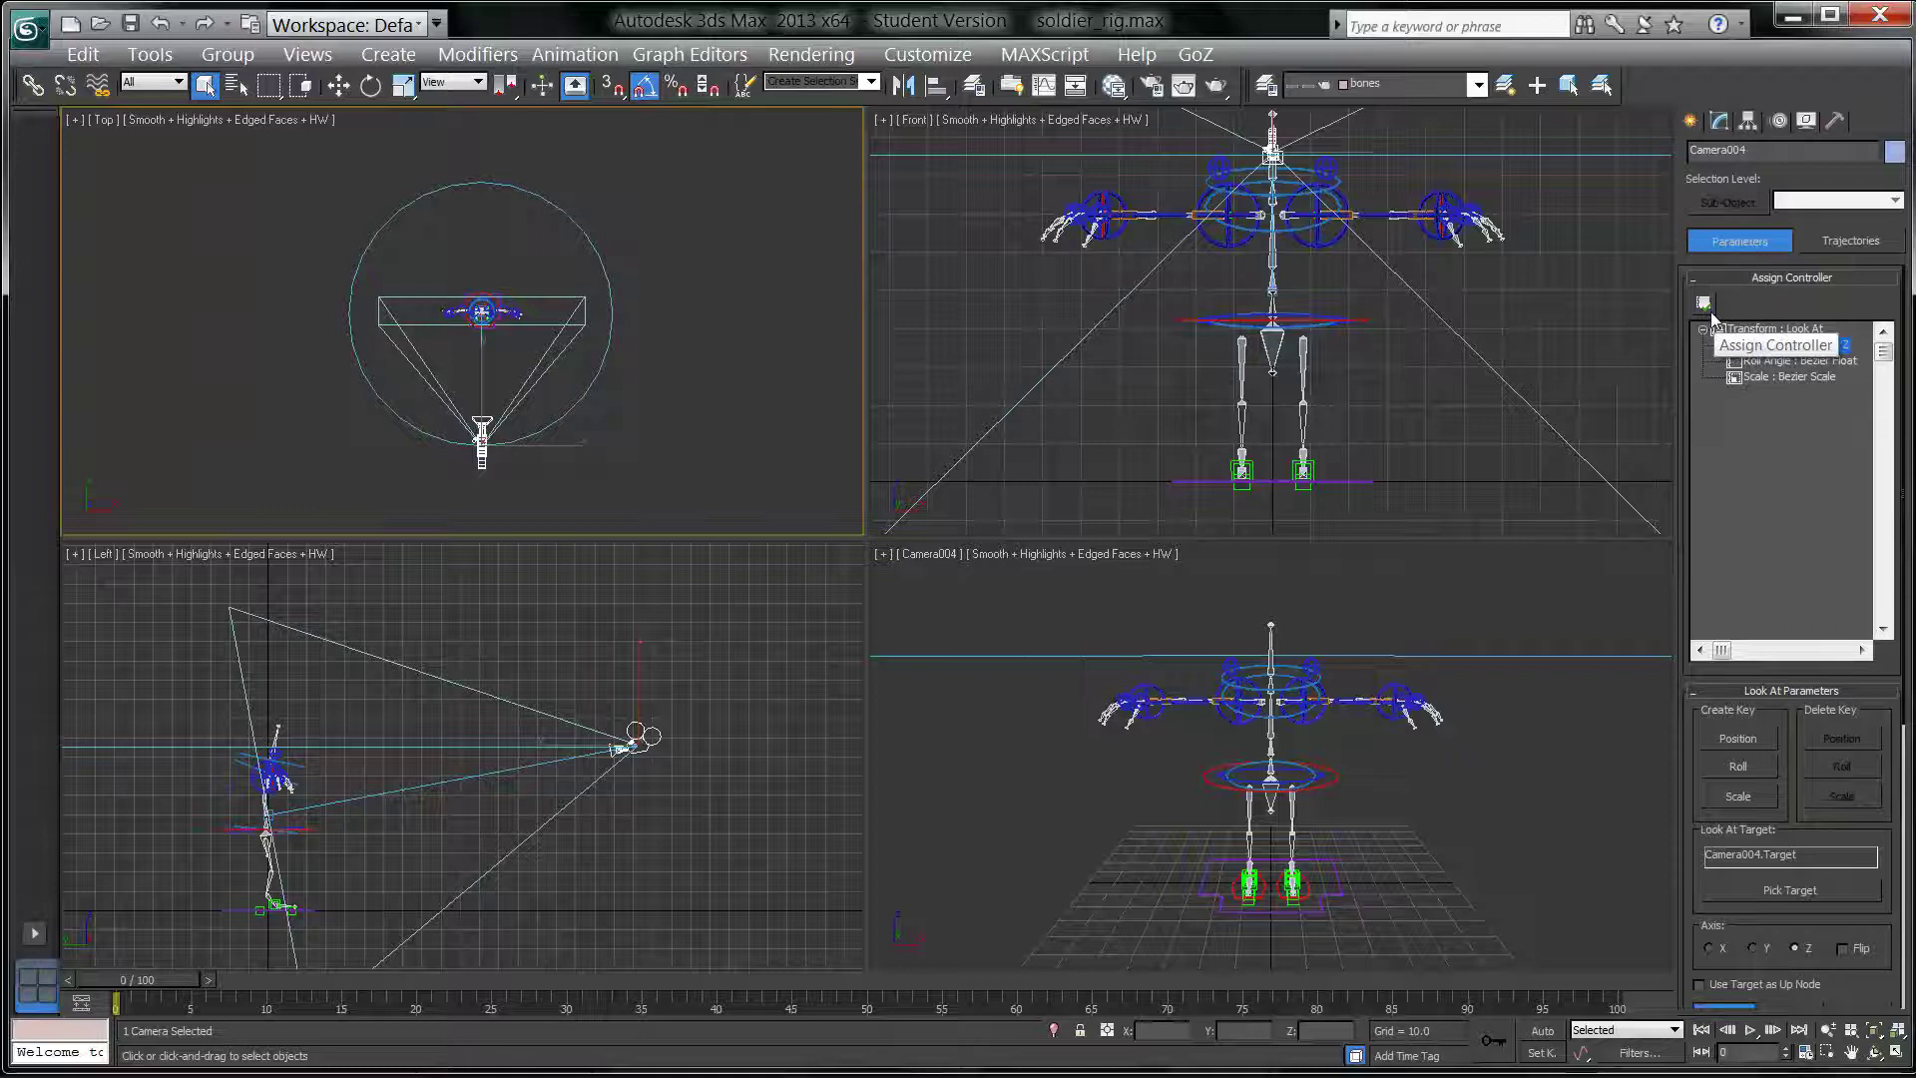
pyautogui.click(1704, 303)
pyautogui.click(1704, 303)
pyautogui.click(1704, 304)
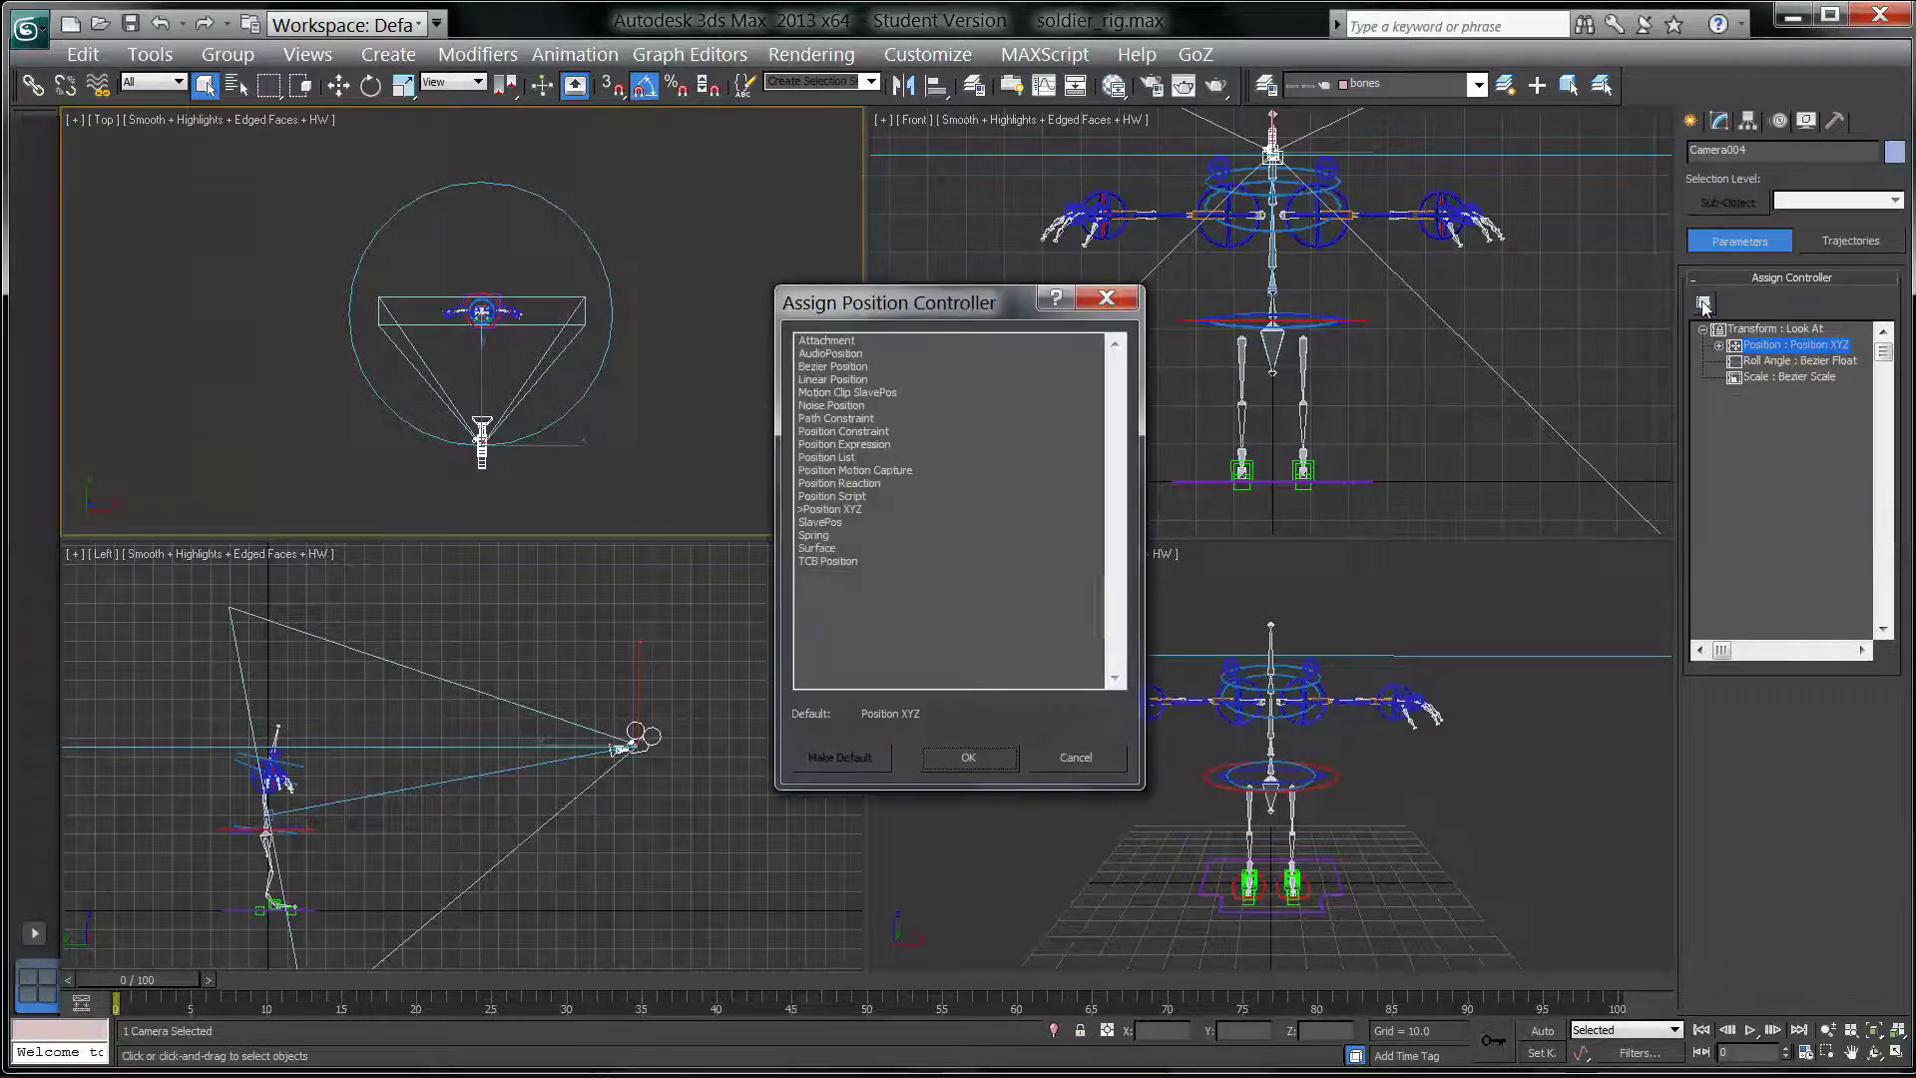
pyautogui.moveTo(952, 305); pyautogui.dragTo(1248, 313)
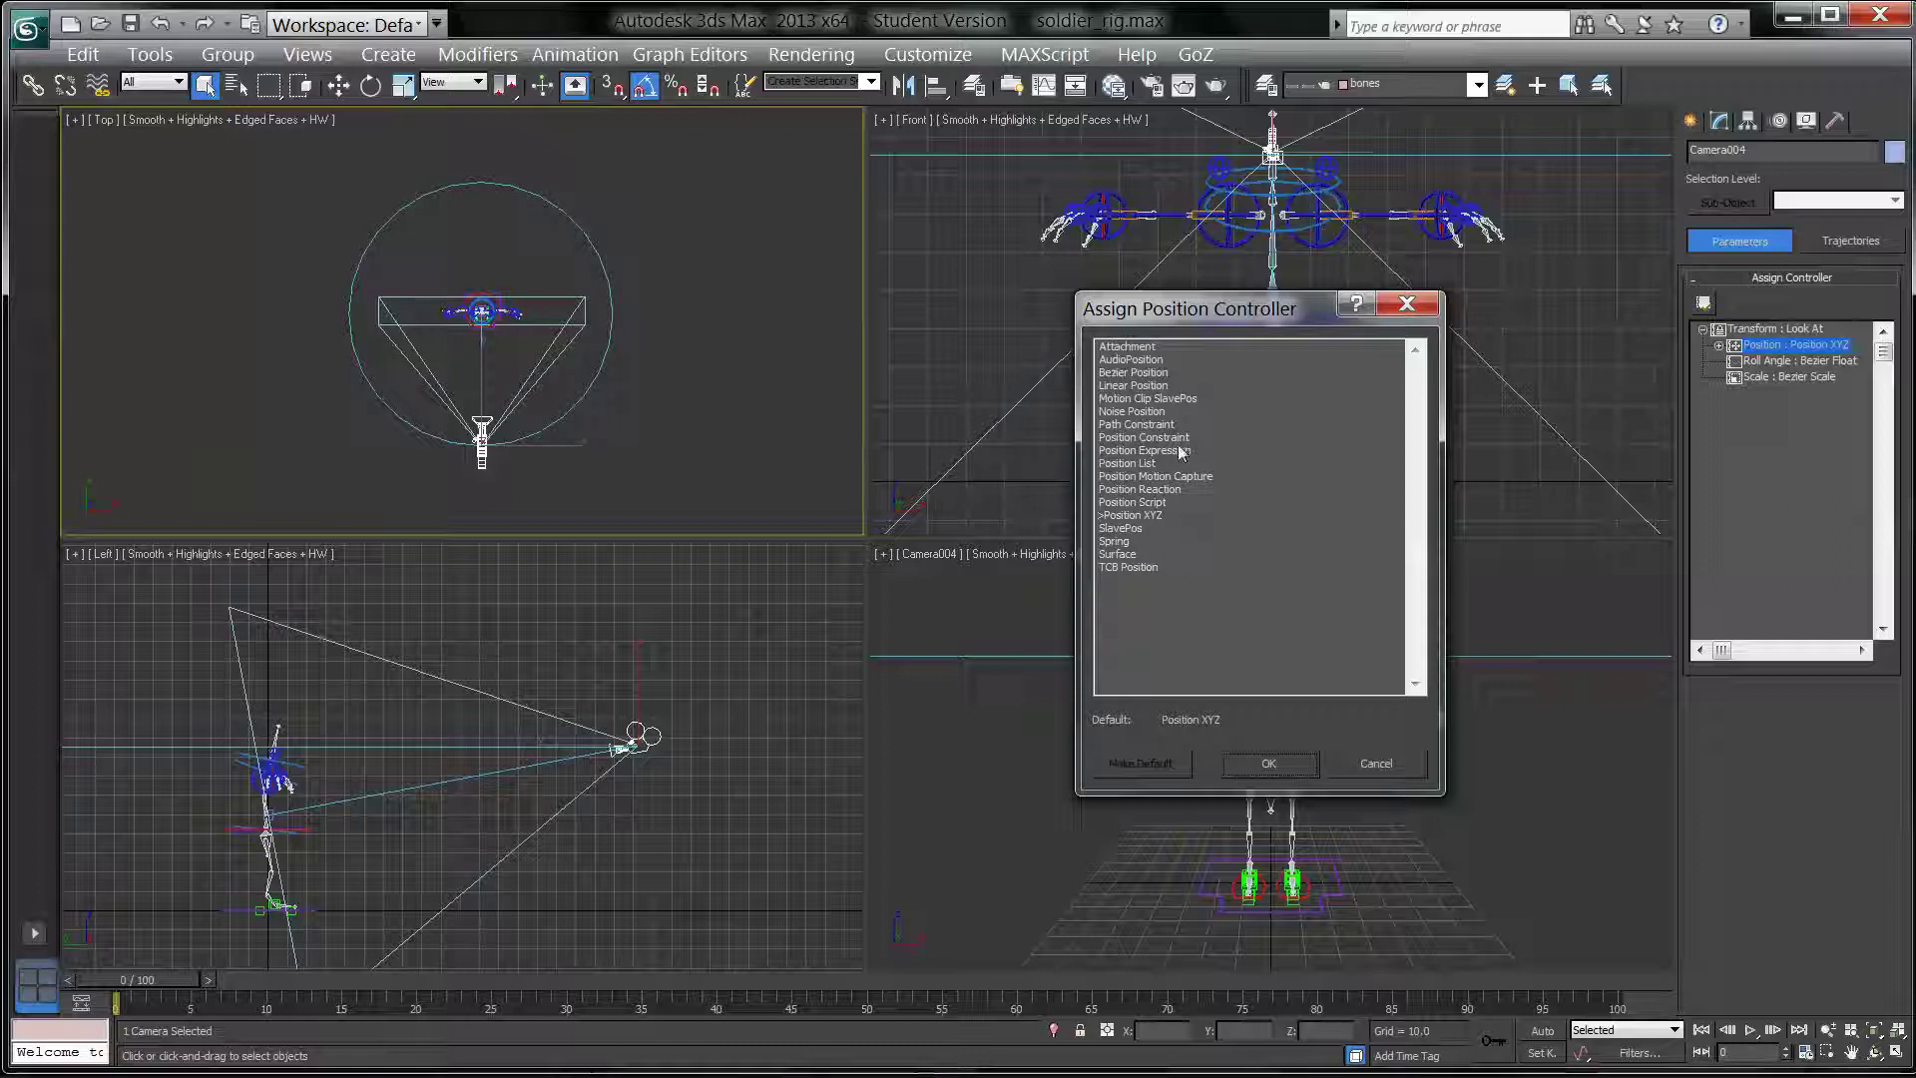
pyautogui.click(1140, 425)
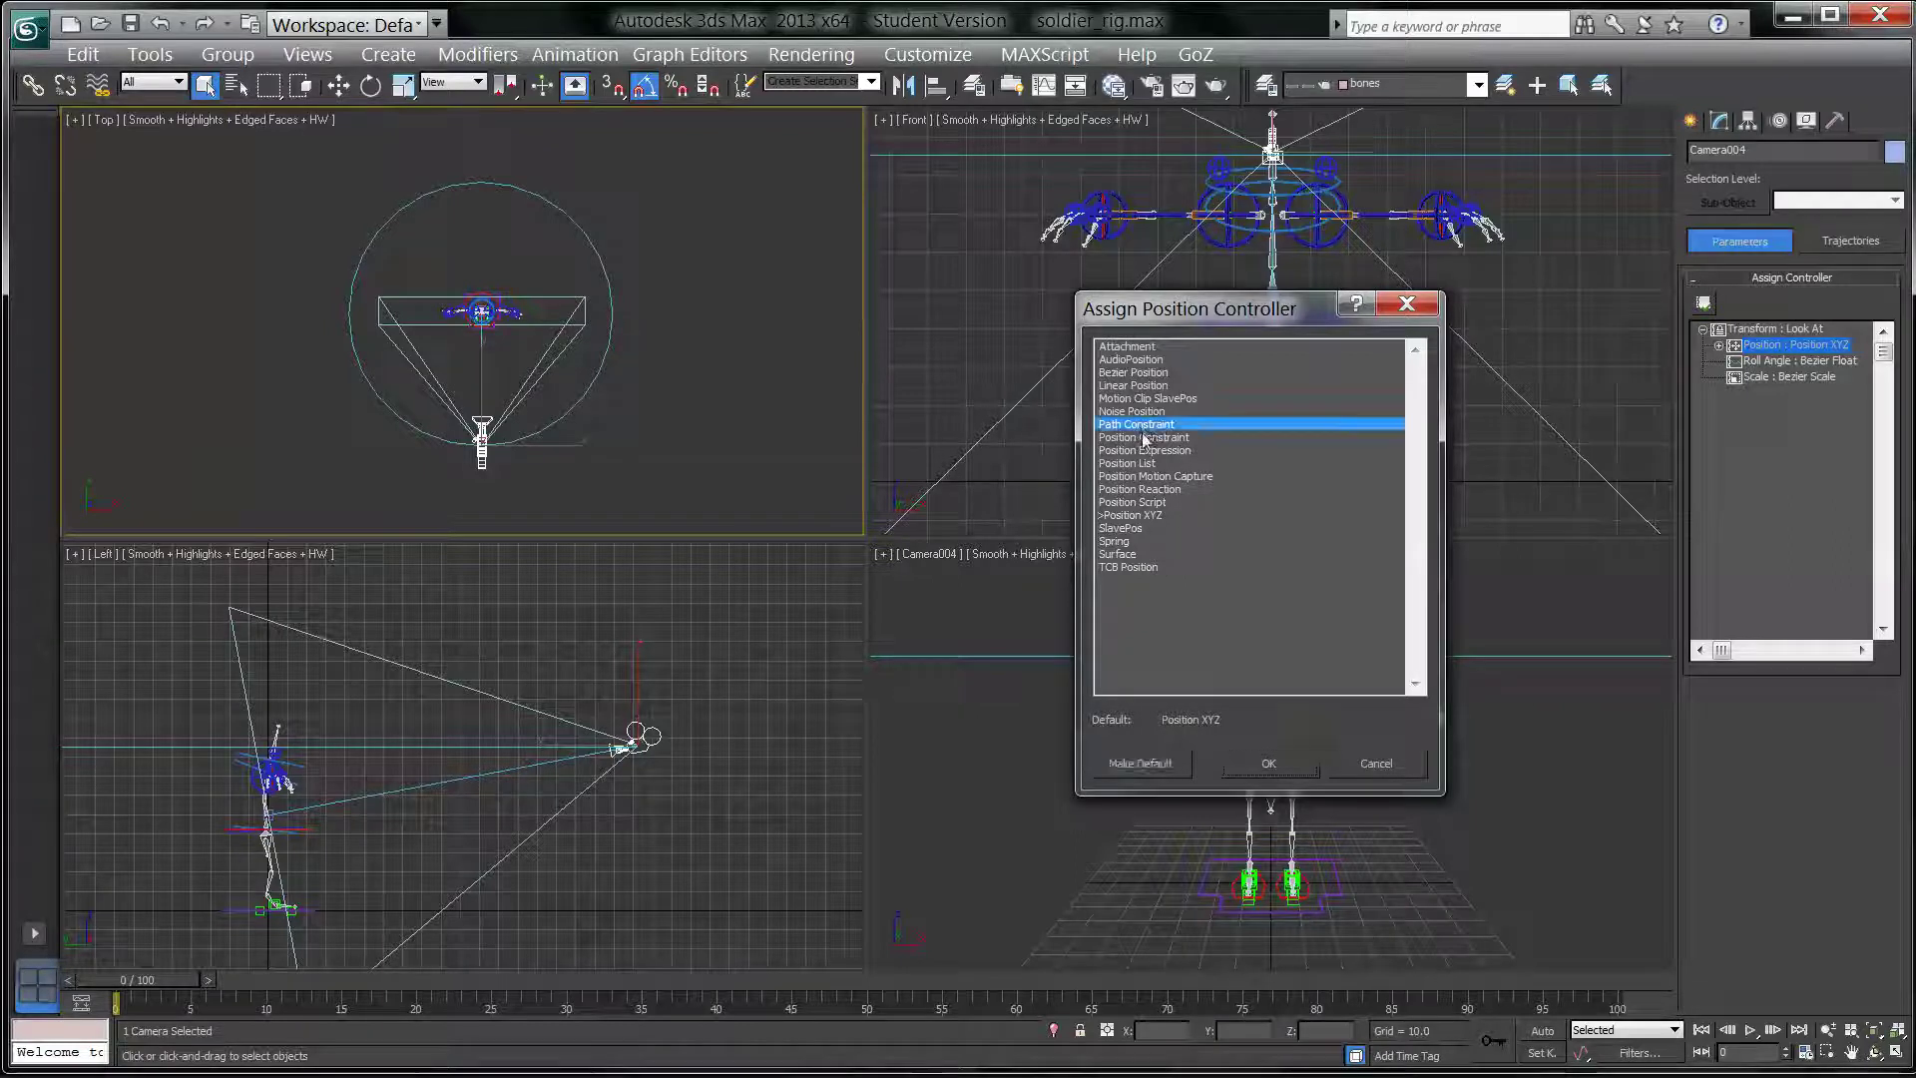
pyautogui.click(1268, 765)
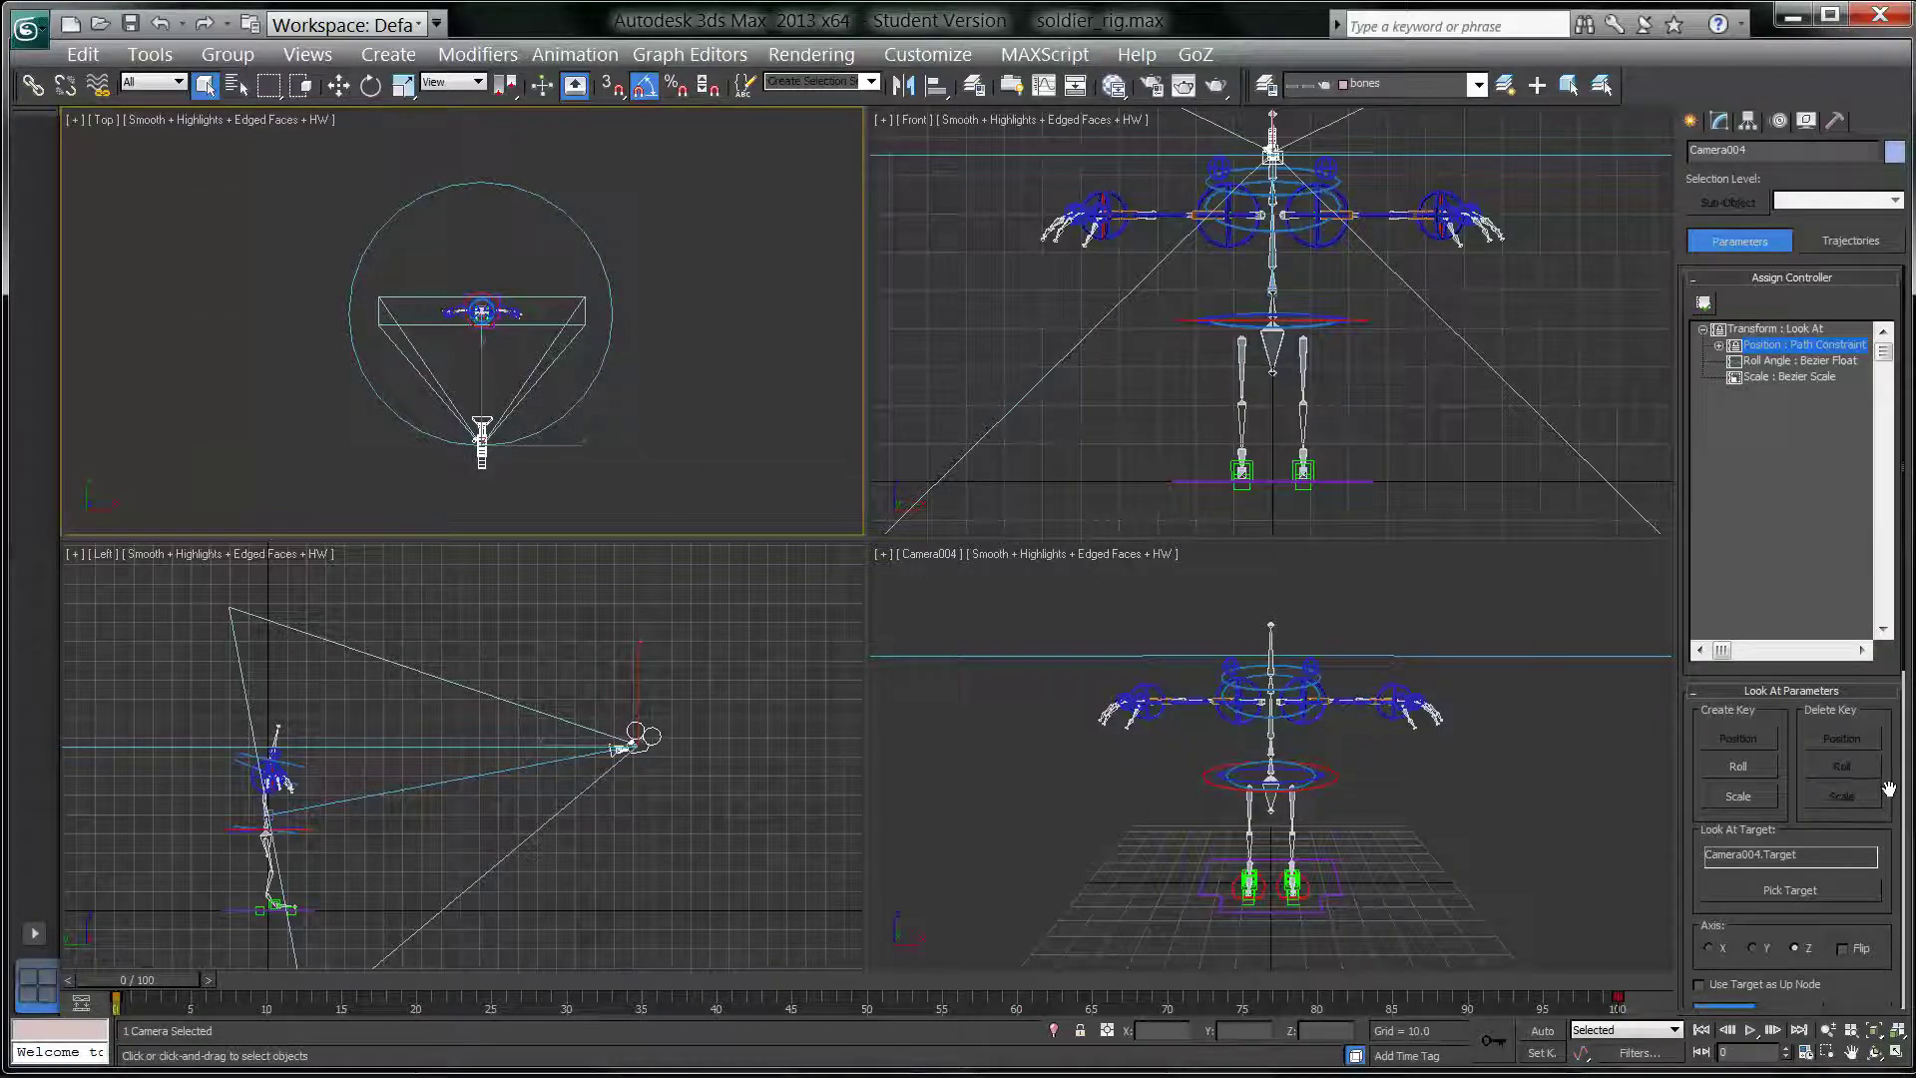
# Step: Scroll to the Path Parameters rollout and enter Add Path pick mode
pyautogui.moveTo(1894, 787); pyautogui.dragTo(1894, 765)
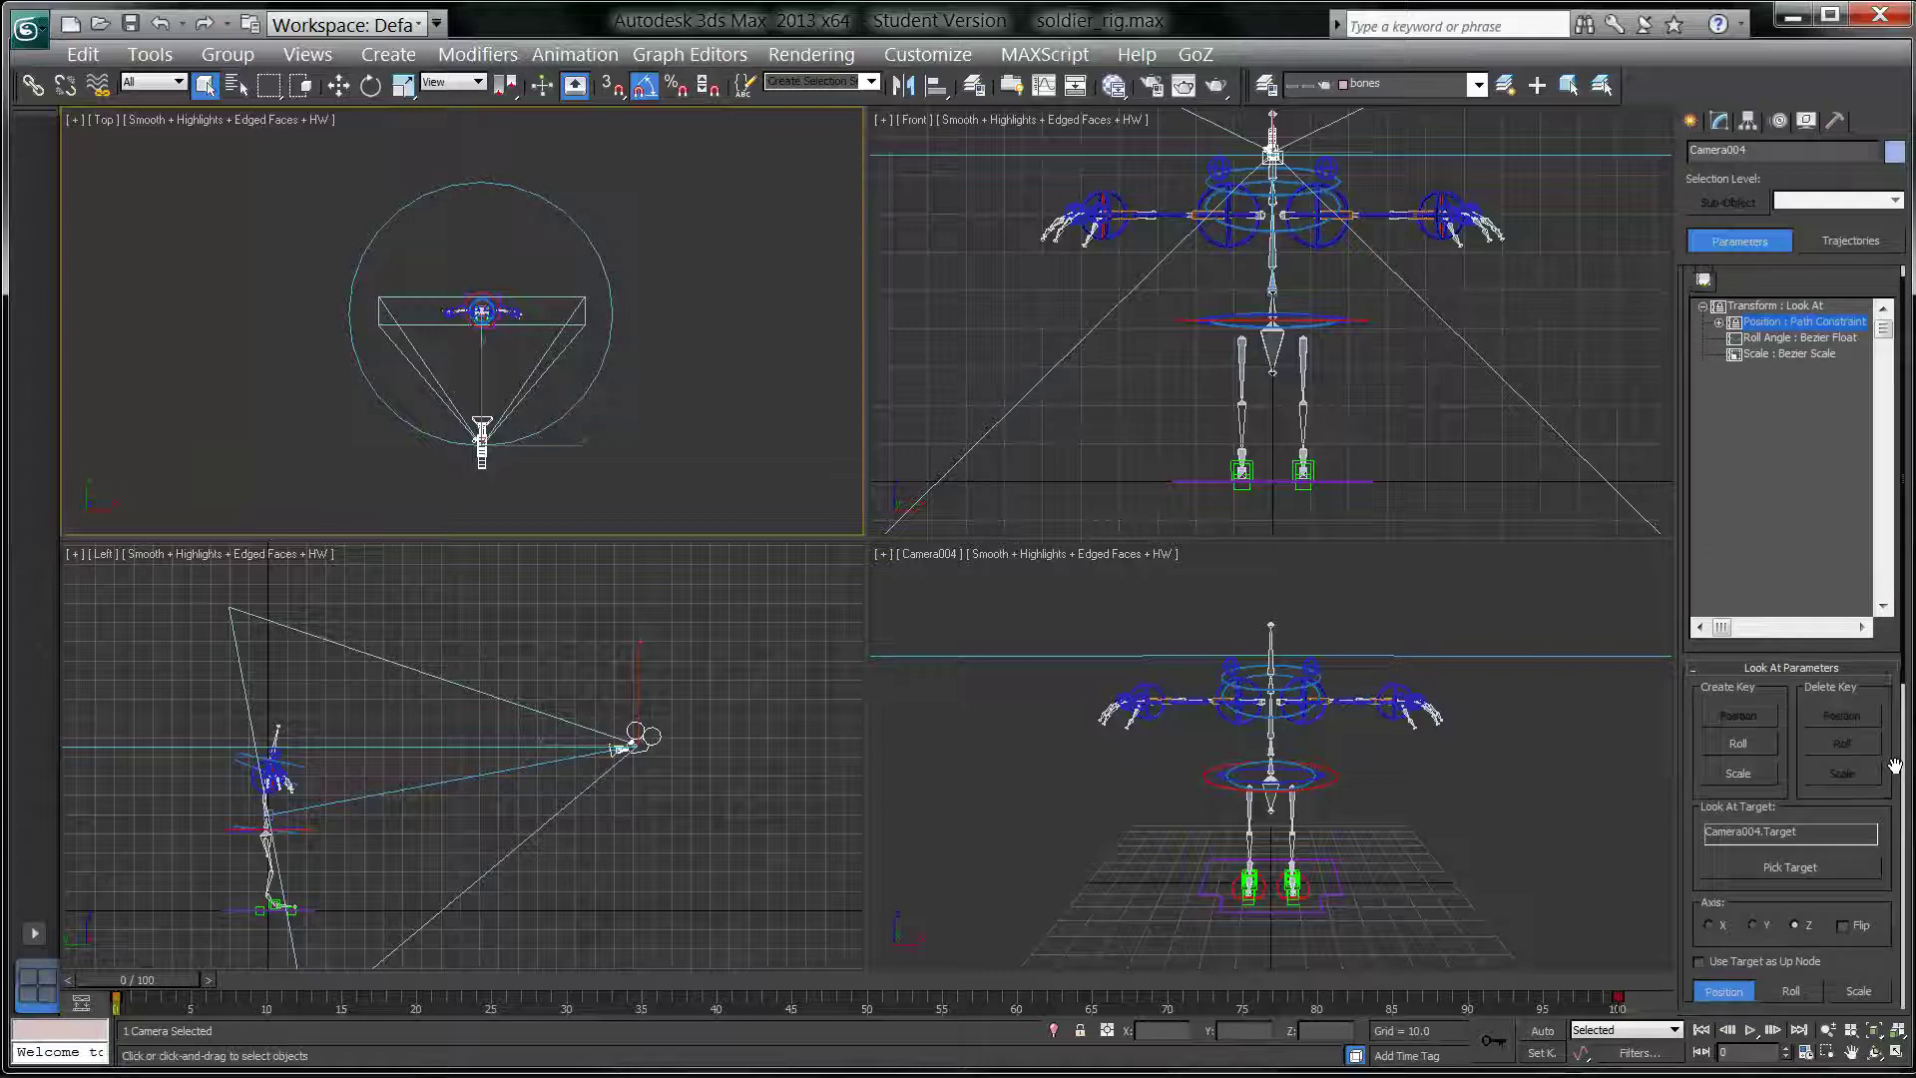
pyautogui.click(1853, 330)
pyautogui.moveTo(1891, 744); pyautogui.dragTo(1861, 394)
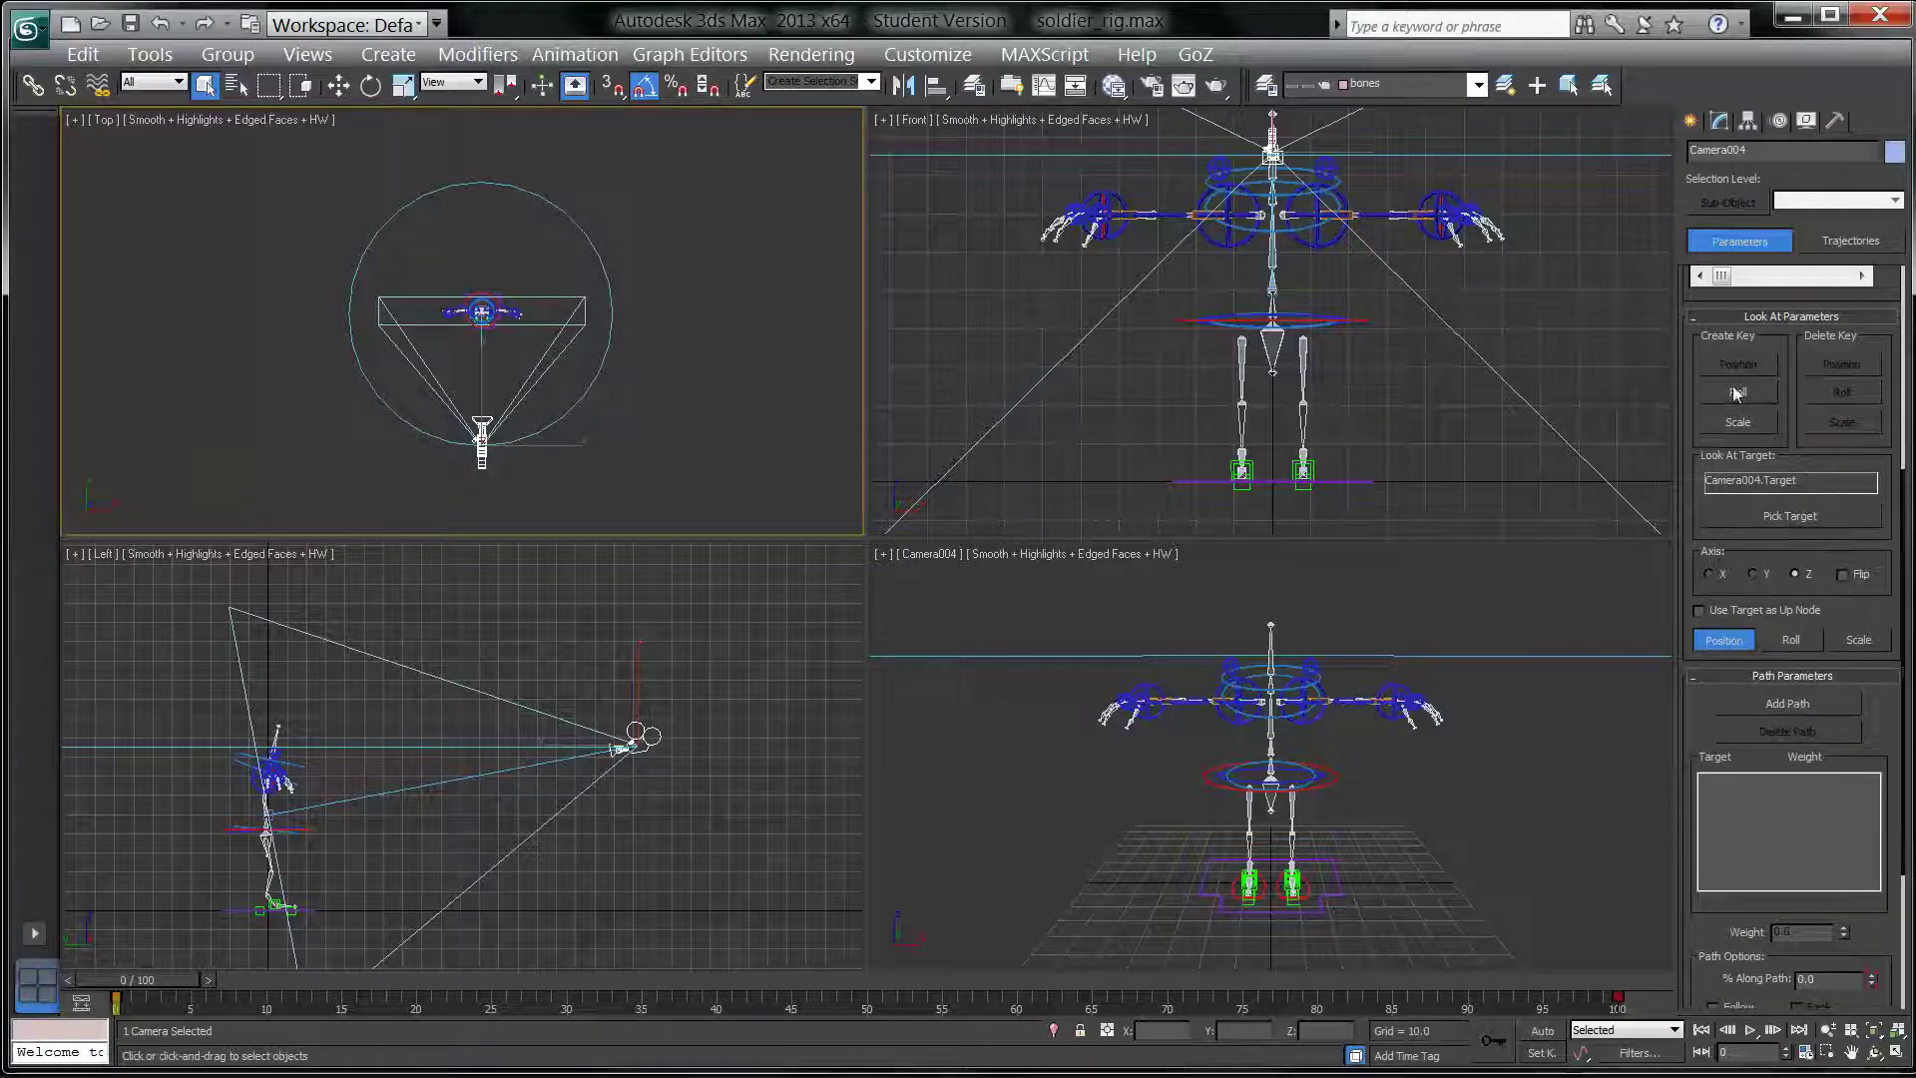
pyautogui.moveTo(1878, 701); pyautogui.dragTo(1811, 604)
pyautogui.click(1811, 602)
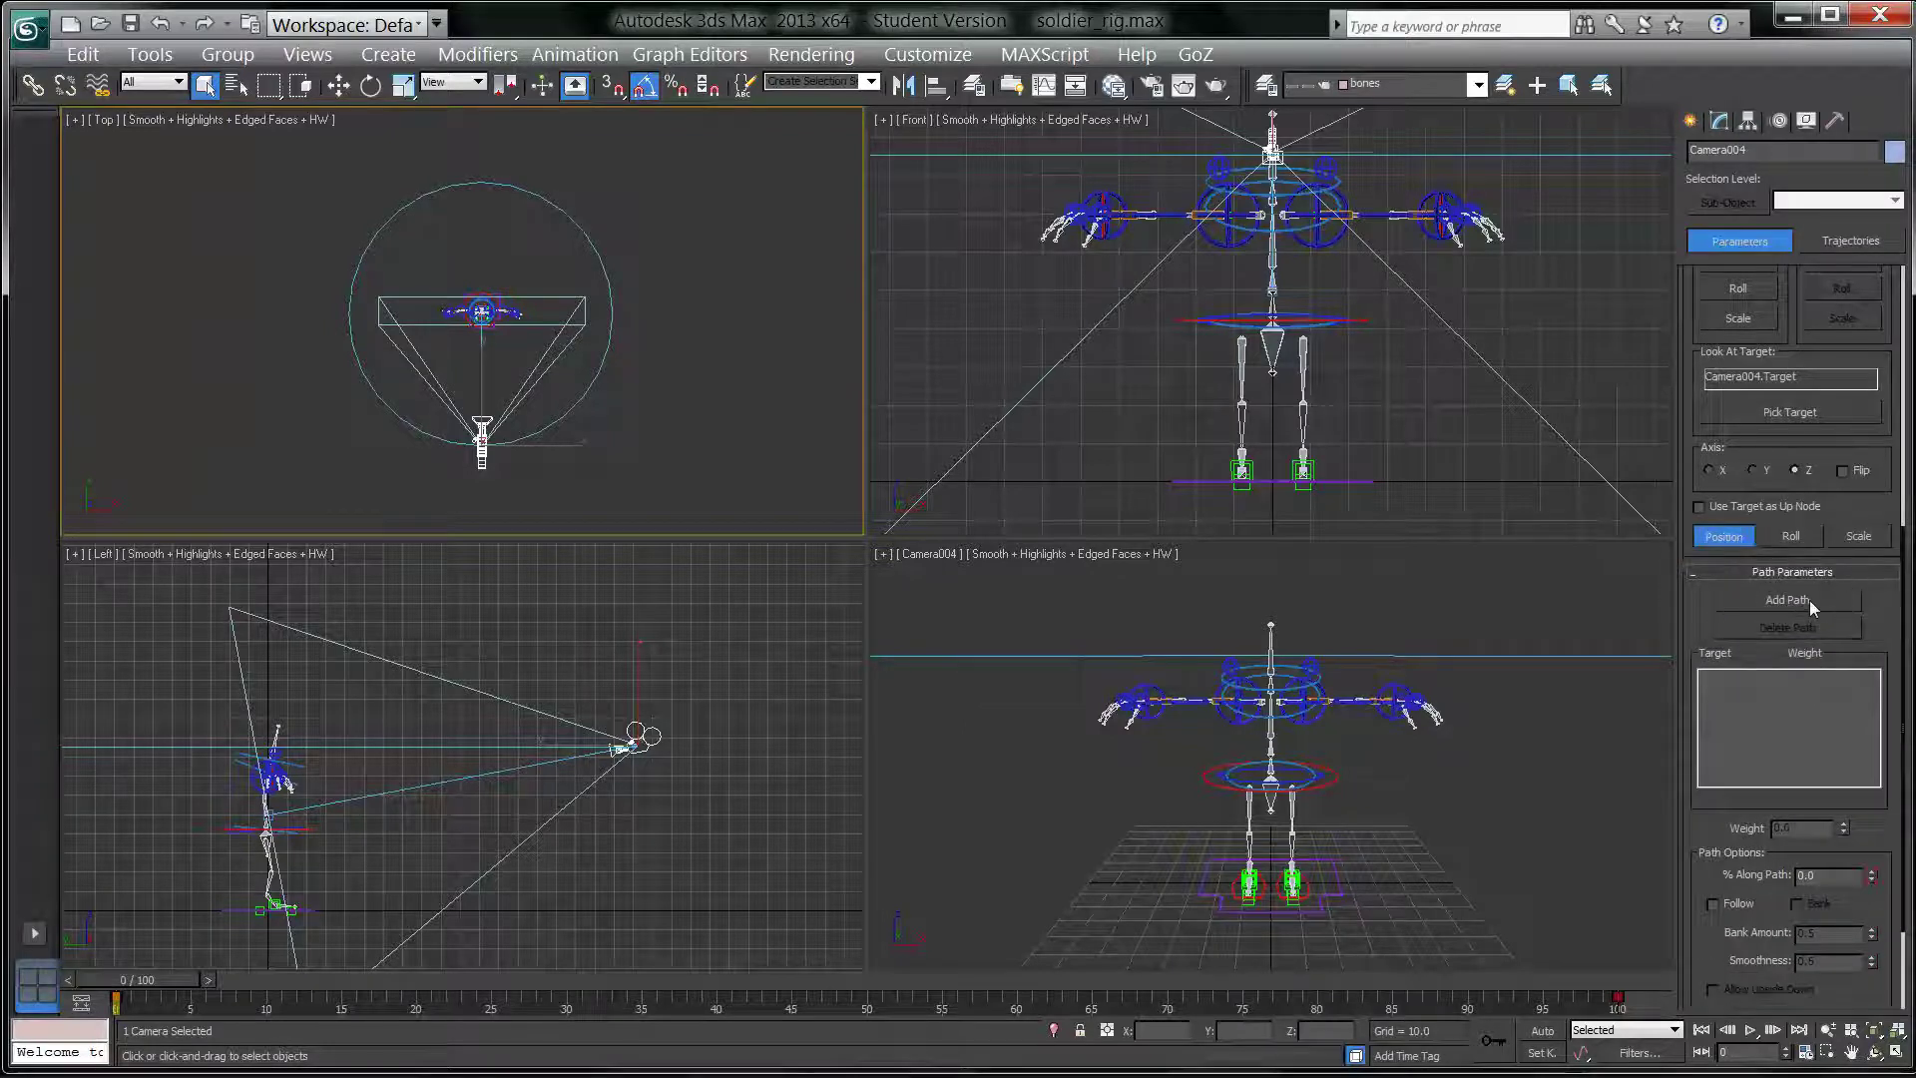
pyautogui.click(1810, 600)
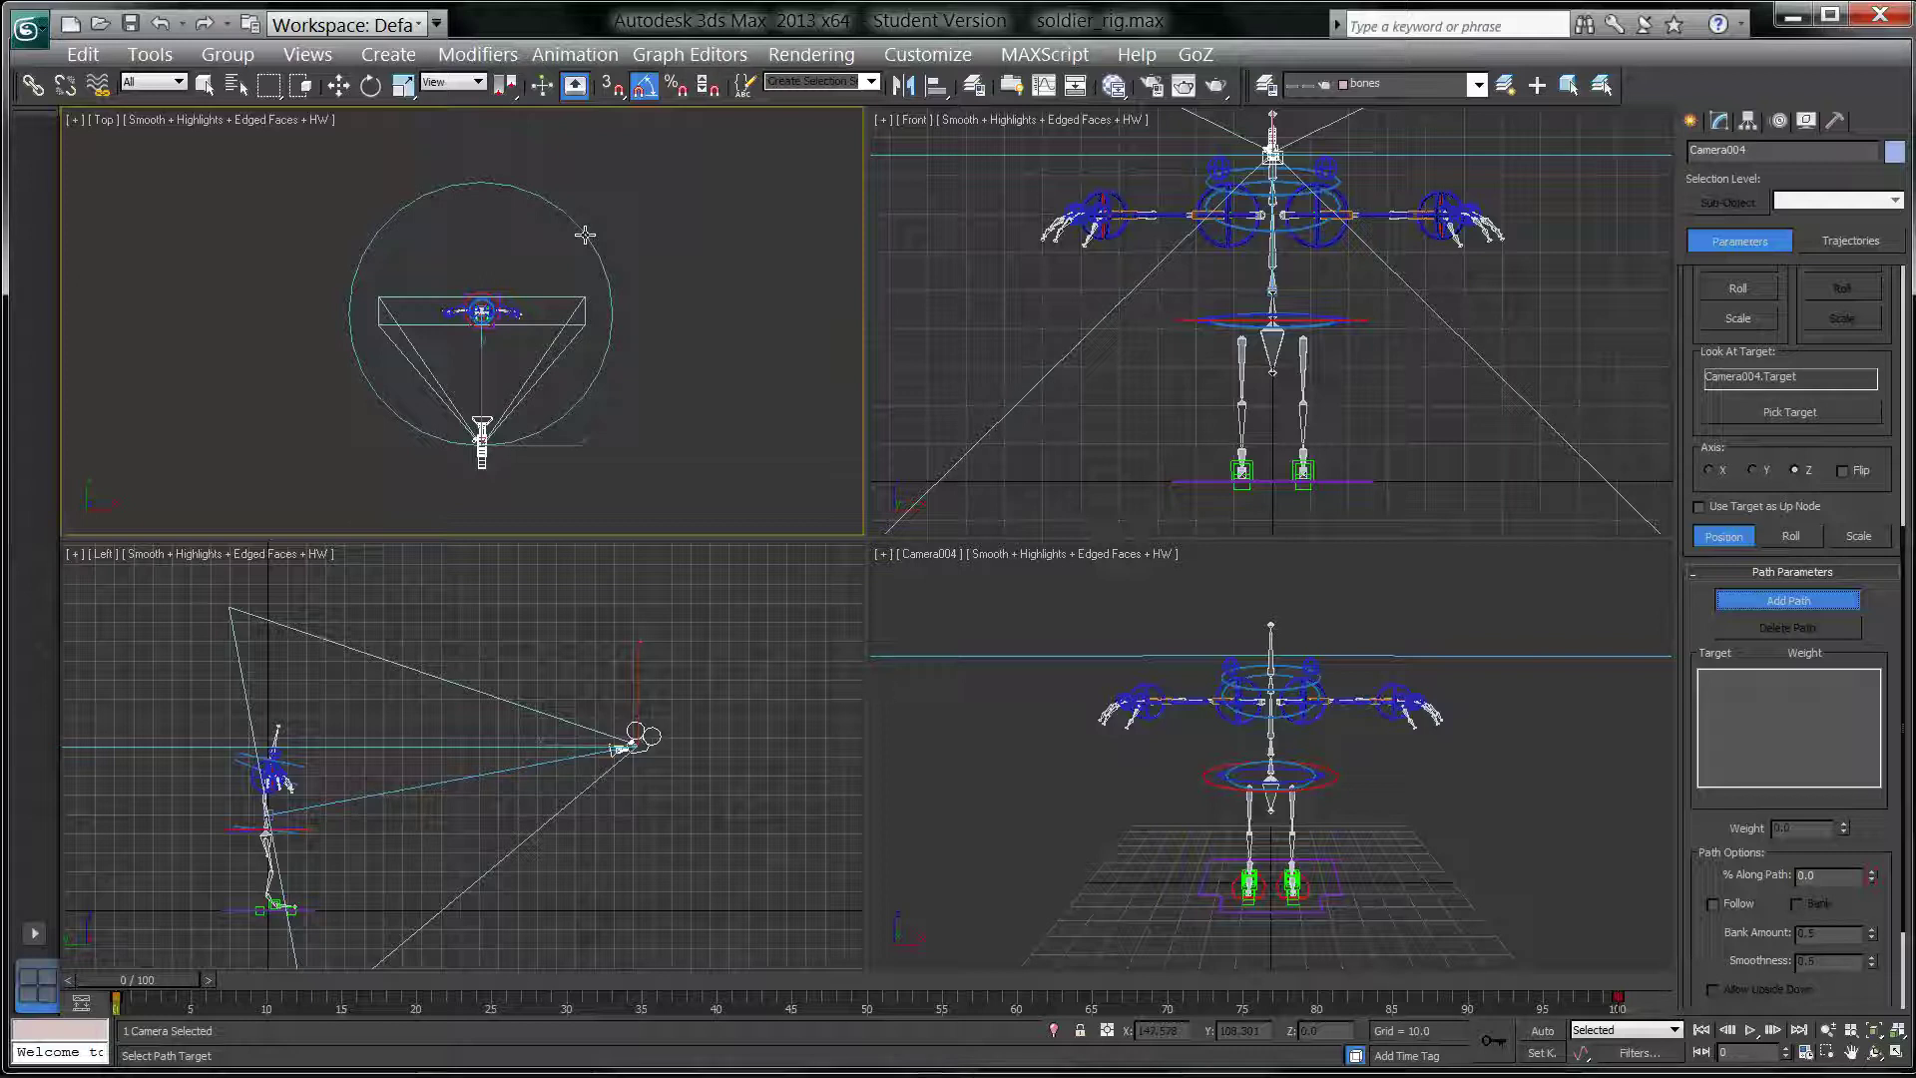
# Step: Add Circle001 as Camera004's path target at weight 50, then leave Add Path mode
pyautogui.click(585, 235)
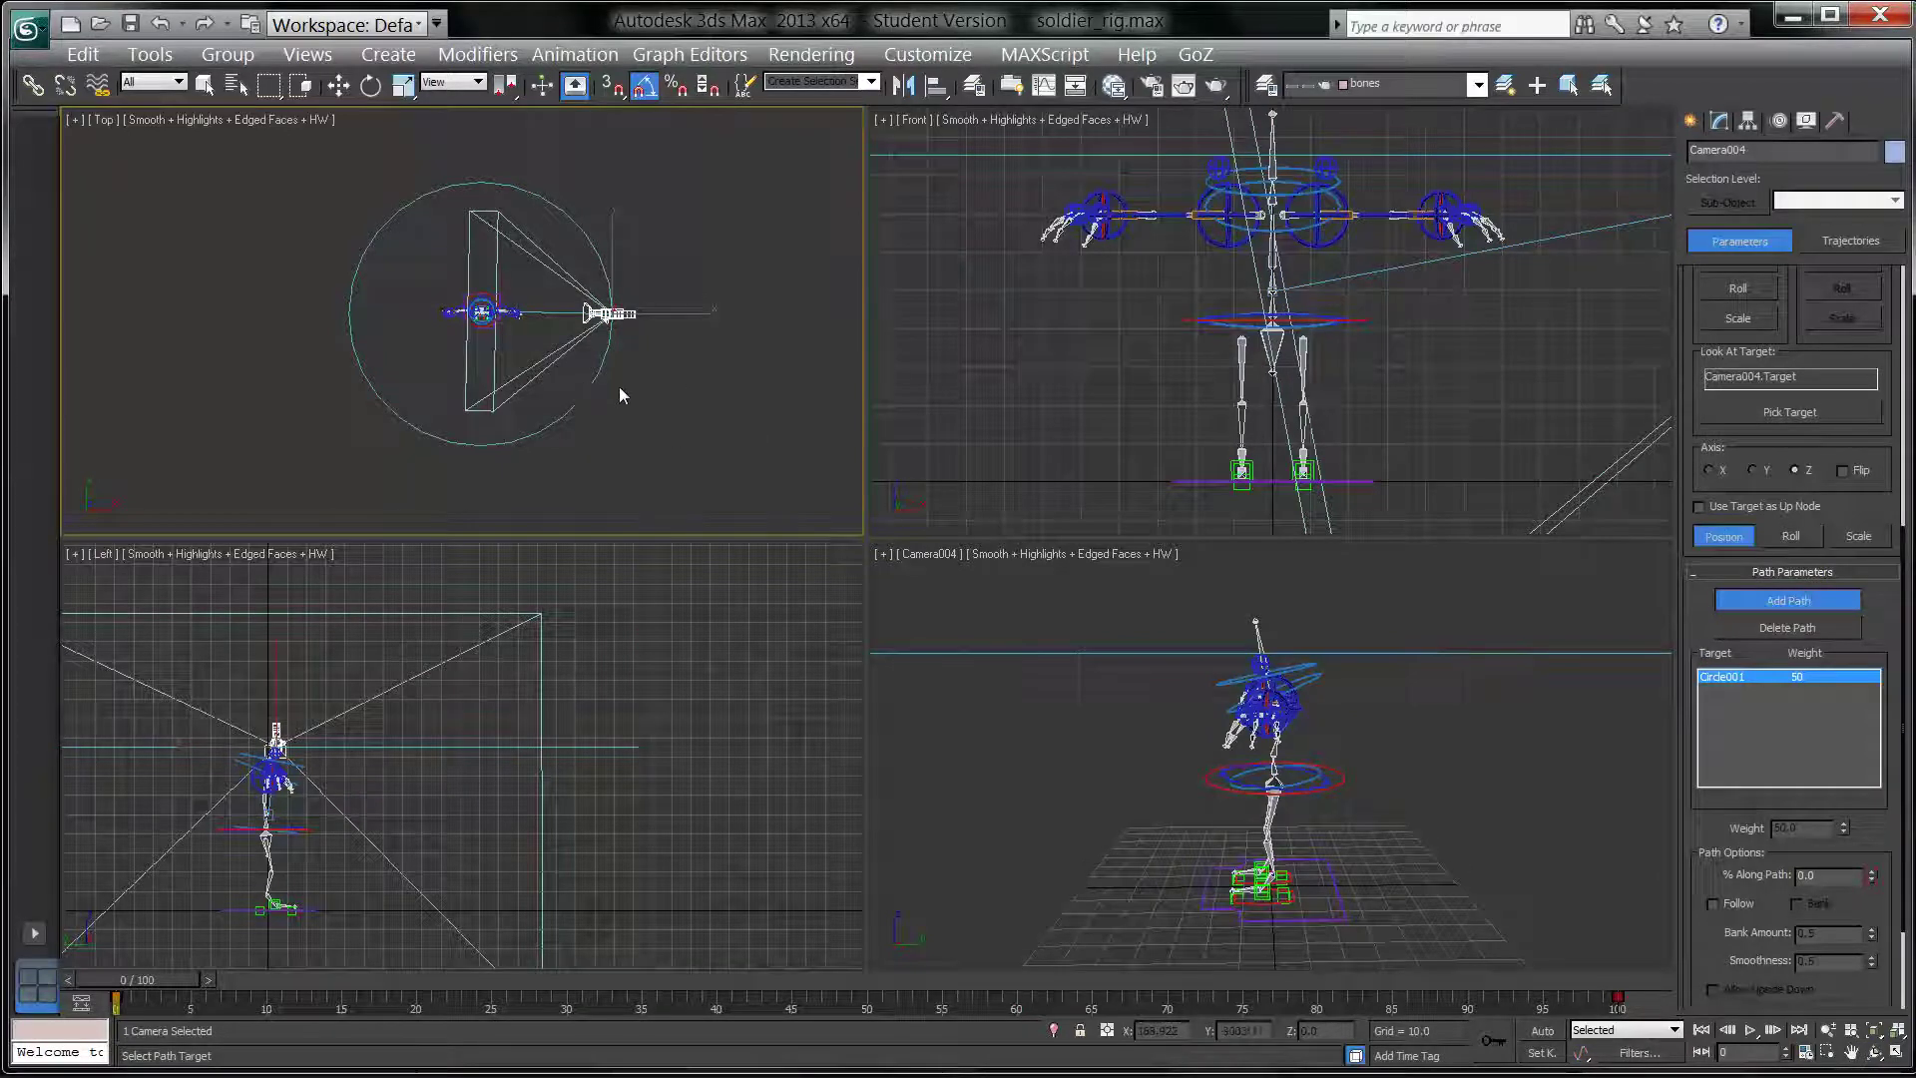
pyautogui.click(1742, 692)
pyautogui.click(1810, 597)
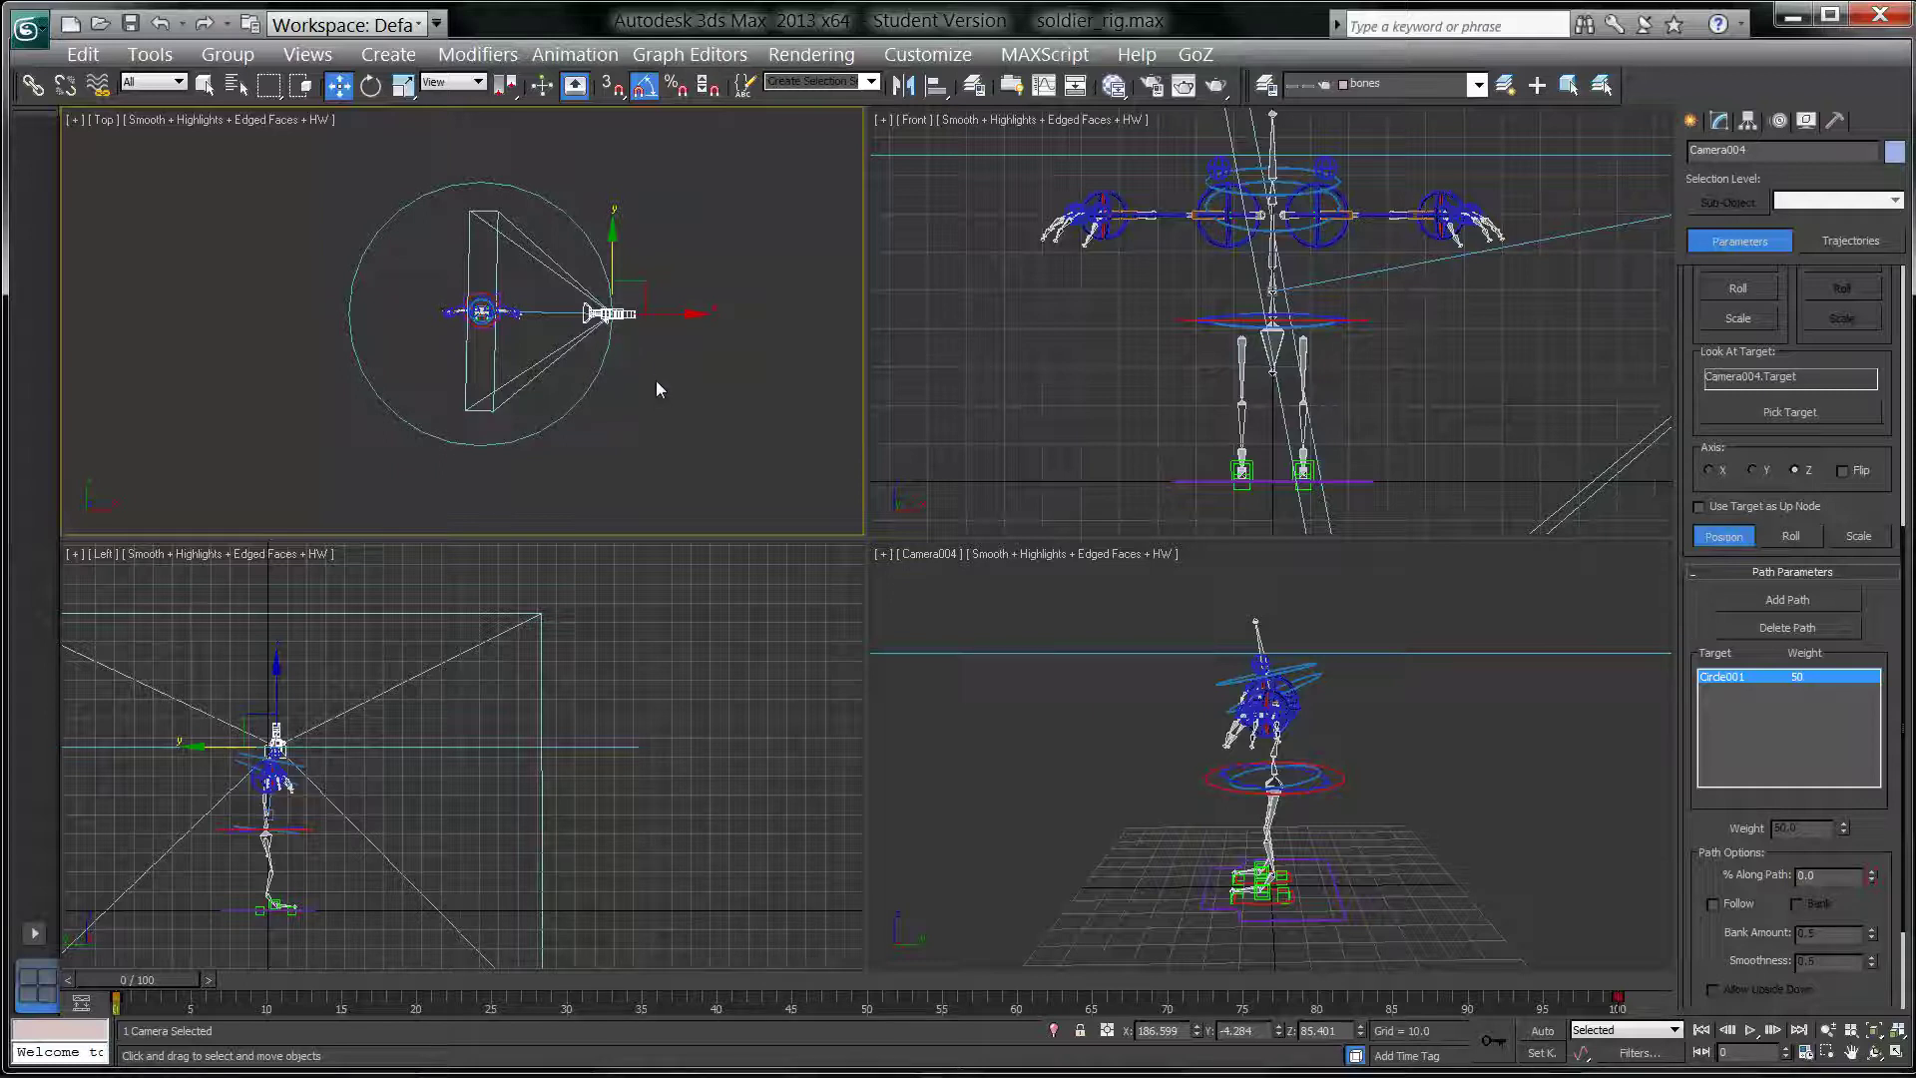
# Step: Select Circle001 and show its Modify parameters with radius 187.99
pyautogui.click(604, 355)
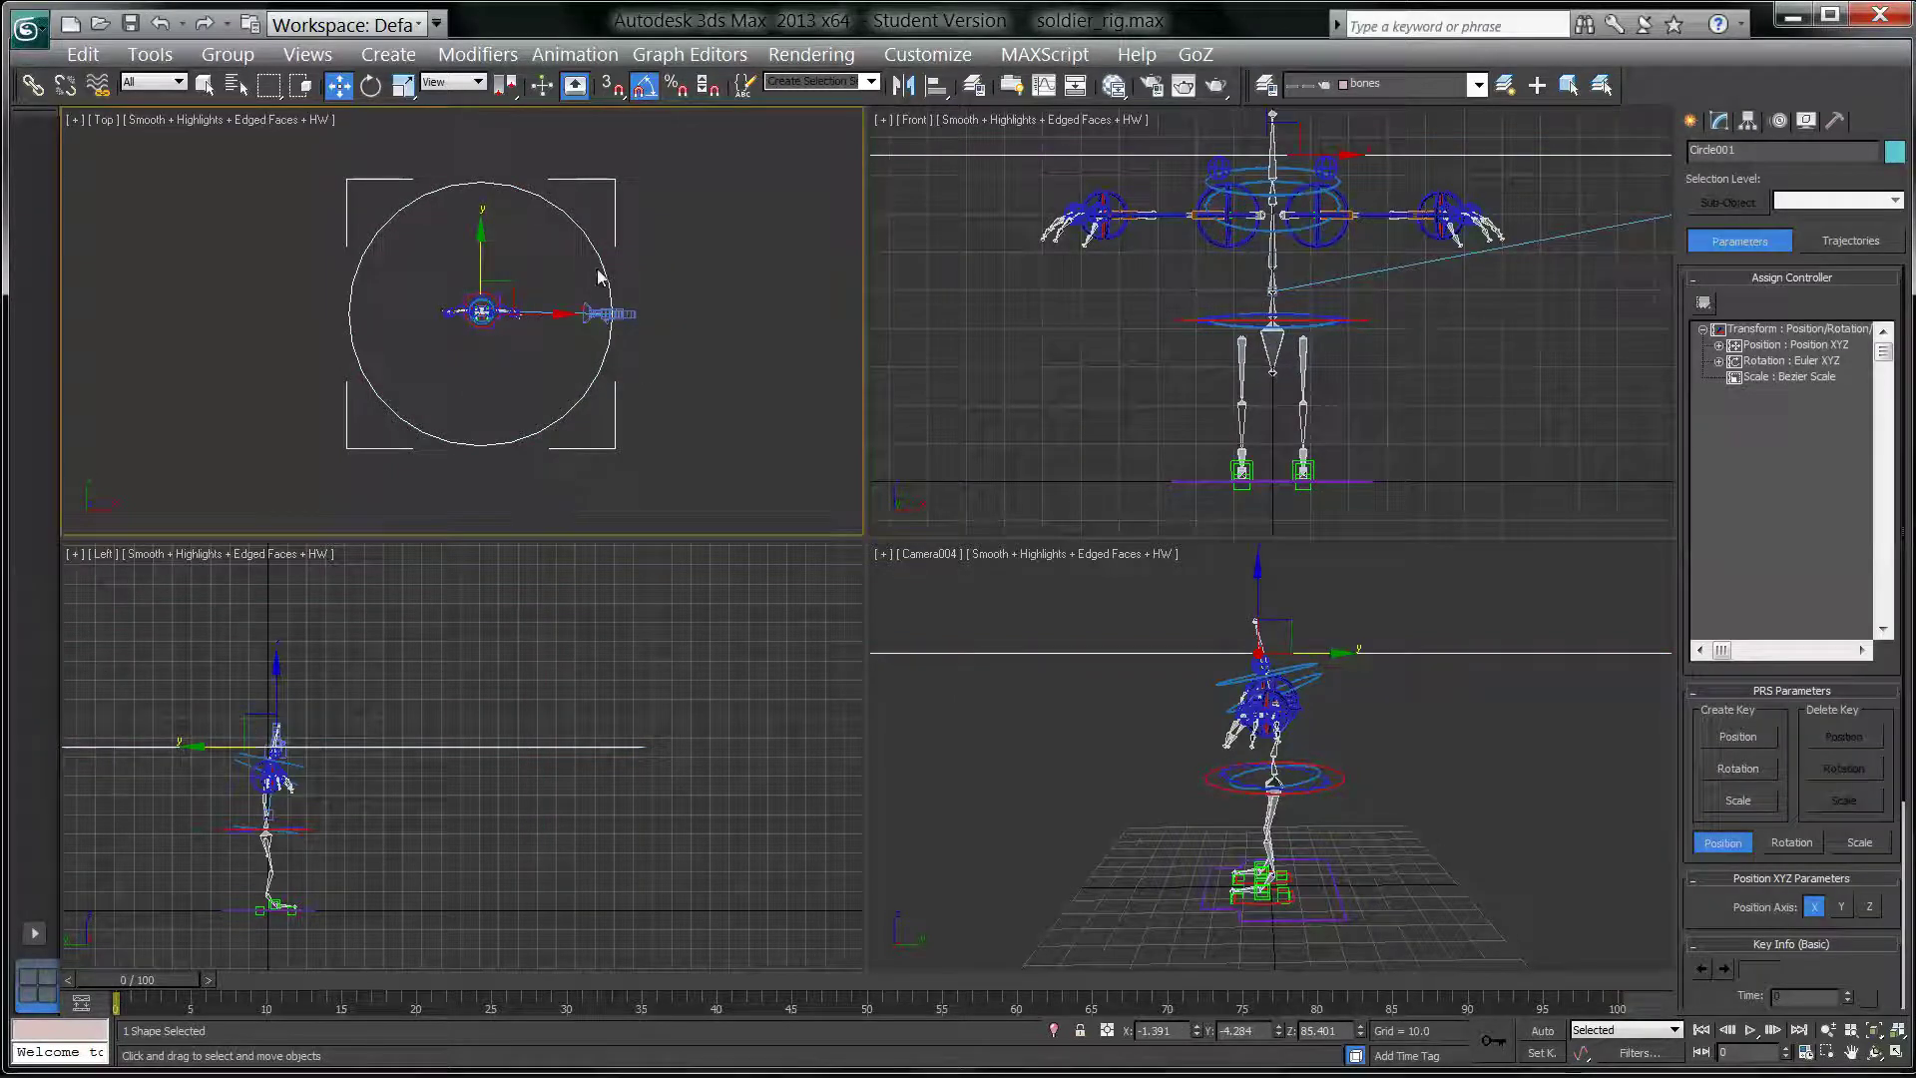
pyautogui.click(1718, 123)
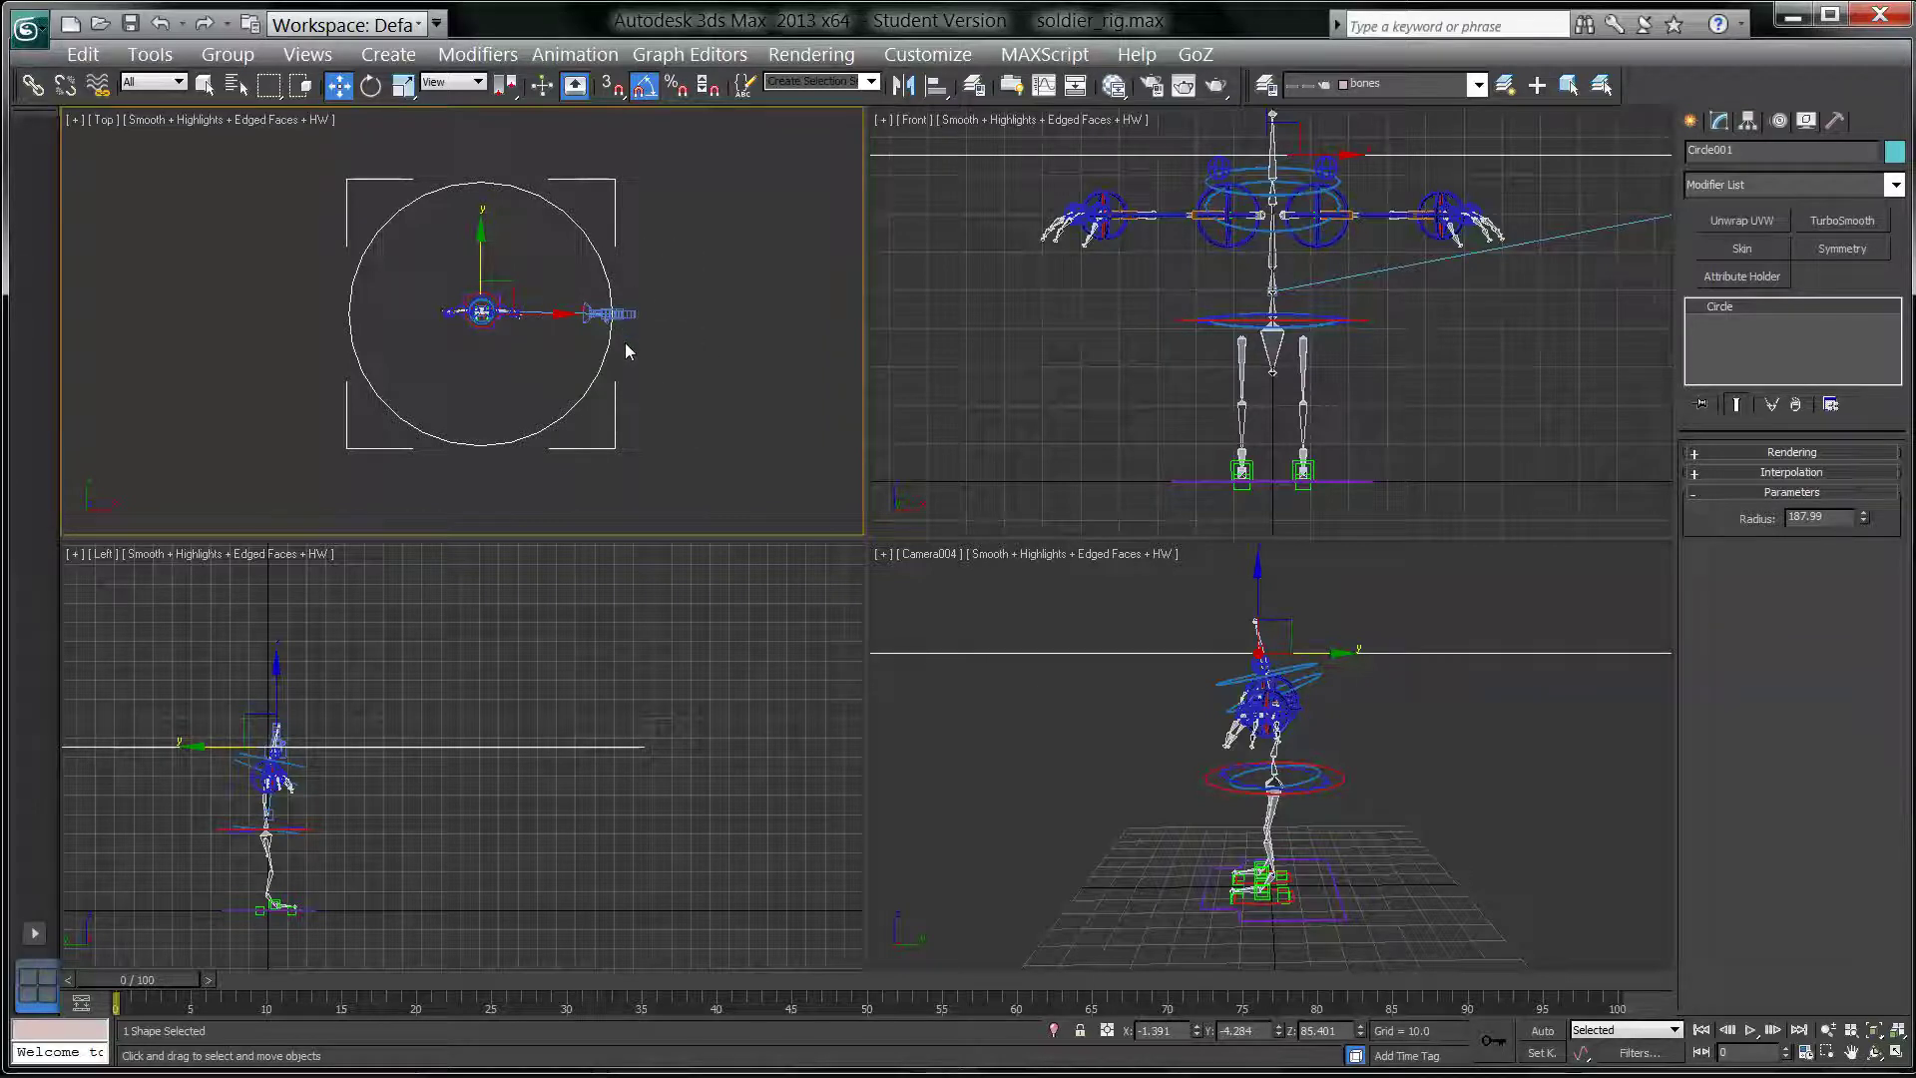
pyautogui.click(622, 329)
# Step: Rotate Circle001 -90° about Z so Camera004 faces the rig's front
pyautogui.click(371, 87)
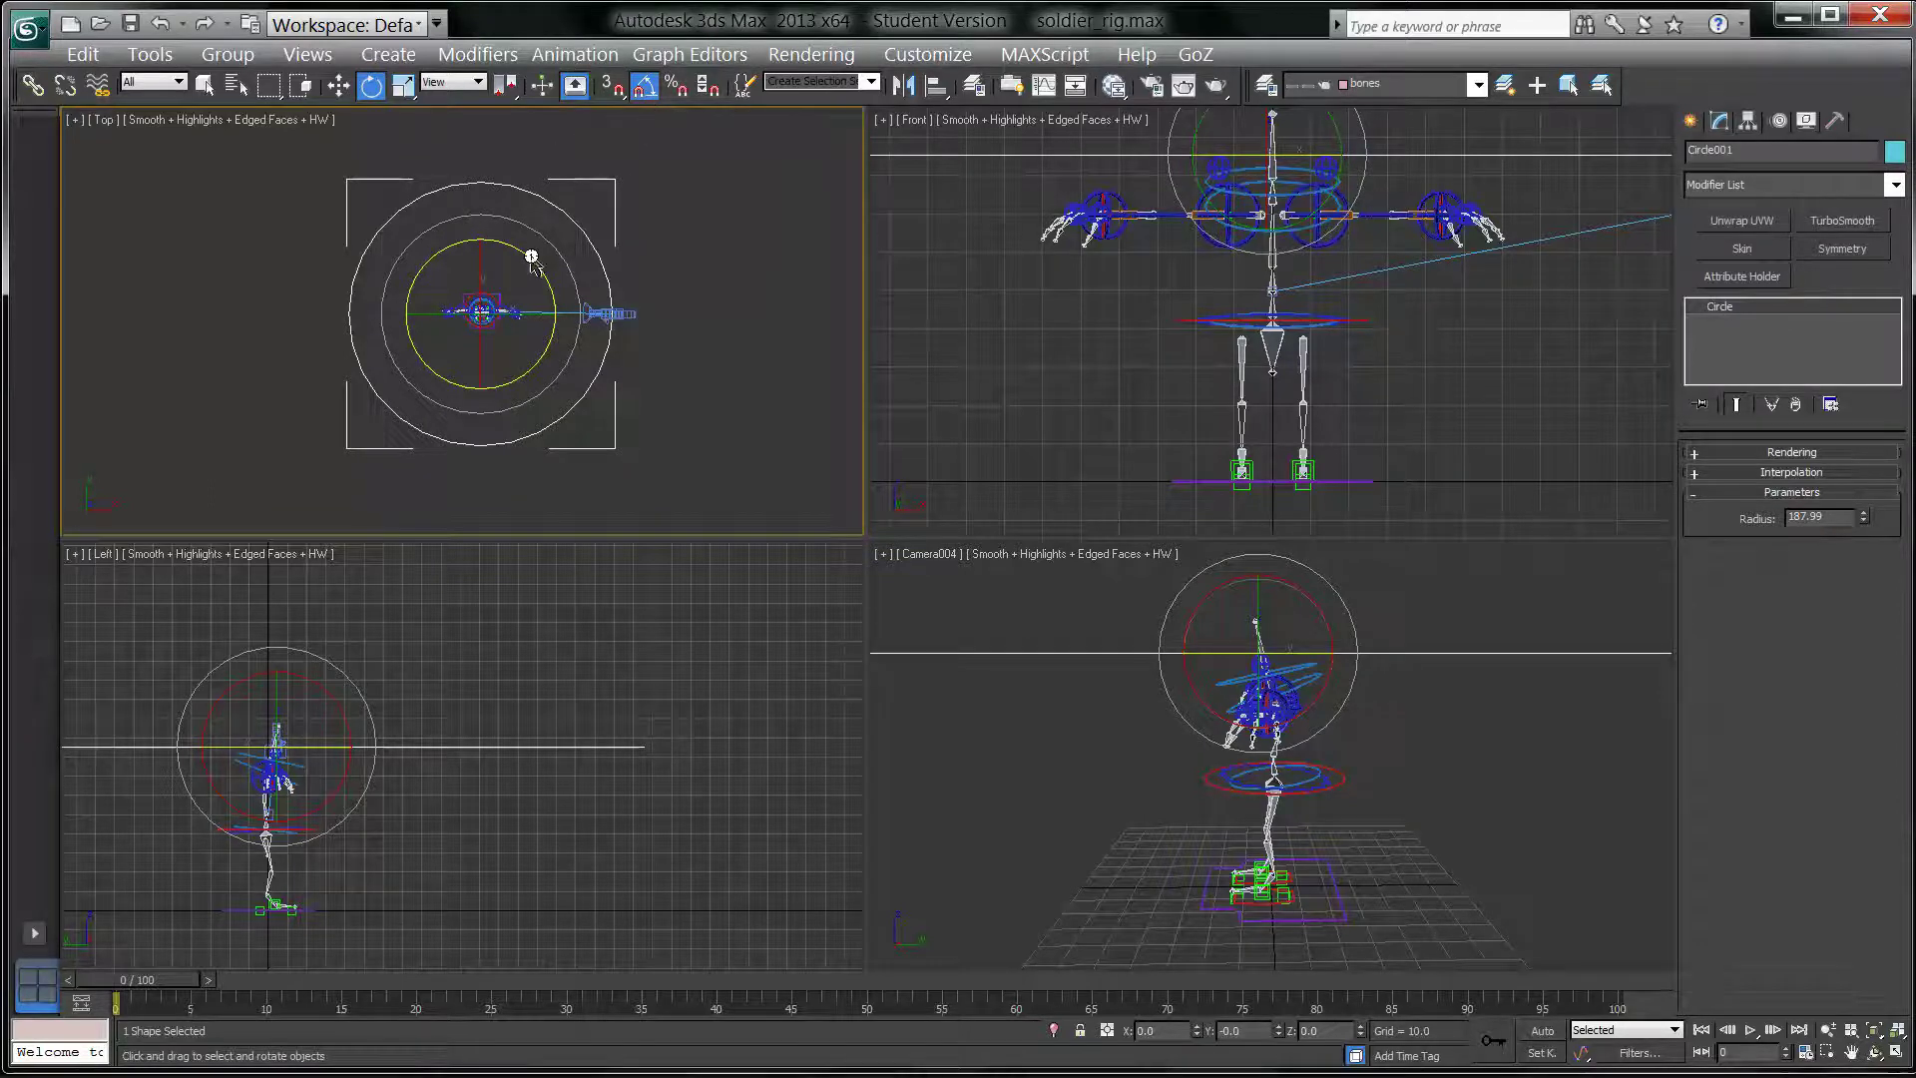
pyautogui.moveTo(532, 257); pyautogui.dragTo(566, 492)
pyautogui.rightClick(1429, 808)
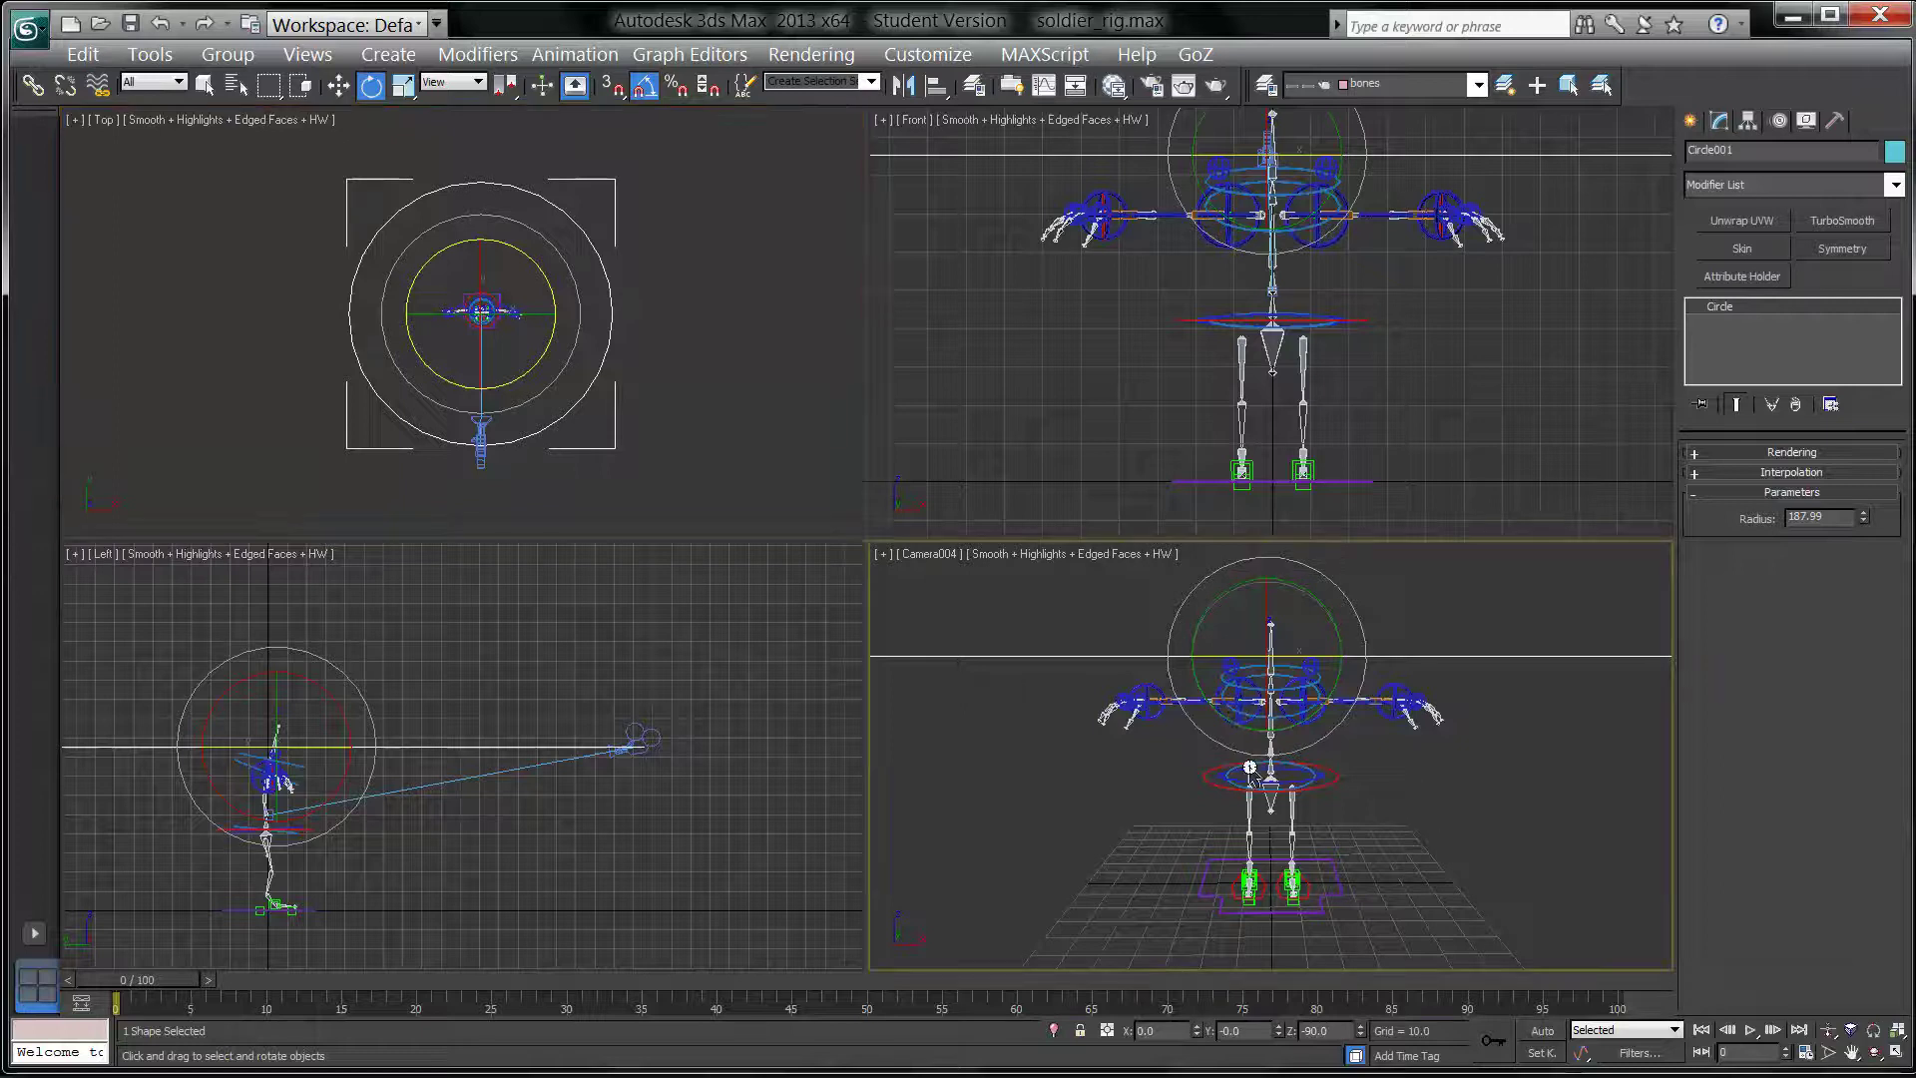
# Step: Deselect, return to frame 0, and maximize the Camera004 viewport with Alt+W
pyautogui.click(1515, 741)
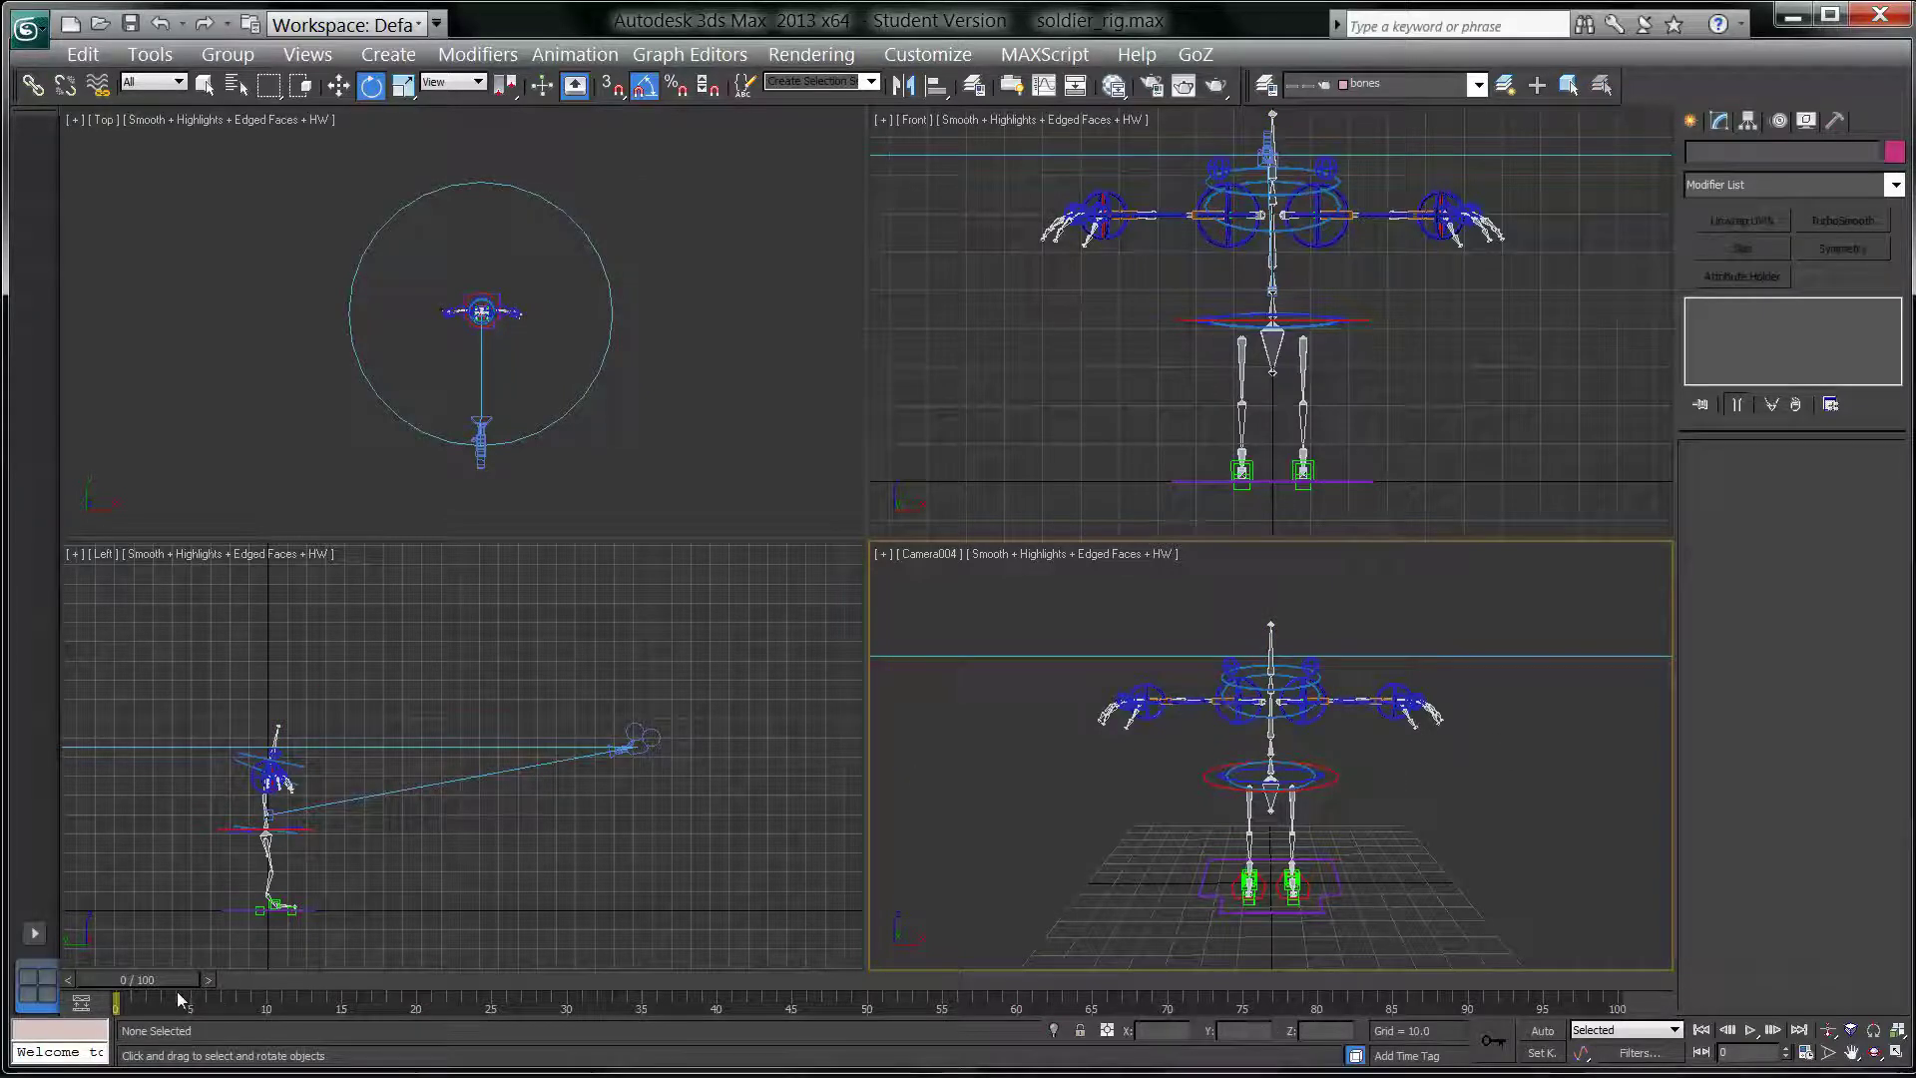
pyautogui.moveTo(160, 980); pyautogui.dragTo(116, 1003)
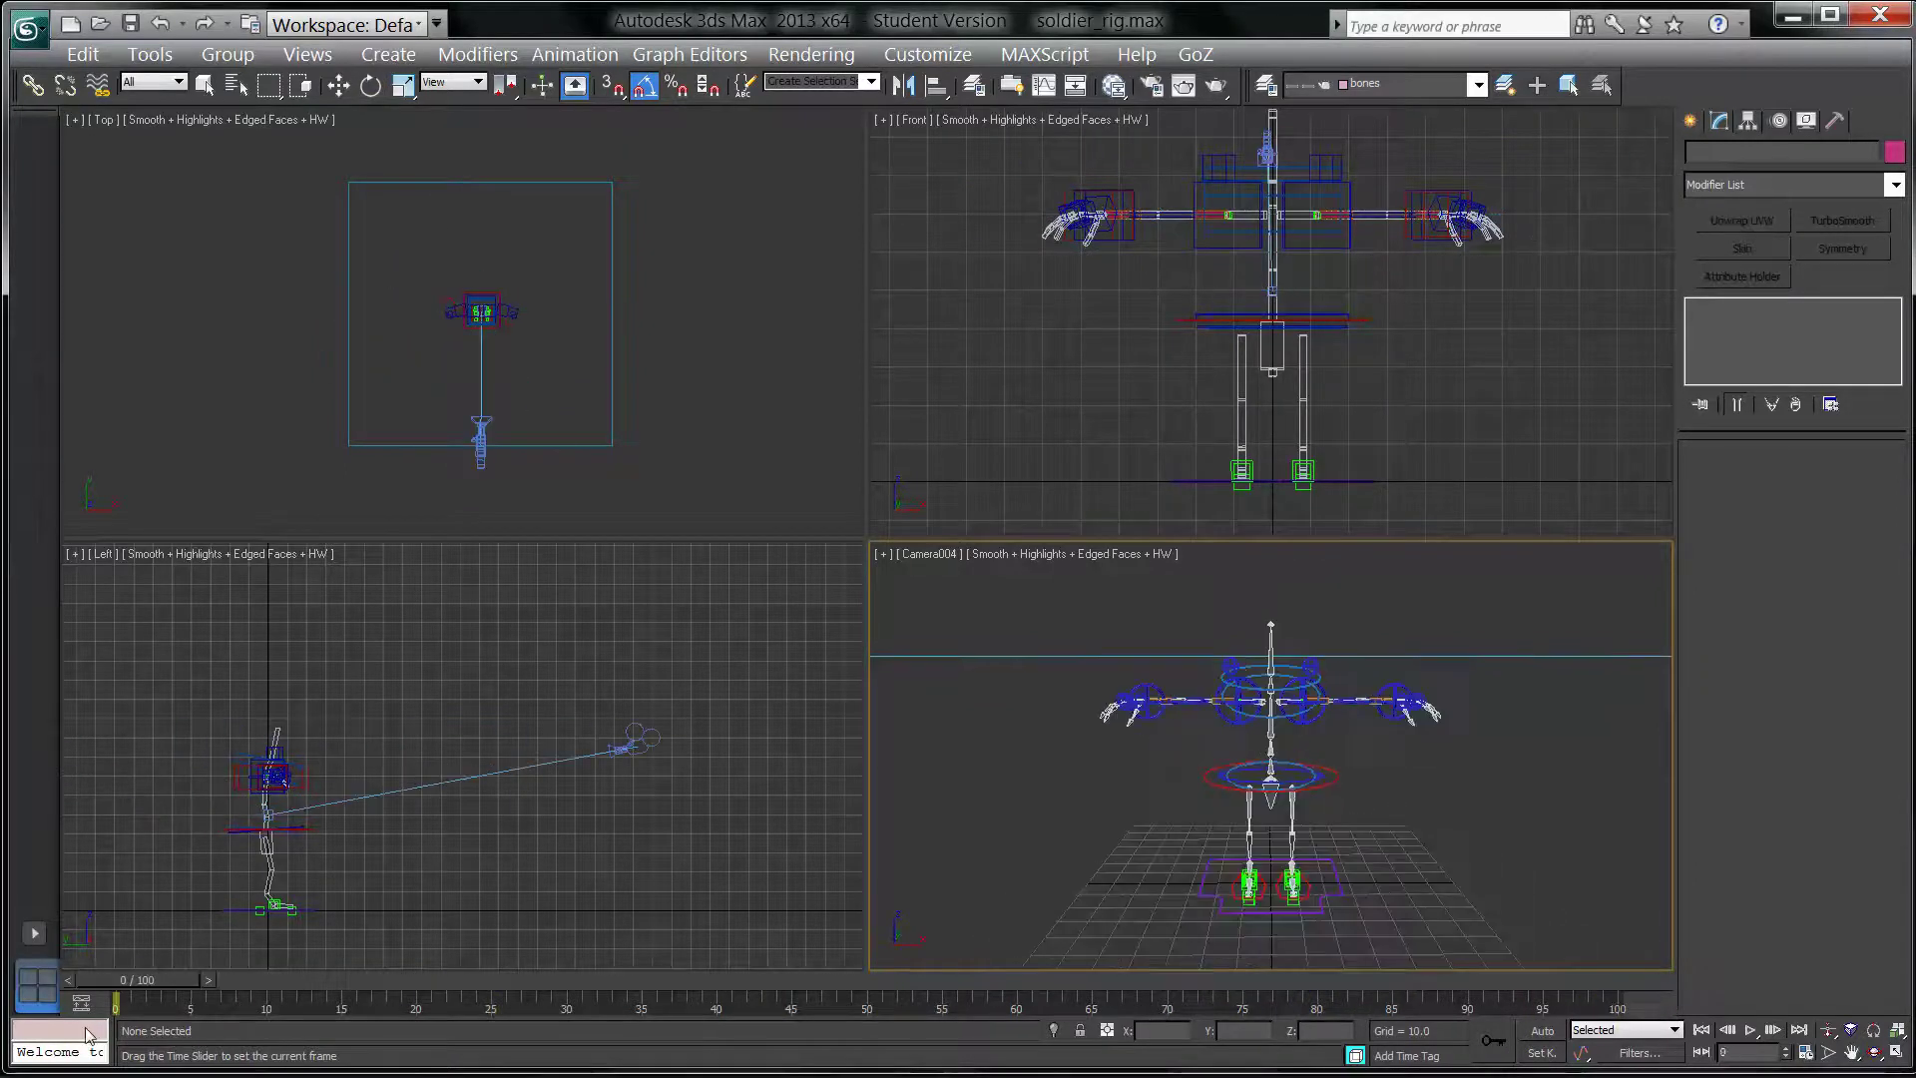
pyautogui.press('e')
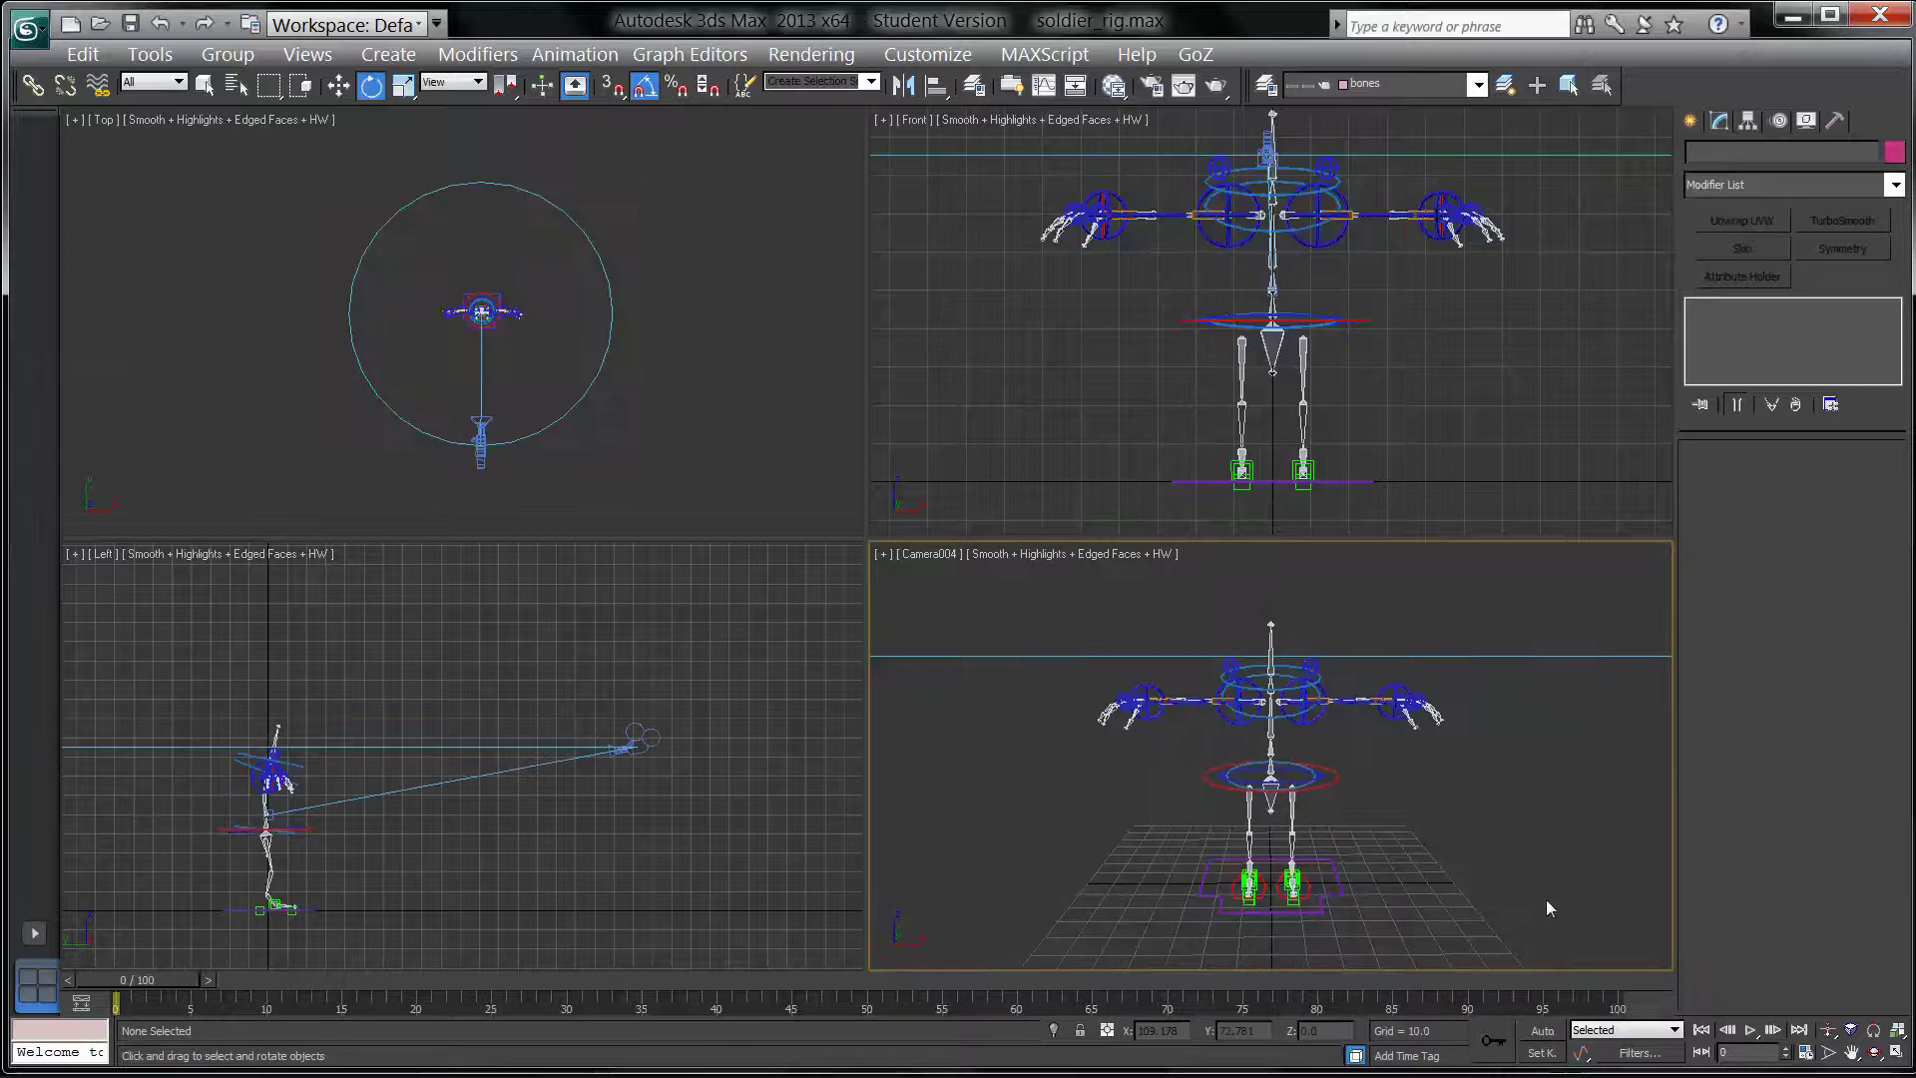
pyautogui.click(1700, 1031)
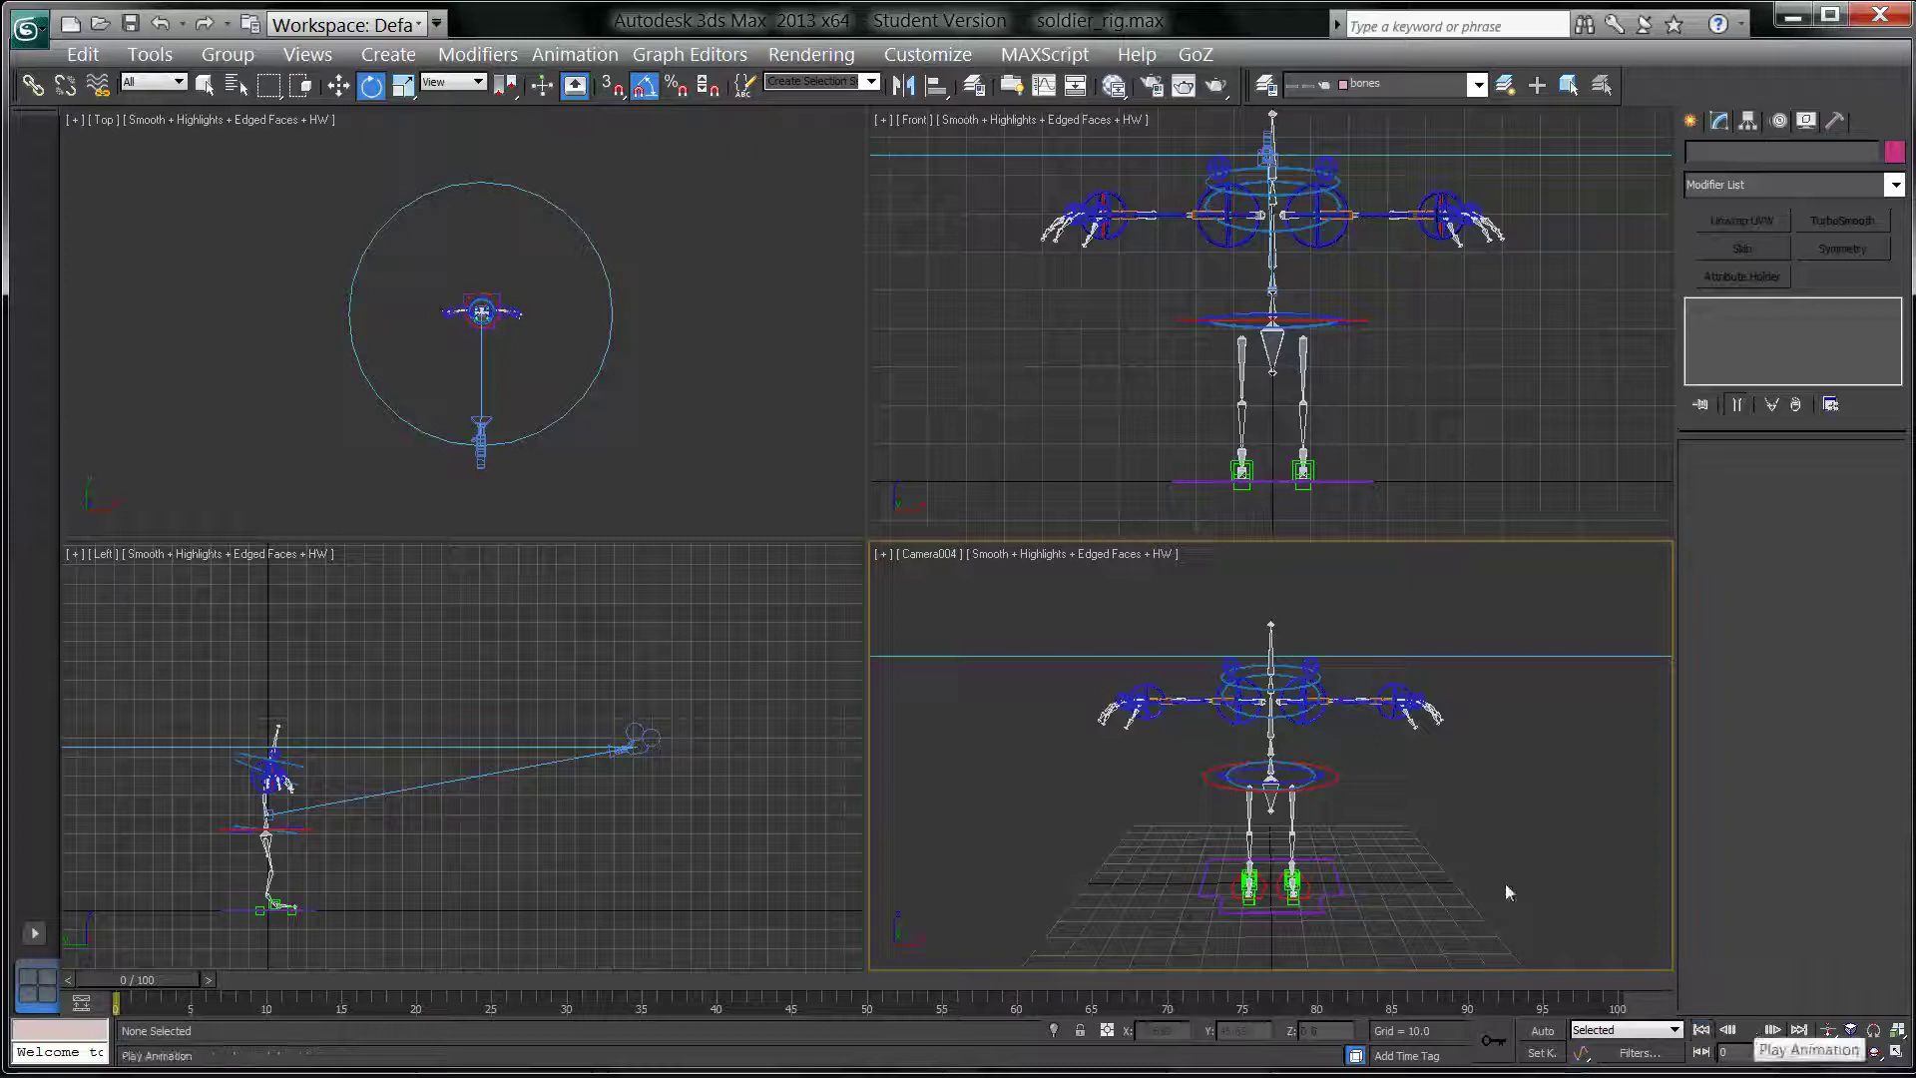
pyautogui.rightClick(1447, 839)
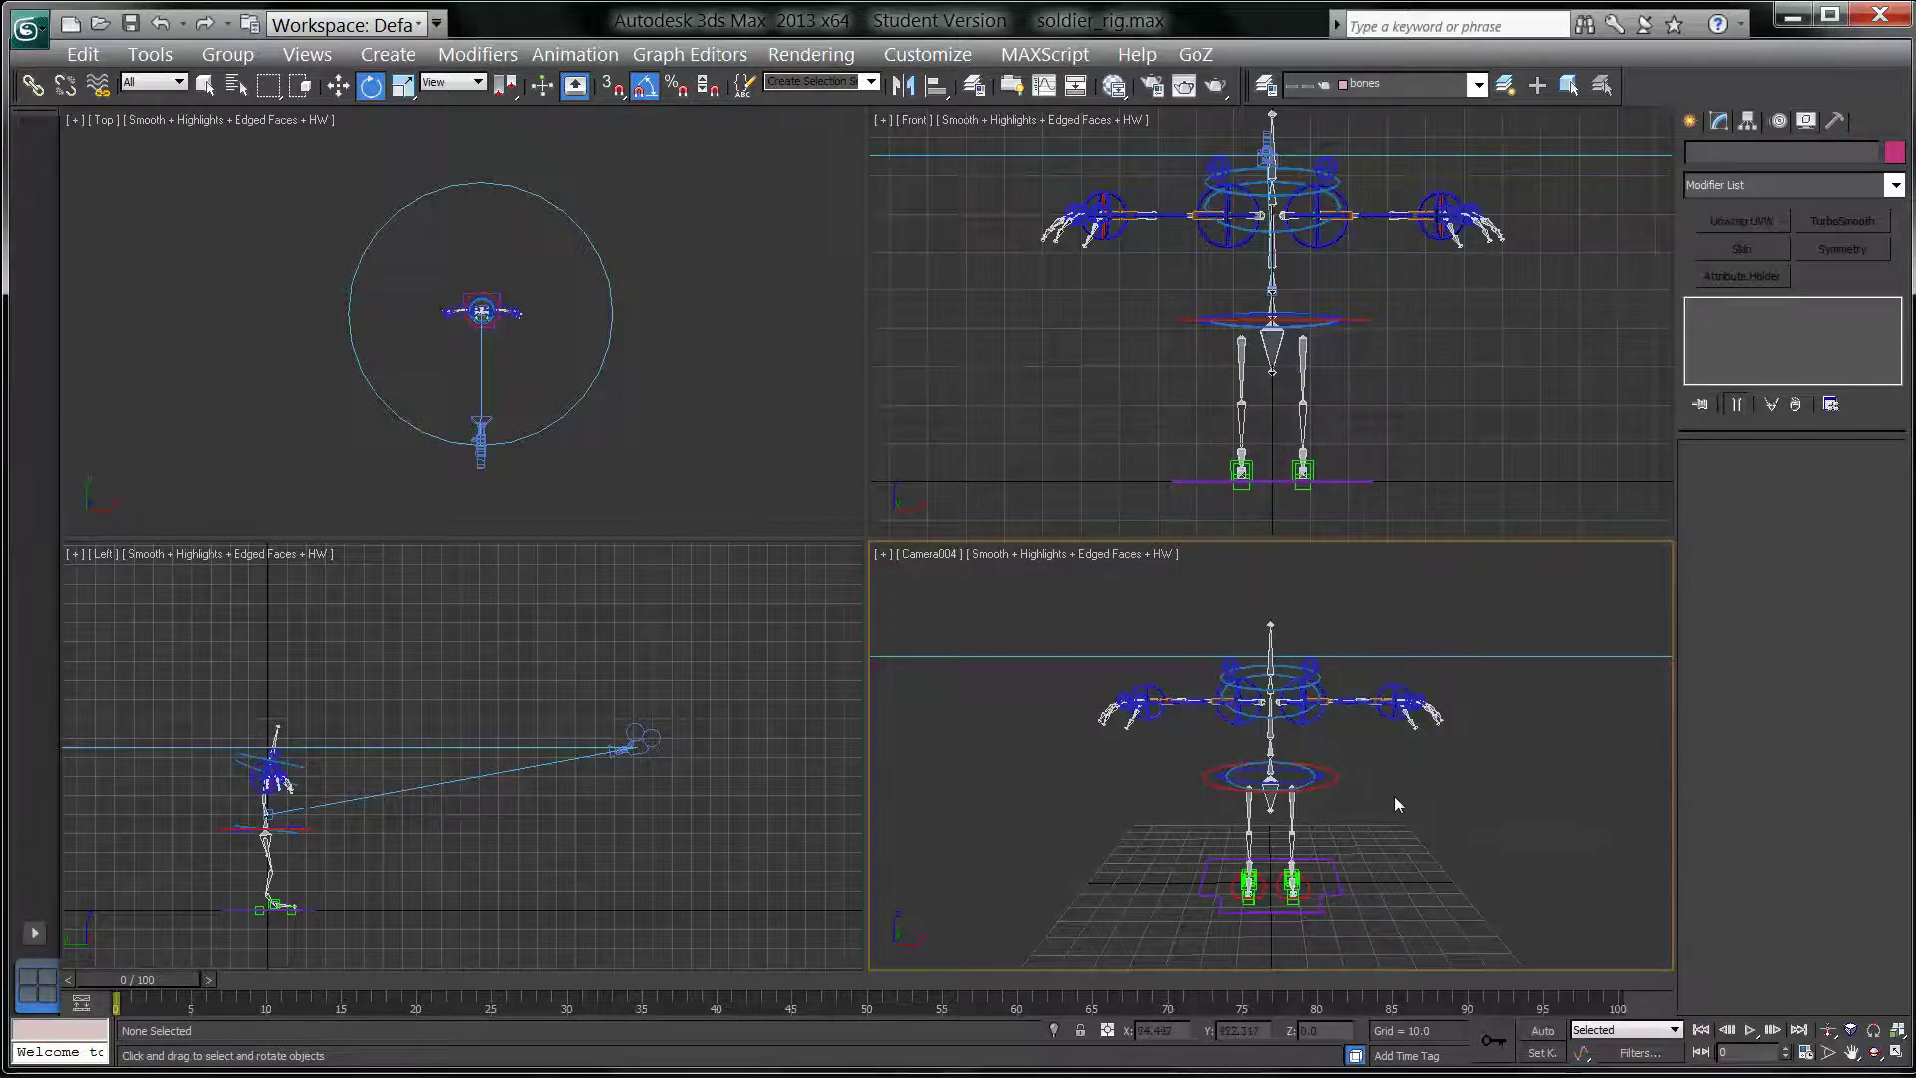
pyautogui.hotkey('alt', 'w')
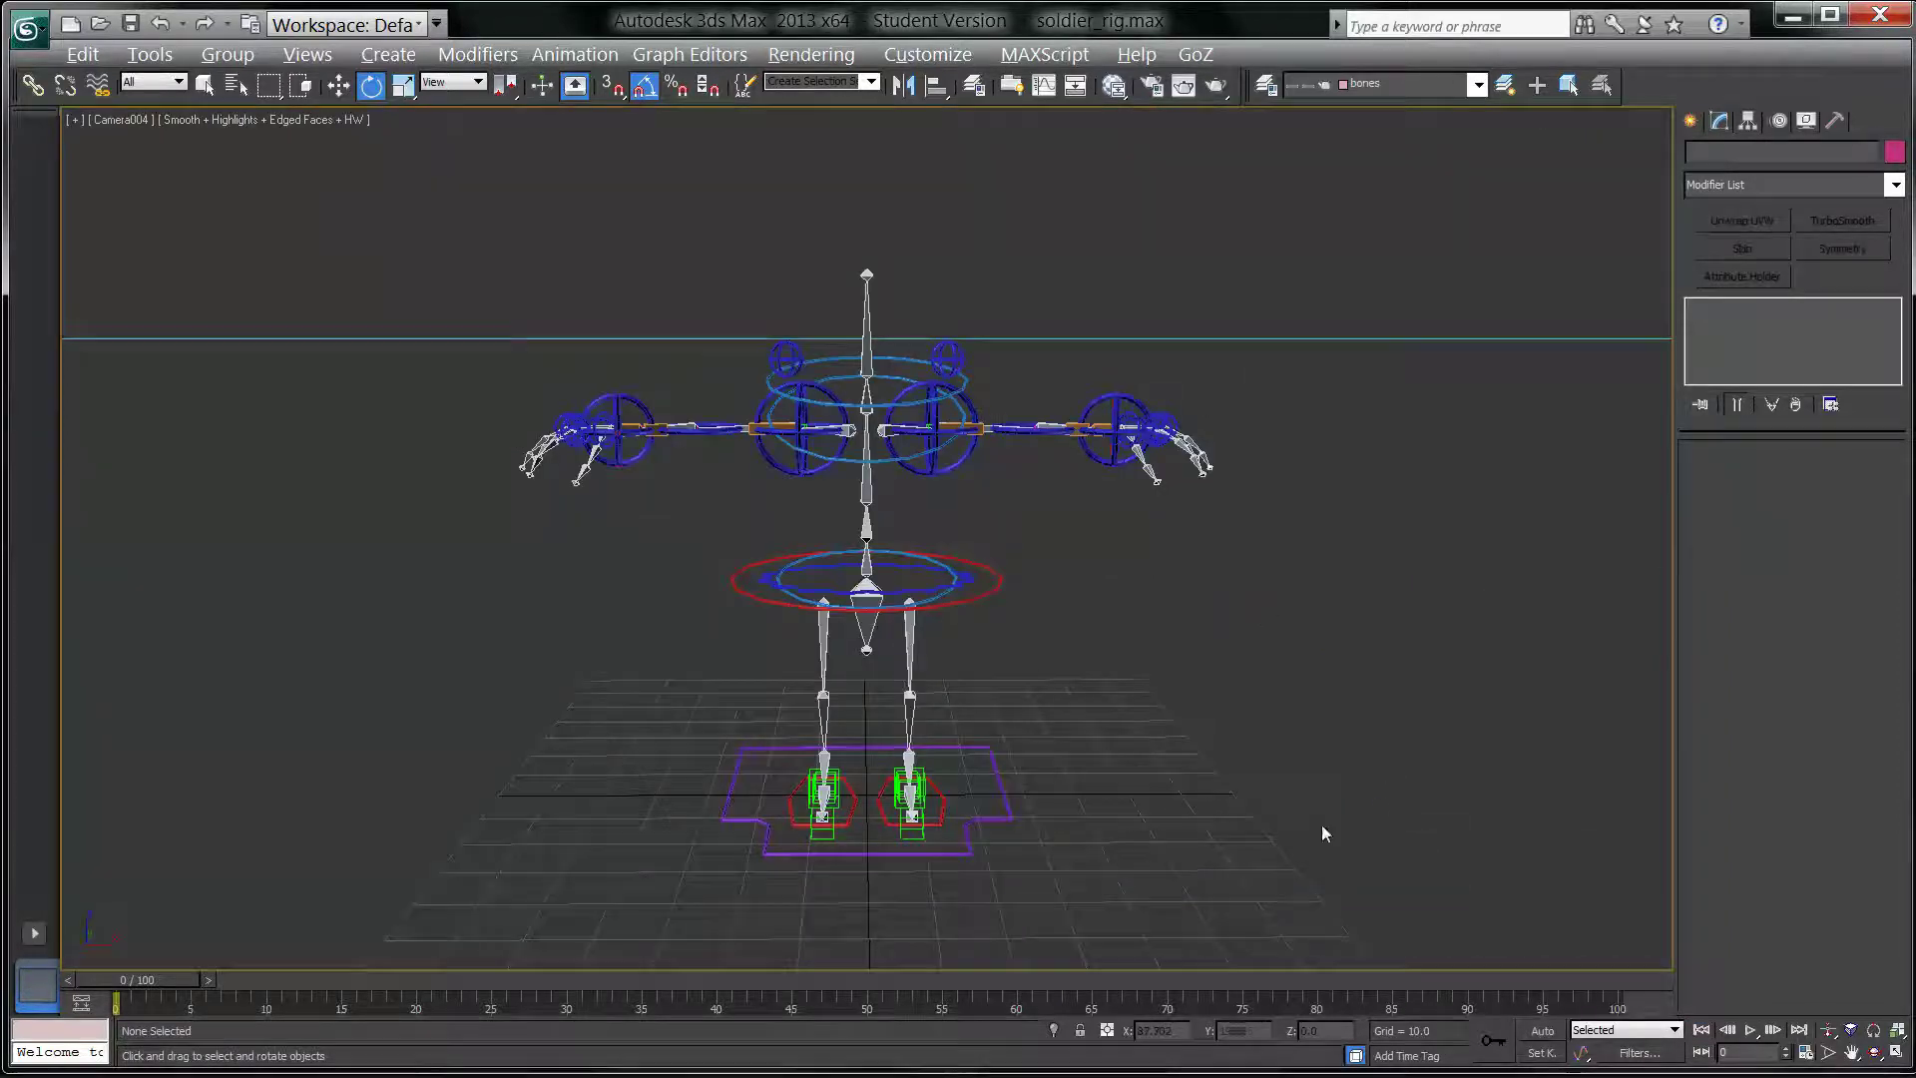
# Step: Scrub to frame 100, play and stop the orbit animation, then return to frame 0
pyautogui.click(1610, 1006)
pyautogui.moveTo(129, 978); pyautogui.dragTo(5, 922)
pyautogui.press('e')
pyautogui.click(1751, 1033)
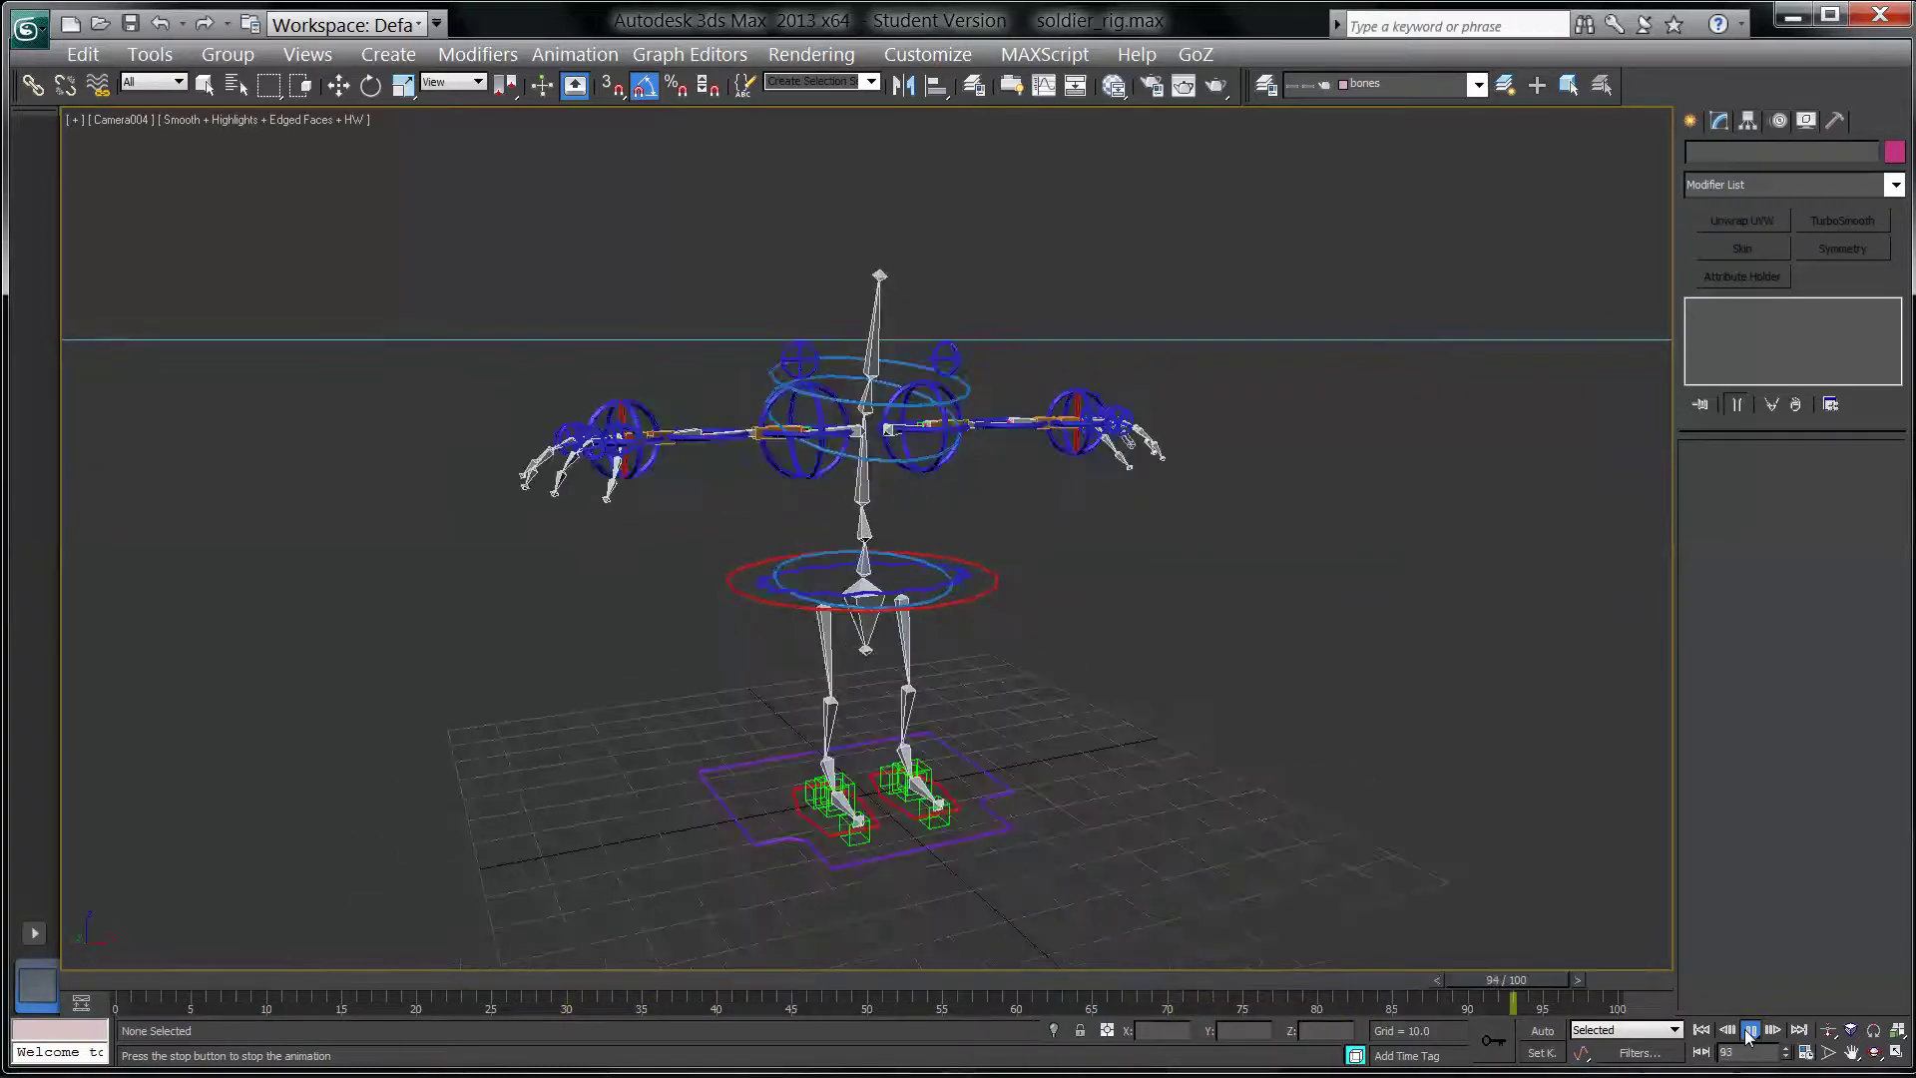
pyautogui.click(1749, 1038)
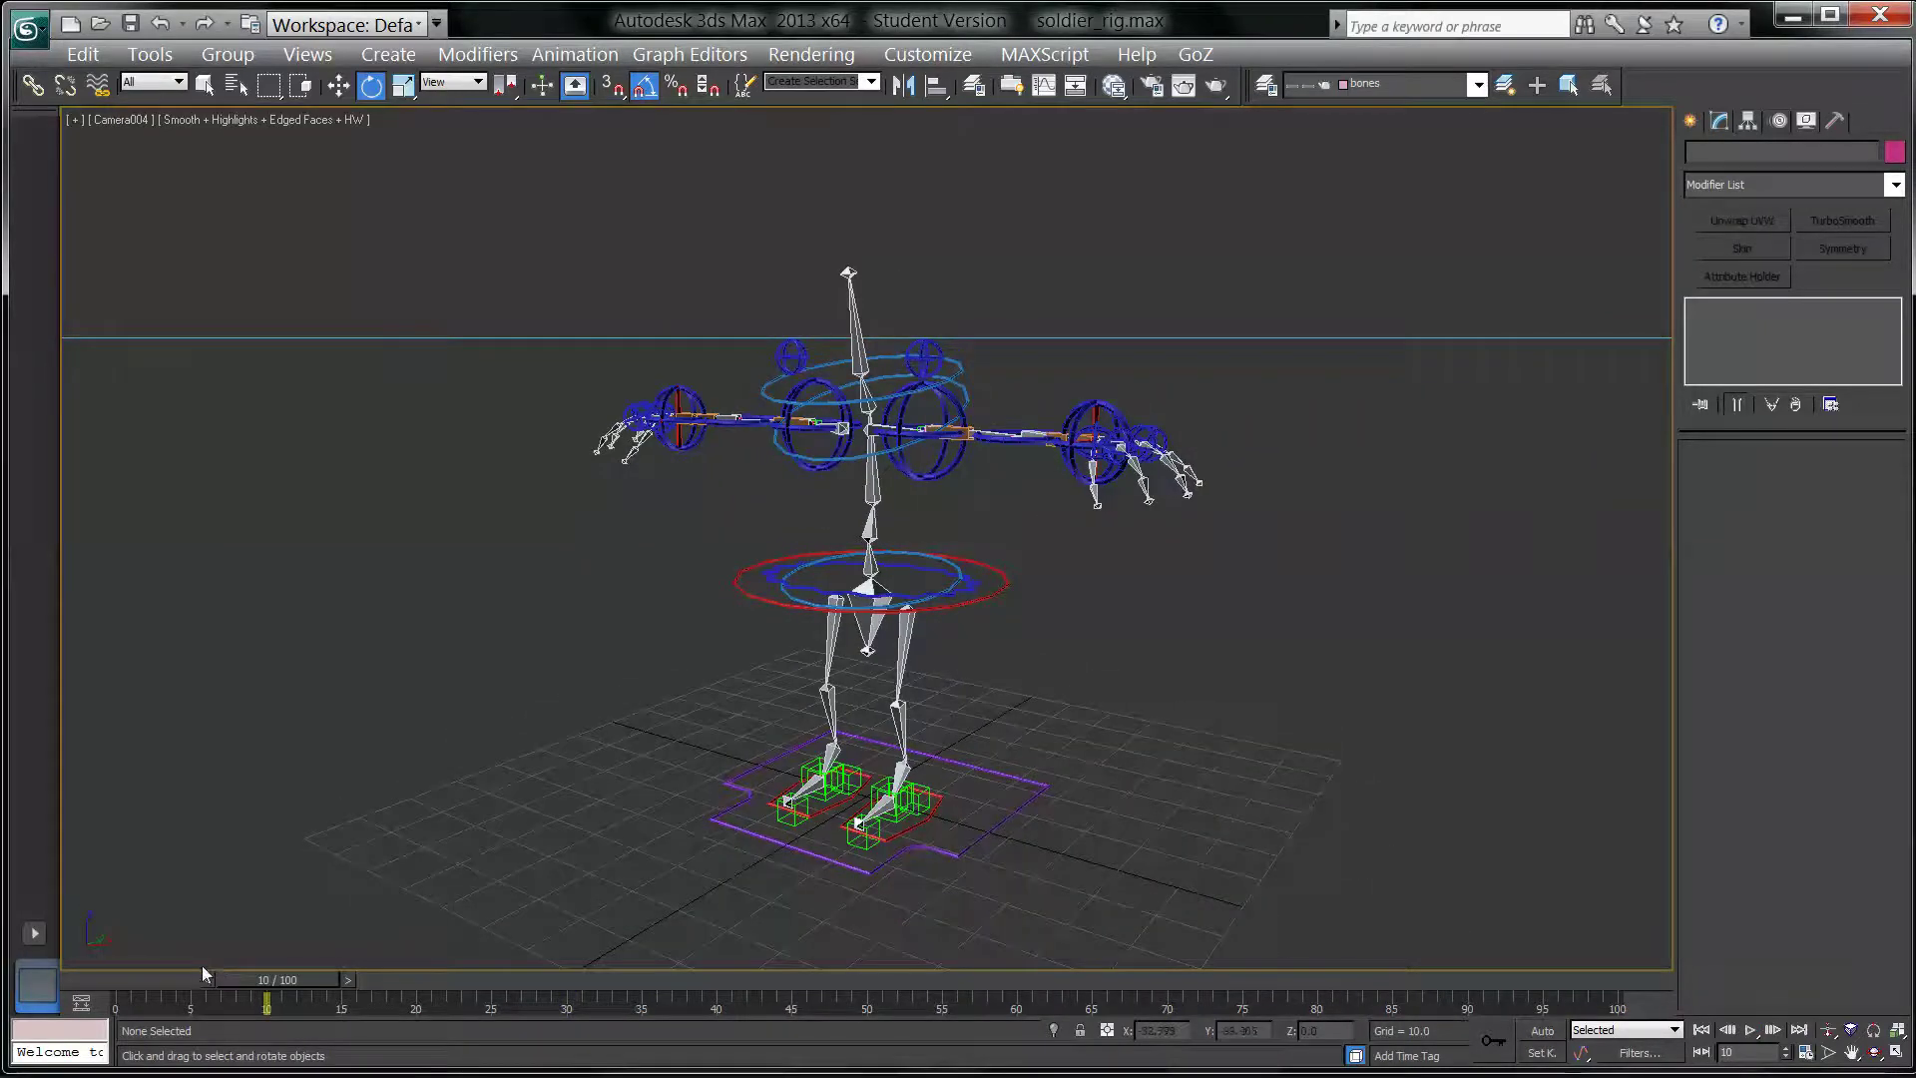
pyautogui.moveTo(270, 979); pyautogui.dragTo(90, 982)
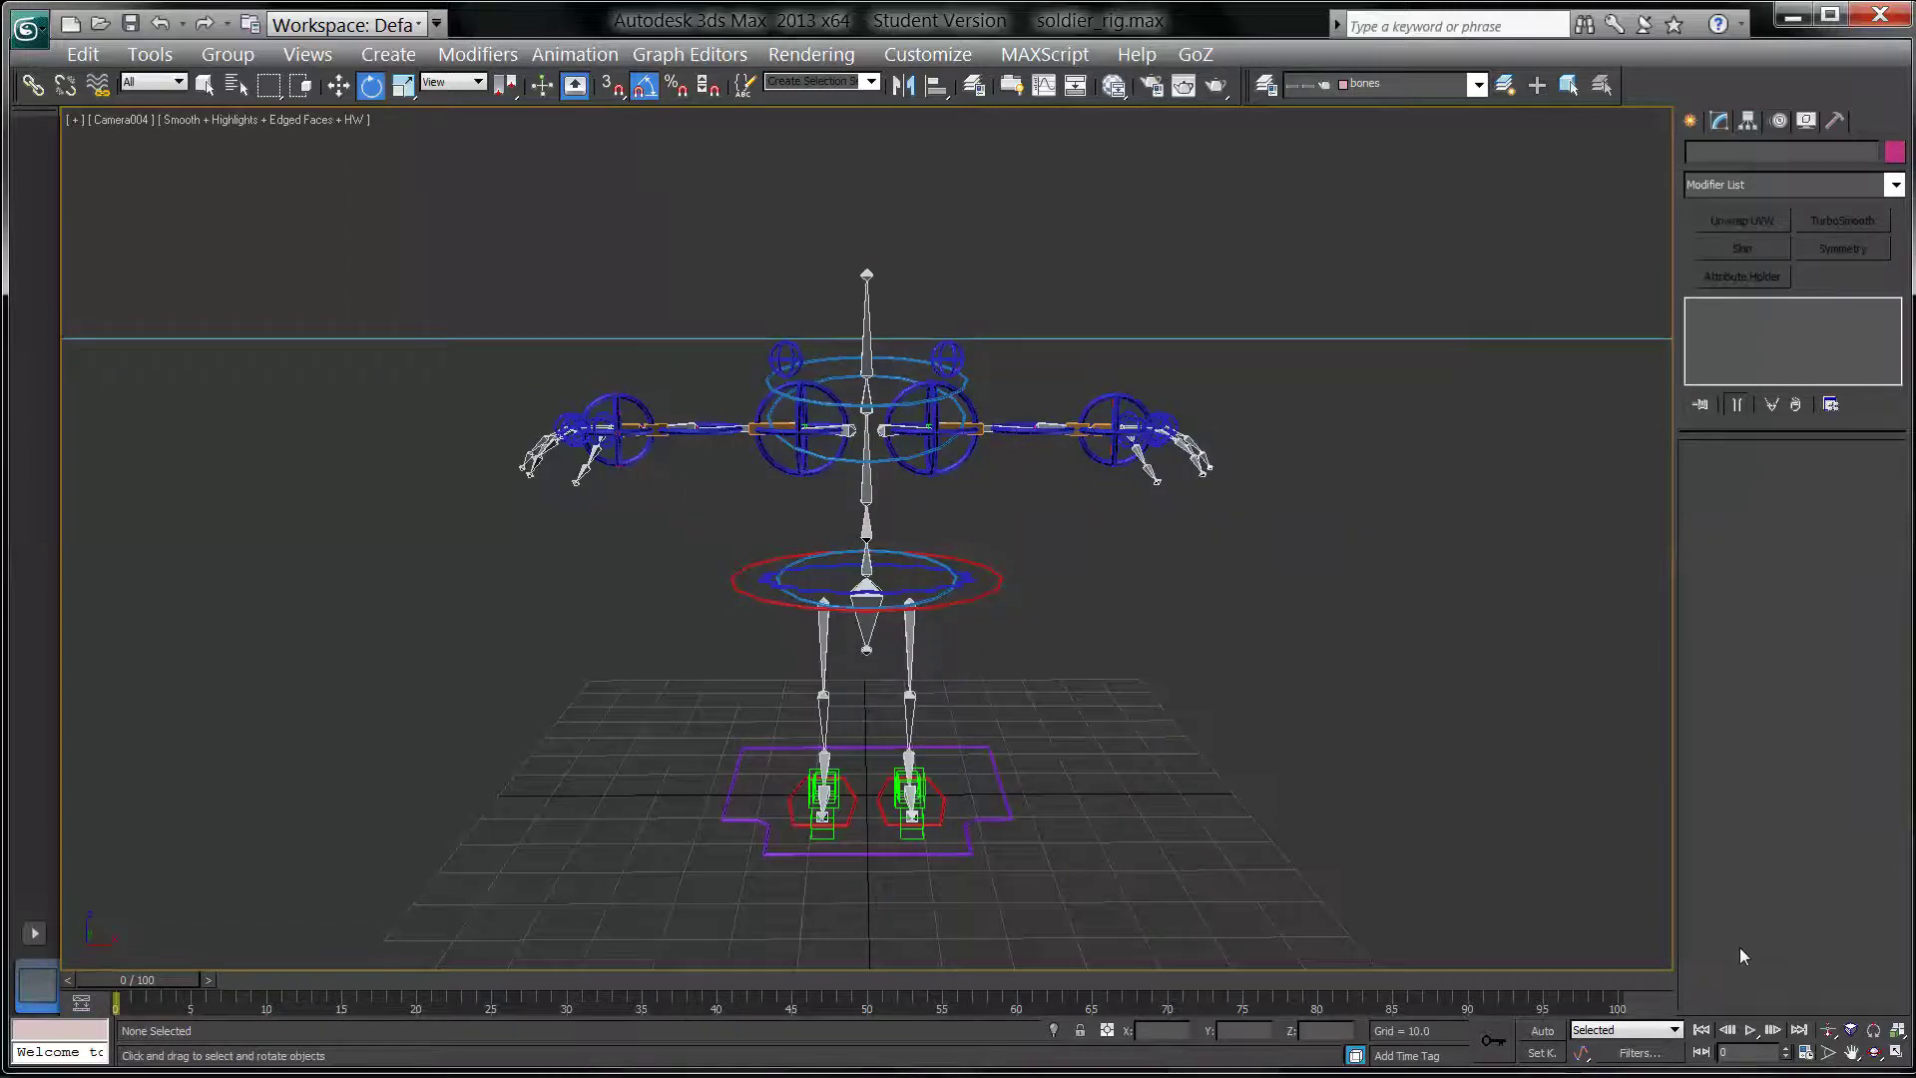
# Step: Restore the four-viewport layout, select Camera004 in the Top view, and show its Motion path parameters
pyautogui.click(1897, 1051)
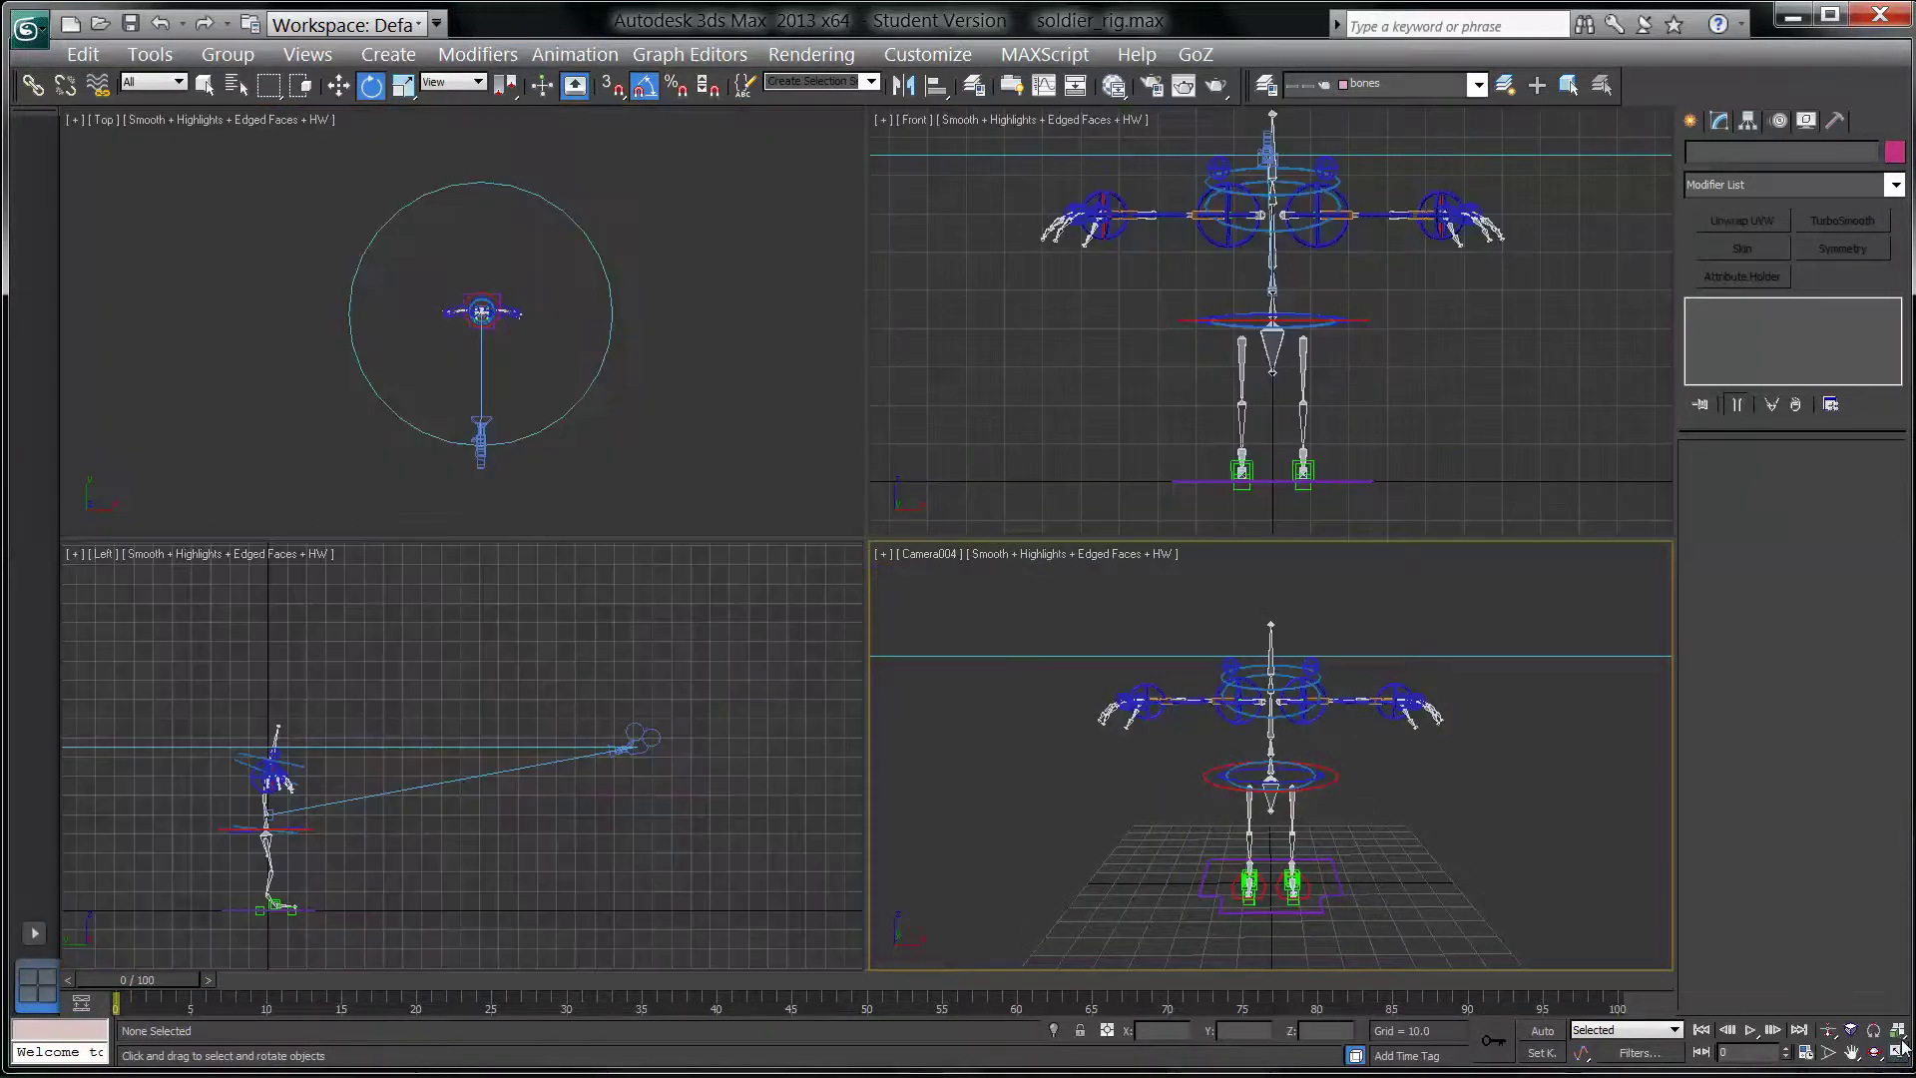
pyautogui.click(713, 387)
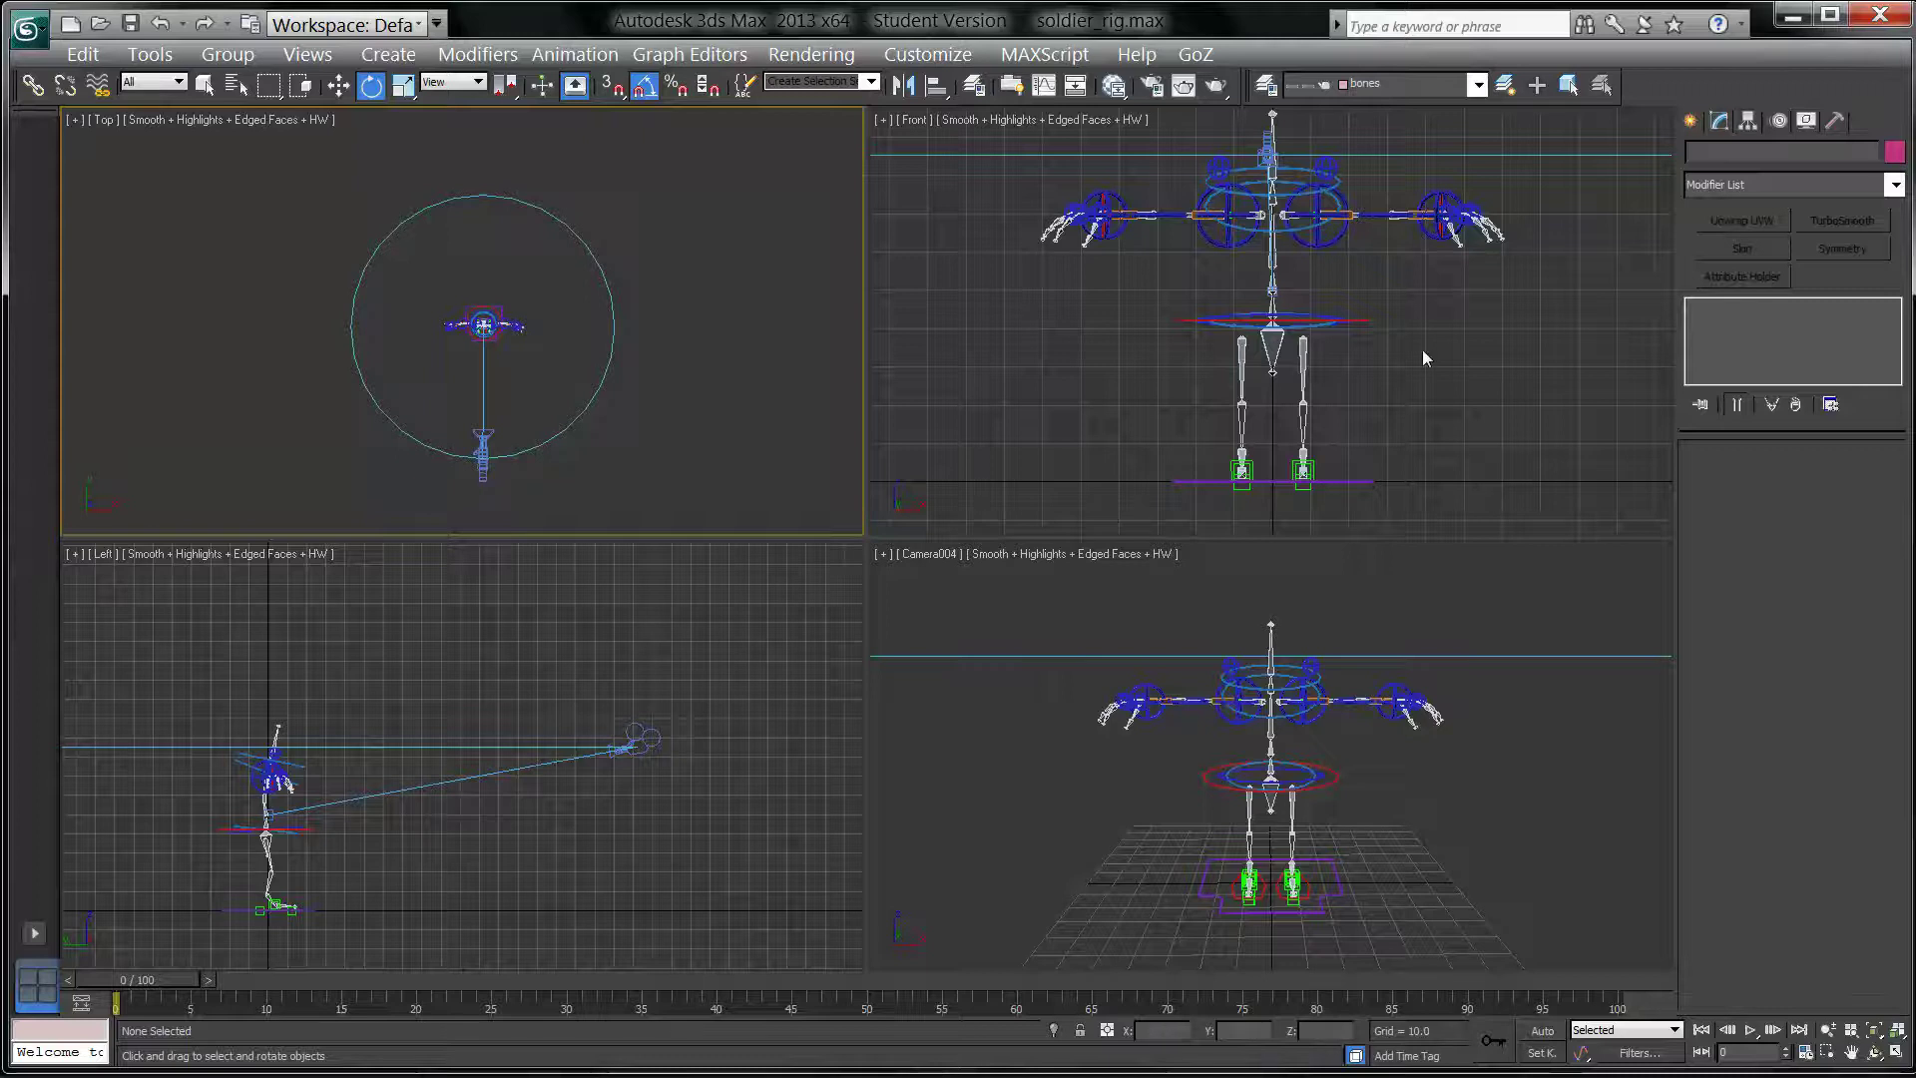
pyautogui.click(479, 467)
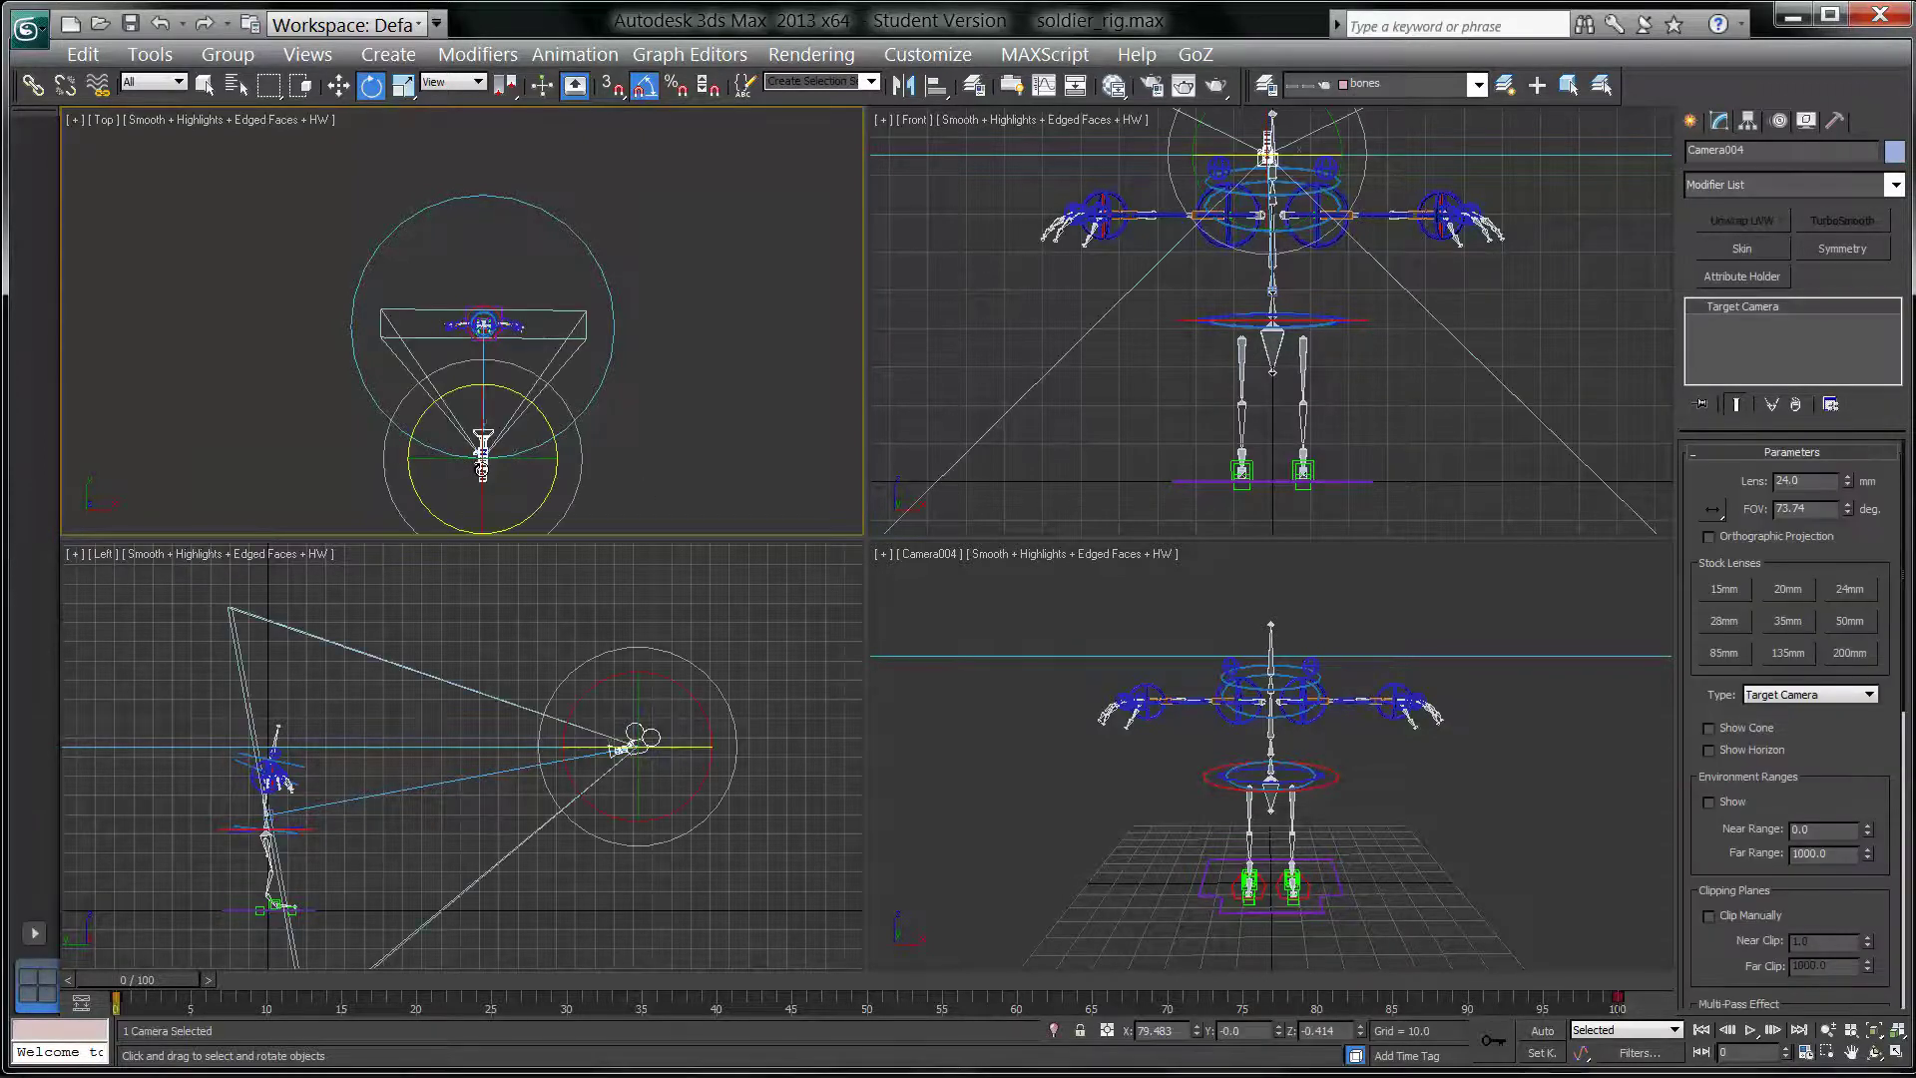
pyautogui.click(1778, 119)
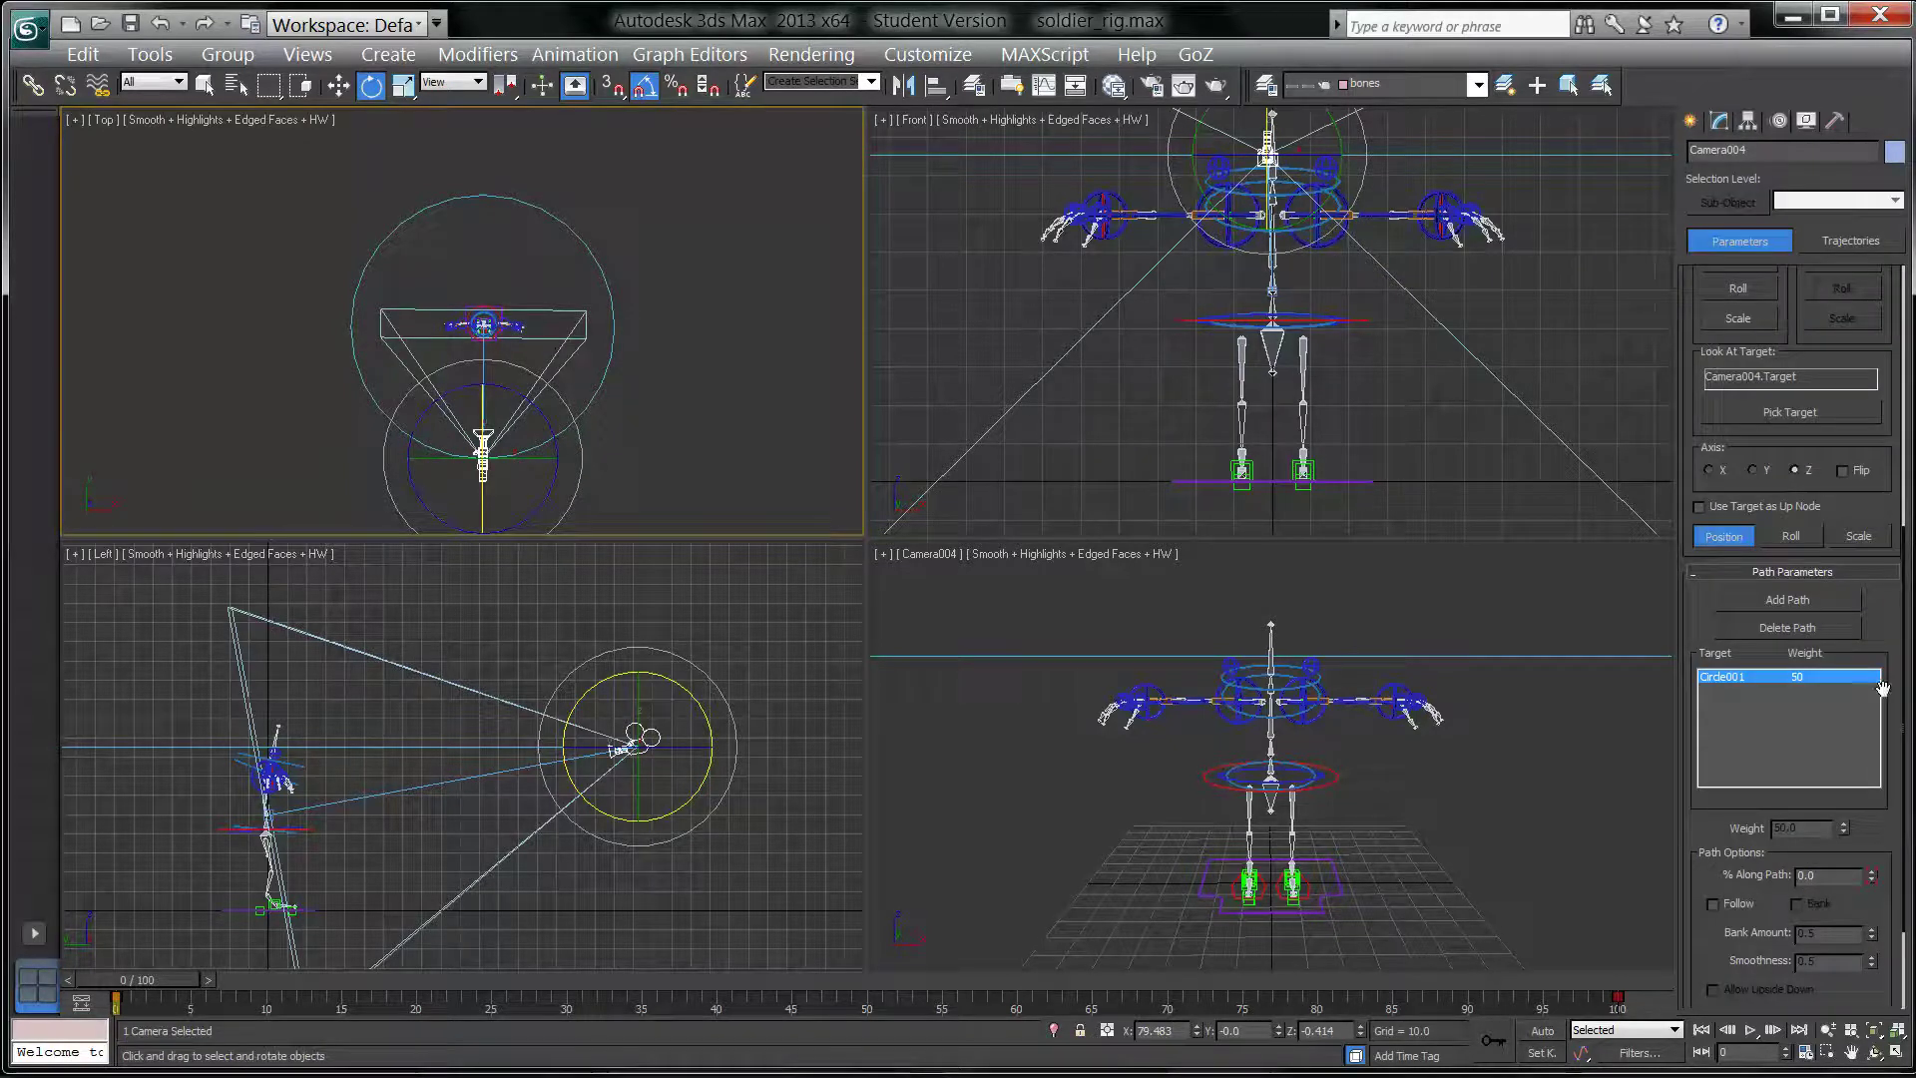
pyautogui.moveTo(1895, 693); pyautogui.dragTo(1893, 506)
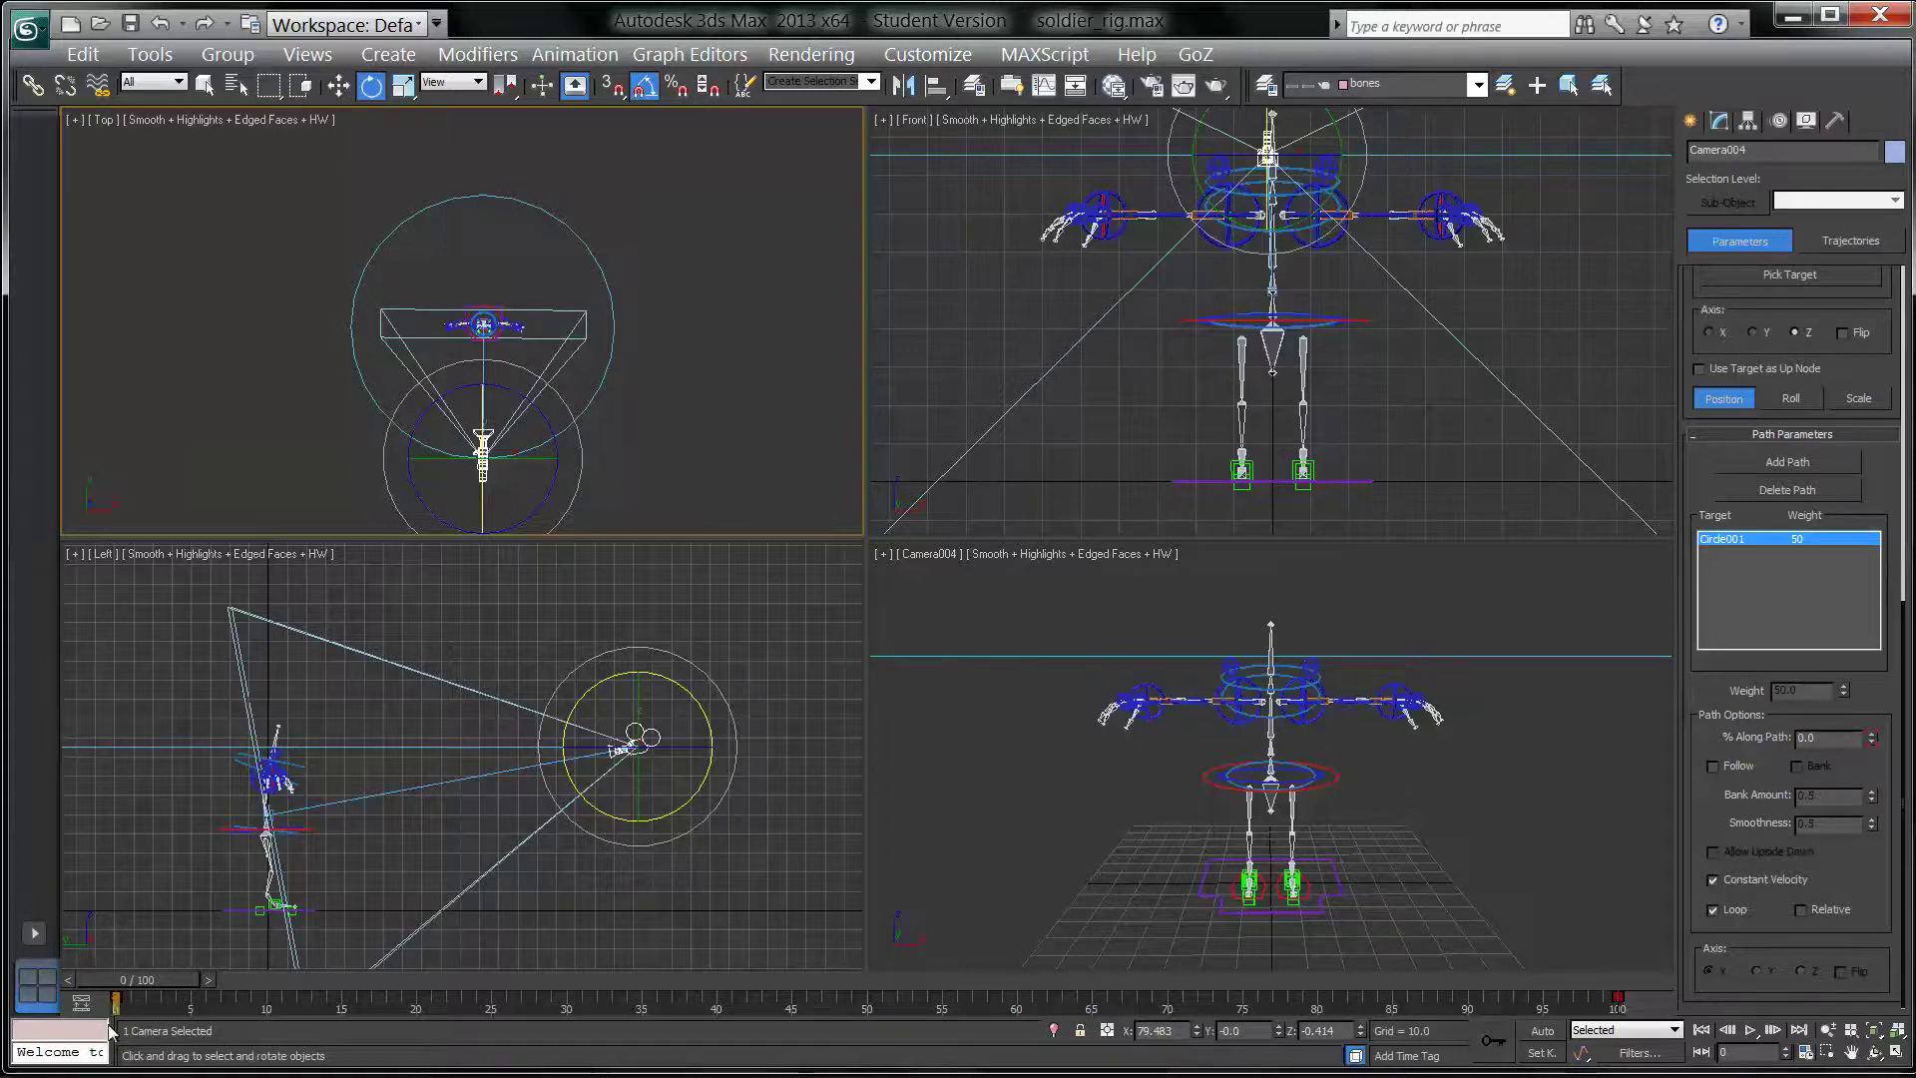
# Step: Scrub Camera004 along its path past frame 11 to frame 100, checking the % Along Path value
pyautogui.moveTo(140, 980); pyautogui.dragTo(850, 1007)
pyautogui.press('e')
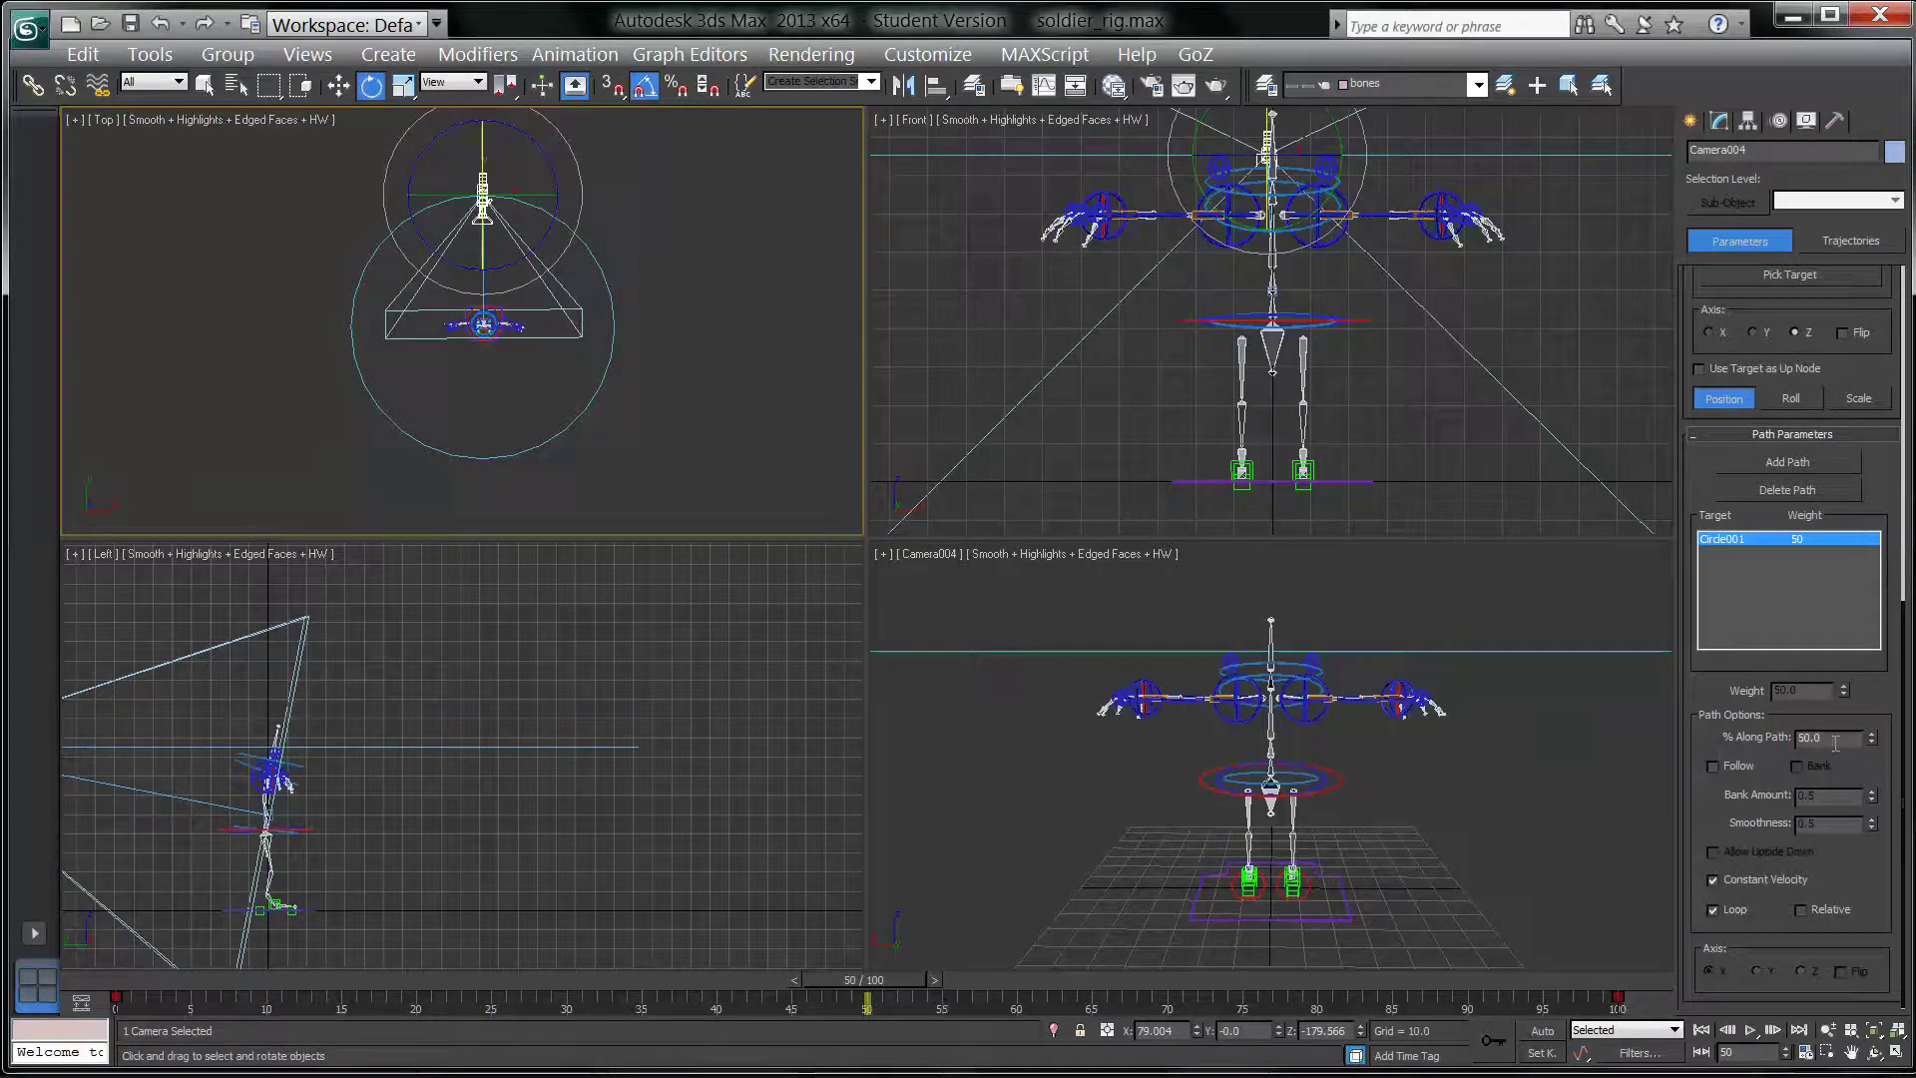
pyautogui.moveTo(910, 988); pyautogui.dragTo(1679, 960)
pyautogui.click(1624, 1003)
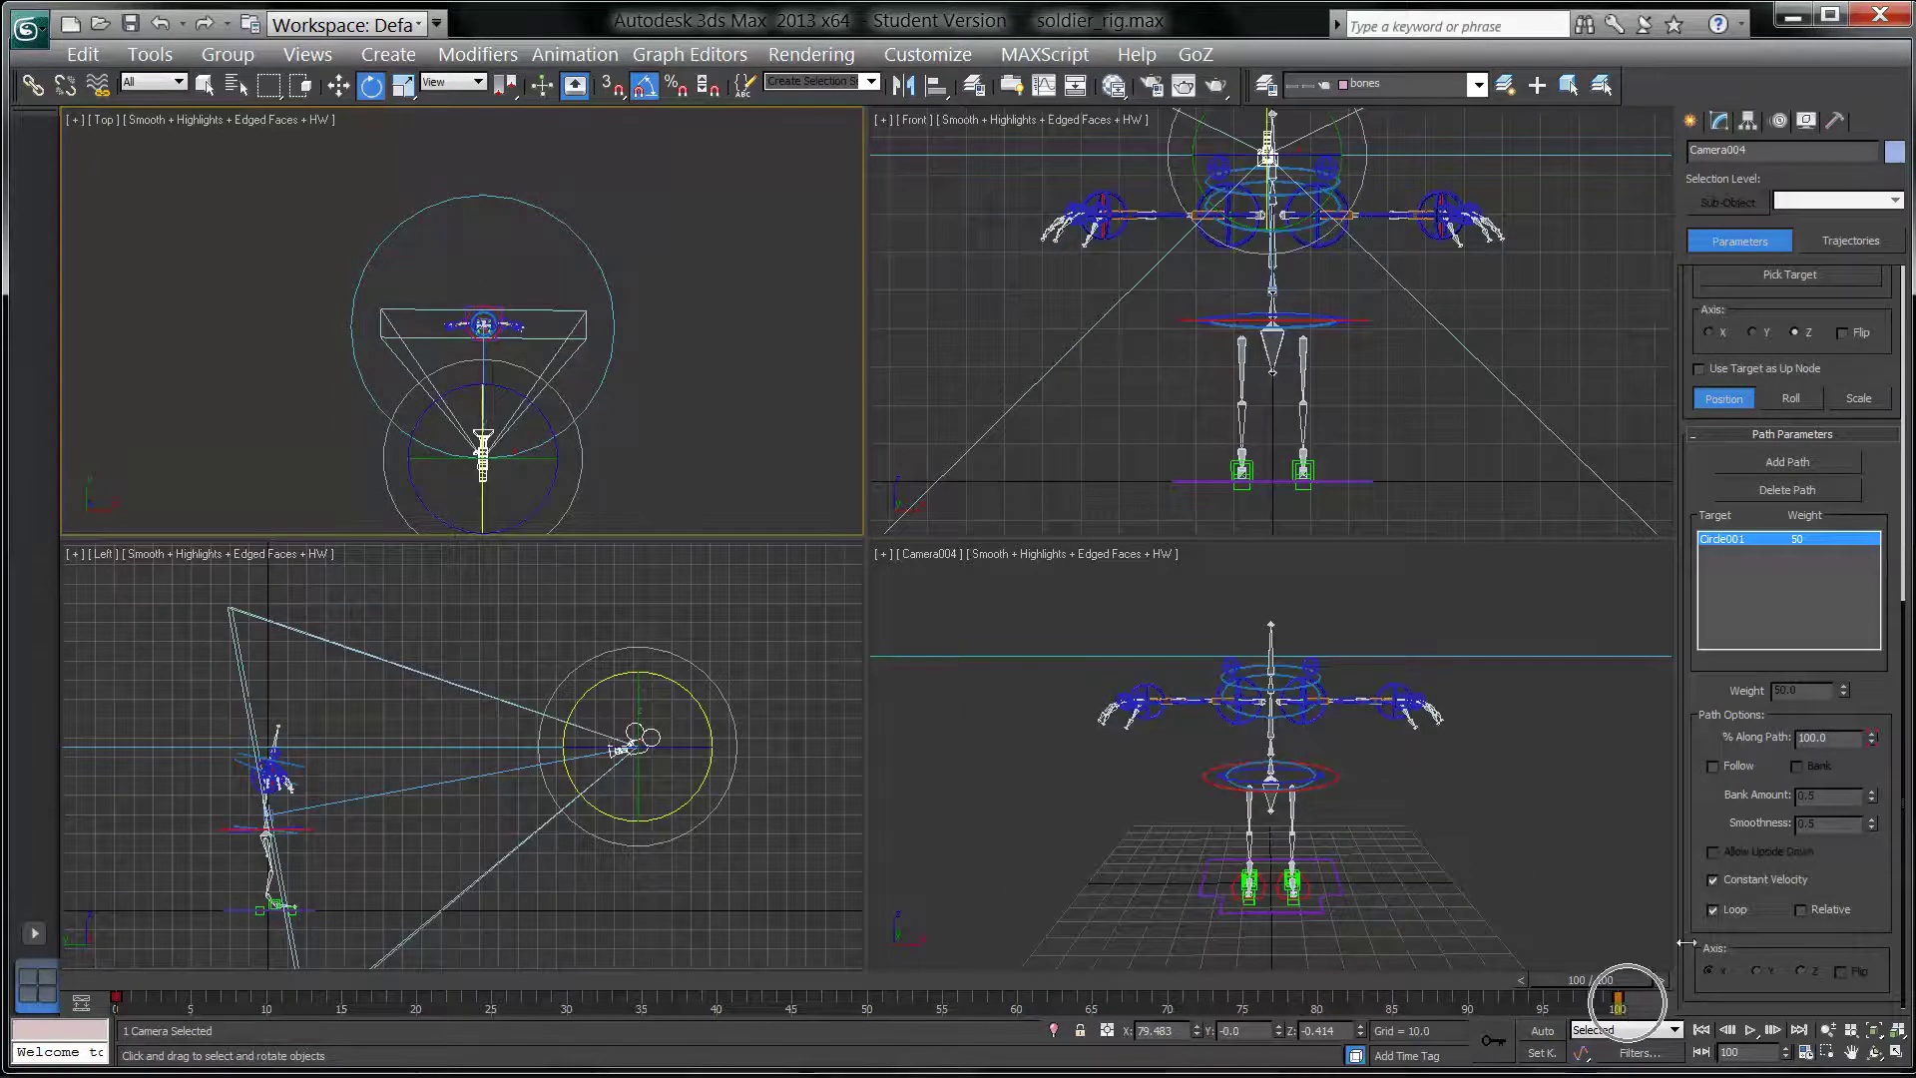
pyautogui.click(1872, 743)
pyautogui.click(1872, 743)
pyautogui.click(1872, 743)
pyautogui.click(1872, 744)
pyautogui.click(1872, 743)
# Step: Make the camera view active and bring the time slider back to frame 50, halfway round the circle
pyautogui.rightClick(1579, 782)
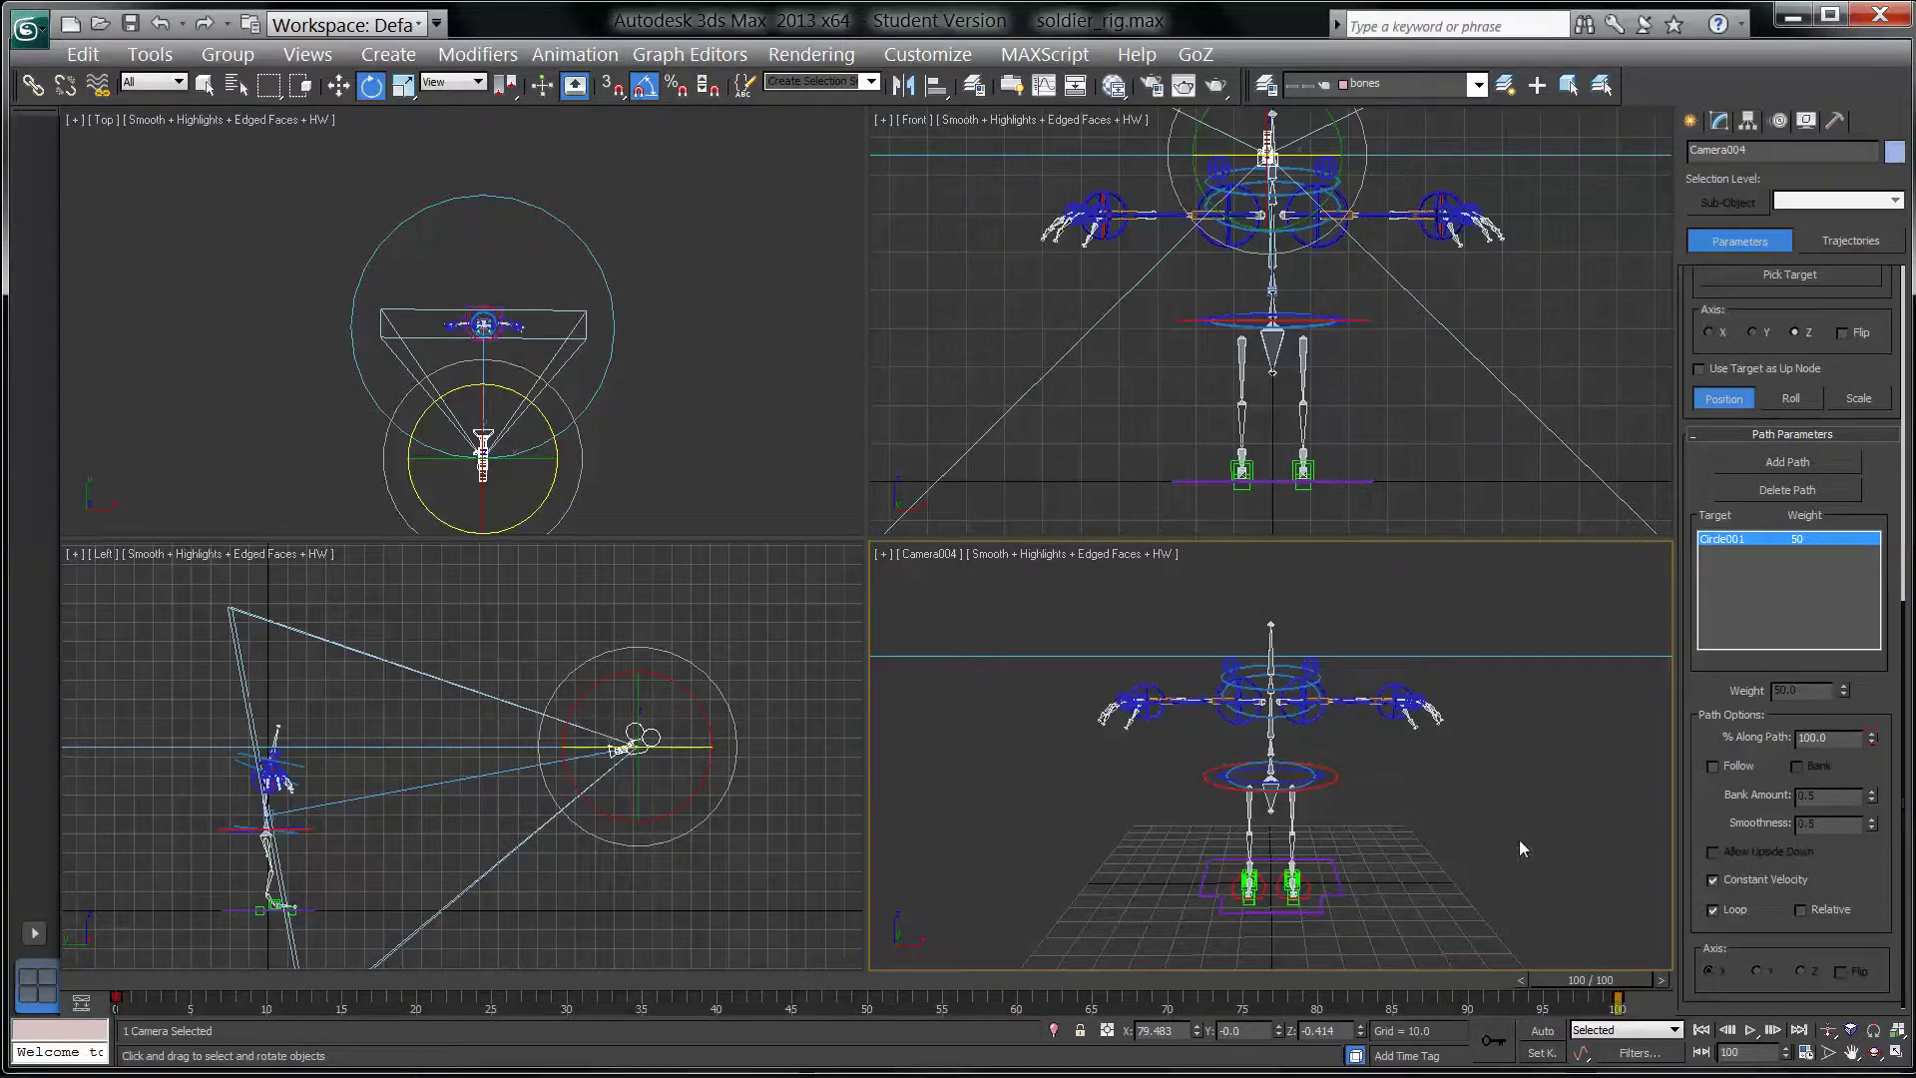
pyautogui.moveTo(1565, 984); pyautogui.dragTo(844, 1014)
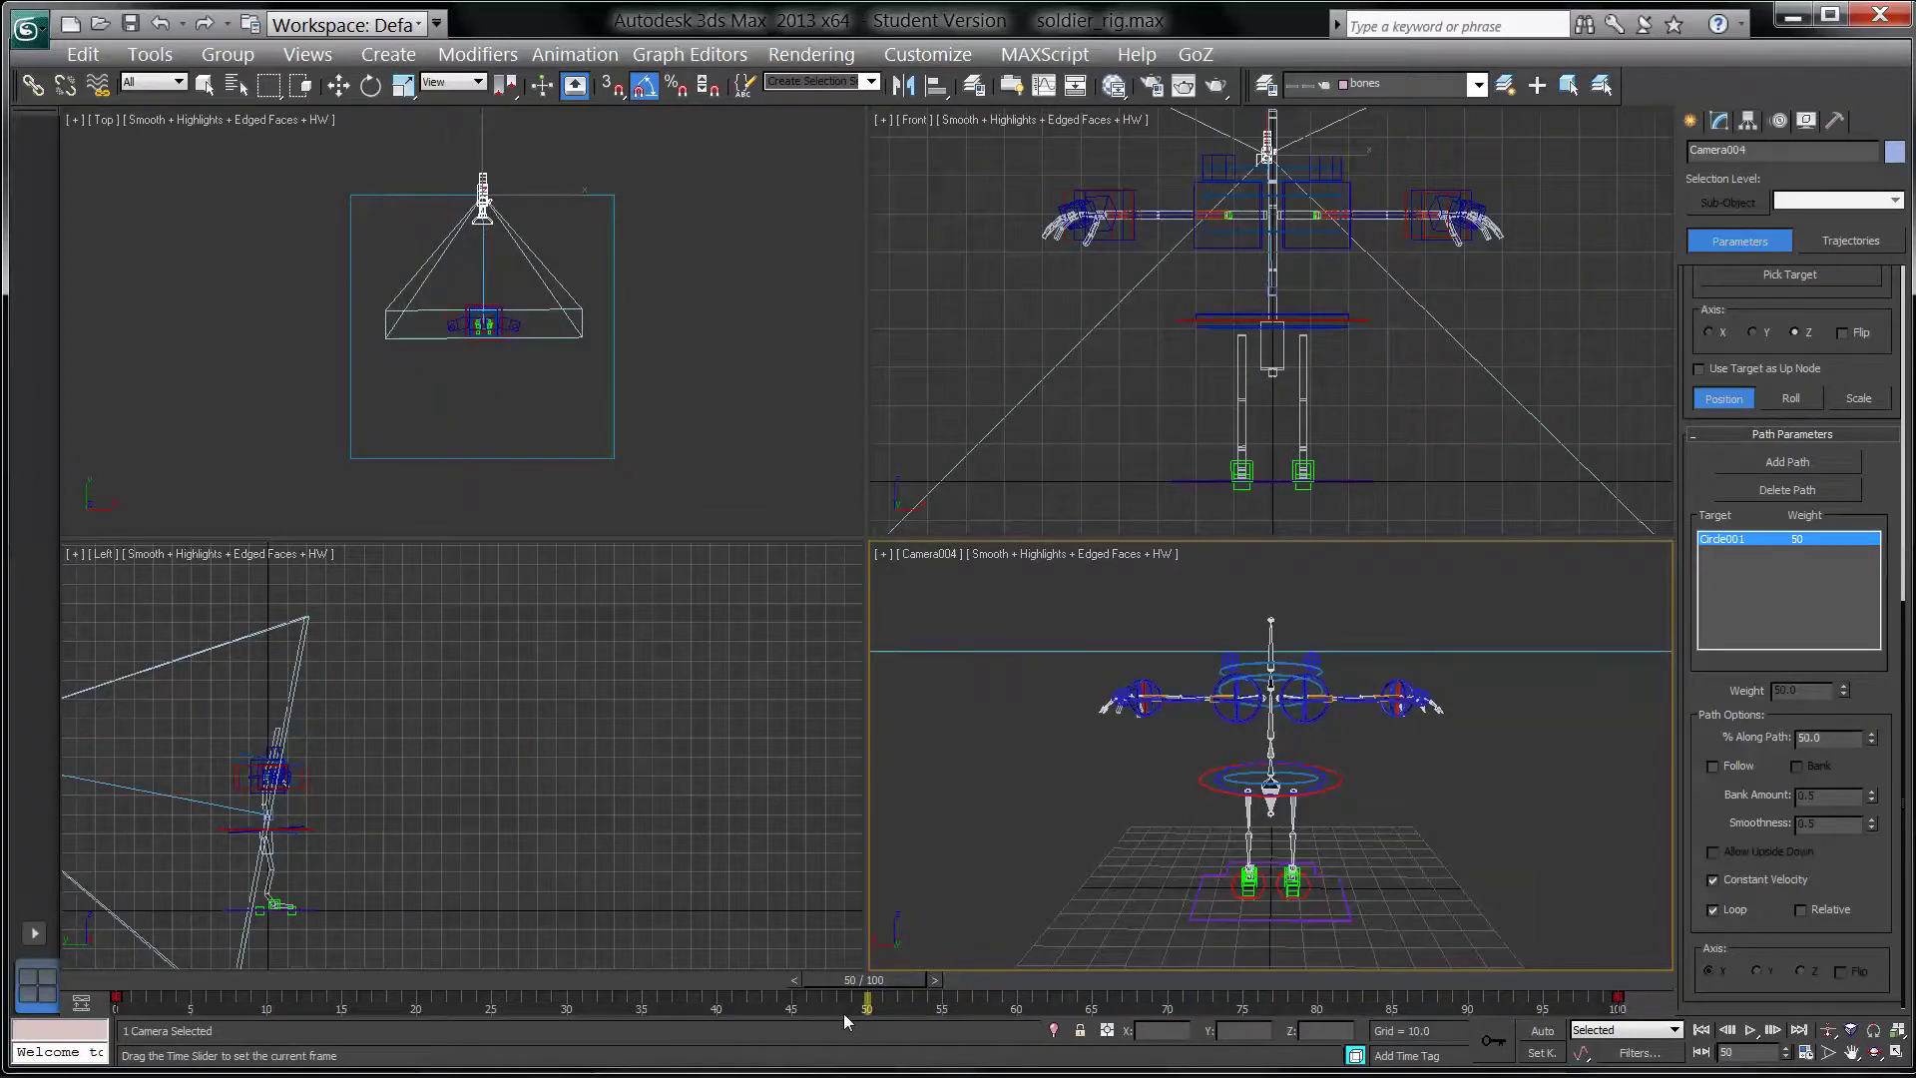
pyautogui.press('e')
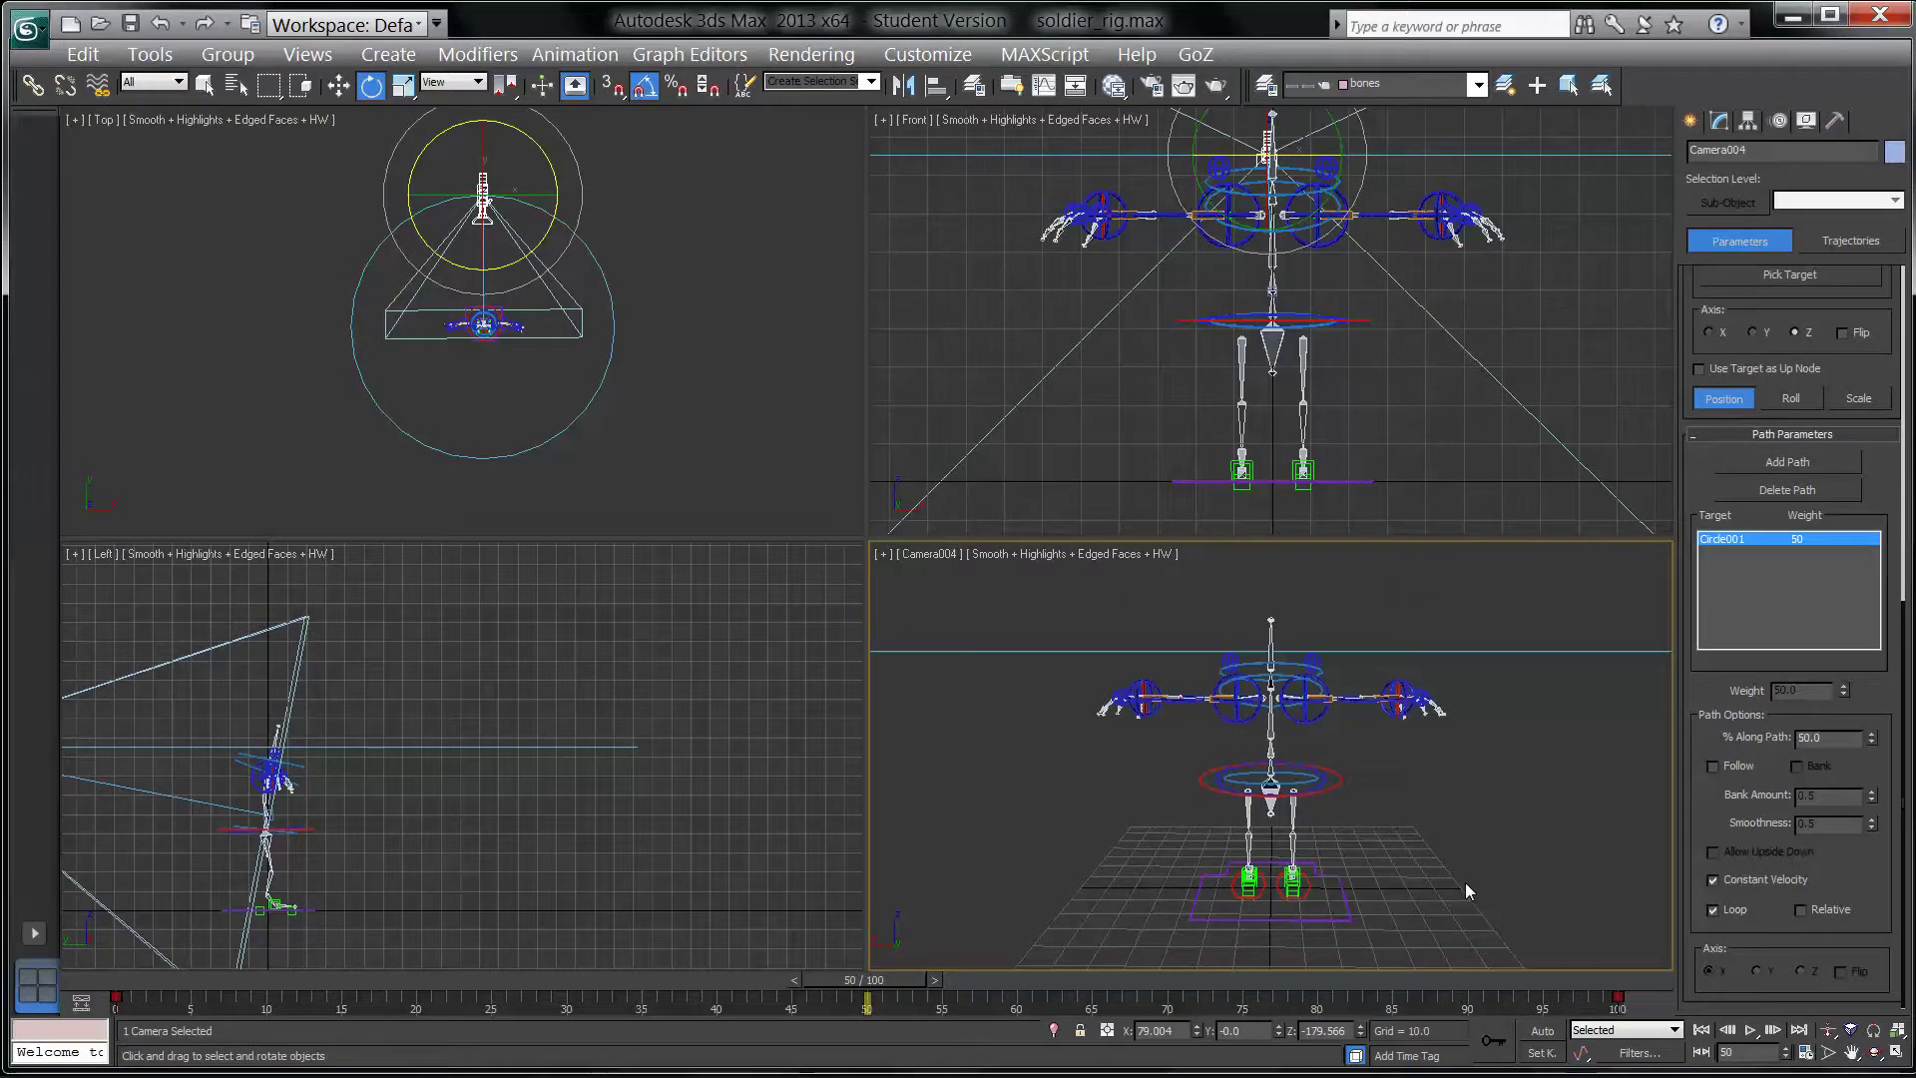